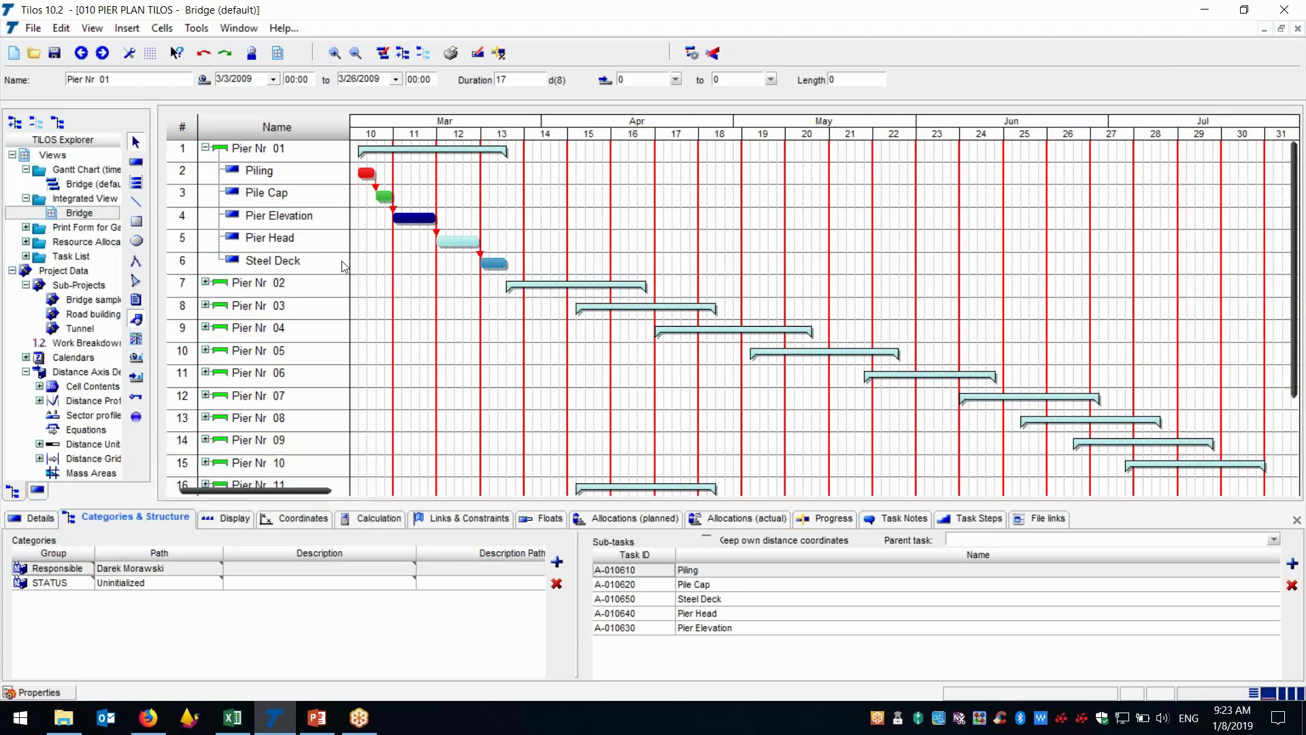
Step: Expand Pier Nr 02 and Pier Nr 03 in the Gantt chart to examine their sub-tasks alongside those of Pier Nr 01
left_click(204, 147)
left_click(205, 147)
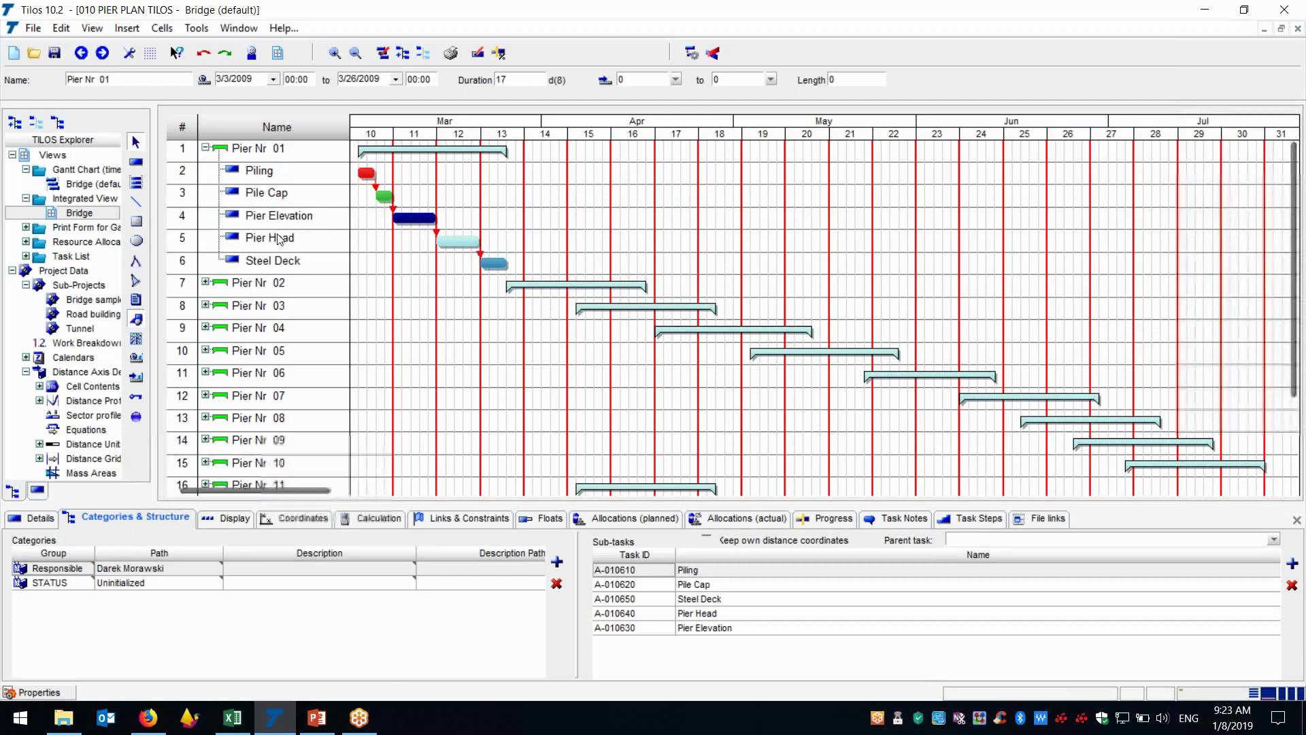
left_click(204, 282)
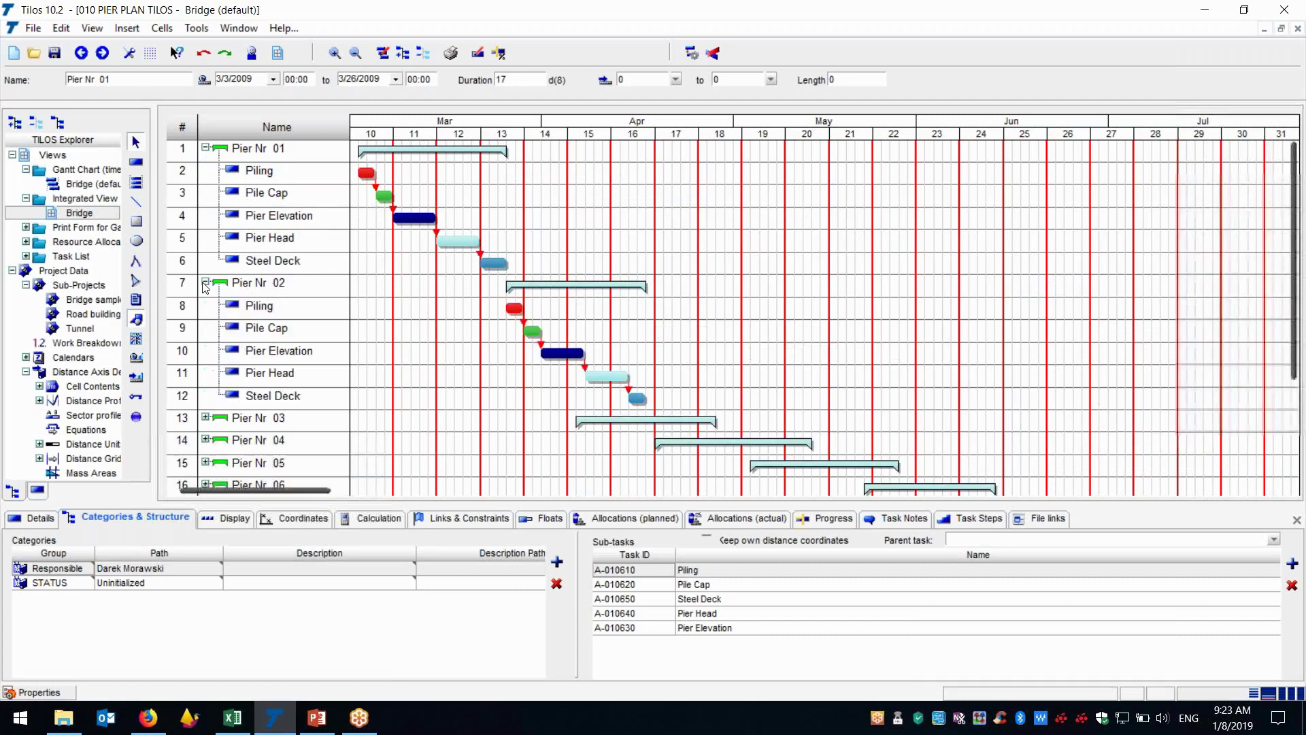
left_click(266, 328)
left_click(280, 375)
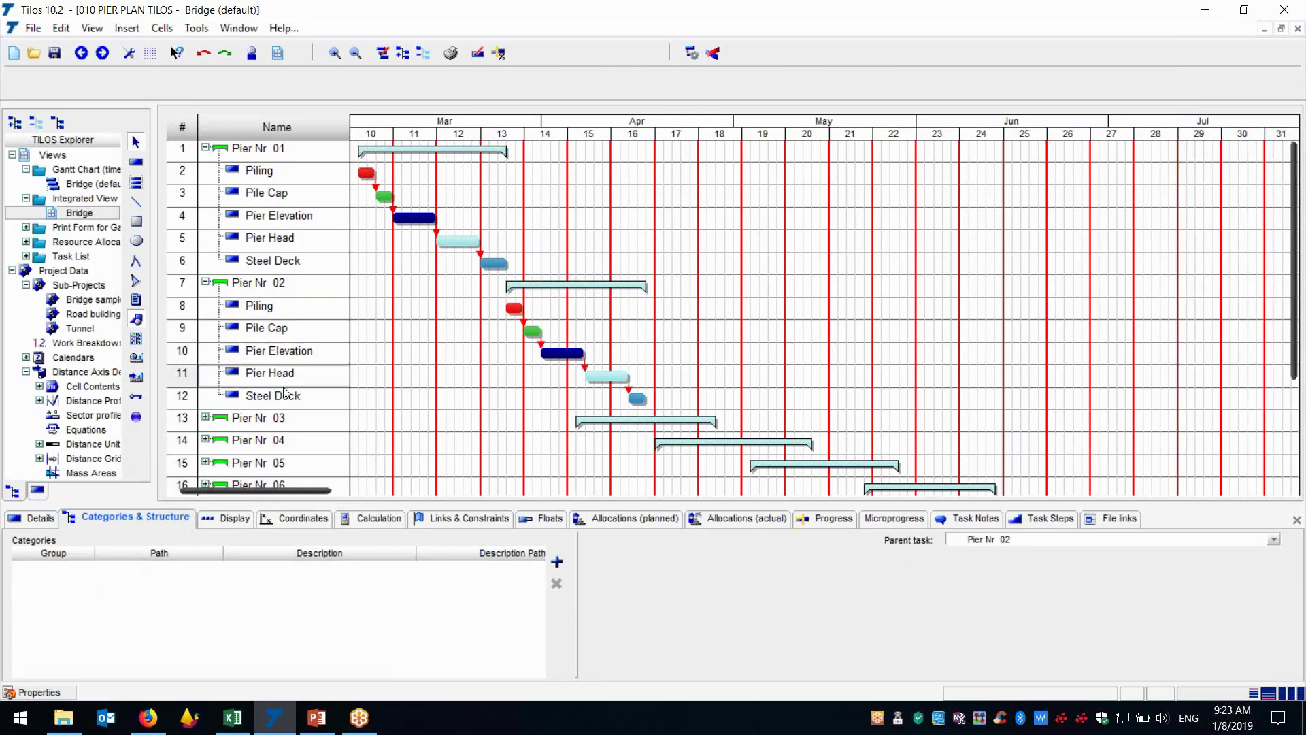
left_click(206, 418)
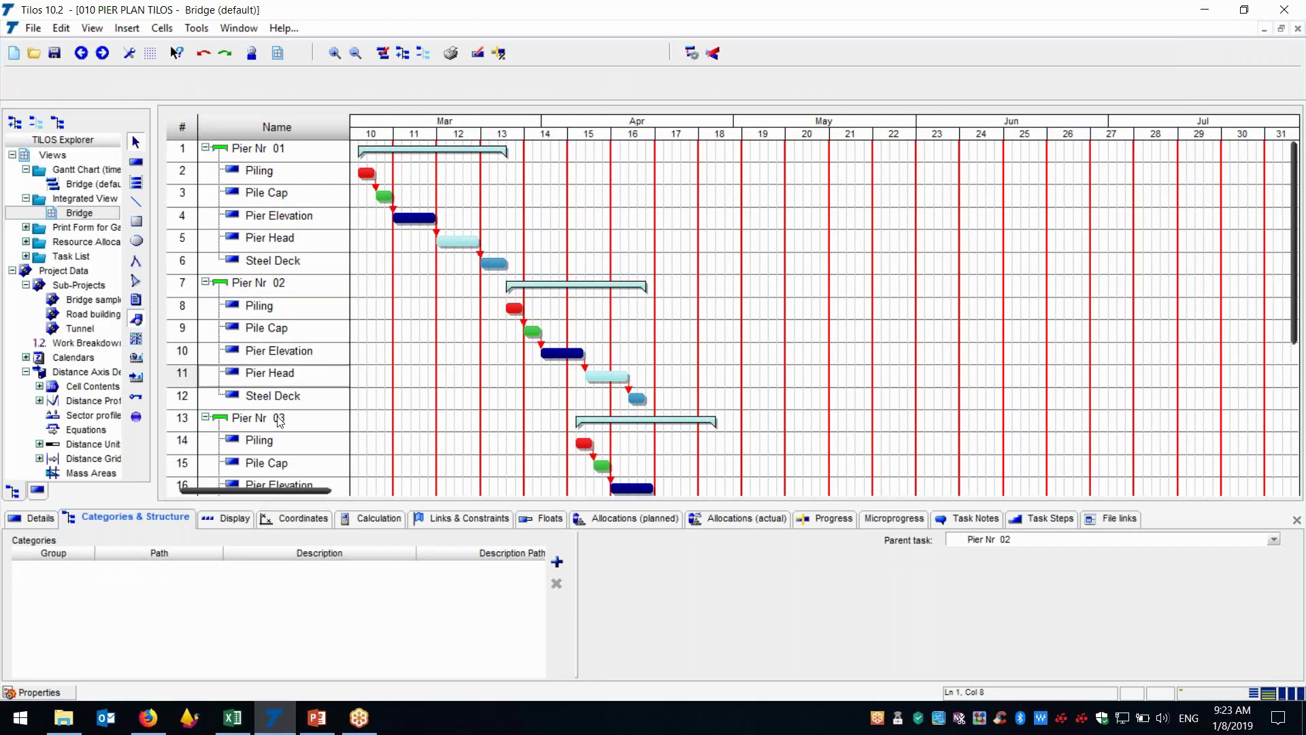
Step: Collapse Pier Nr 01, 02 and 03 to their summary bars and select the Pier Nr 01 bar
left_click(206, 147)
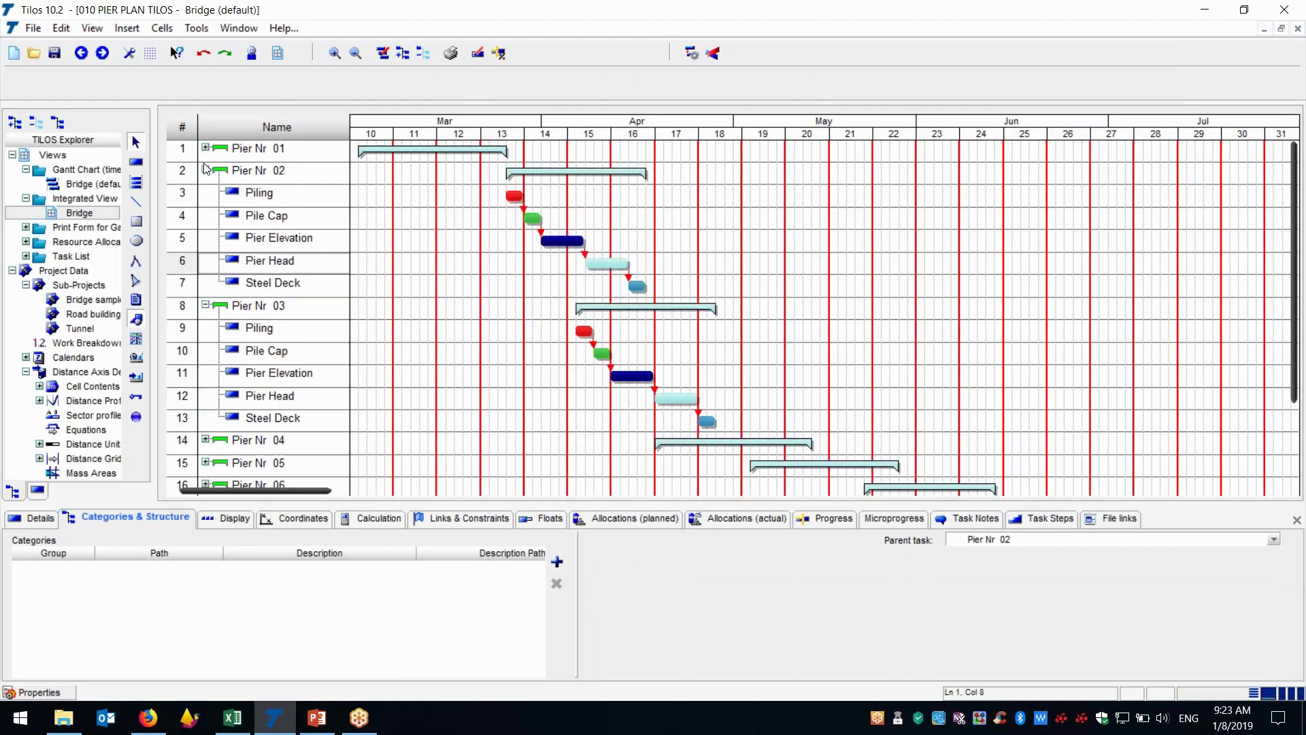
left_click(205, 171)
left_click(206, 192)
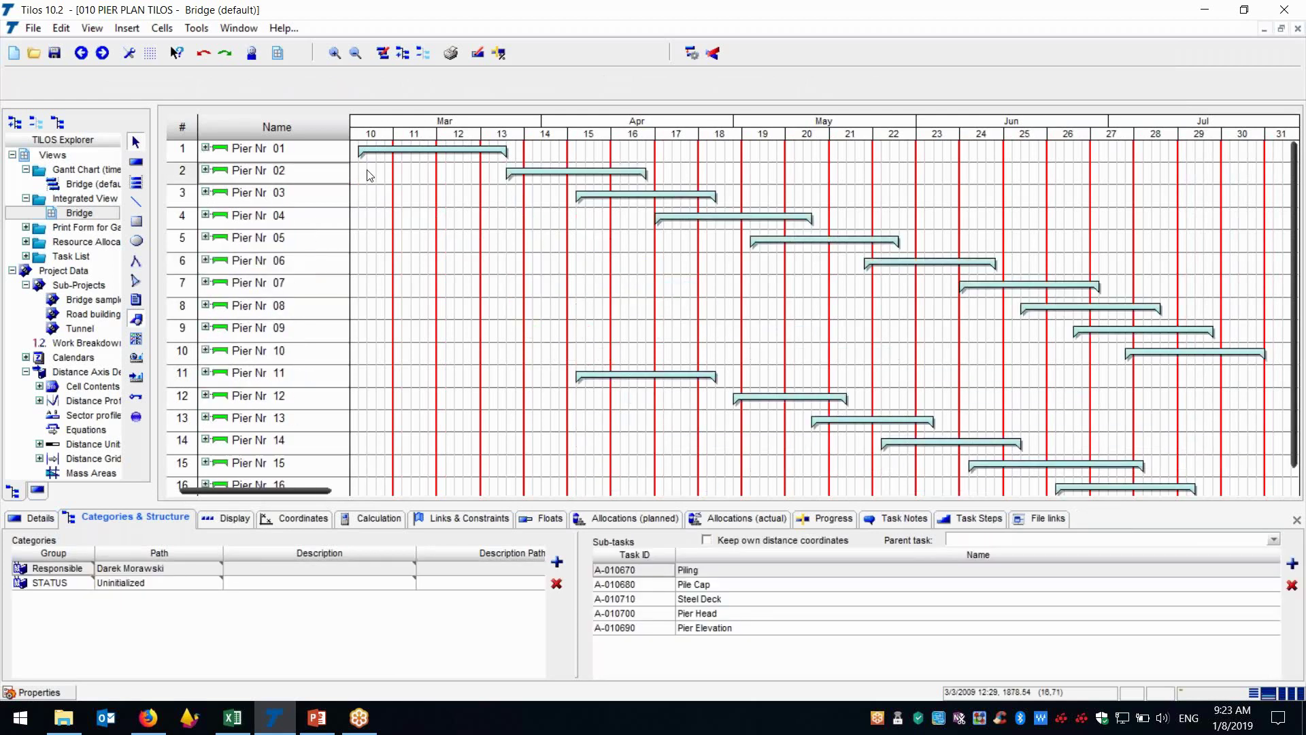
left_click(404, 148)
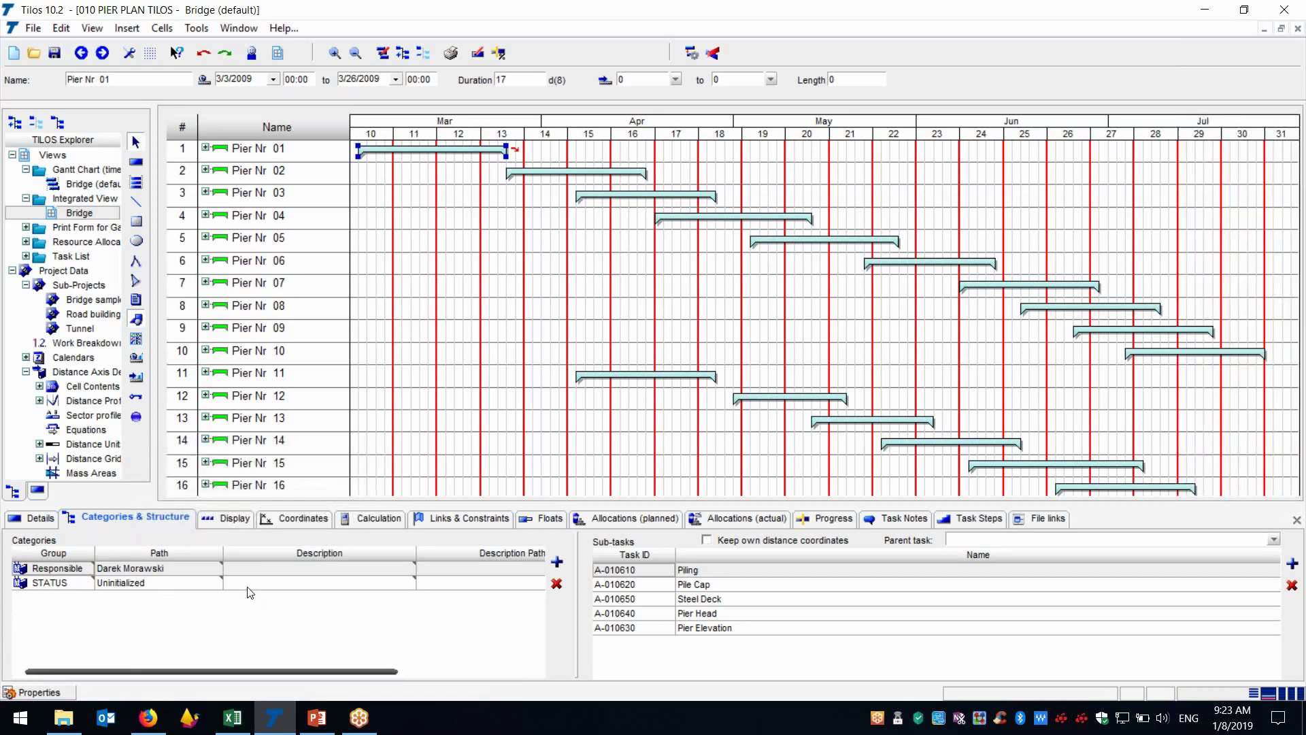
Step: Open the Bridge integrated view, close the properties pane and show the sub-task details of Pier Nr 01 through Pier Nr 05
double_click(79, 213)
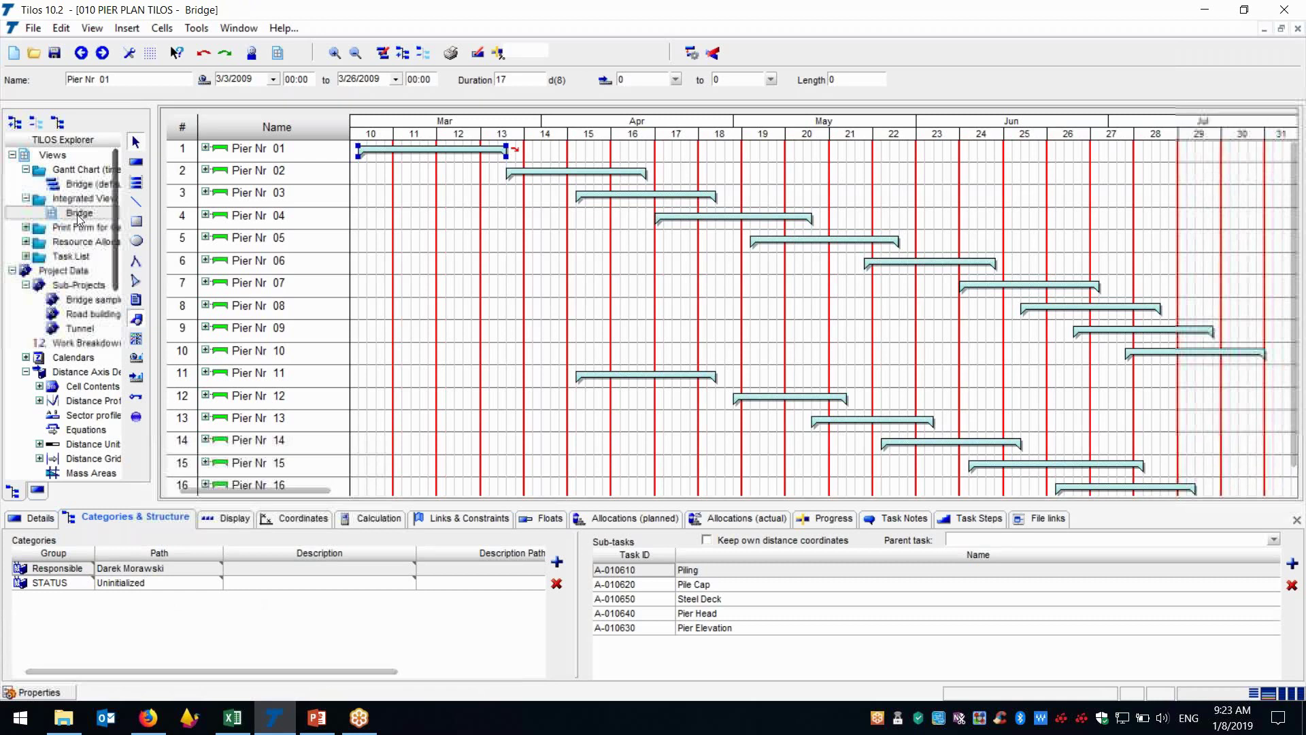
left_click(1297, 521)
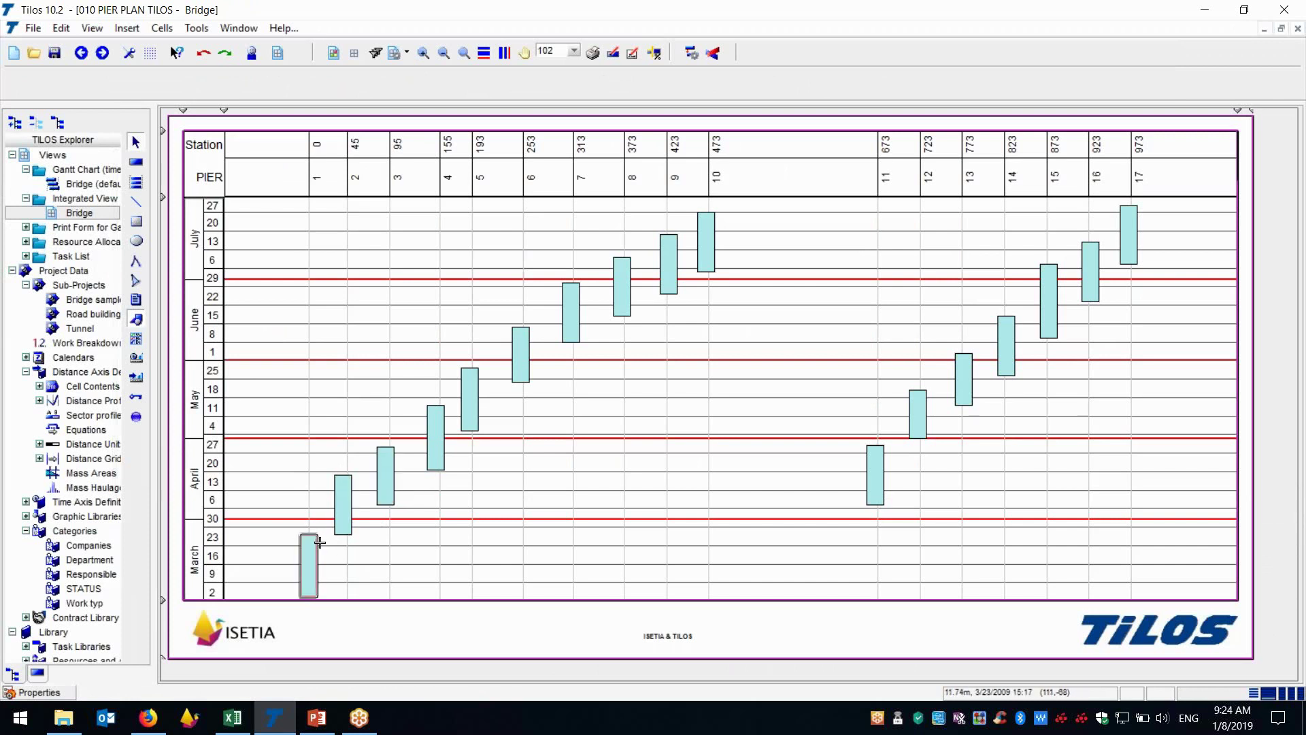
left_click(310, 575)
left_click(319, 583)
left_click(354, 521)
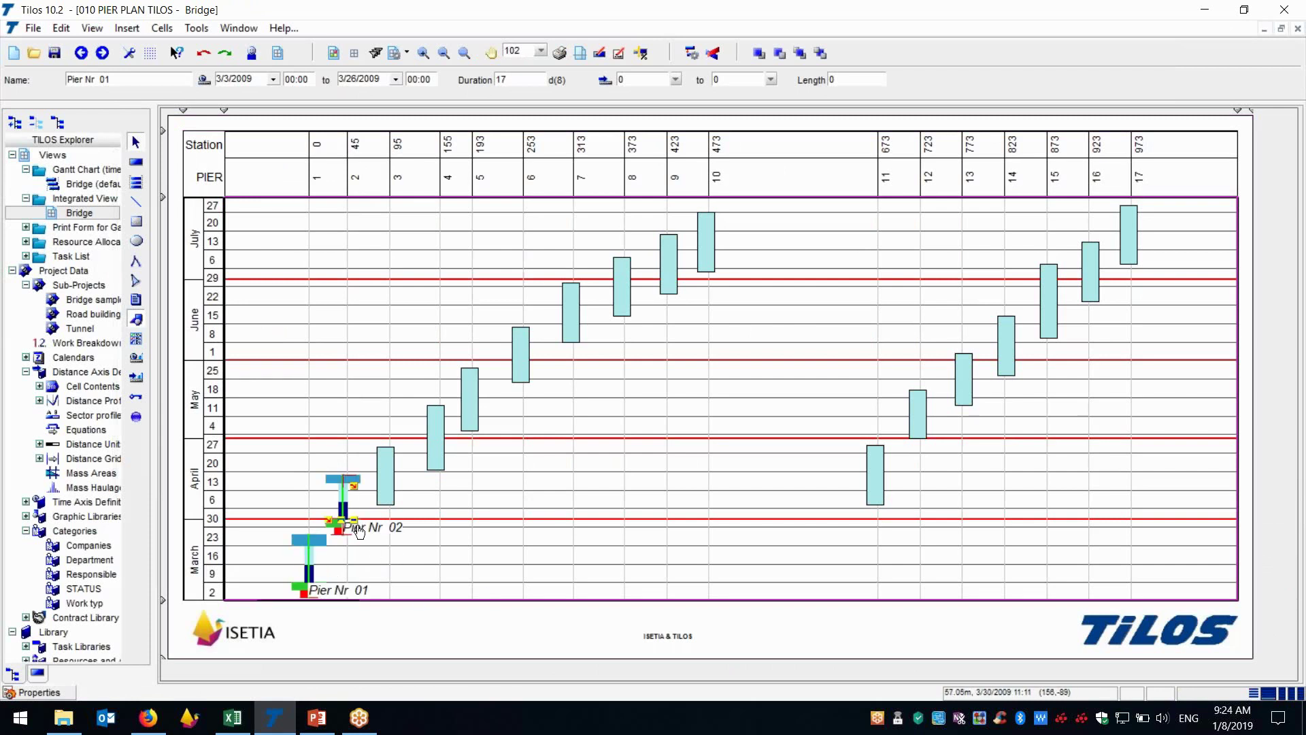
left_click(432, 462)
left_click(444, 457)
left_click(385, 486)
left_click(400, 498)
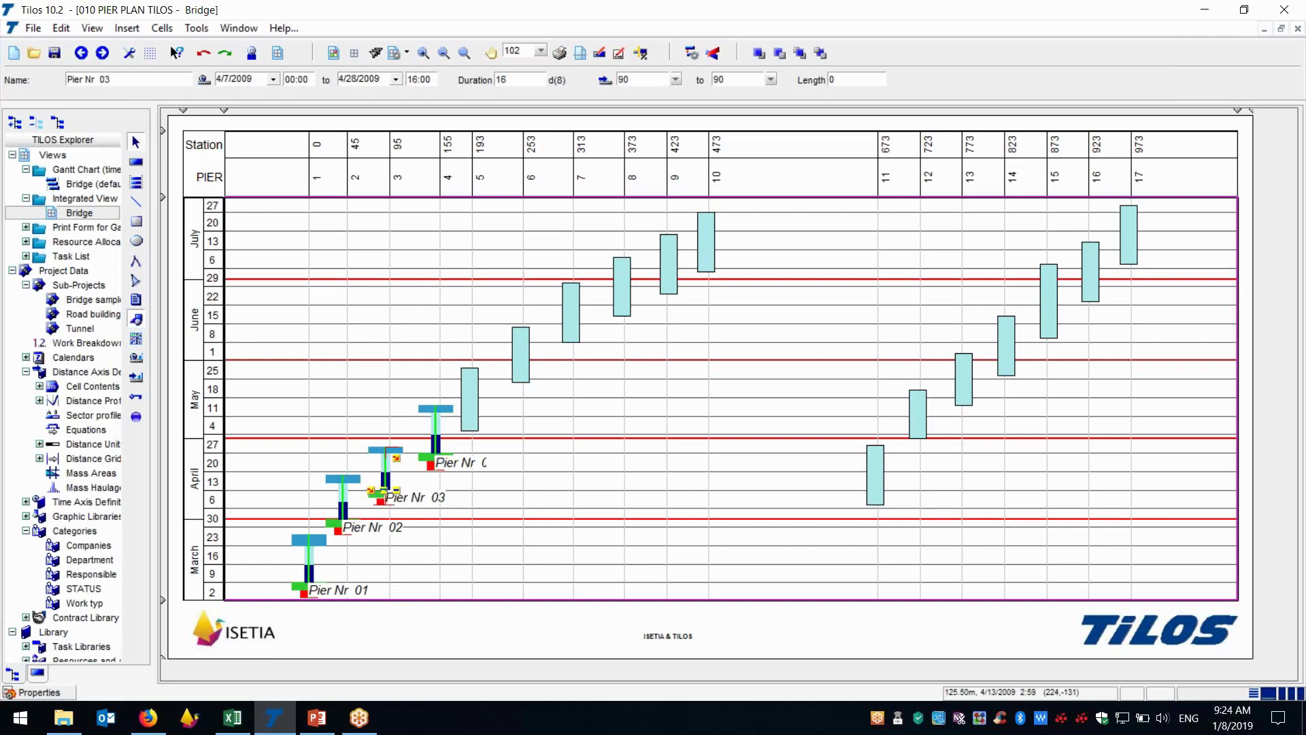
left_click(469, 409)
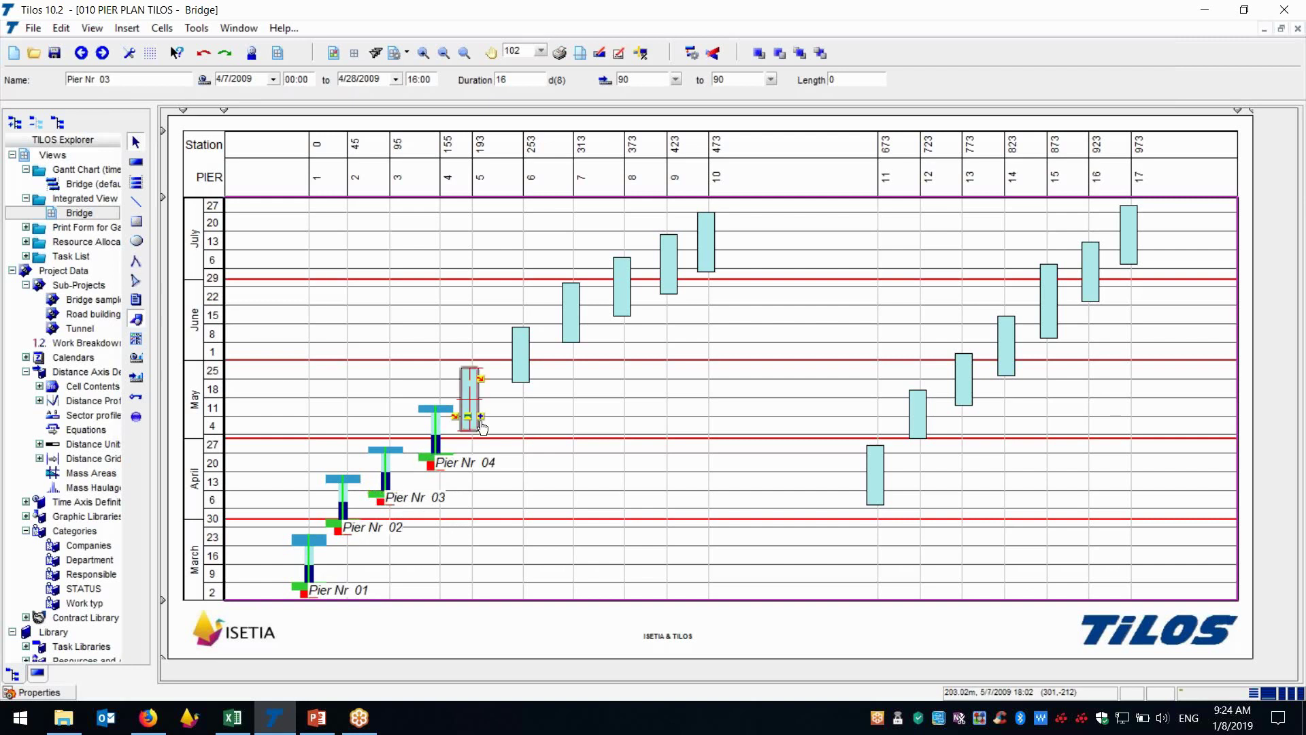
left_click(480, 427)
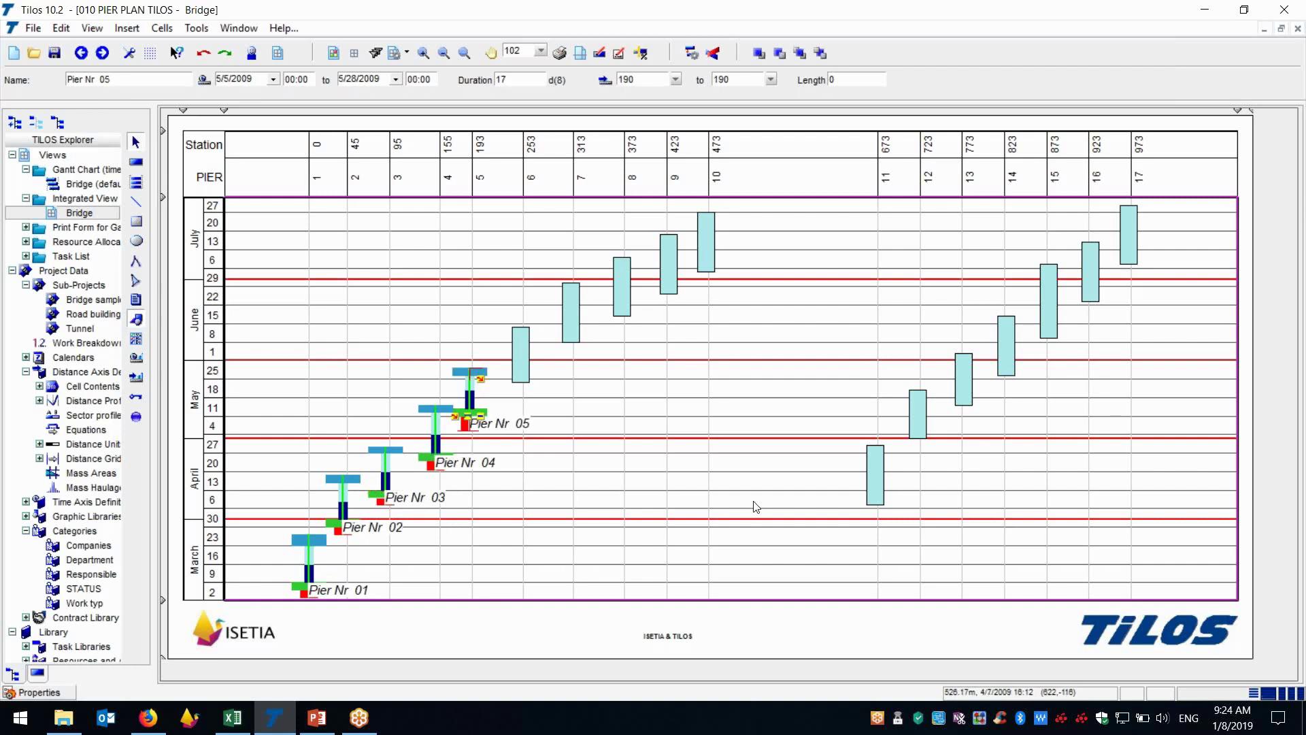
Step: Show the details of all summary tasks down to level 1 in the Bridge view's properties, and close the properties pane
left_click(38, 692)
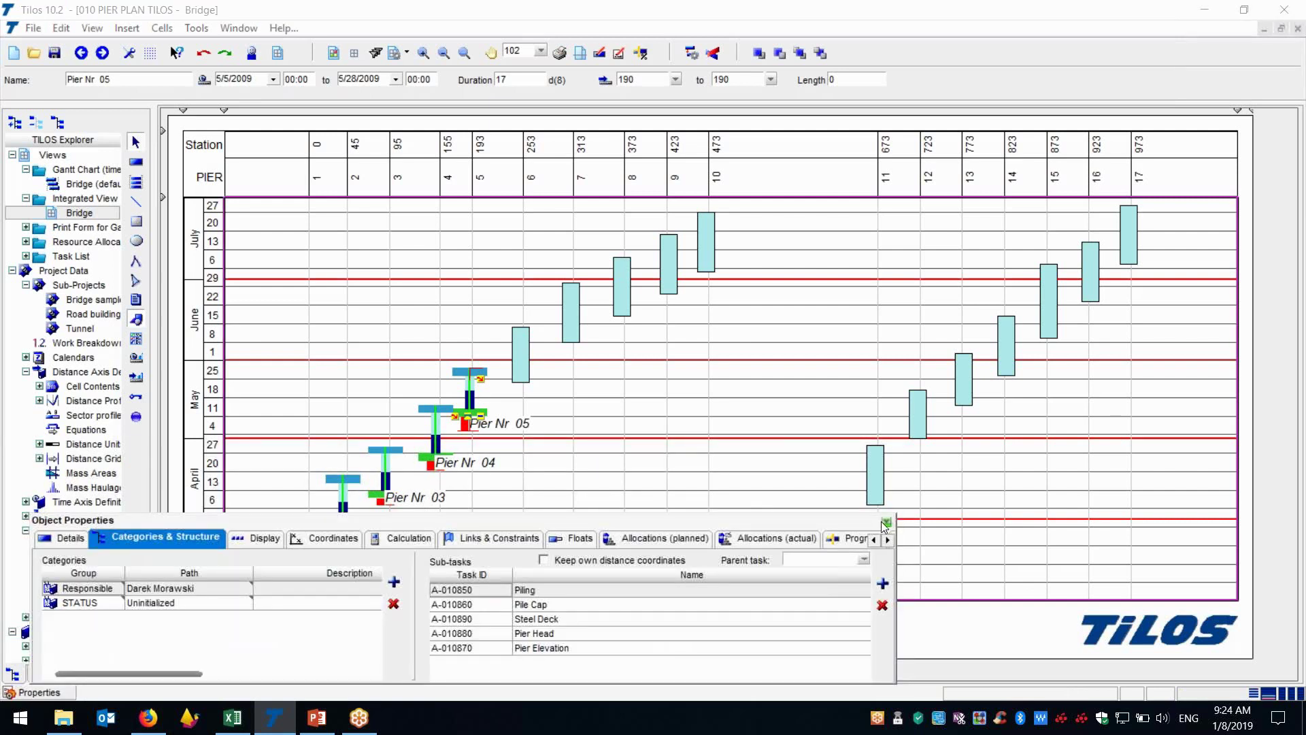
left_click(885, 522)
key("Escape")
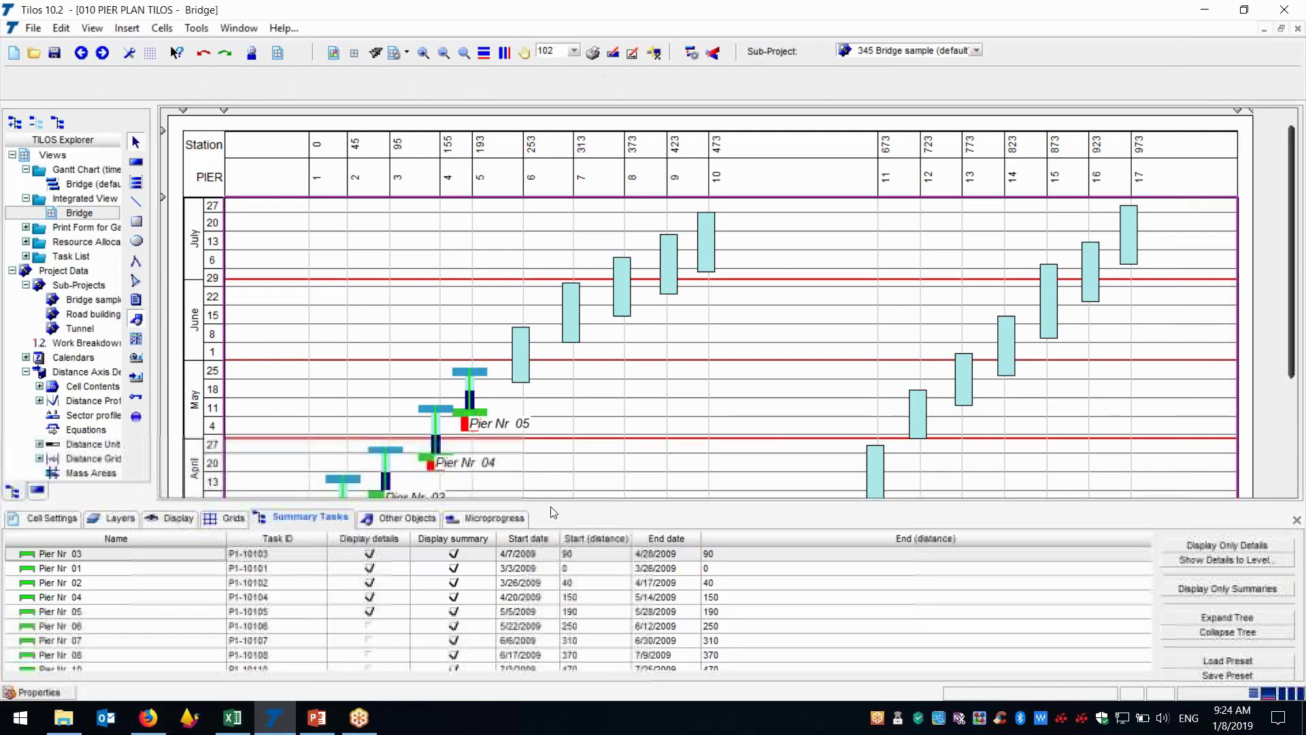
left_click(1233, 562)
type("1")
left_click(669, 408)
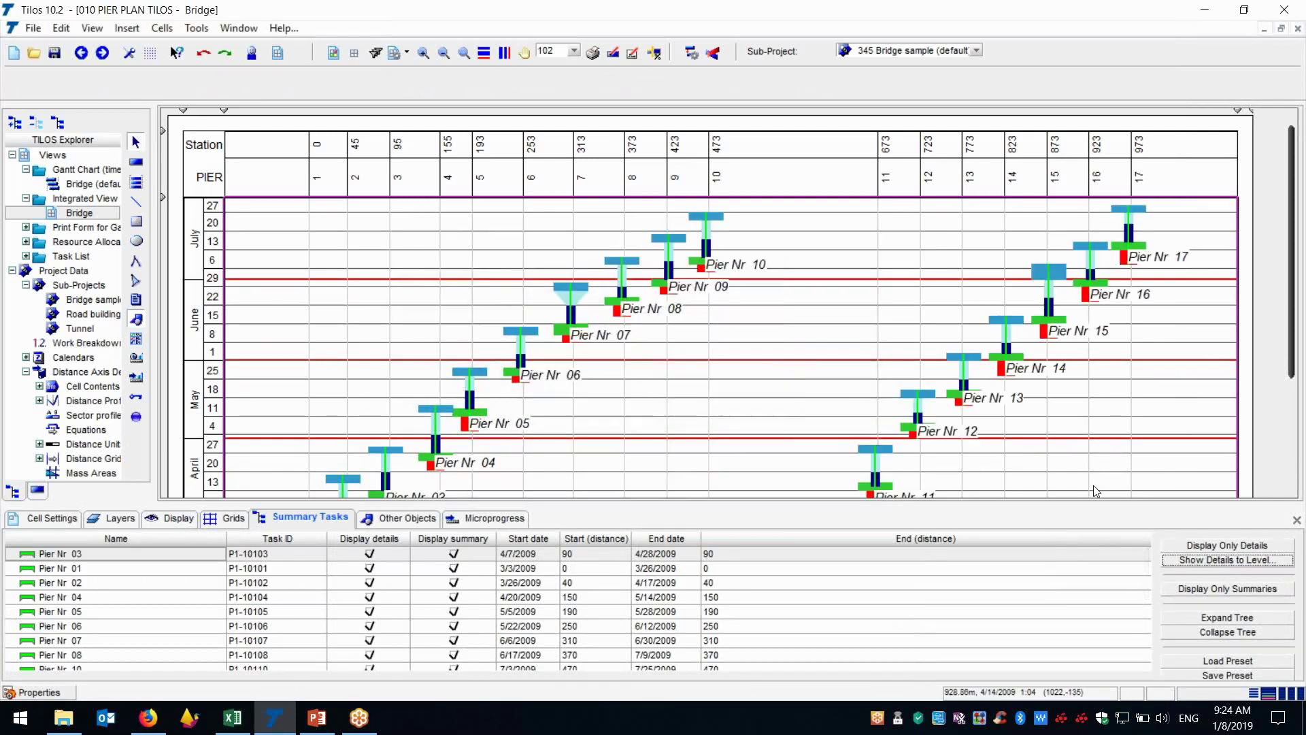
left_click(1295, 520)
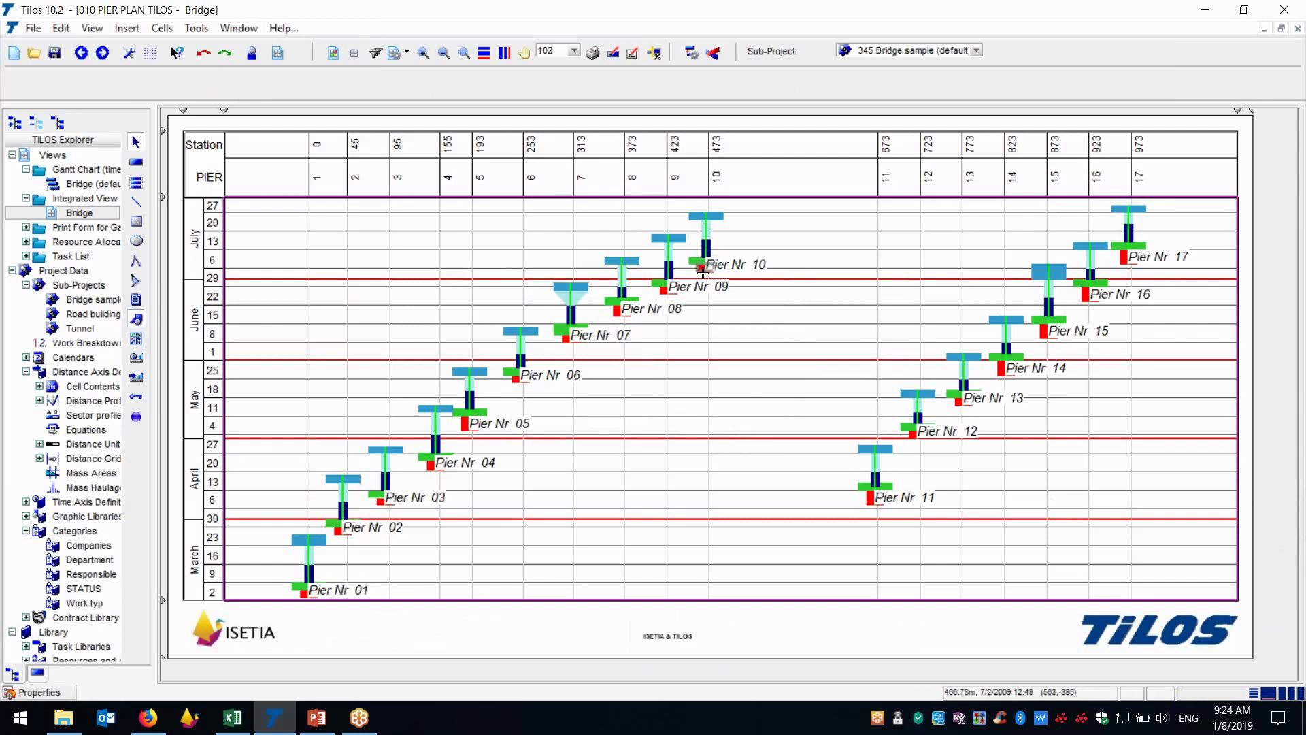
Step: Open the Import Wizard to examine the available import formats, and close it without importing
mouse_move(703, 271)
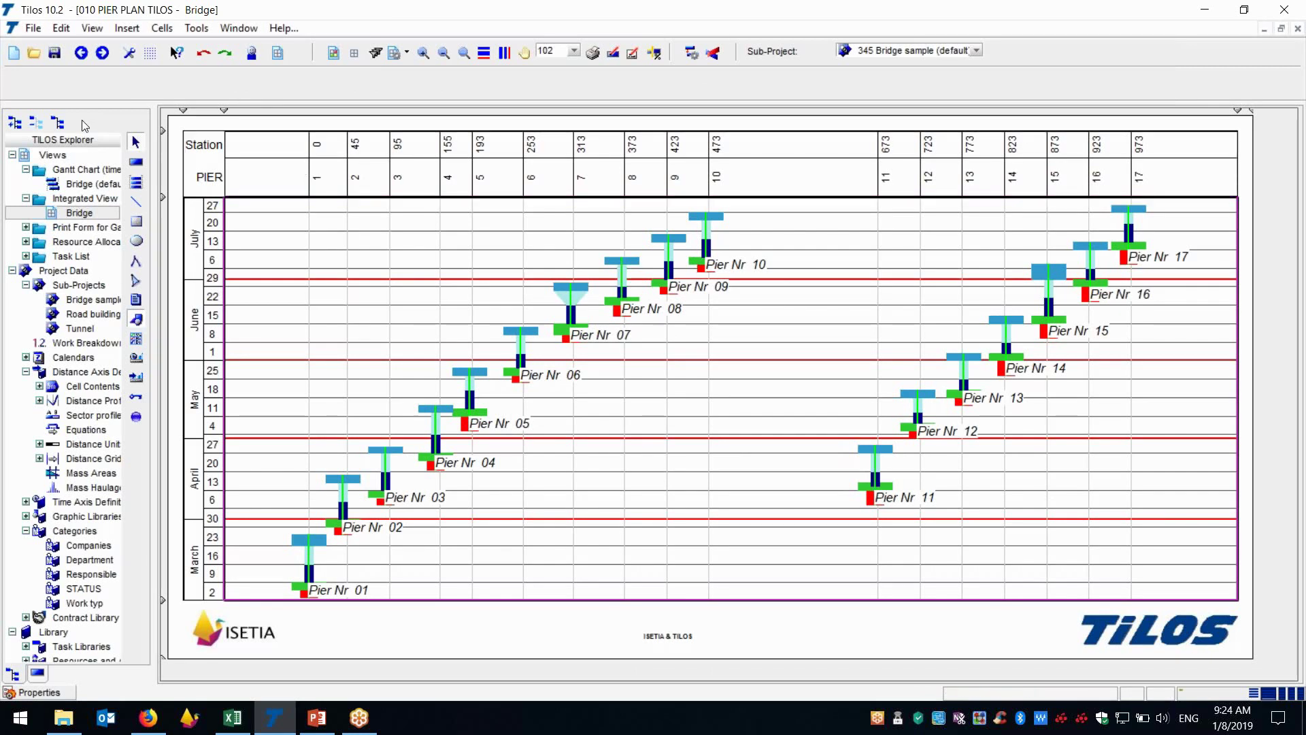
left_click(34, 28)
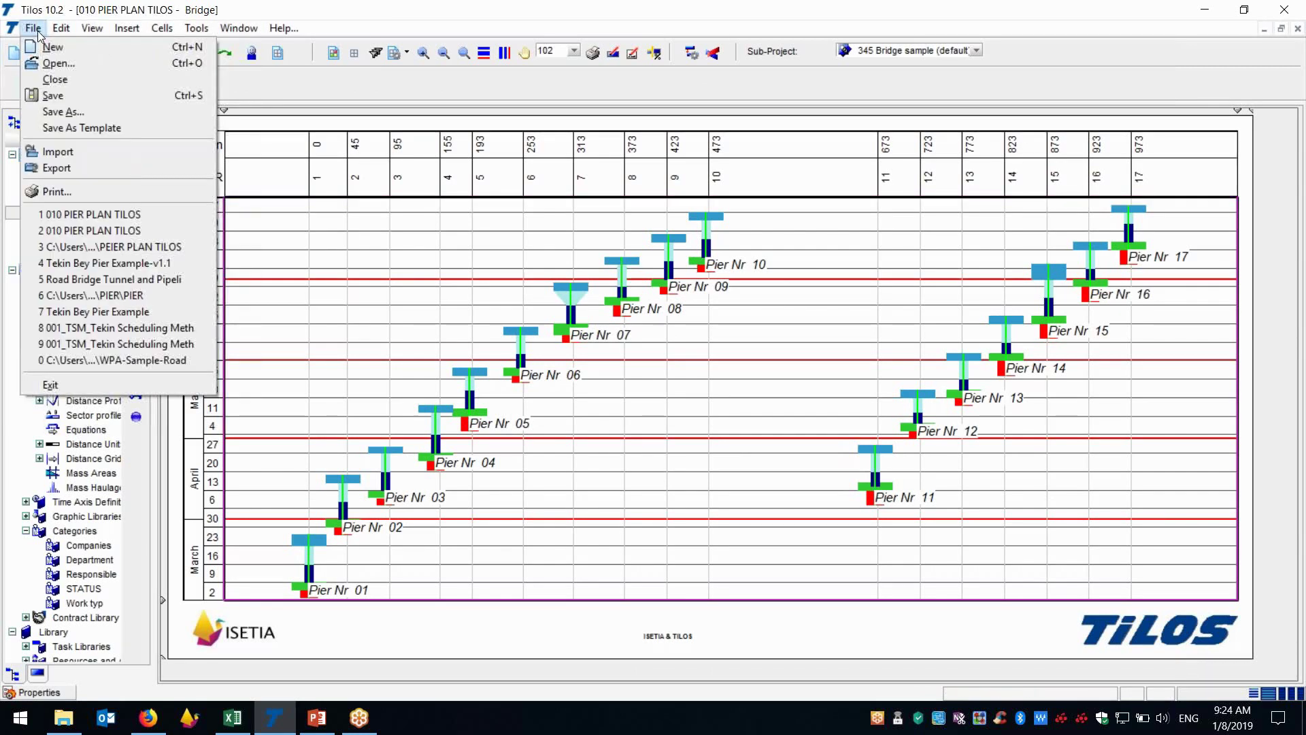
left_click(66, 154)
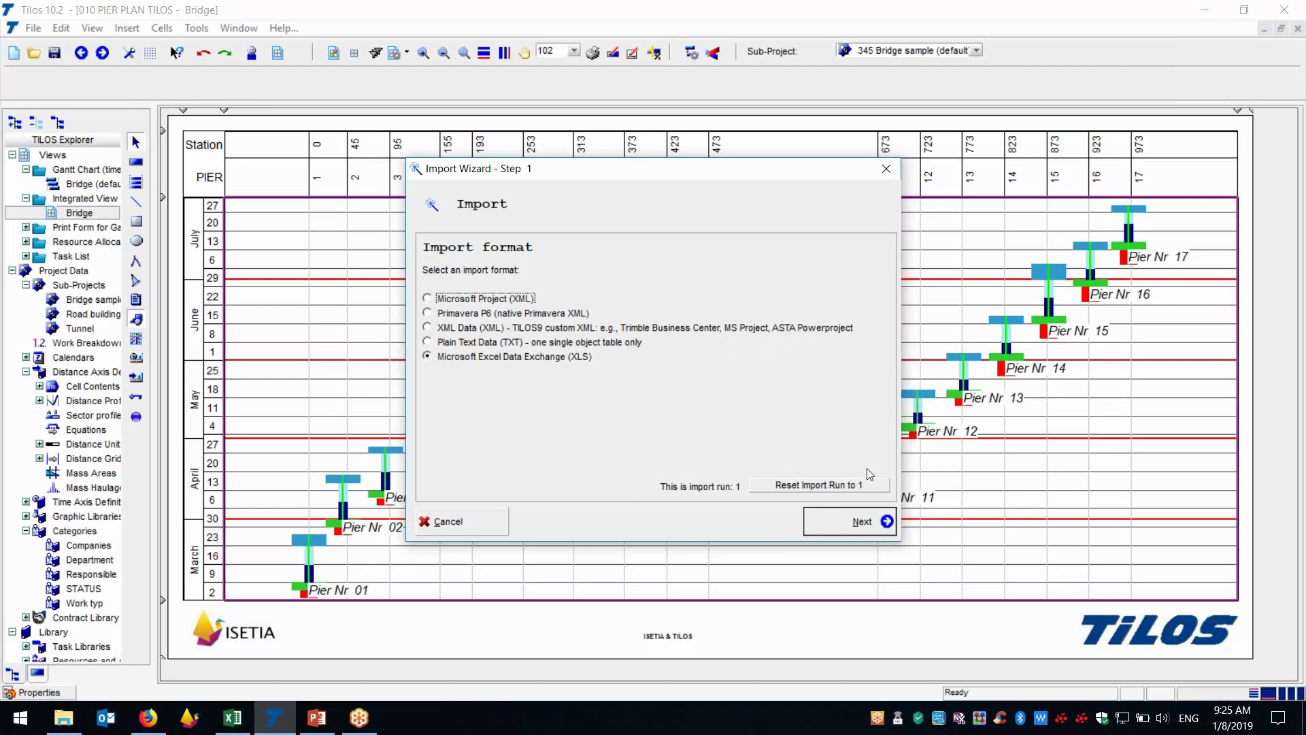
left_click(886, 168)
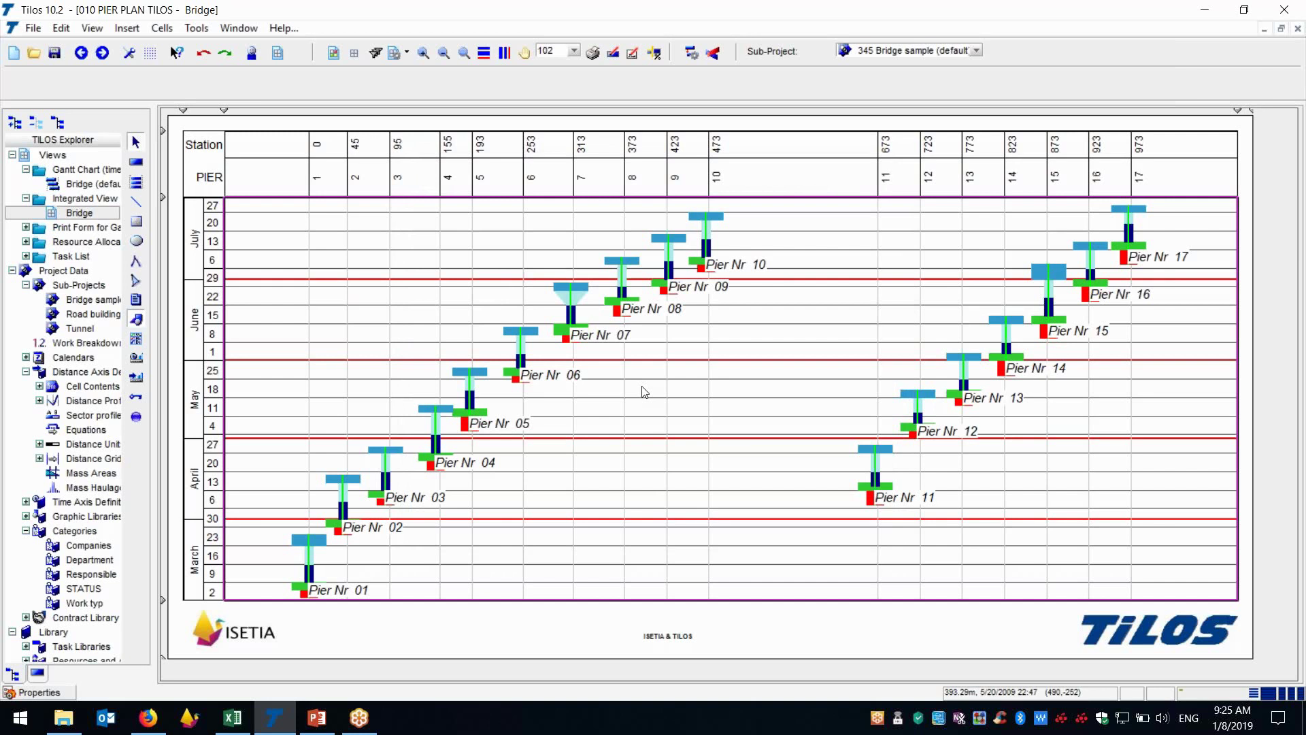
Step: Start a project export with Microsoft Excel Data Exchange (XLS) as the export format
left_click(32, 29)
left_click(68, 168)
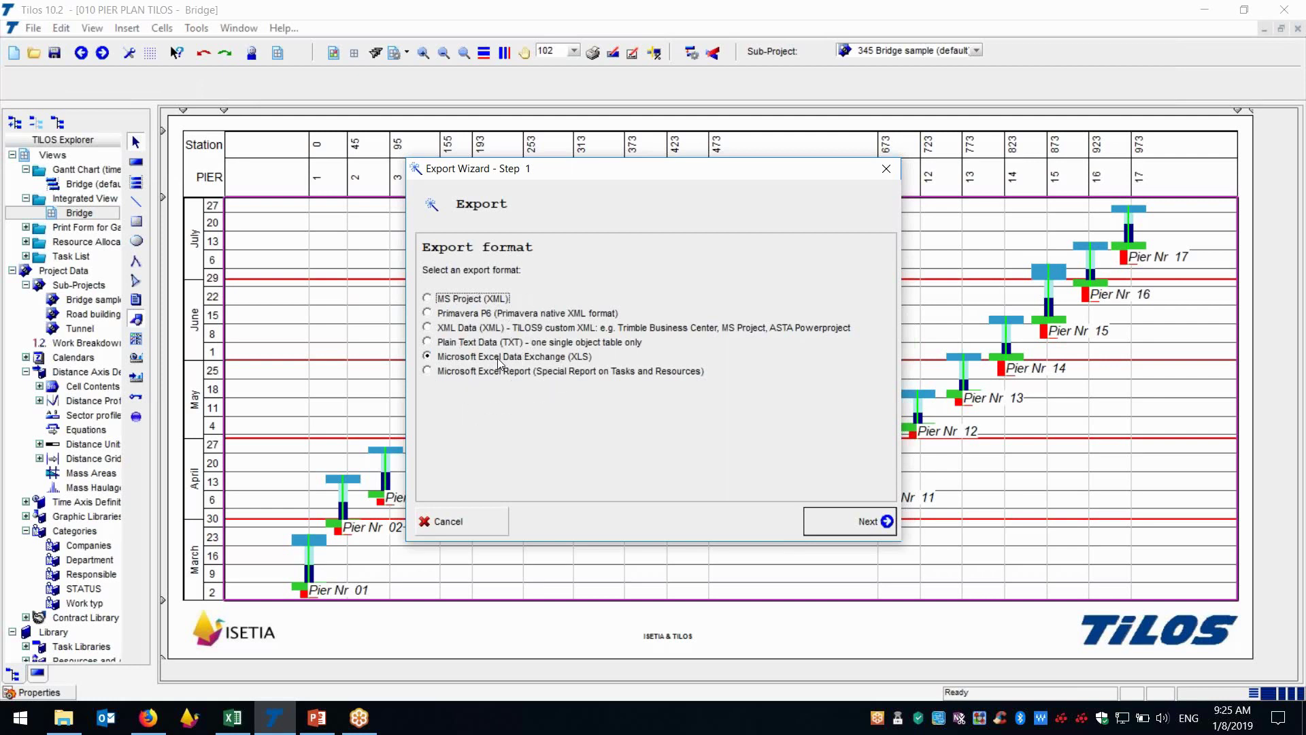
left_click(497, 359)
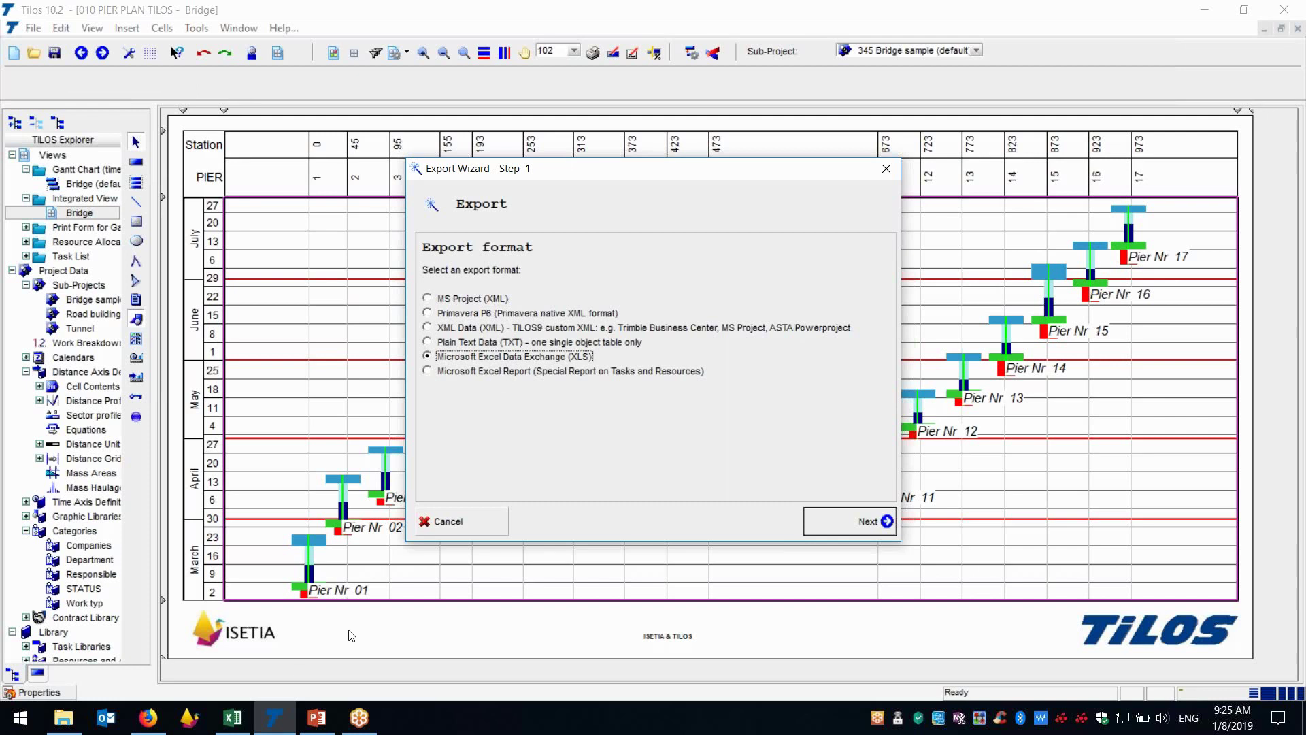
Step: Switch to Excel and review the To-Do ID, To-Do Name, Responsible, Status, planned start, expected finish and actual date columns of the import template
left_click(235, 720)
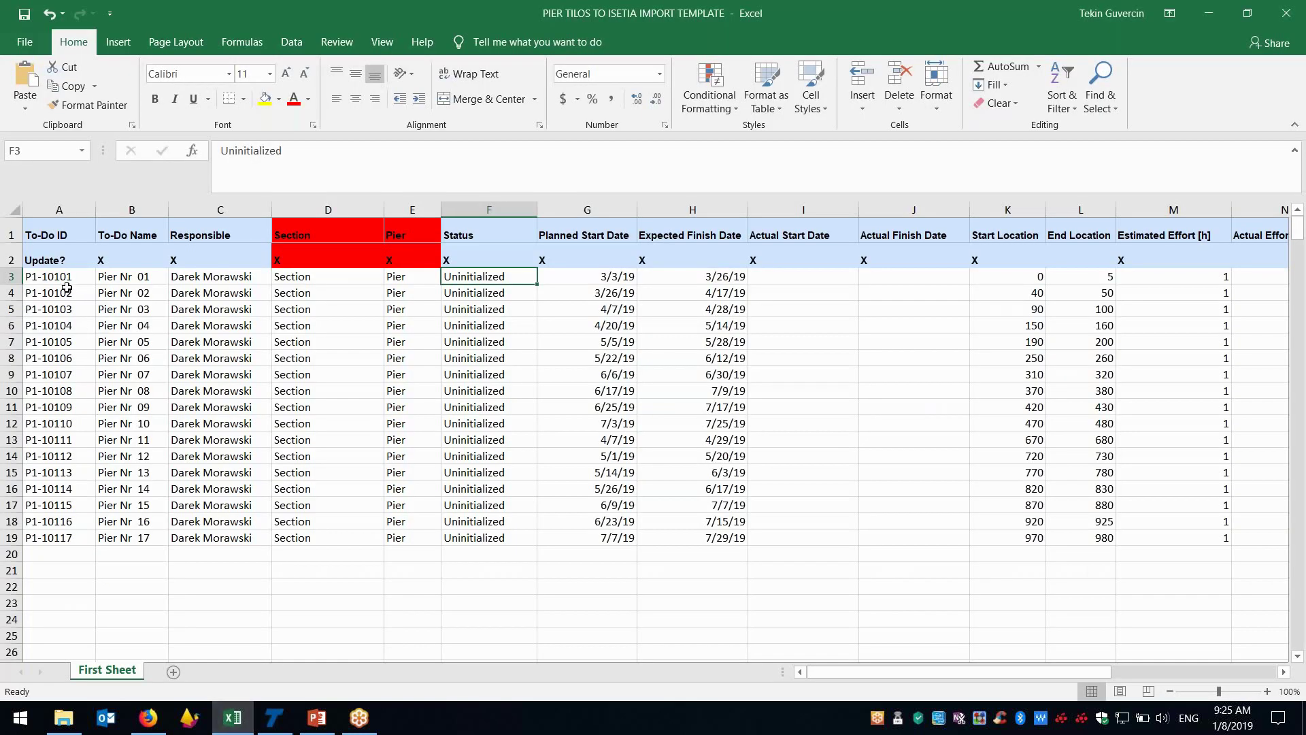
left_click_drag(69, 281, 68, 538)
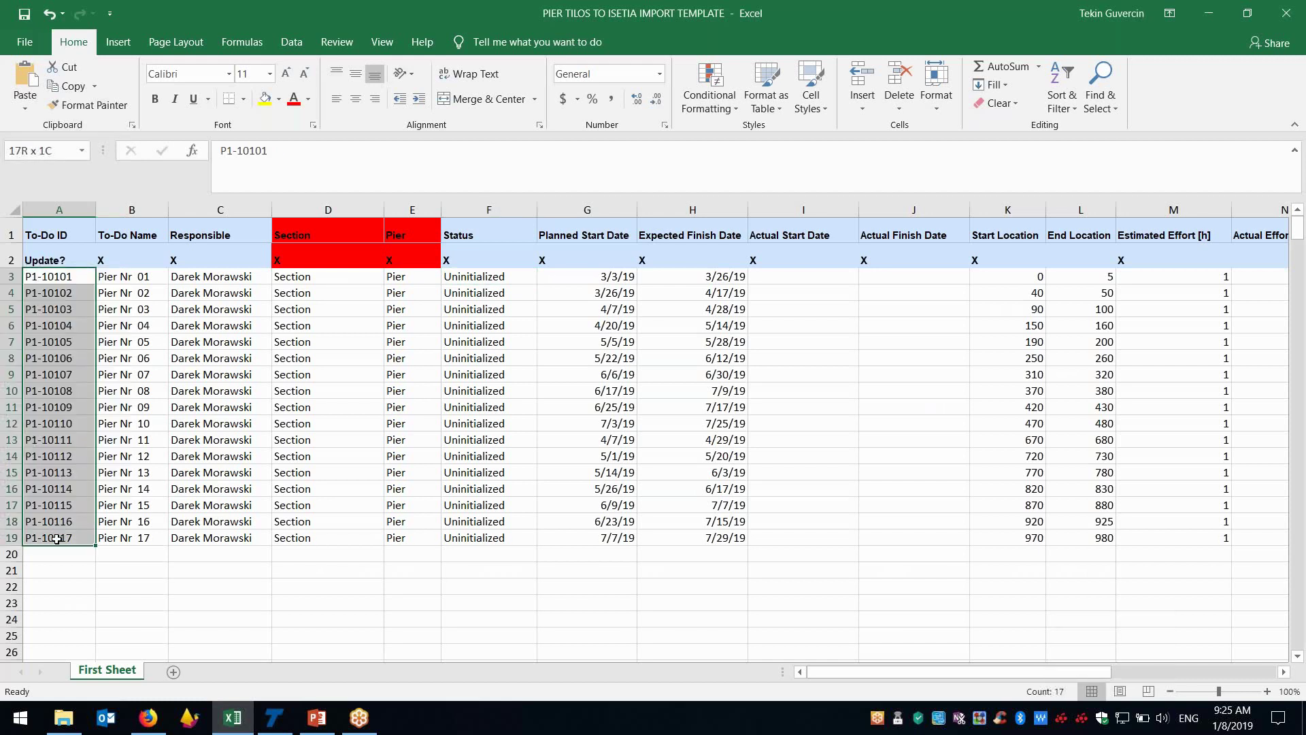
left_click_drag(148, 283, 159, 545)
left_click_drag(211, 276, 248, 537)
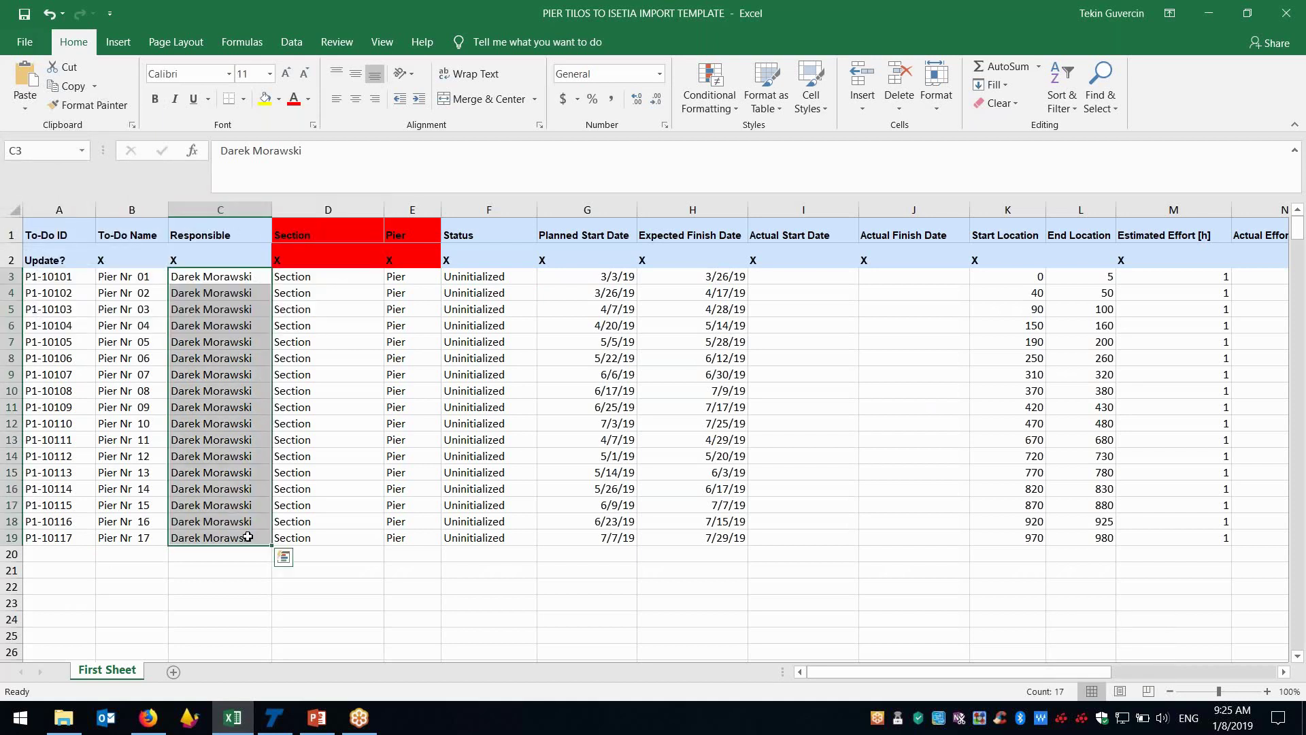
left_click_drag(505, 281, 520, 539)
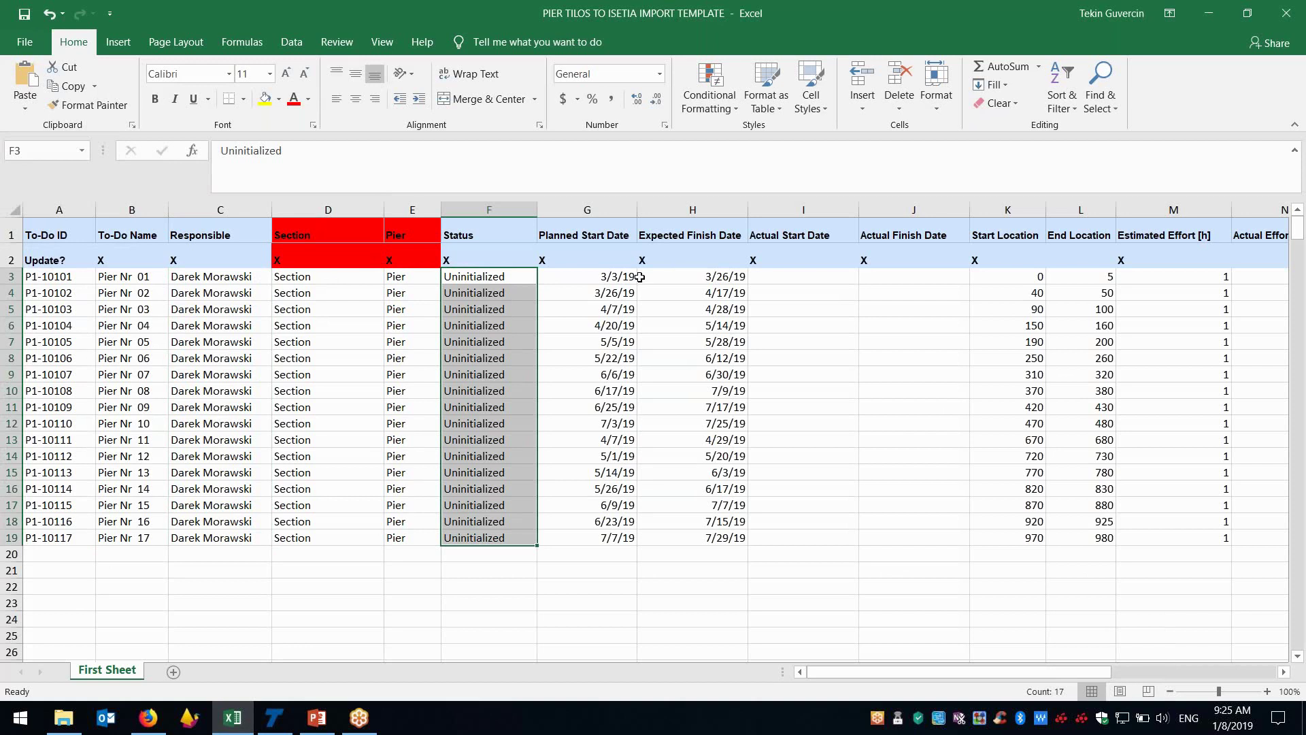
left_click_drag(623, 277, 624, 539)
left_click_drag(725, 278, 728, 541)
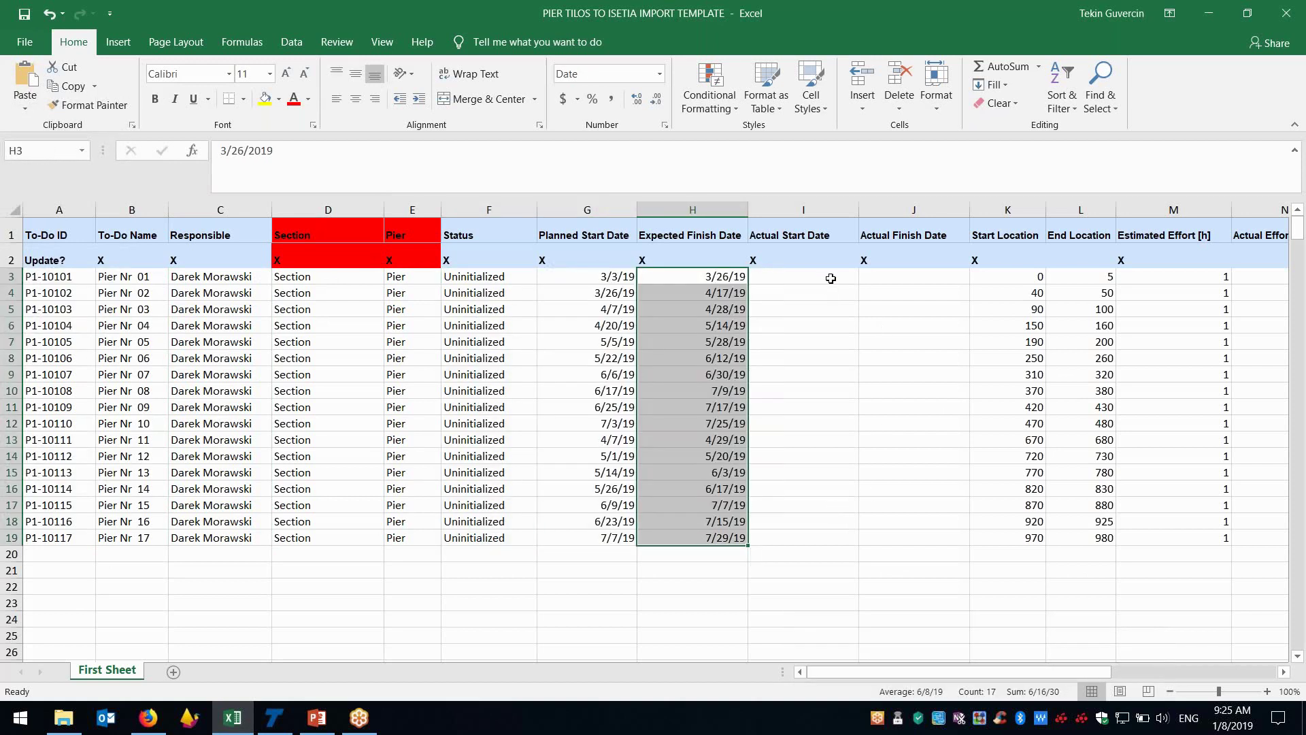
left_click_drag(848, 274, 886, 538)
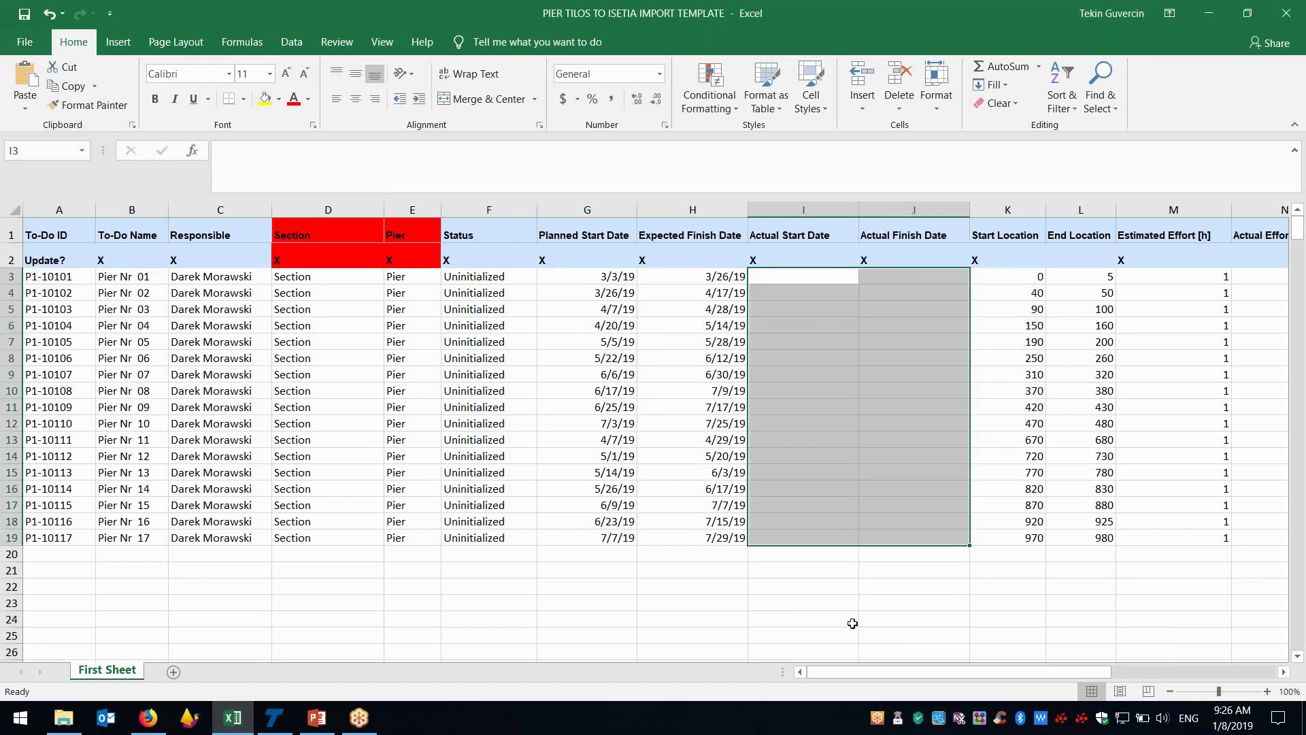
Step: Review the start and end location, estimated and actual effort, percent complete and span length columns of the template
left_click_drag(893, 672, 895, 673)
left_click_drag(891, 672, 961, 672)
left_click_drag(776, 274, 747, 496)
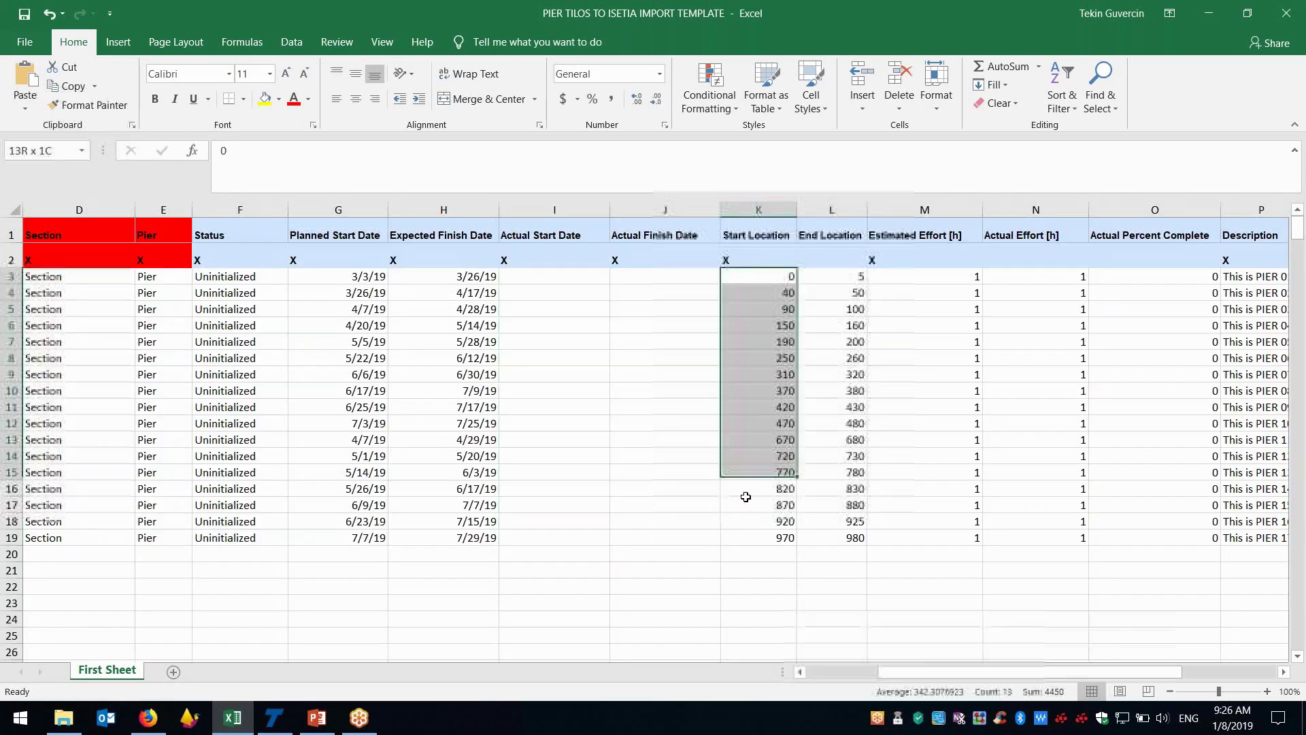
left_click_drag(837, 272, 833, 541)
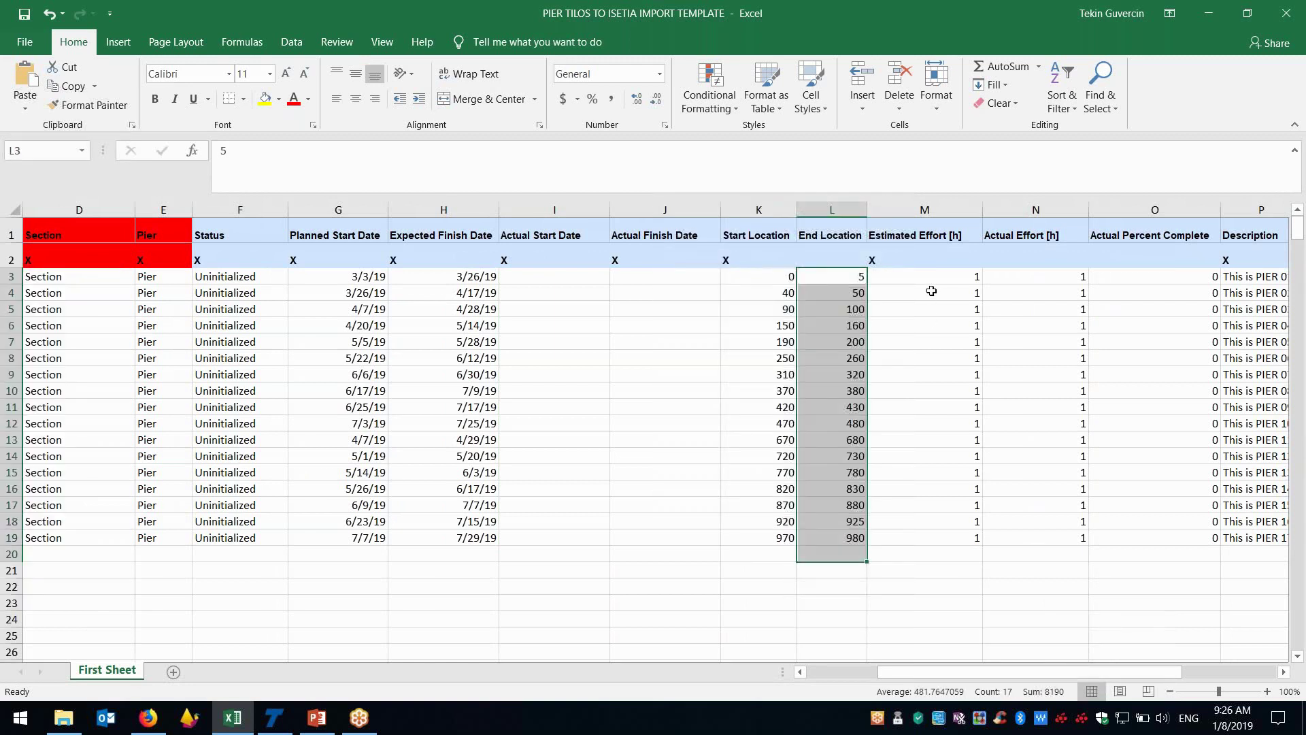
left_click_drag(930, 277, 899, 540)
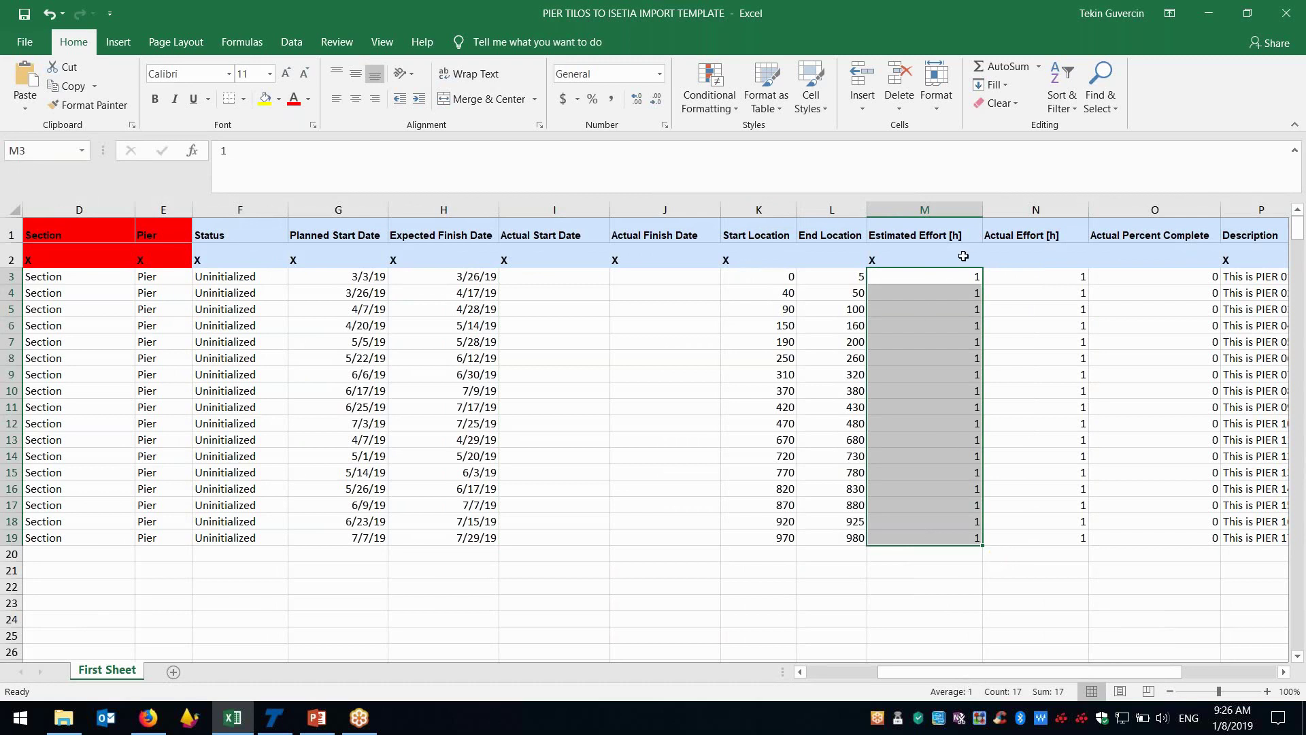
left_click_drag(1050, 280, 1037, 537)
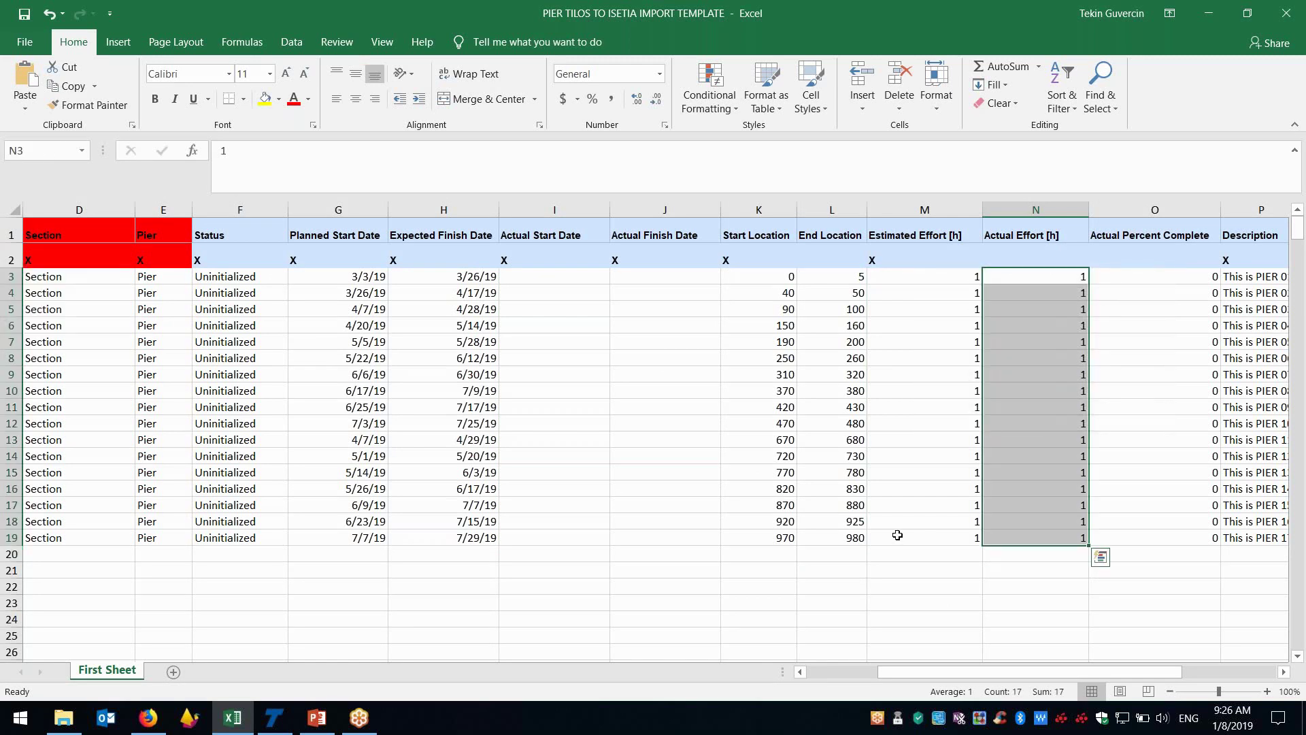
left_click_drag(984, 676, 1079, 676)
left_click_drag(816, 277, 830, 555)
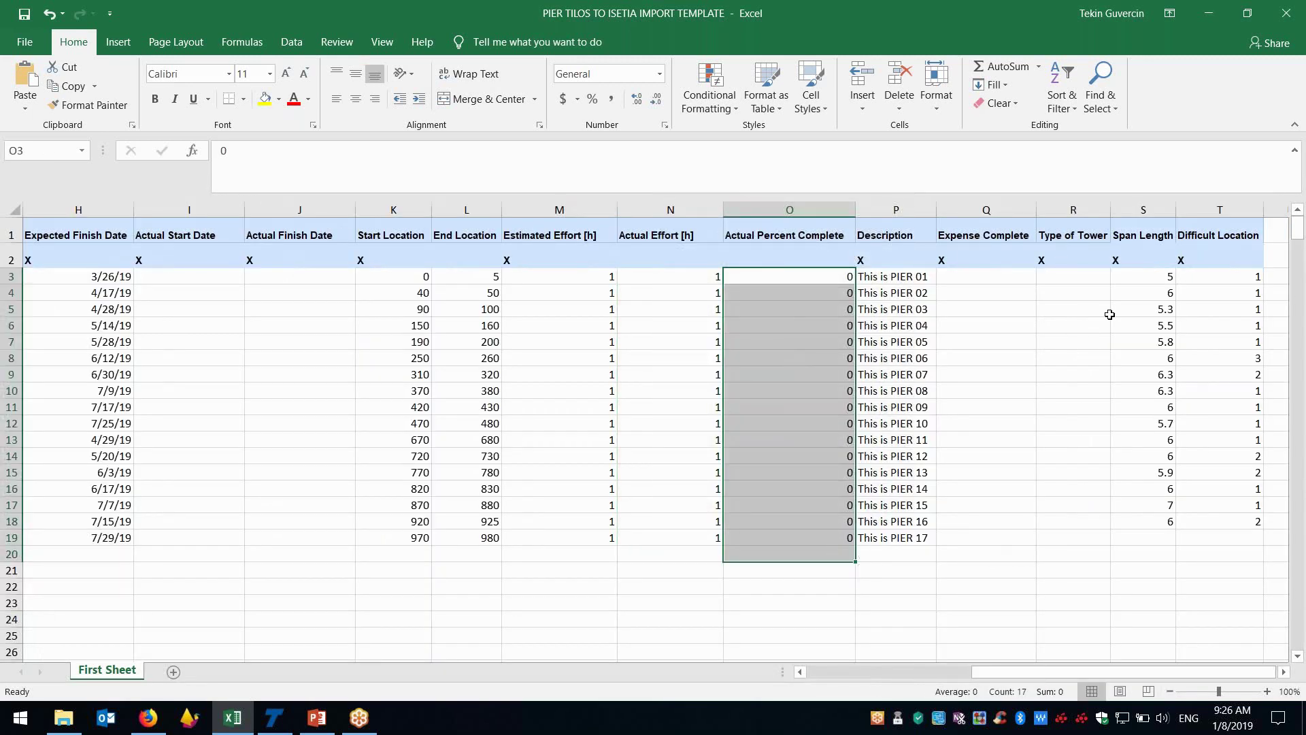
left_click_drag(1152, 278, 1157, 530)
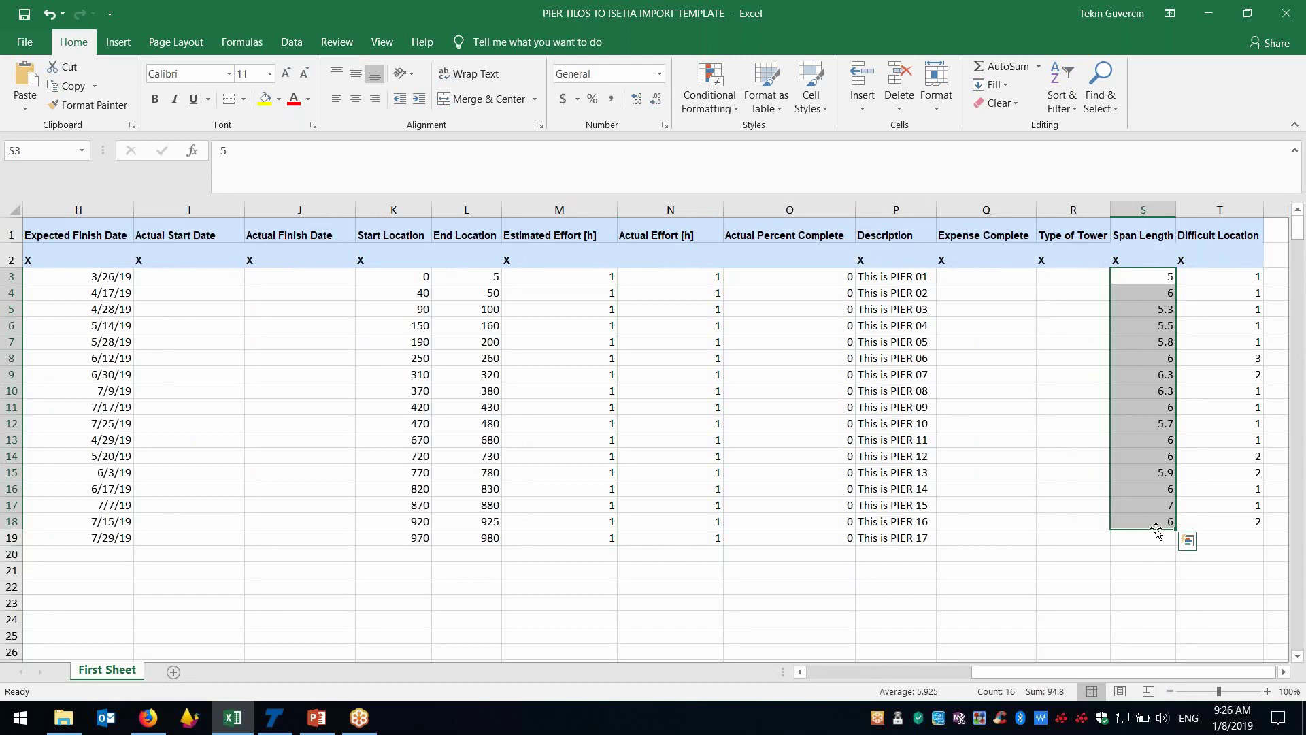
Step: Fill in the missing Pier Nr 17 values in the template: Span Length 5 and Difficult Location 1
key("Left")
key("Down")
key("Down")
key("Down")
key("Down")
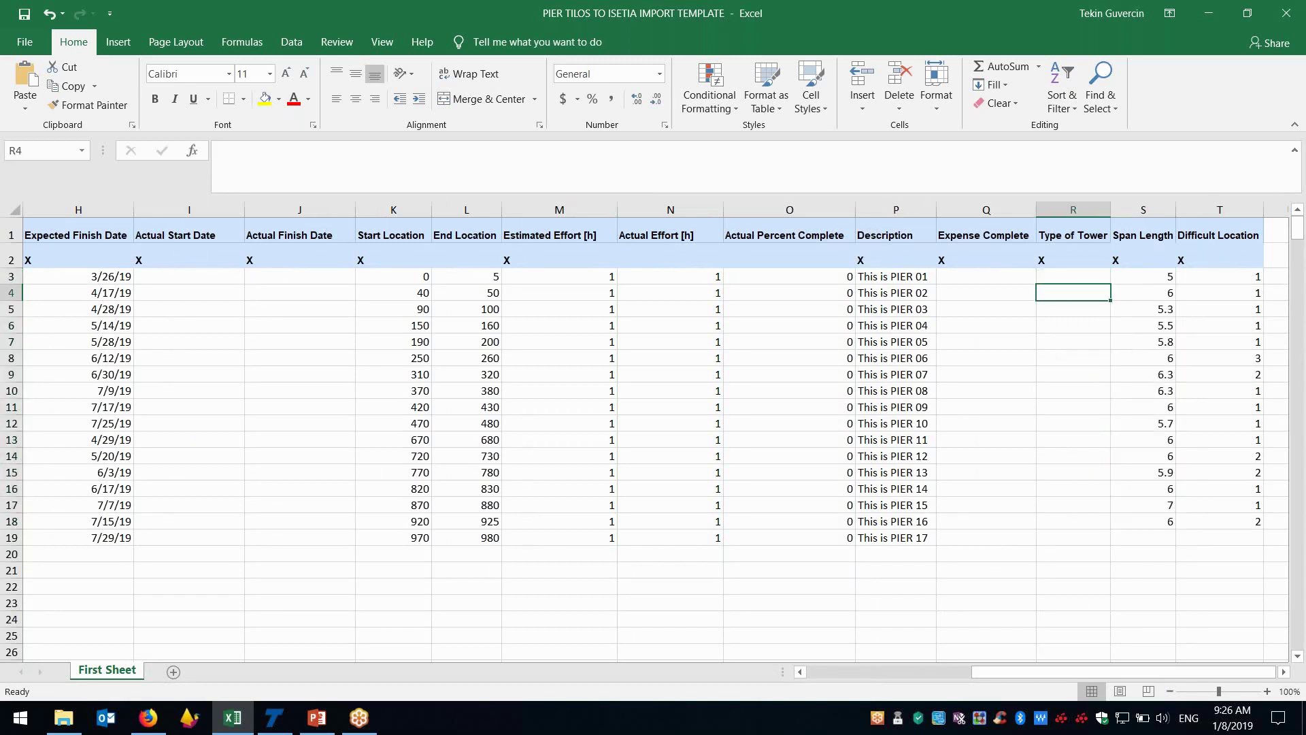
key("Down")
key("Down")
key("Down")
key("Down")
key("Down")
key("Down")
key("Down")
key("Down")
key("Down")
key("Down")
key("Down")
key("Down")
key("Right")
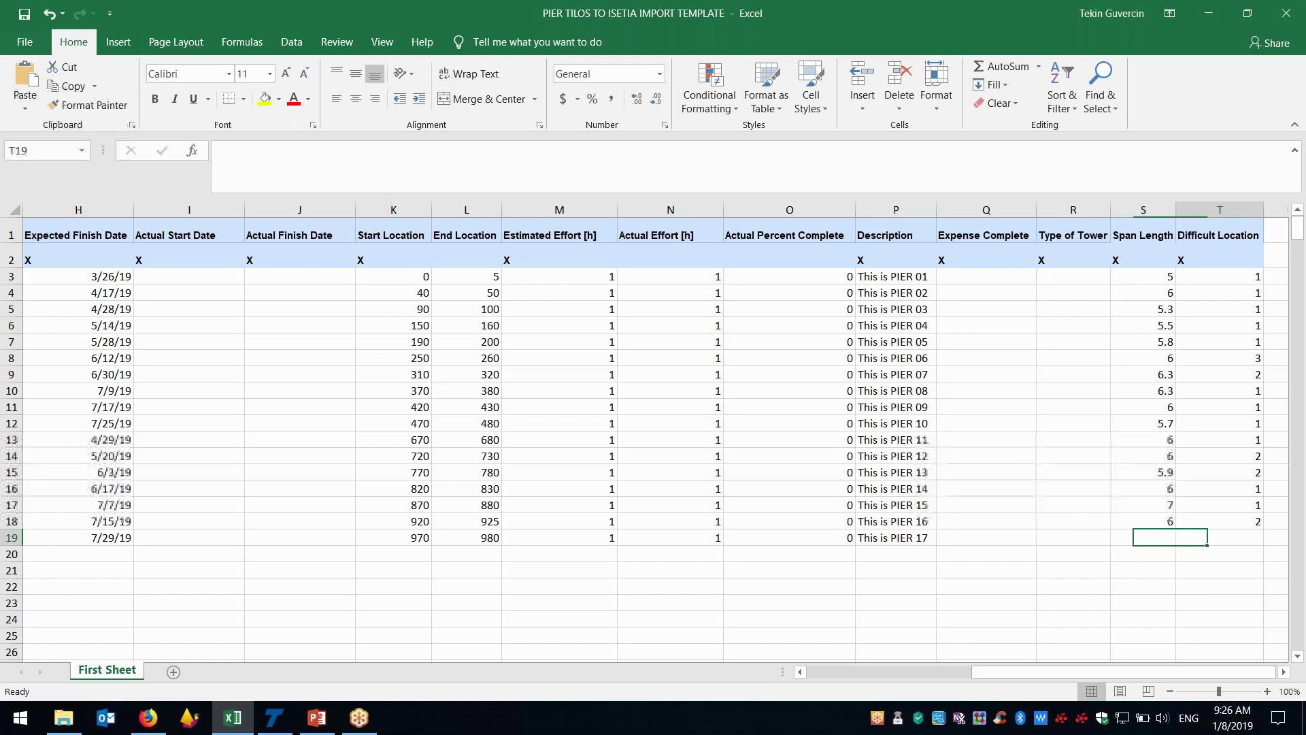
type("5")
key("Right")
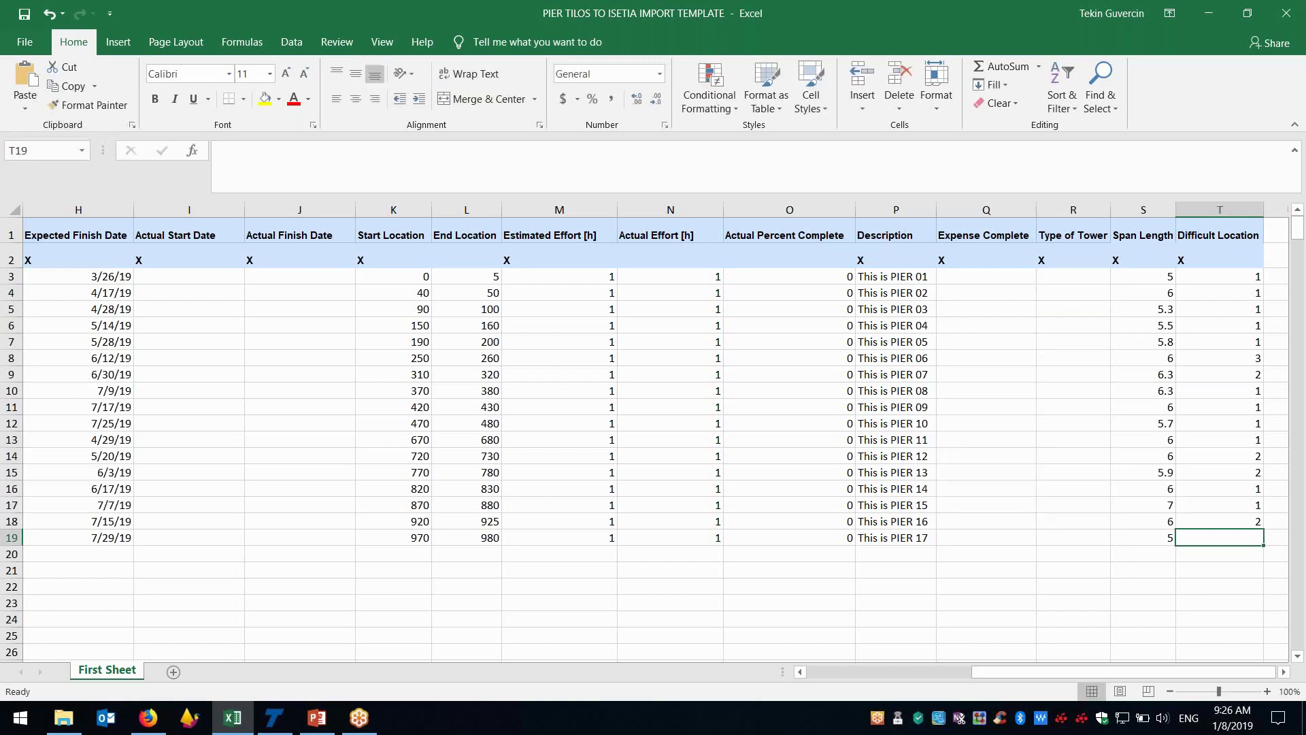
type("2")
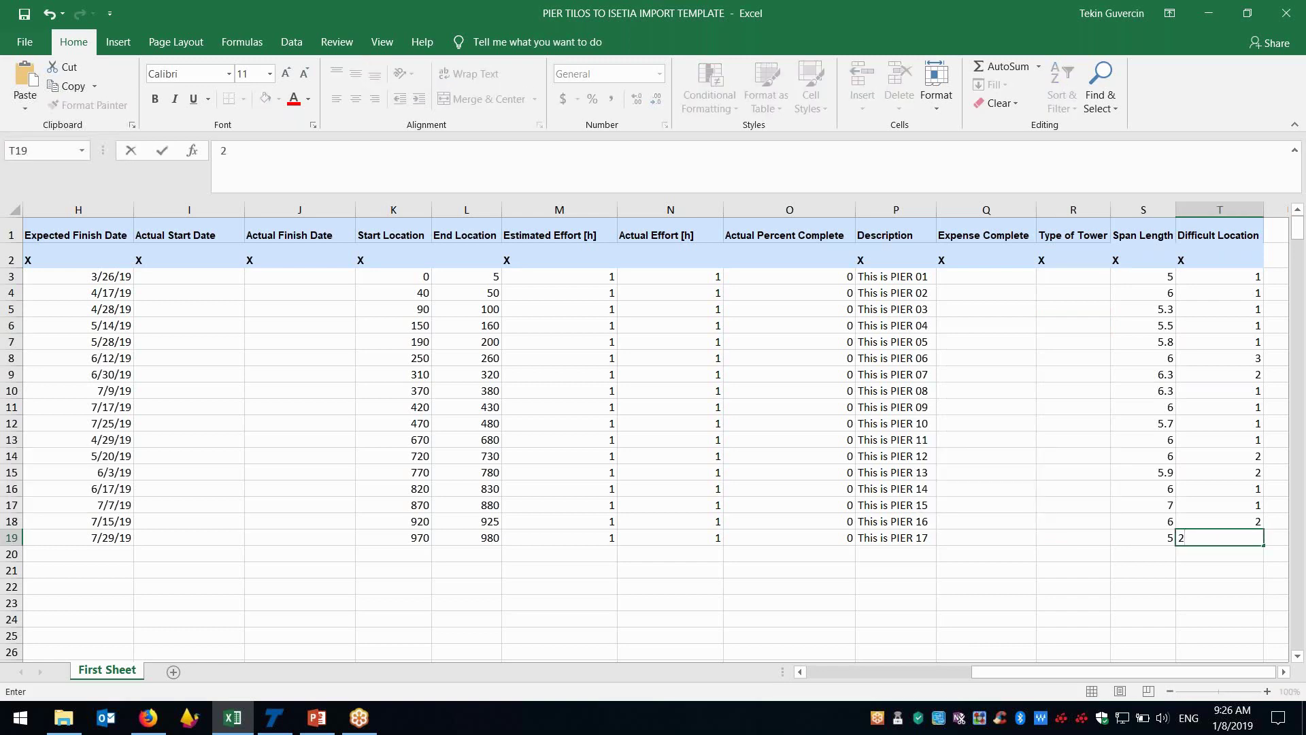
key("BackSpace")
type("1")
key("Return")
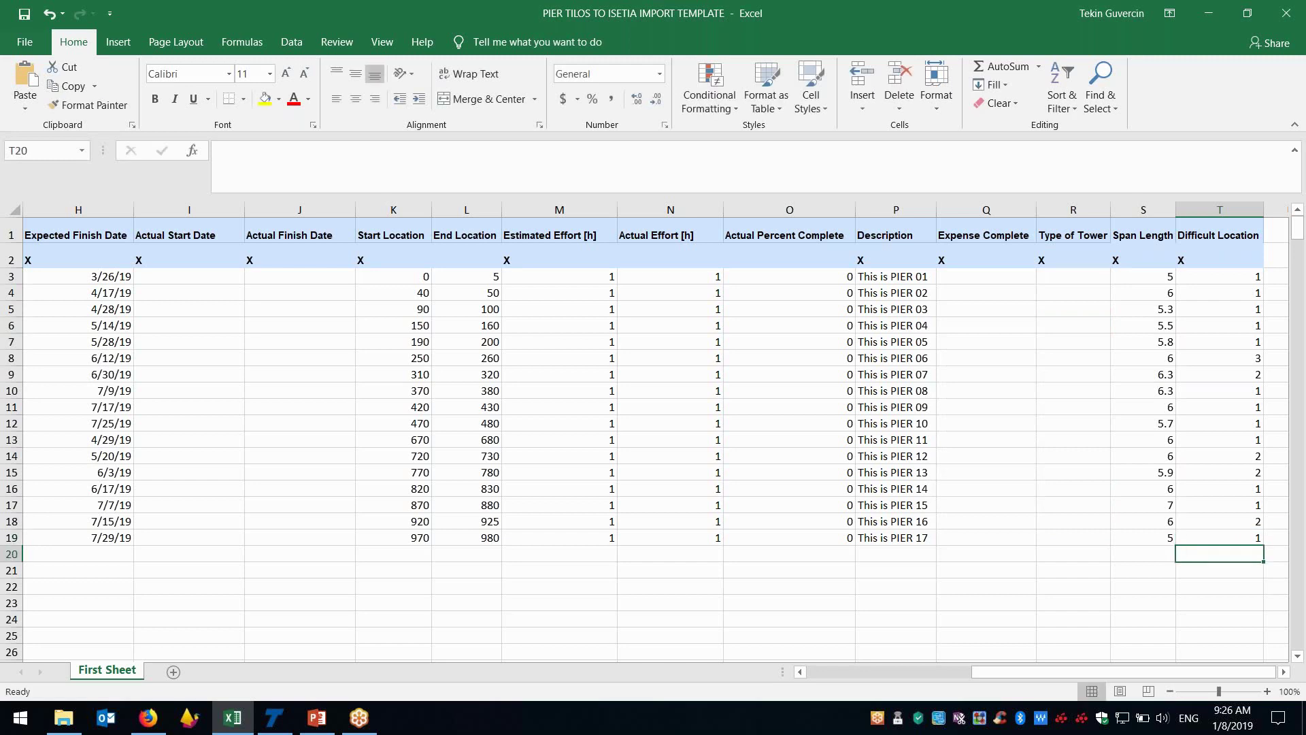
left_click(1002, 536)
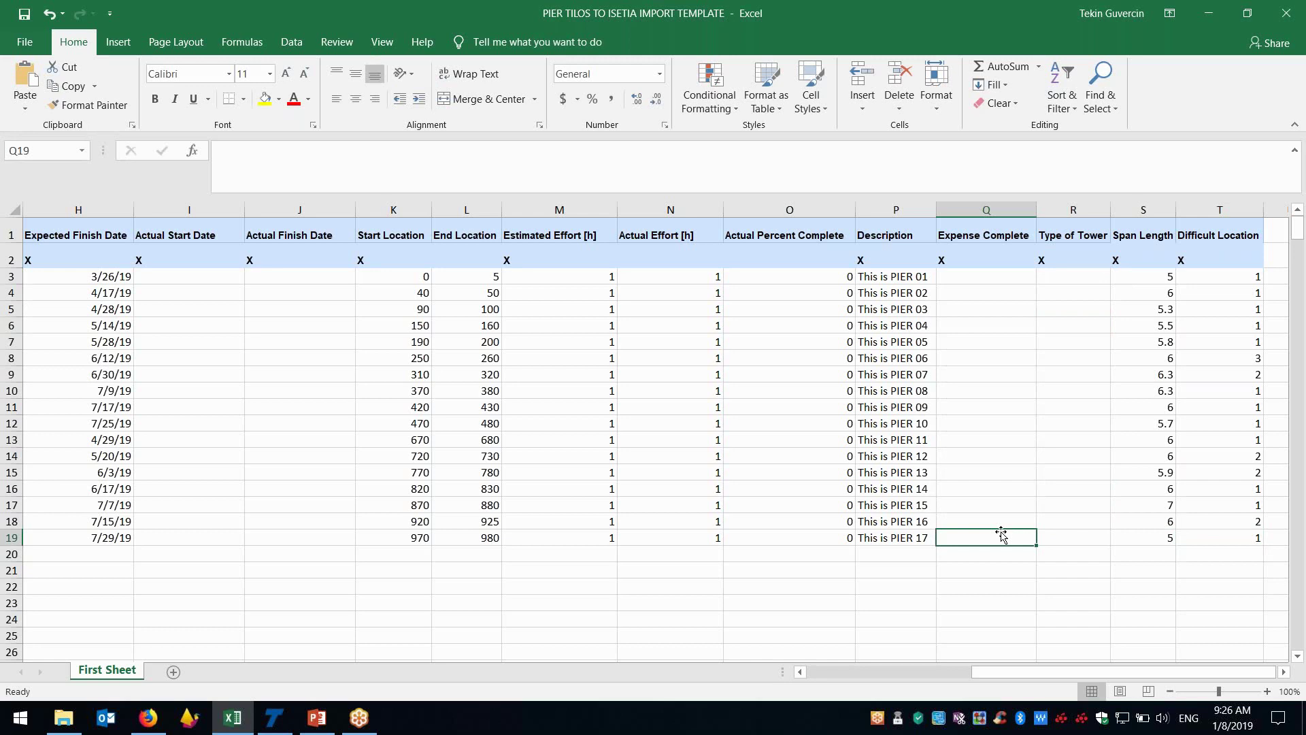
Step: Switch to Firefox and open the bookmarked ISETIA-DEMO site in a new browser tab
left_click(1143, 26)
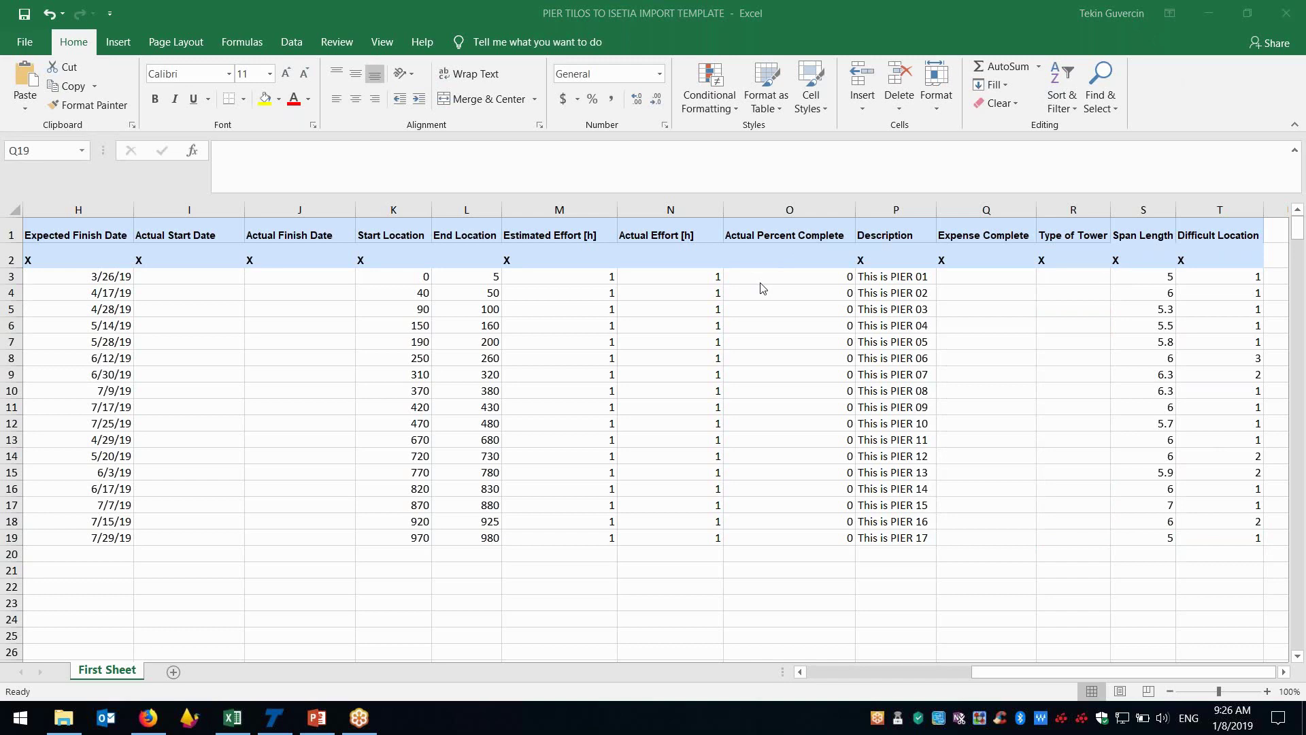
left_click(152, 728)
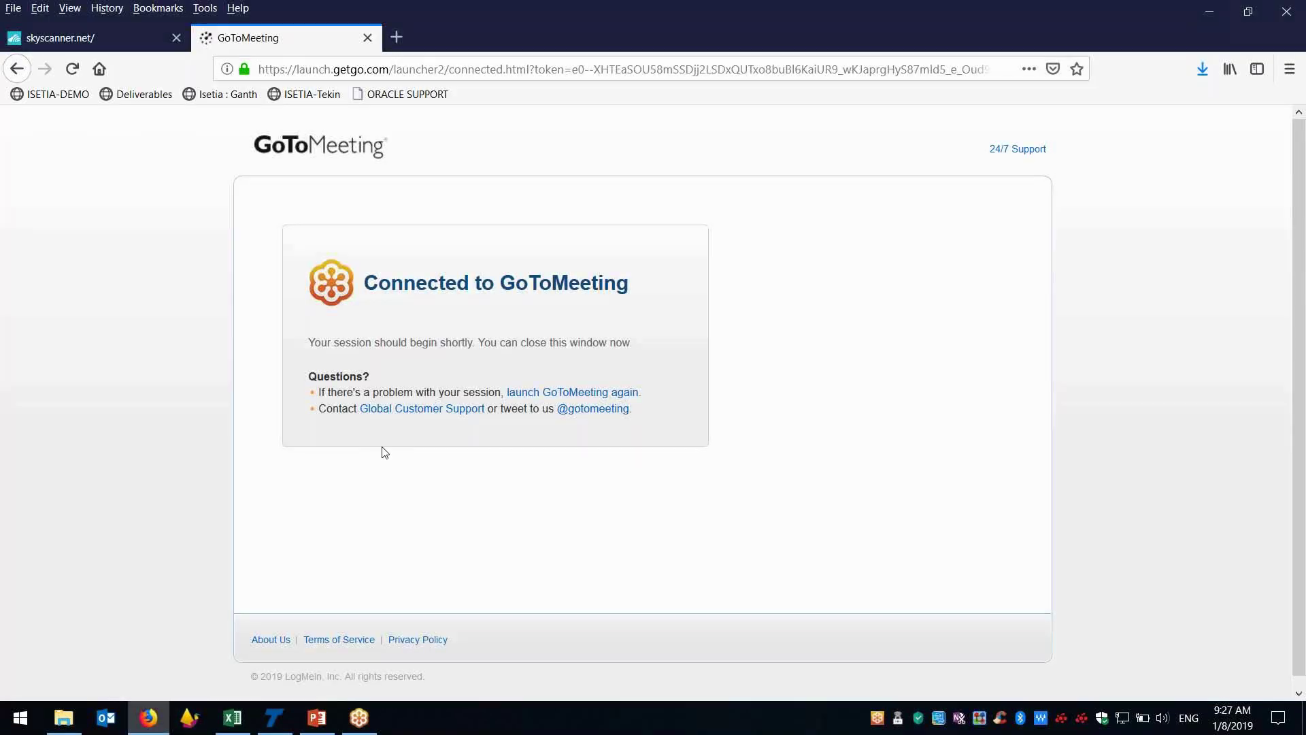
left_click(397, 36)
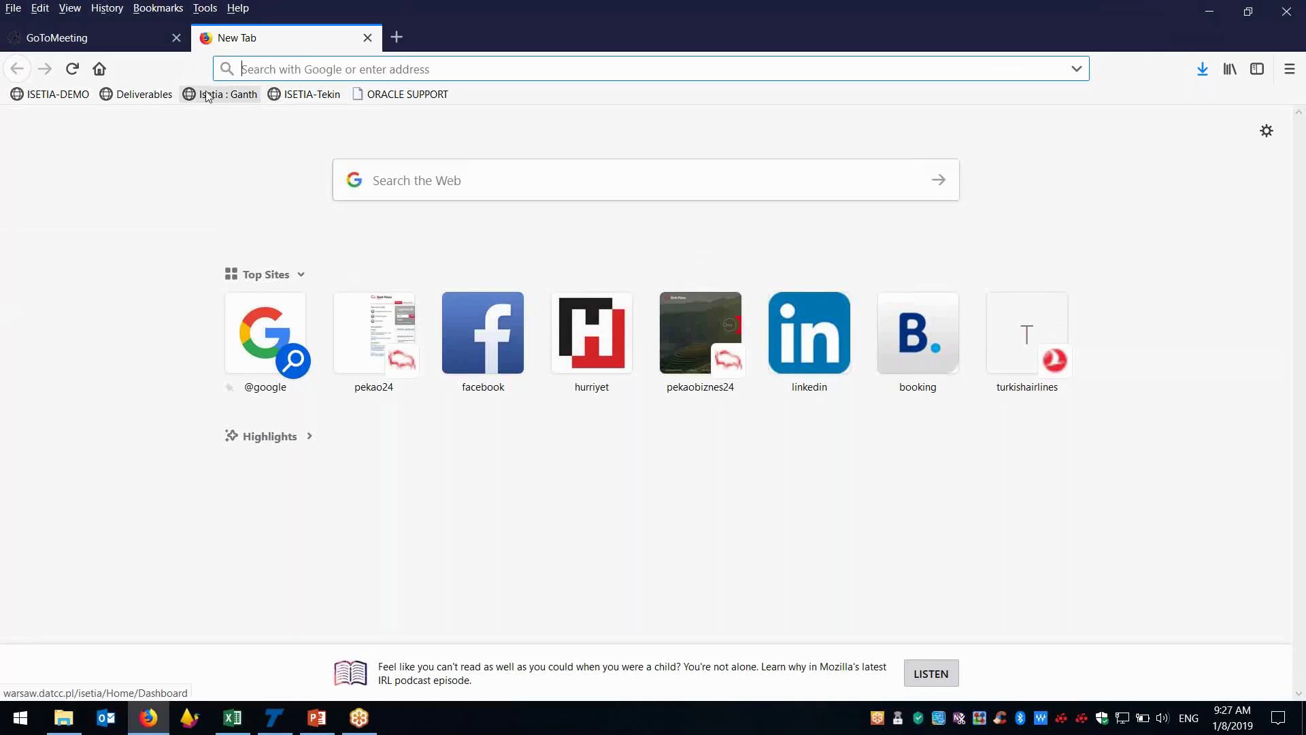
left_click(47, 94)
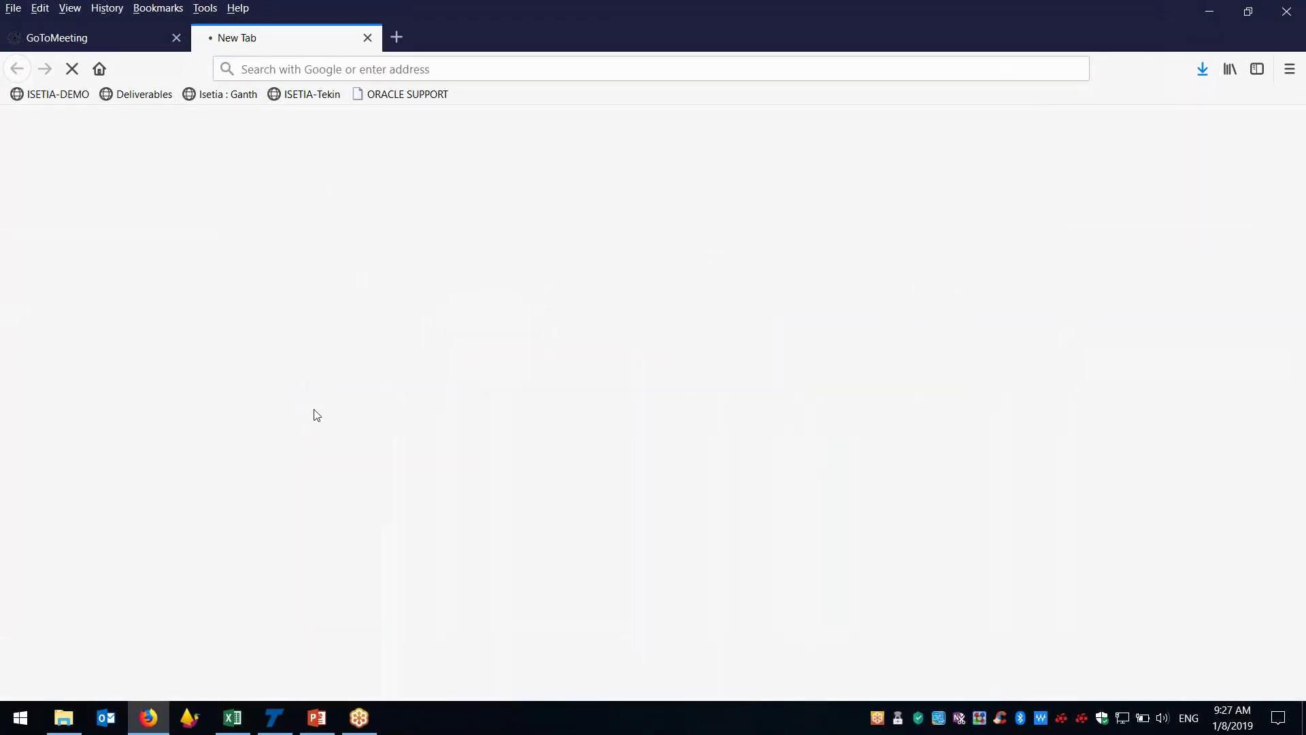
left_click(468, 74)
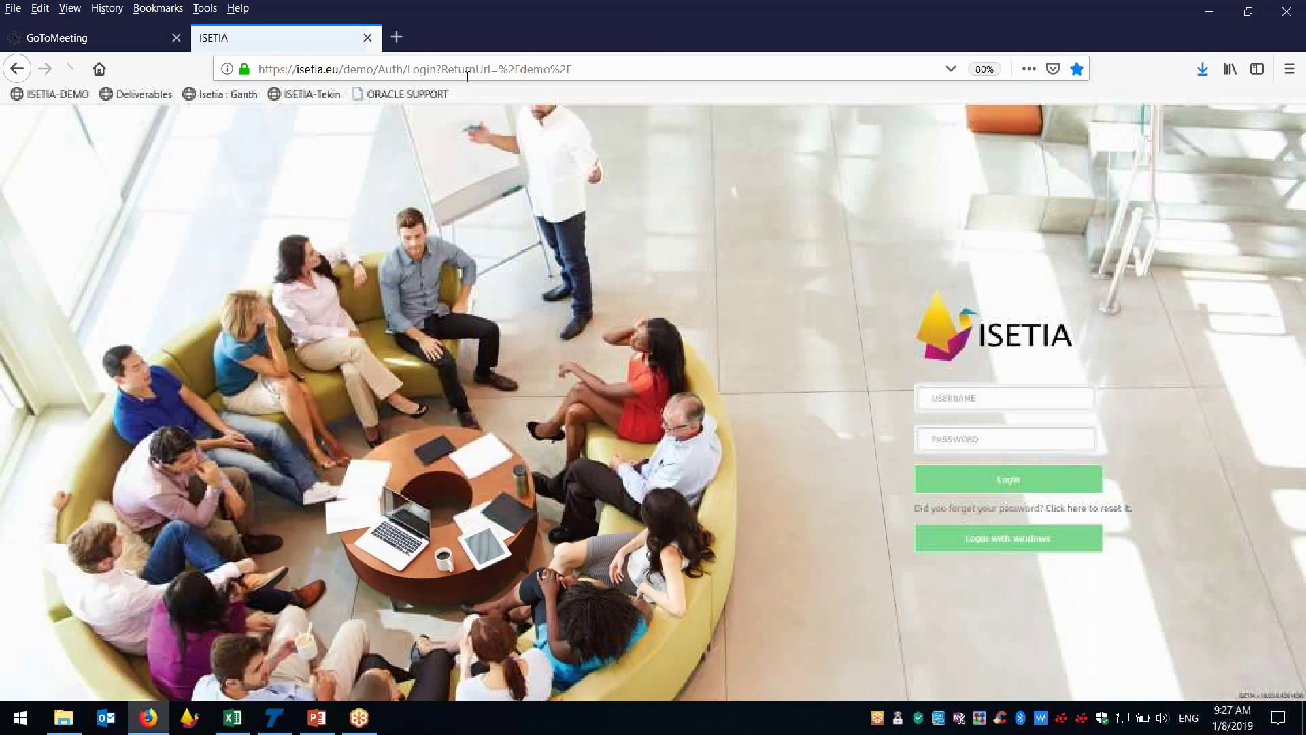
Step: Log in to the ISETIA demo with the saved username and password
left_click(932, 398)
key("Down")
key("Return")
left_click(1015, 479)
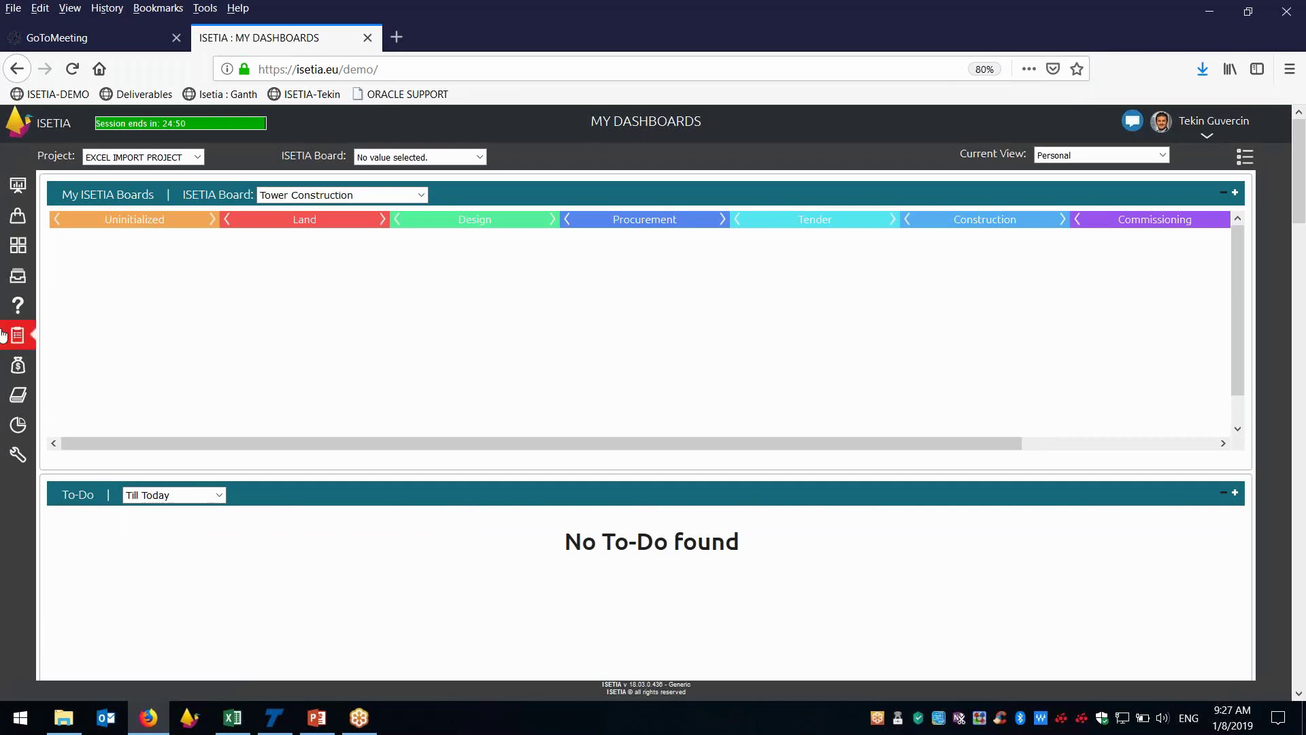
Step: Open the BRIDGE PIER PROJECTS board under EXCEL IMPORT PROJECT in the list of ISETIA boards
left_click(18, 250)
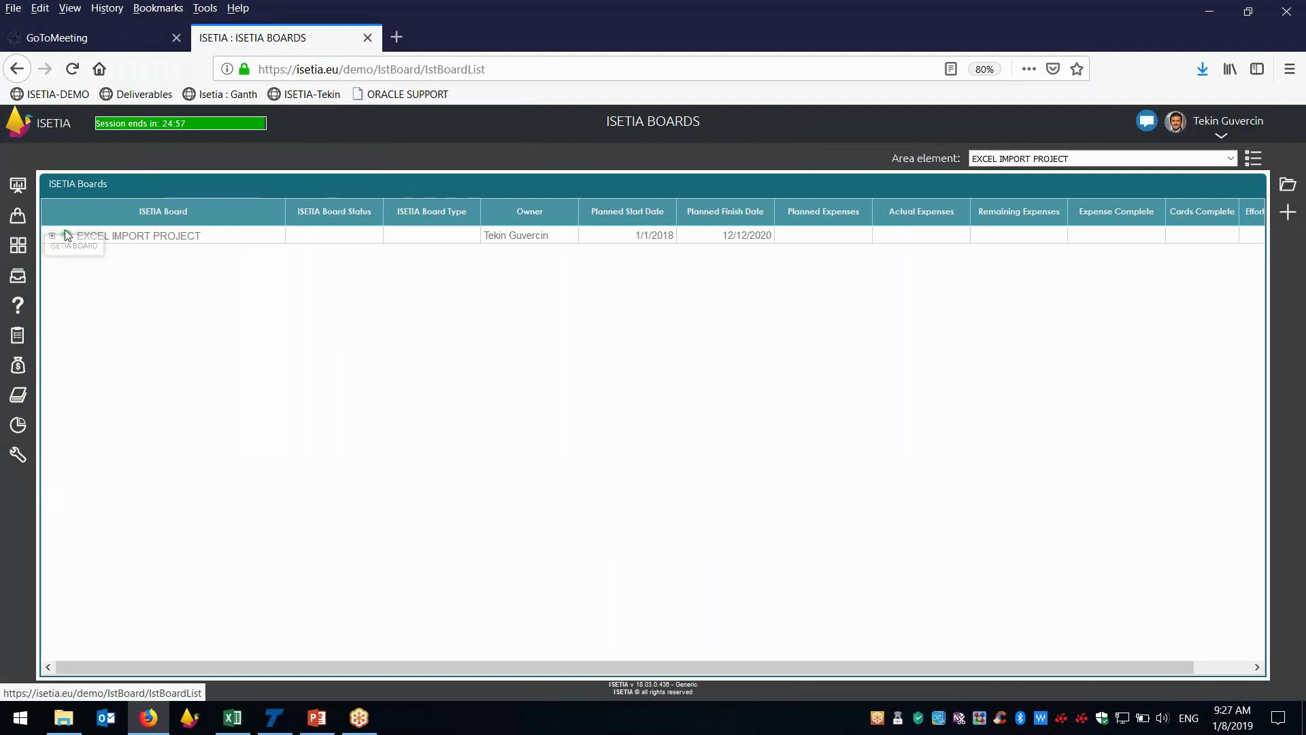
left_click(53, 237)
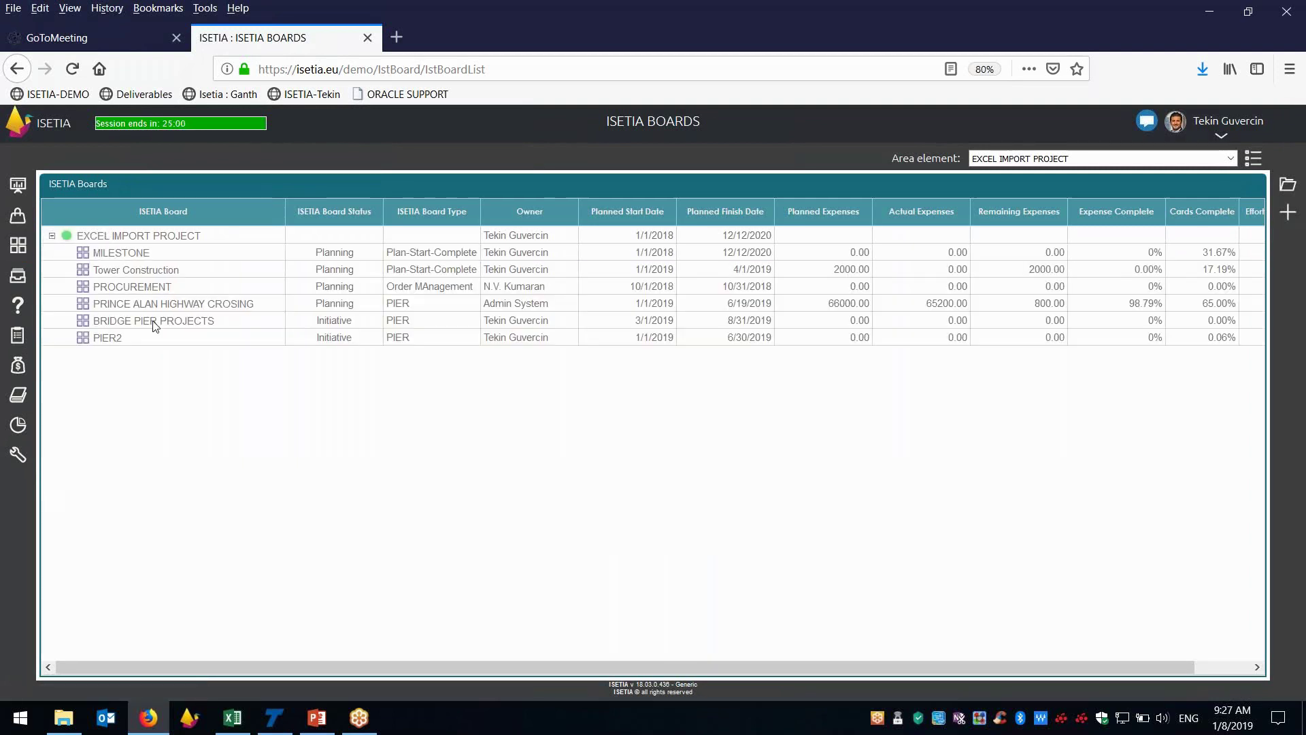
left_click(155, 323)
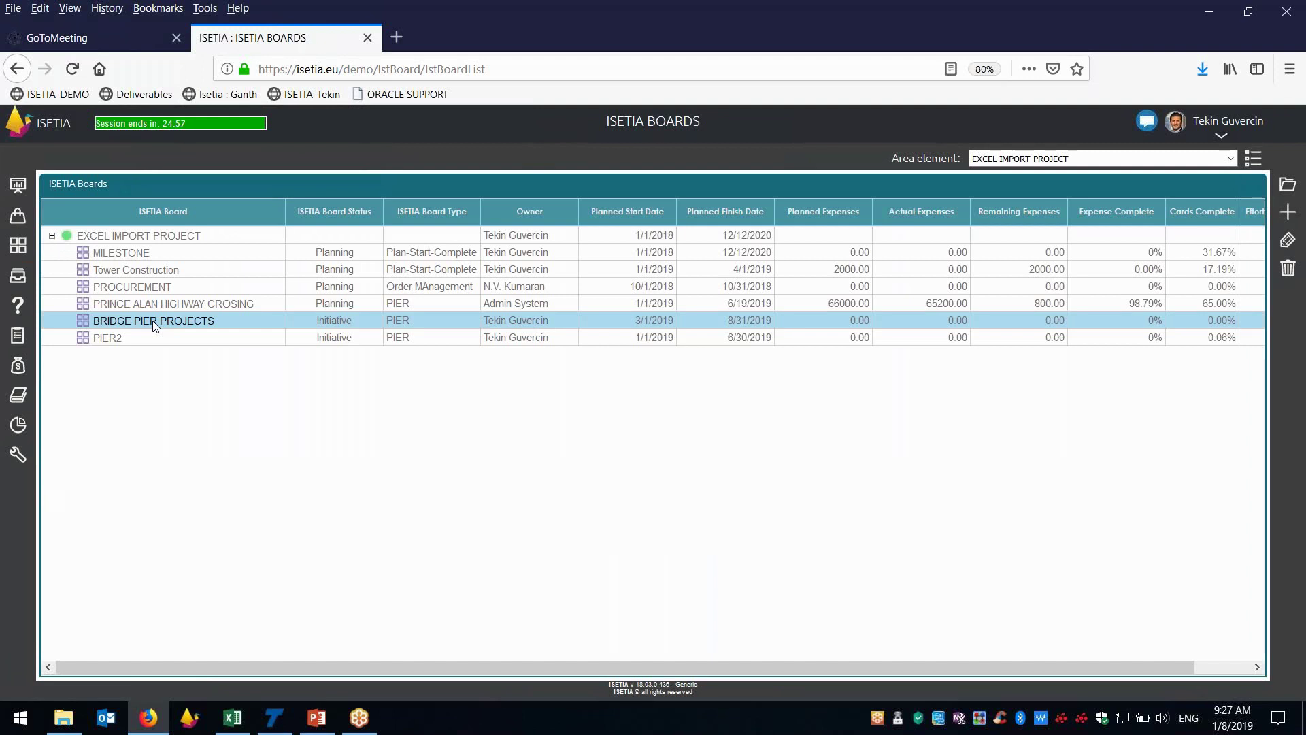
right_click(155, 325)
left_click(175, 336)
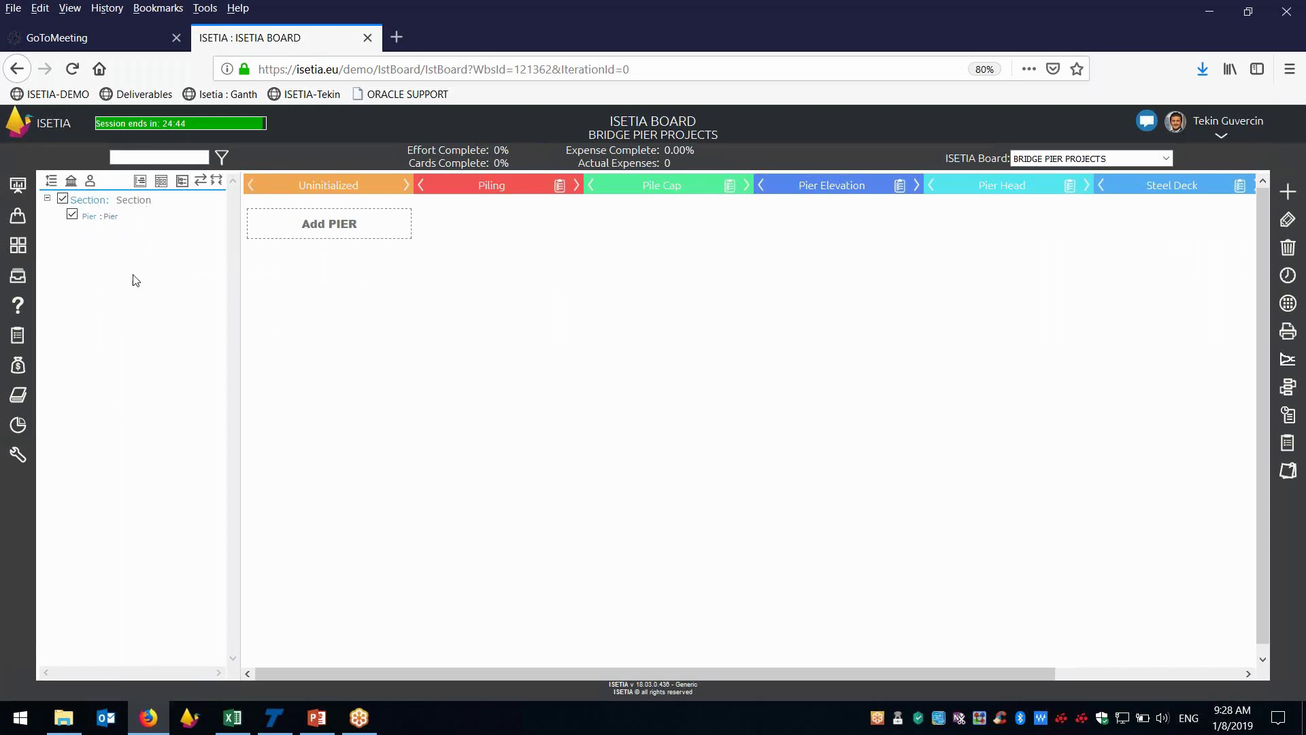
Step: Review the board's stage columns from Uninitialized and Piling through Pile Cap, Pier Elevation, Pier Head and Steel Deck to Archived
left_click(499, 196)
left_click(683, 197)
left_click(813, 193)
left_click_drag(632, 678, 777, 672)
left_click(1052, 182)
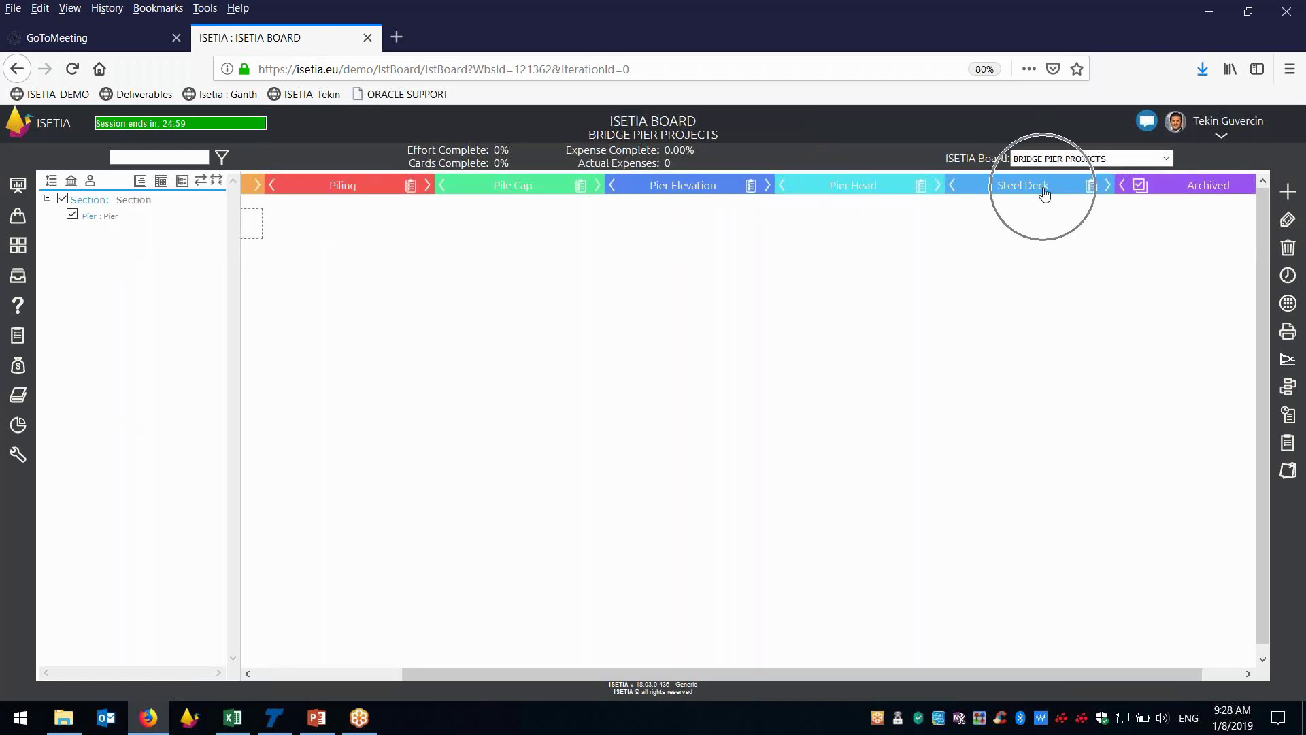
scroll(965, 676, "left", 3)
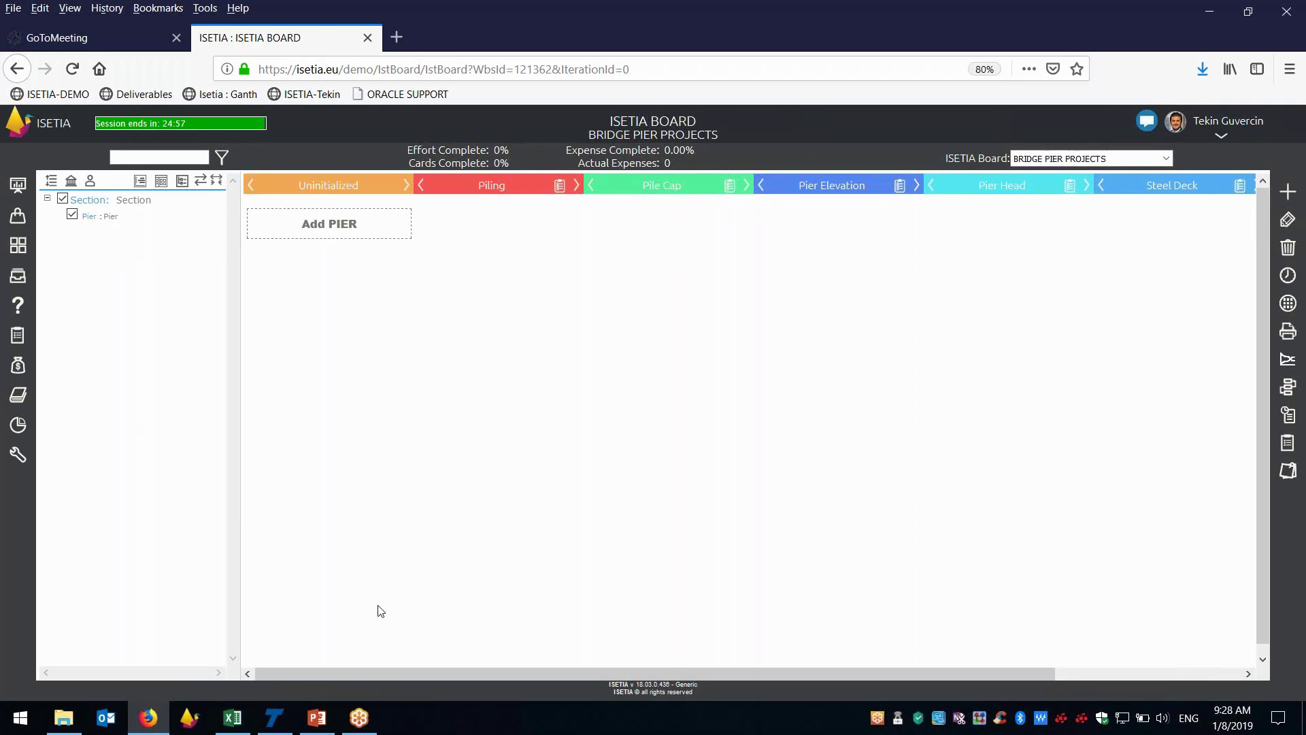
Step: Compare the board's Section and Pier structure with the Section and Pier columns of the Excel template, and return to Firefox
left_click(106, 221)
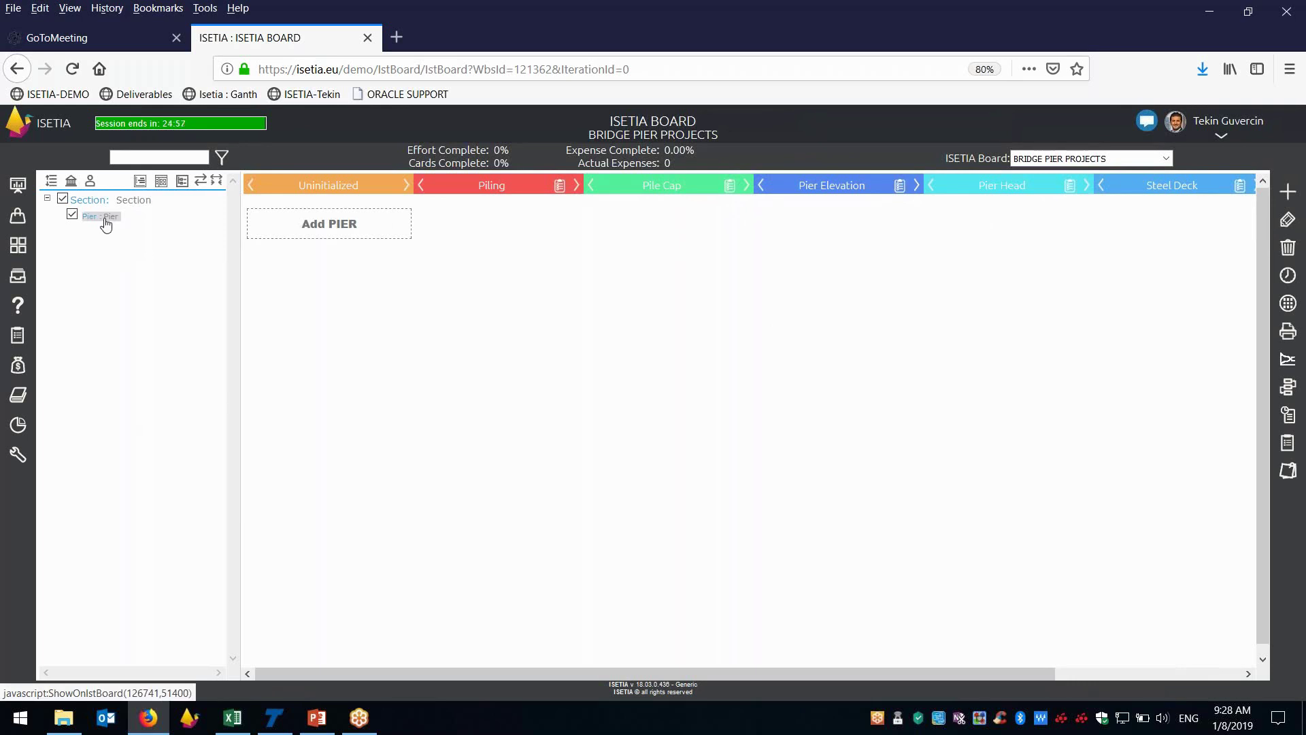
left_click(232, 718)
left_click_drag(990, 675, 796, 674)
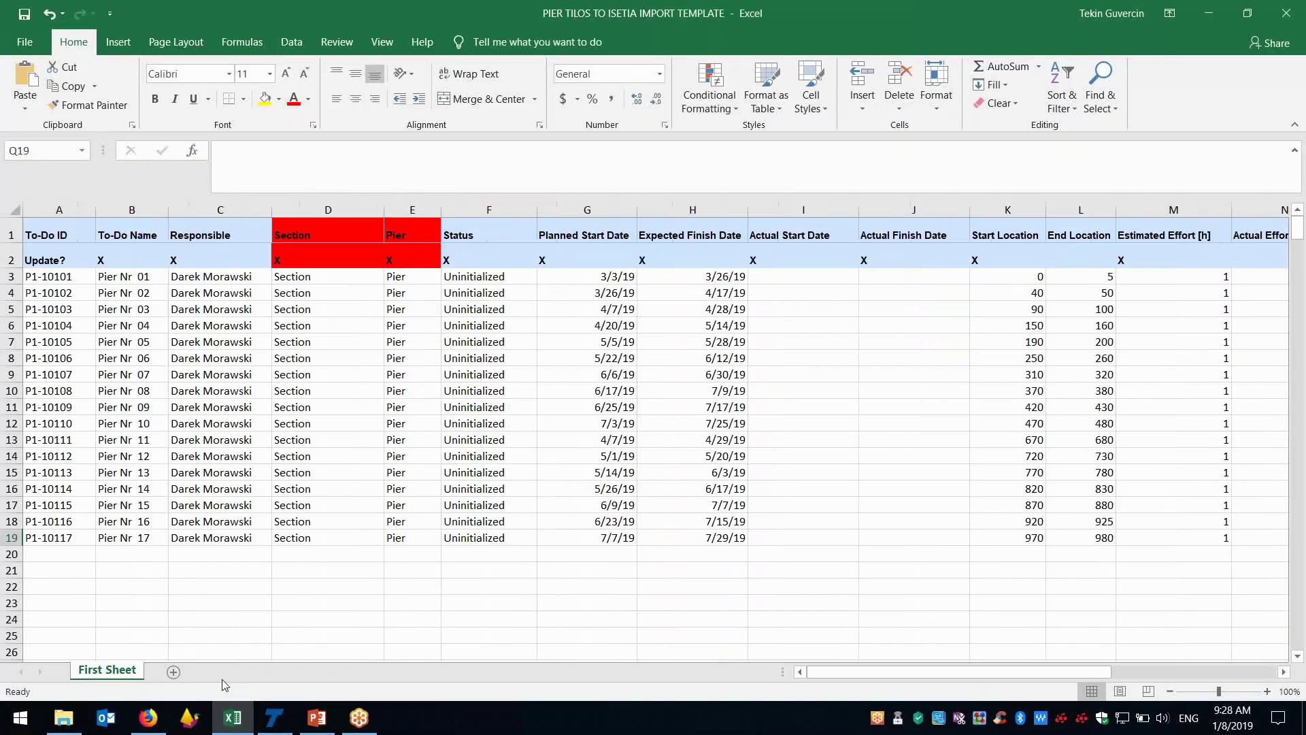
left_click(148, 718)
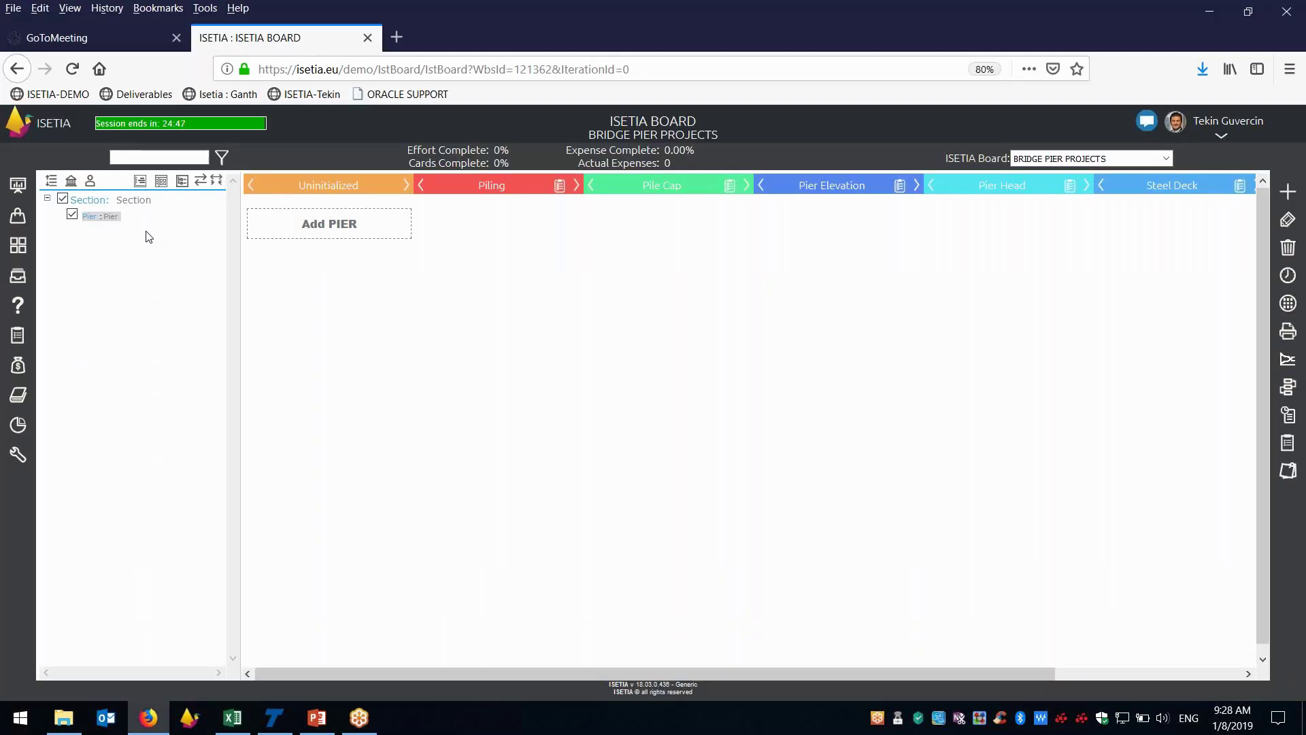
Step: Start a new PIER card on the board, keeping the suggested ID, and name it PIER 1010A-01
left_click(333, 227)
left_click(333, 226)
left_click(333, 226)
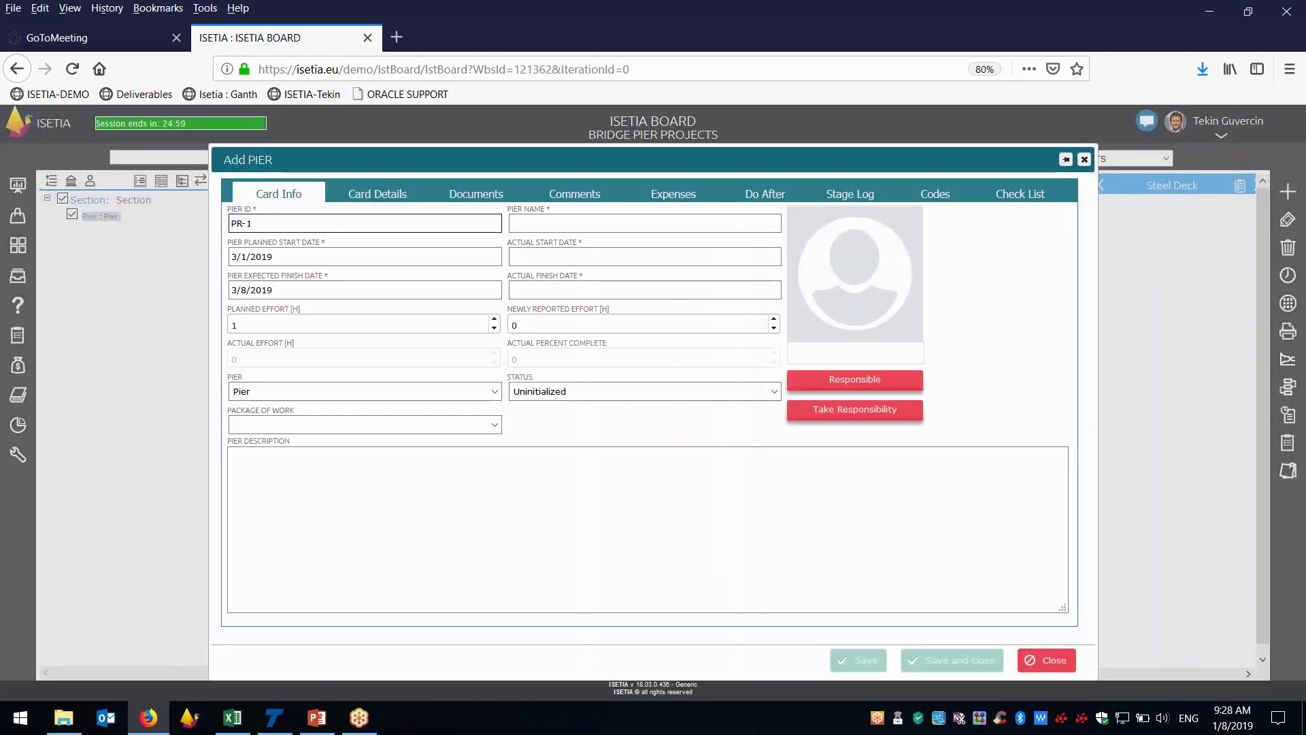
left_click_drag(291, 227, 203, 221)
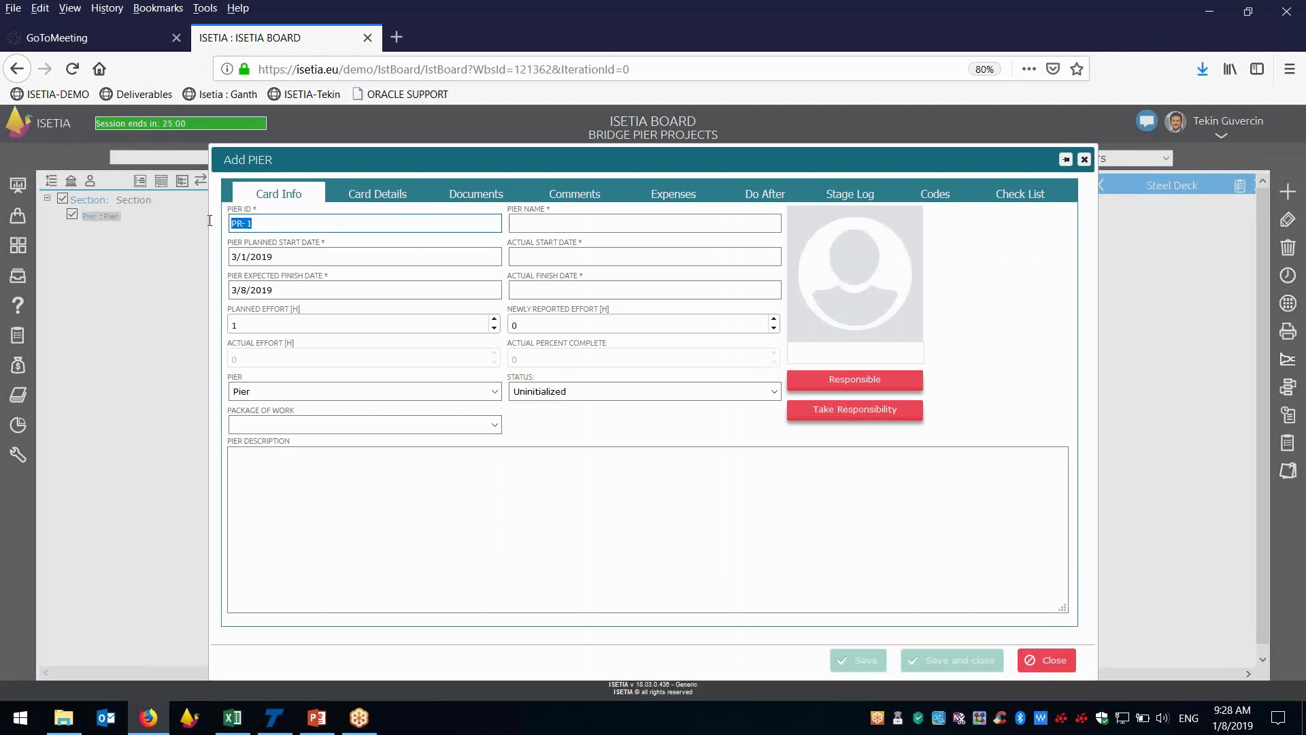
left_click(541, 223)
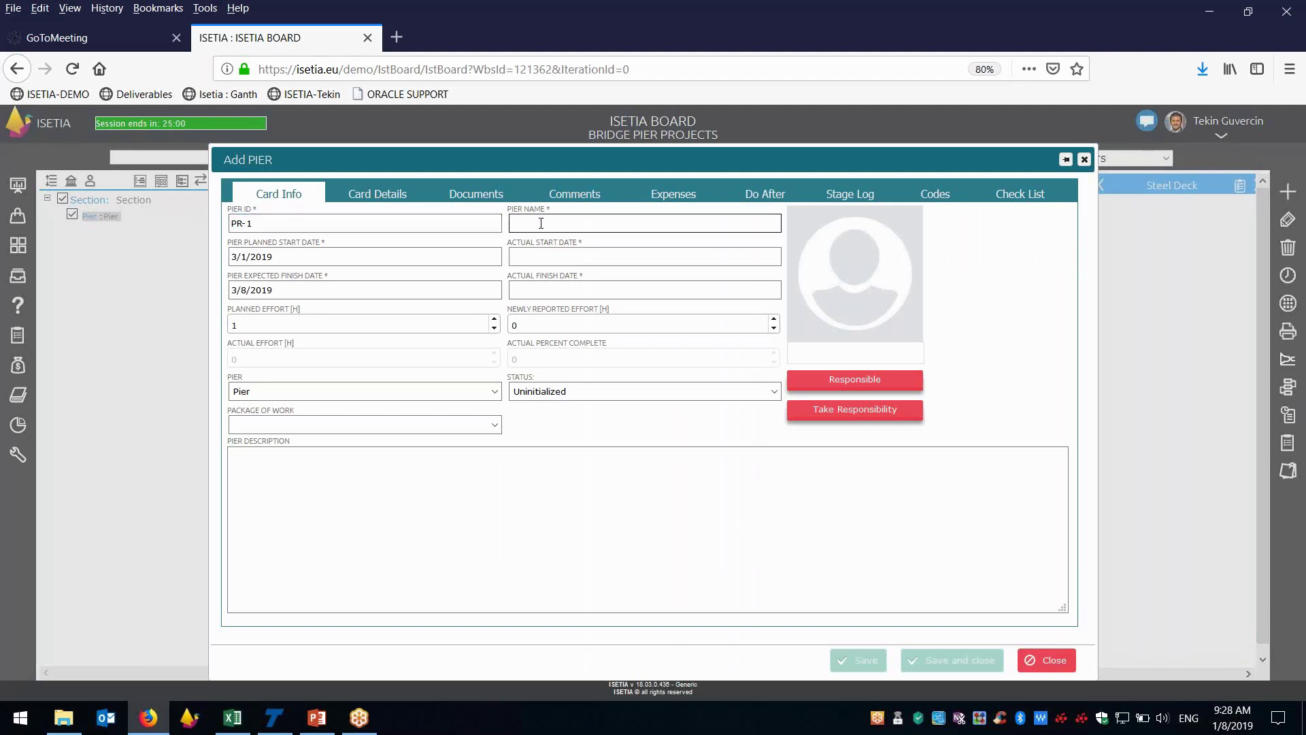
type("PIER 1010A")
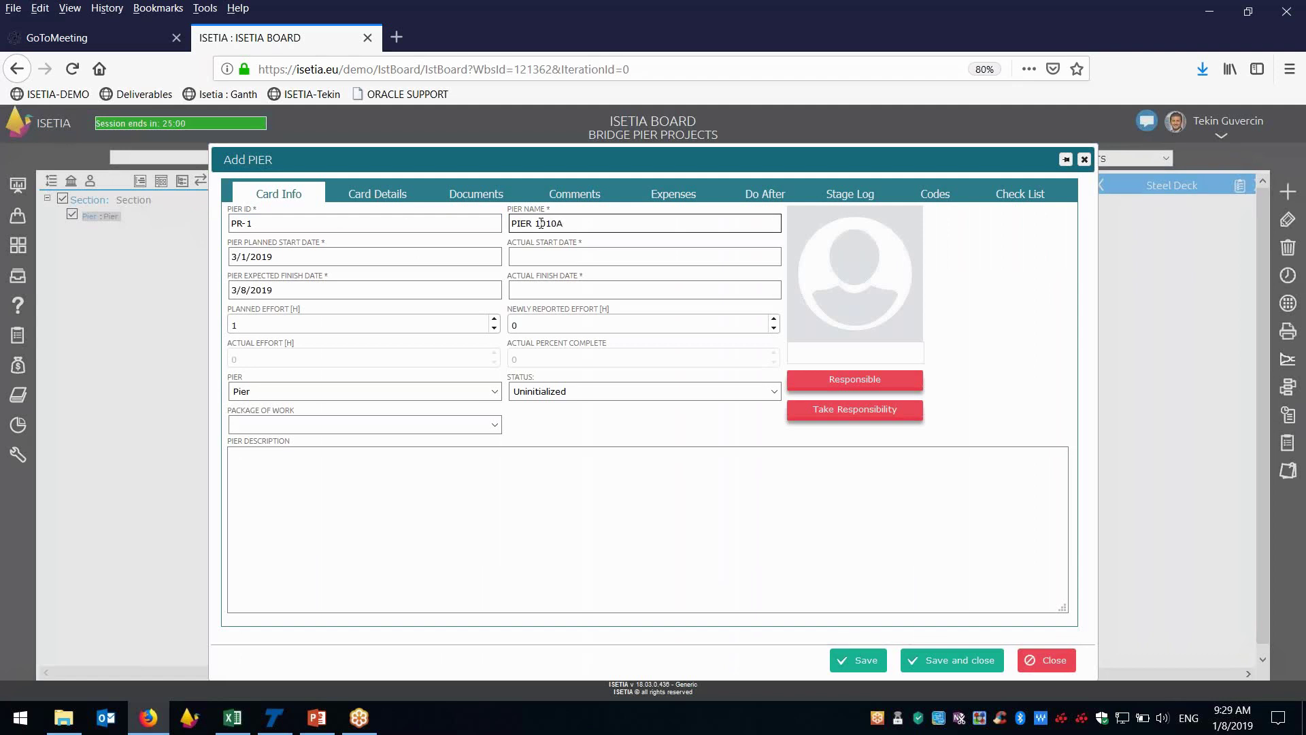
type("-01")
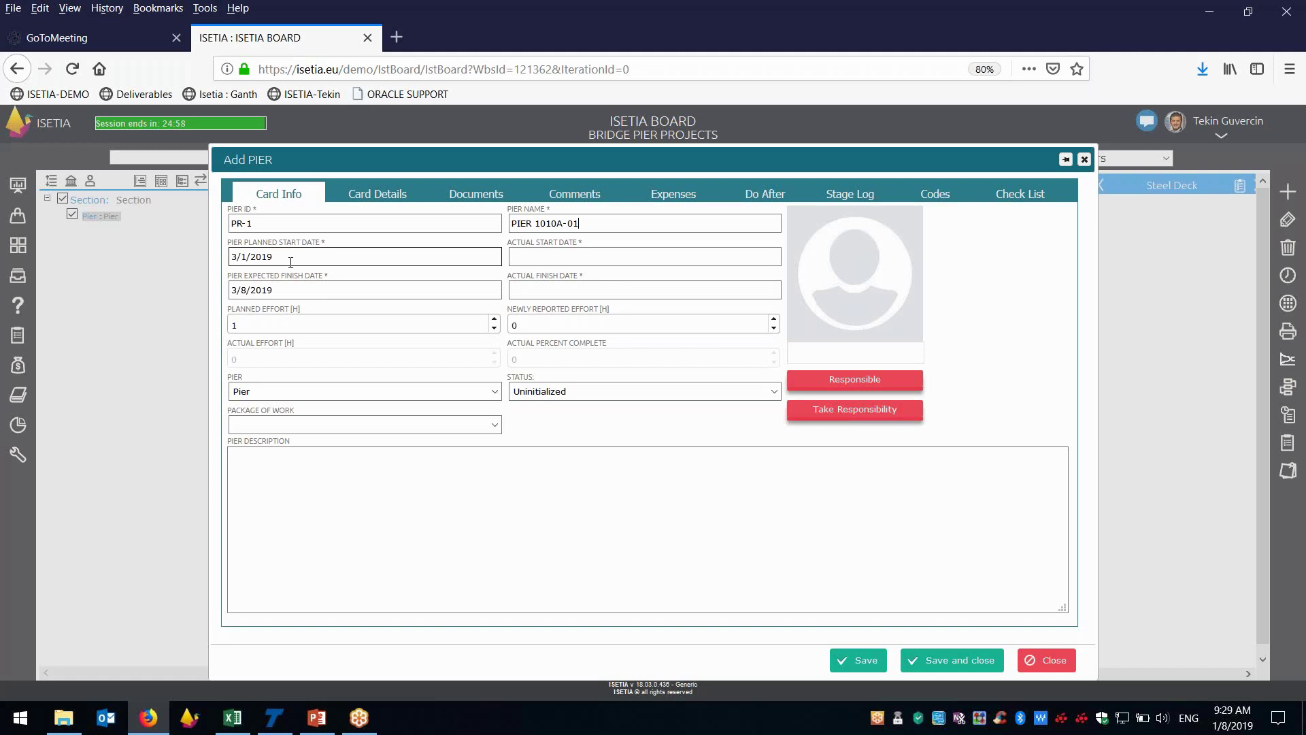
Step: Set the pier's expected finish date to 3/31/2019, enter the description "This is PIER construction which In Sectoin1", and save and close the card
left_click(289, 290)
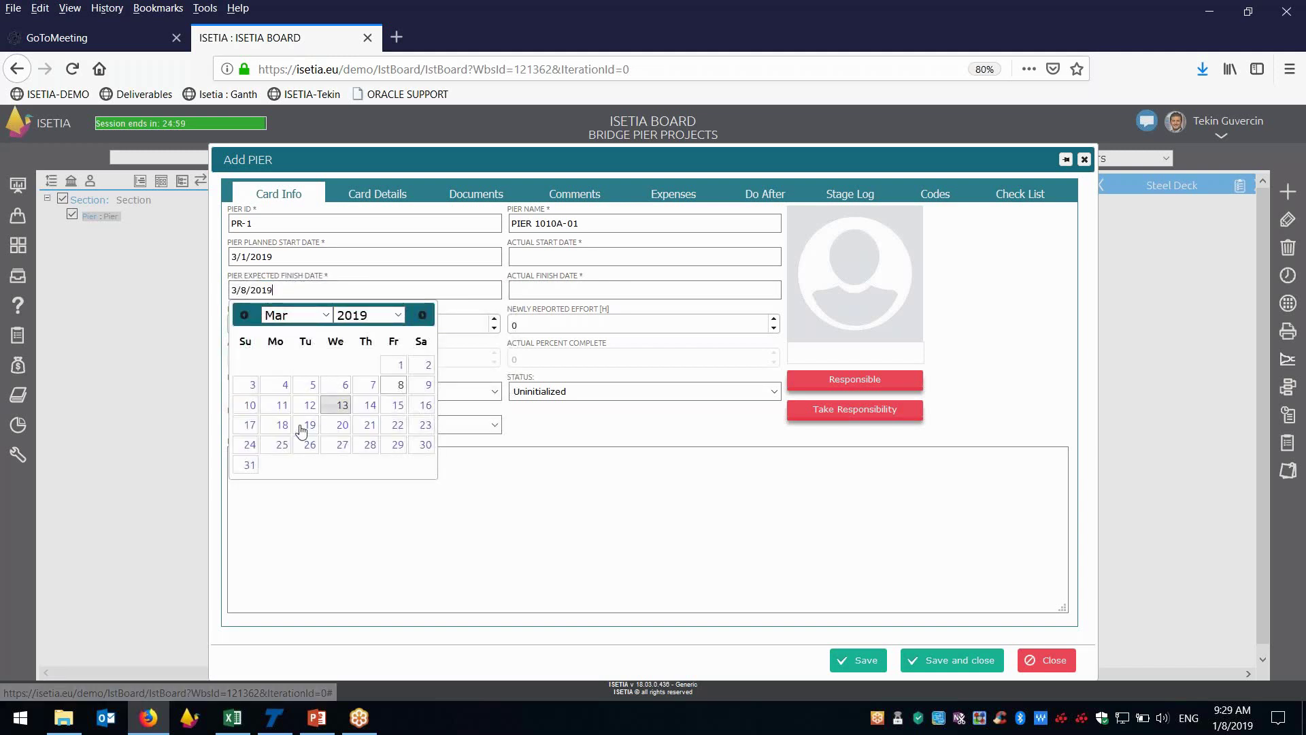
left_click(249, 466)
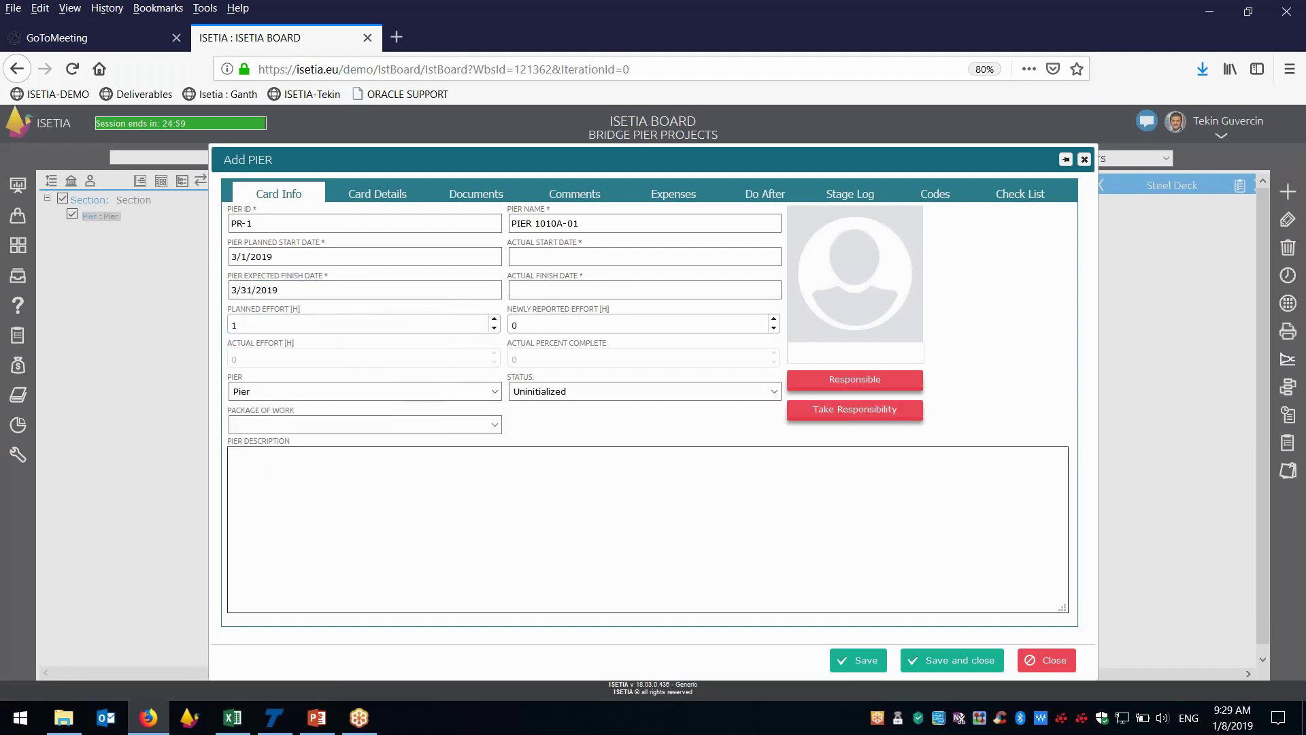
type("This is PIER construction which In Sec")
type("toin1")
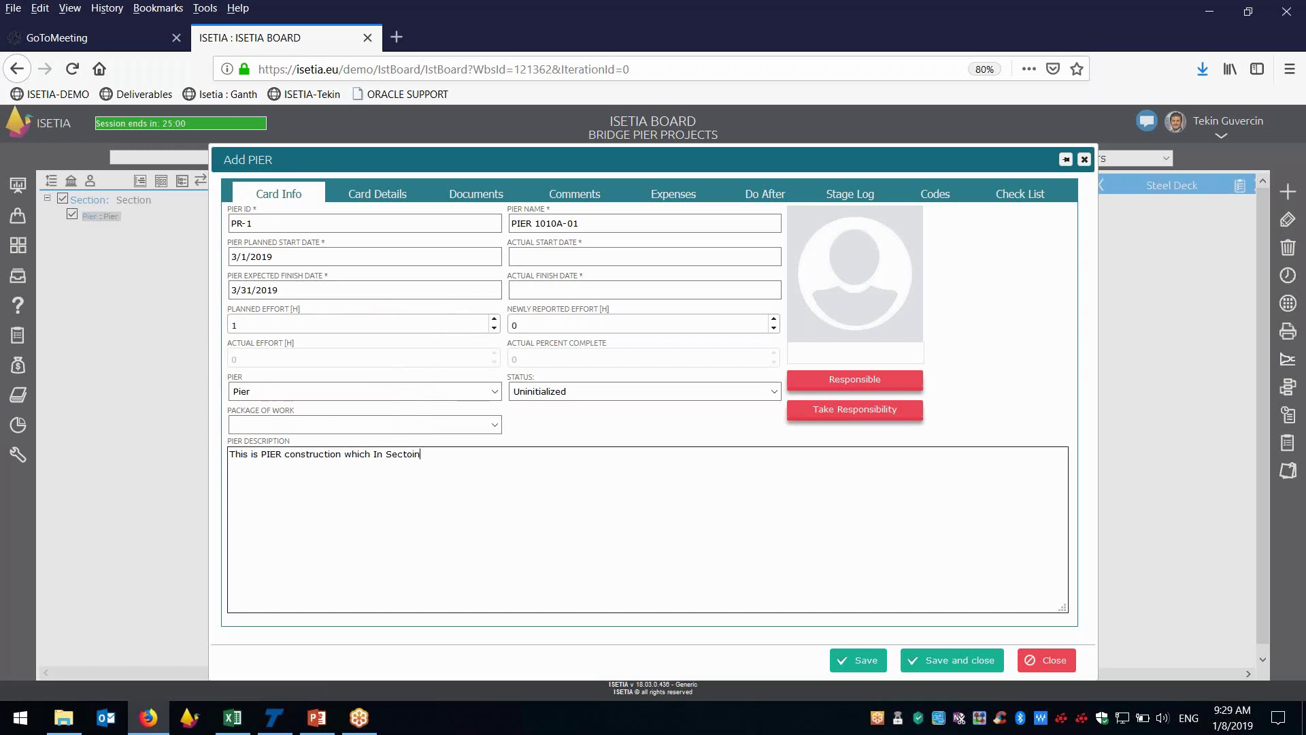
double_click(234, 325)
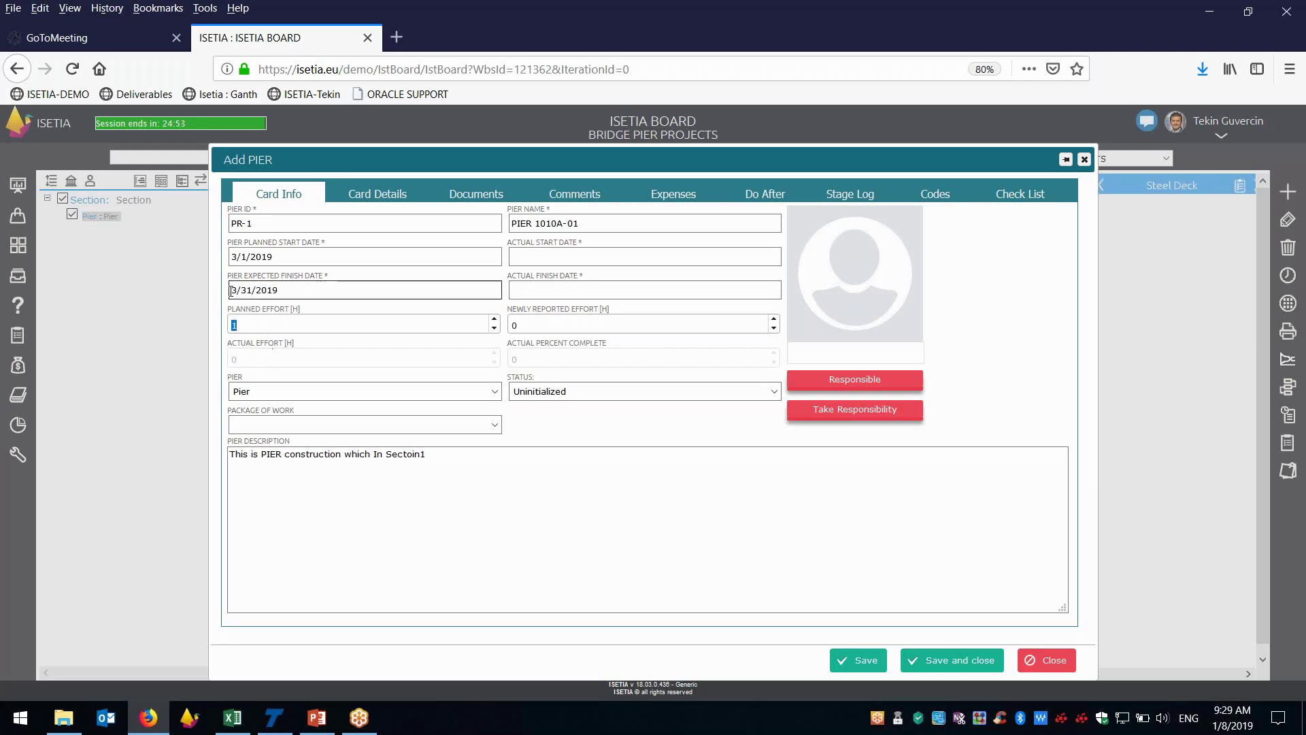
left_click(392, 515)
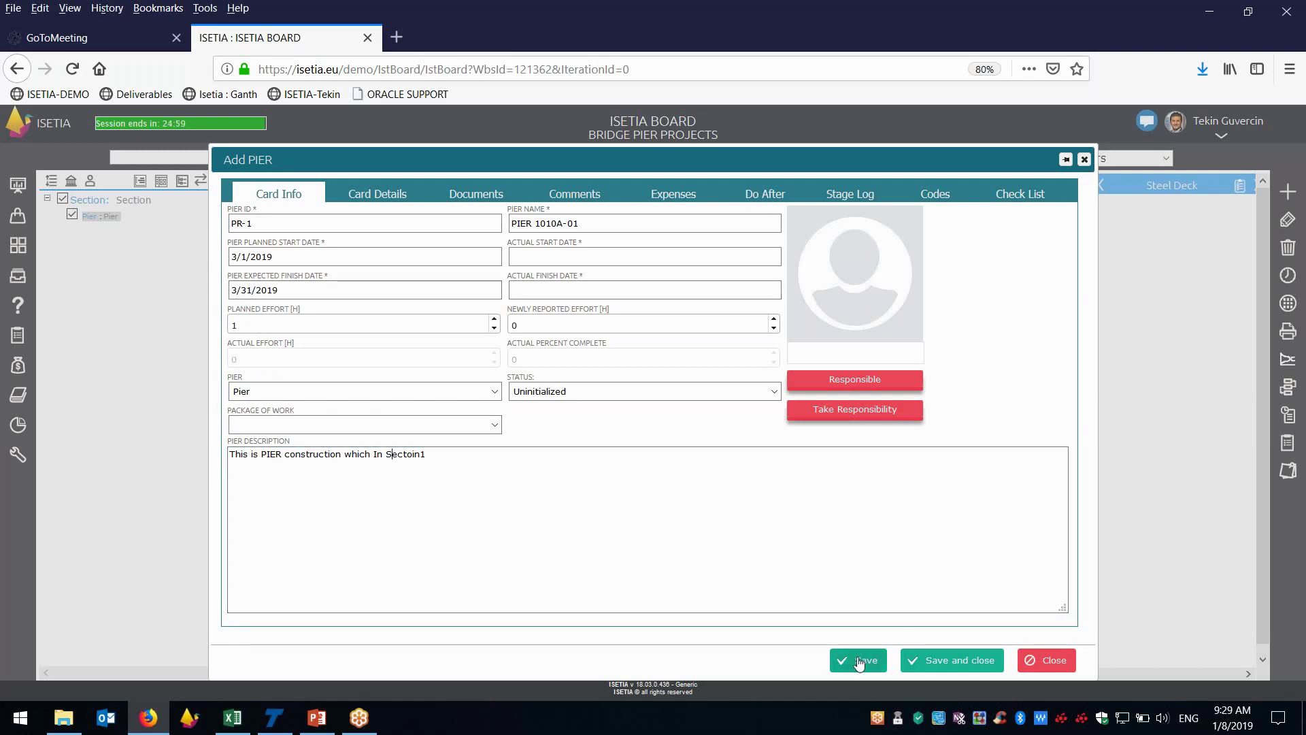
left_click(952, 660)
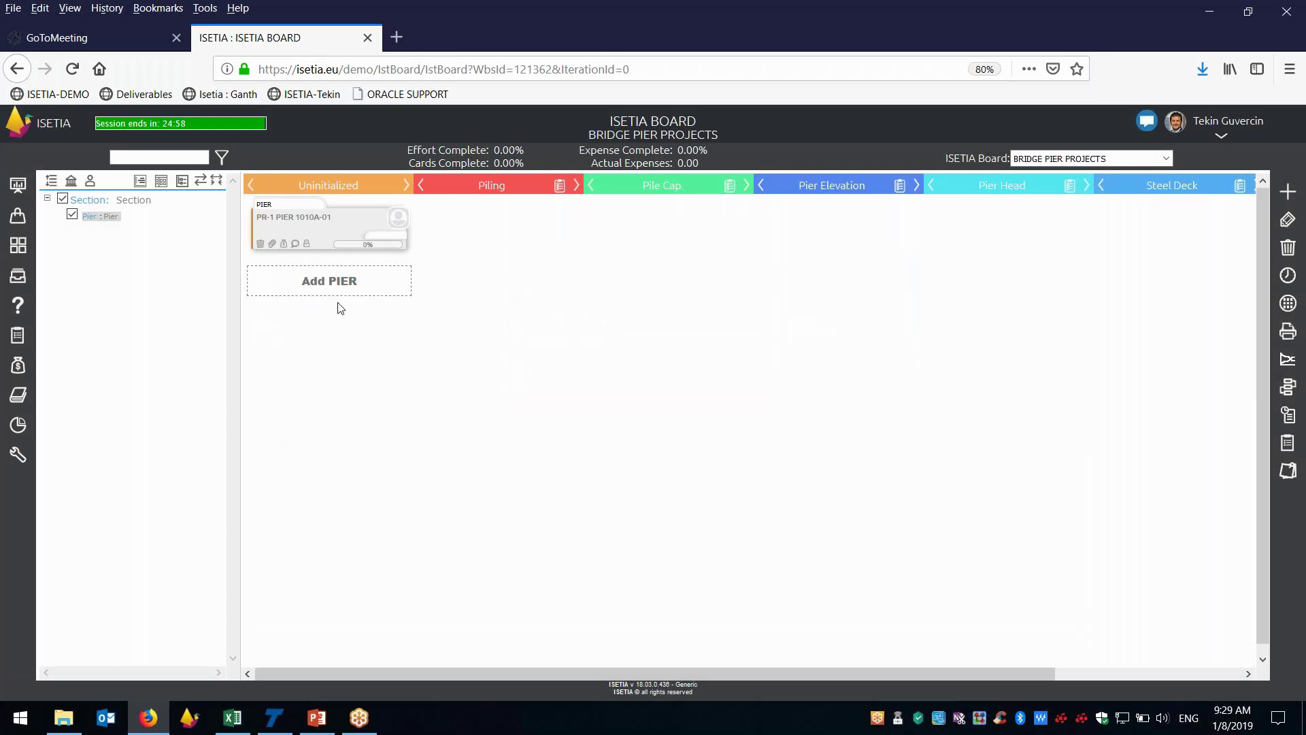
Step: Show the board as a Gantt chart and expand Section and Pier down to the PIER 1010A-01 task
left_click(326, 234)
left_click(139, 188)
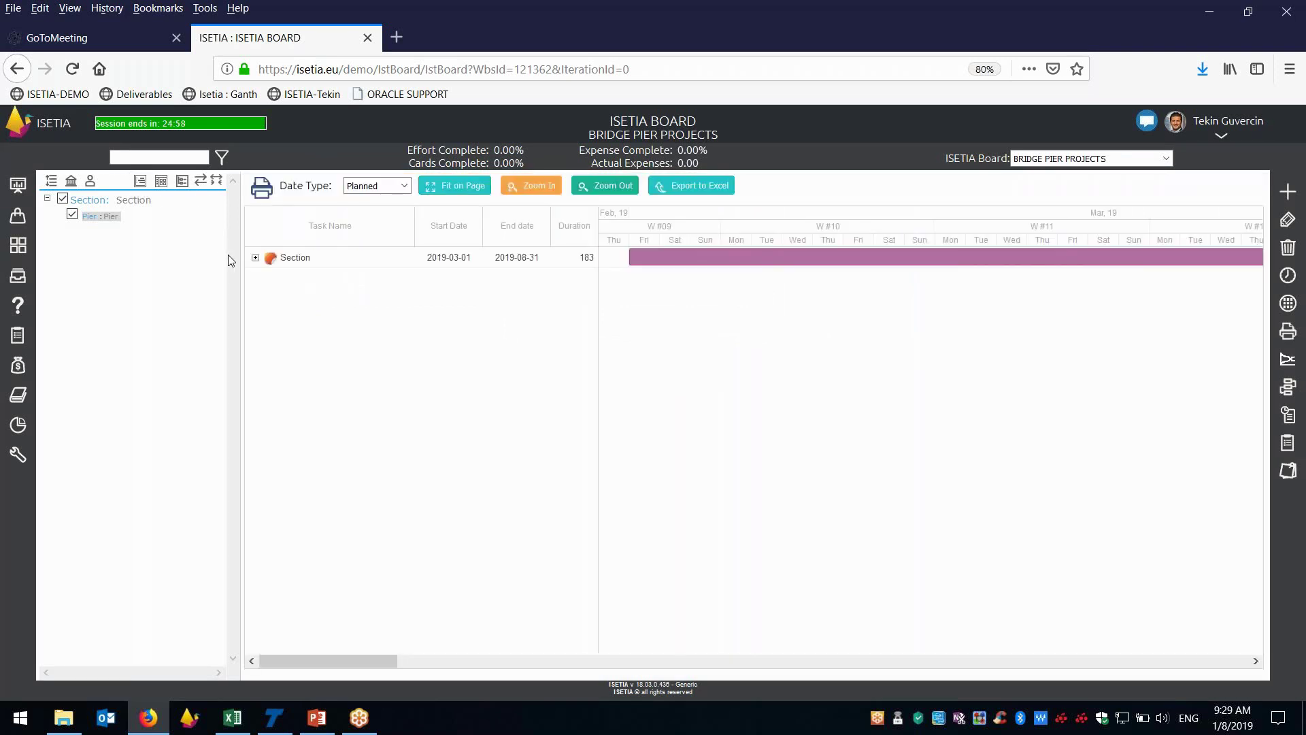
left_click(255, 257)
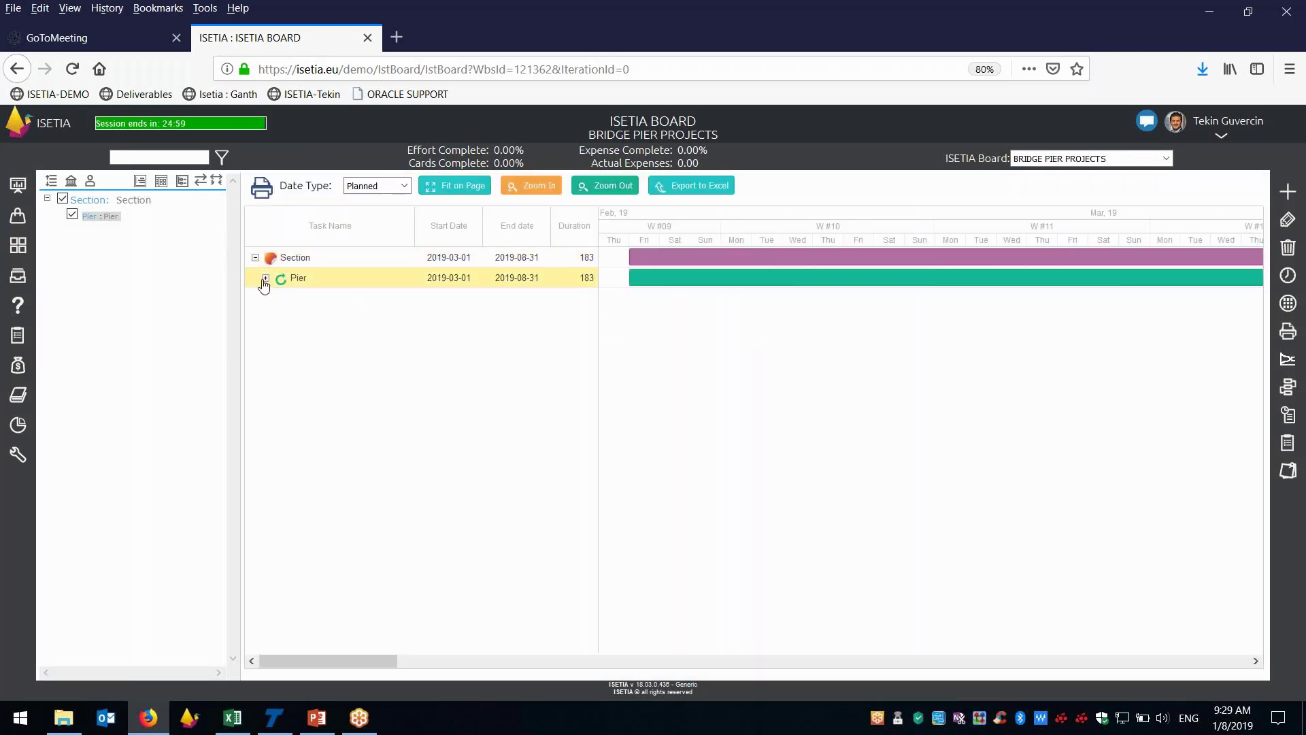
left_click(266, 278)
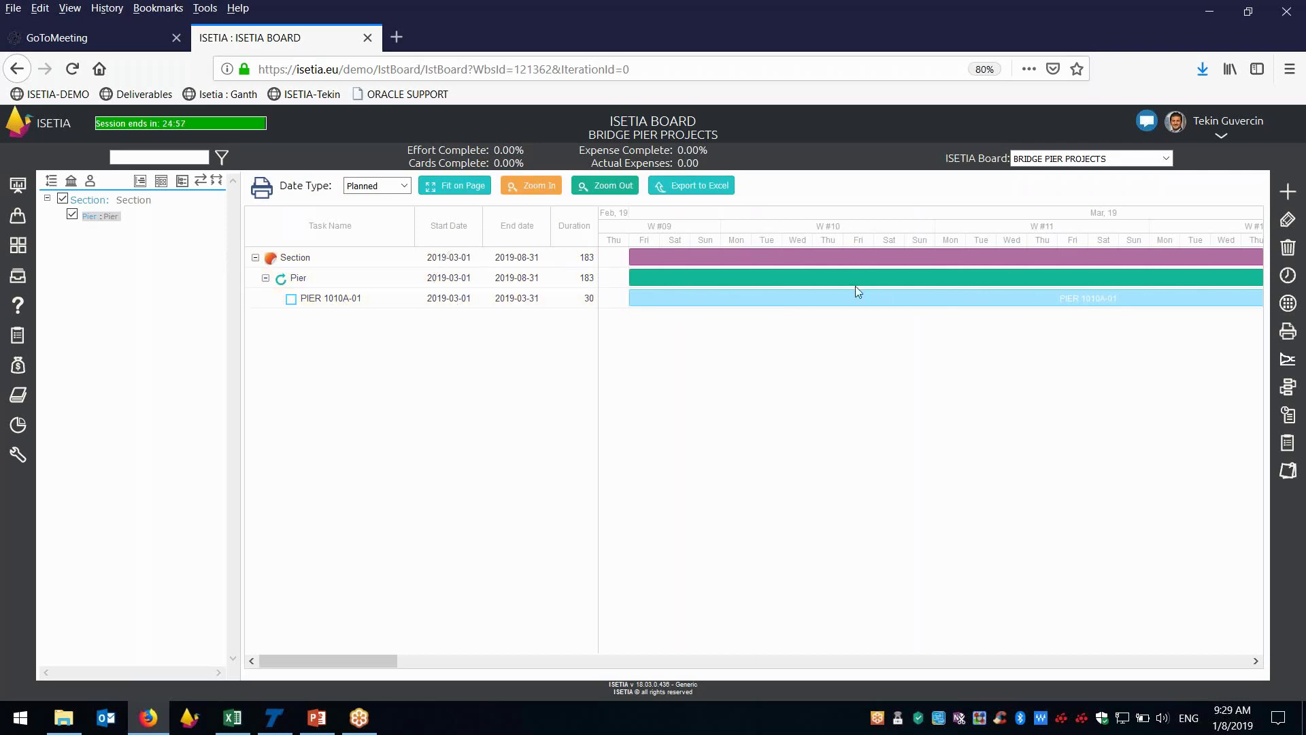
Step: Fit the whole Gantt chart on the page, and return the board to its stage-column card view
left_click(450, 188)
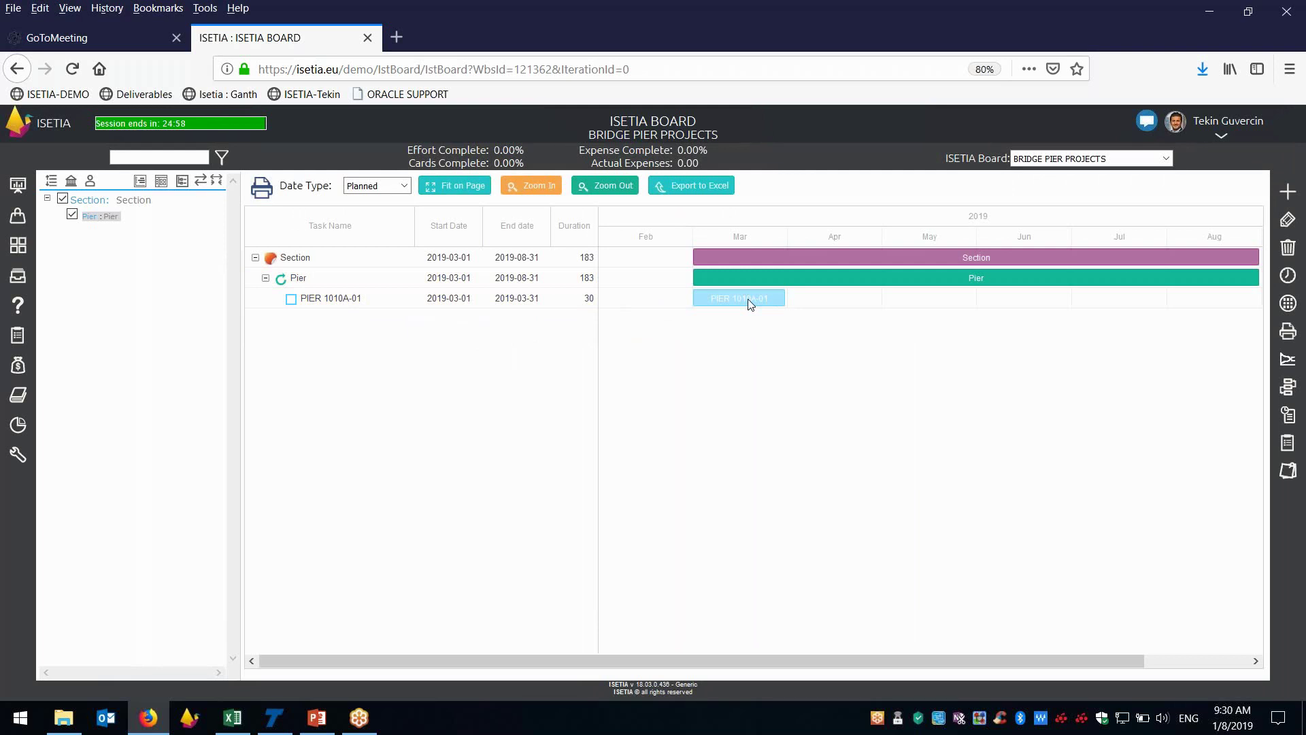
key("ctrl")
left_click(160, 185)
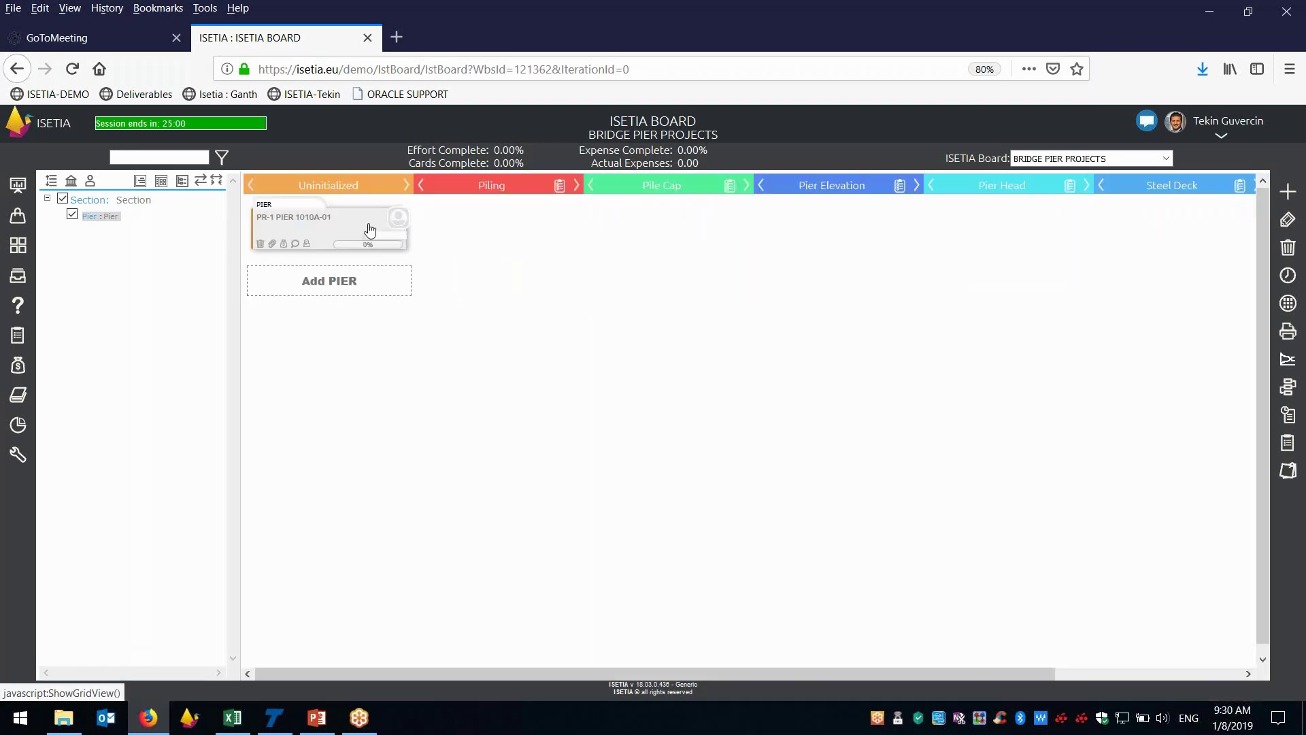
Step: Open the PIER 1010A-01 card and set its start location to 200 and end location to 300
double_click(331, 225)
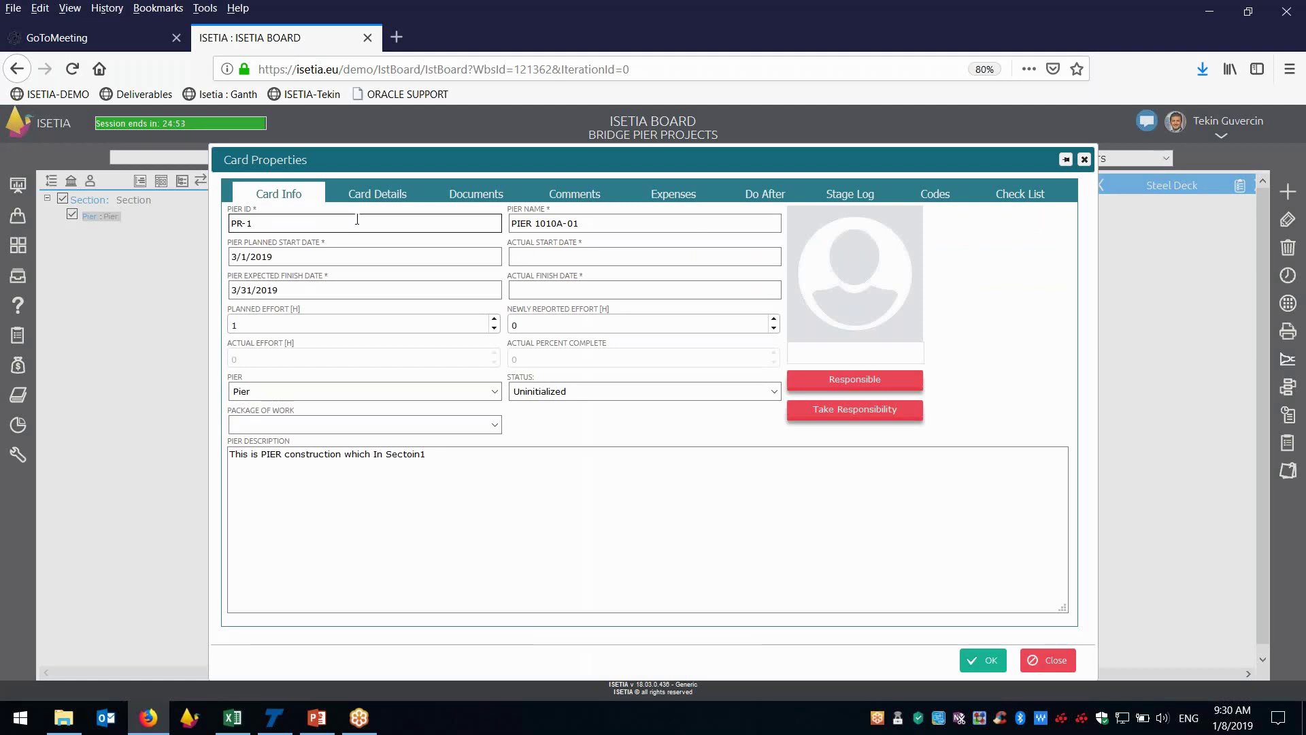
left_click(375, 196)
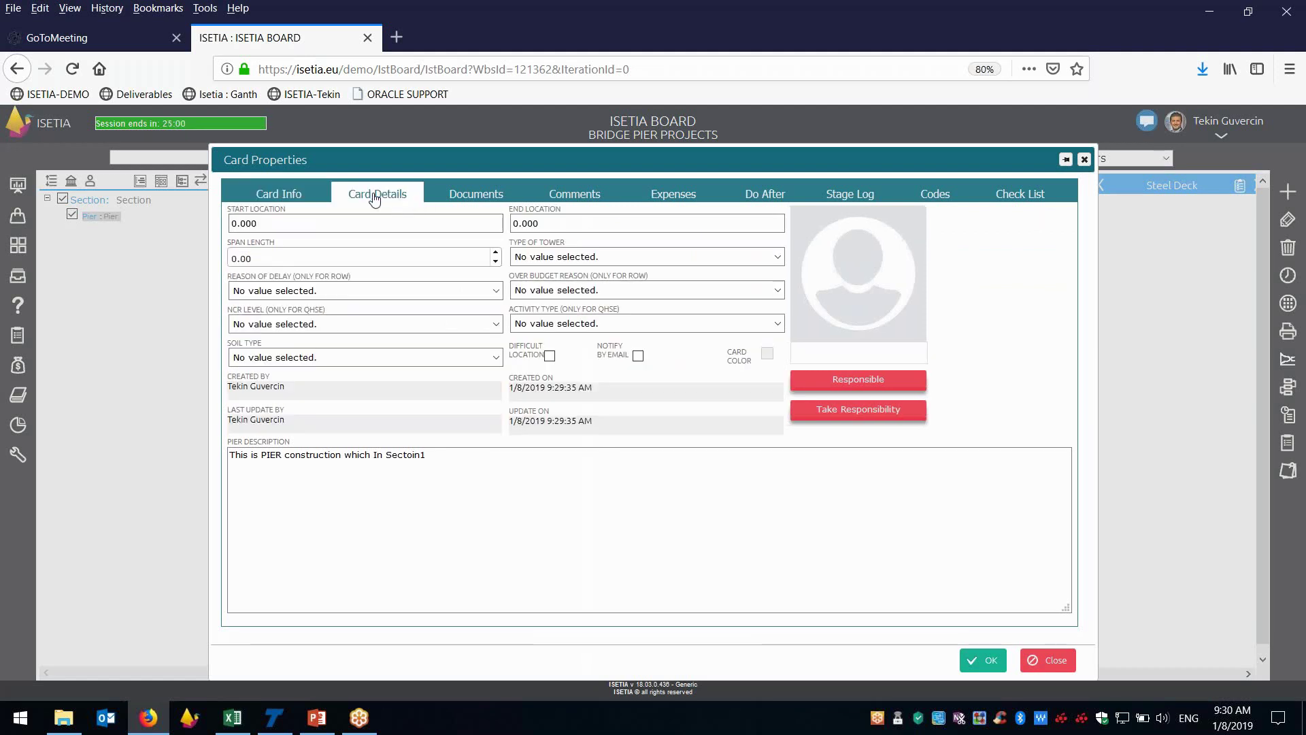
left_click(234, 228)
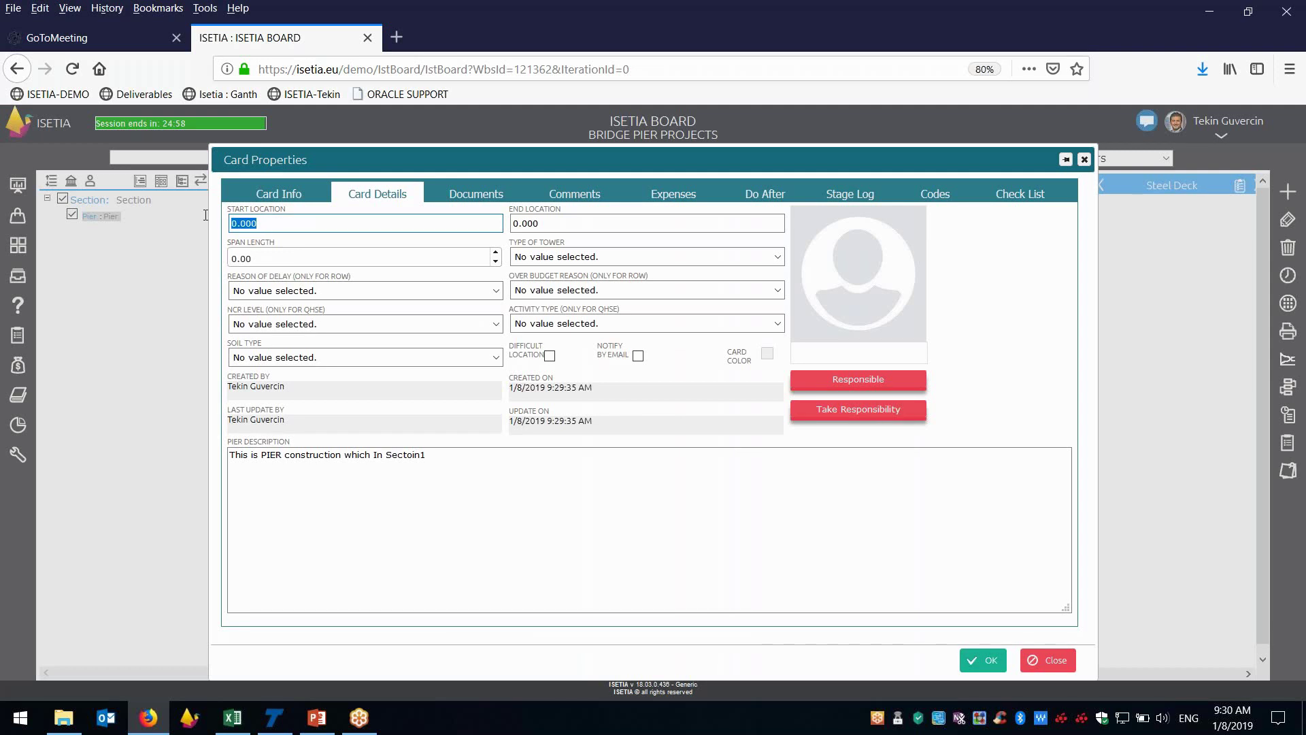
key("Tab")
left_click(485, 216)
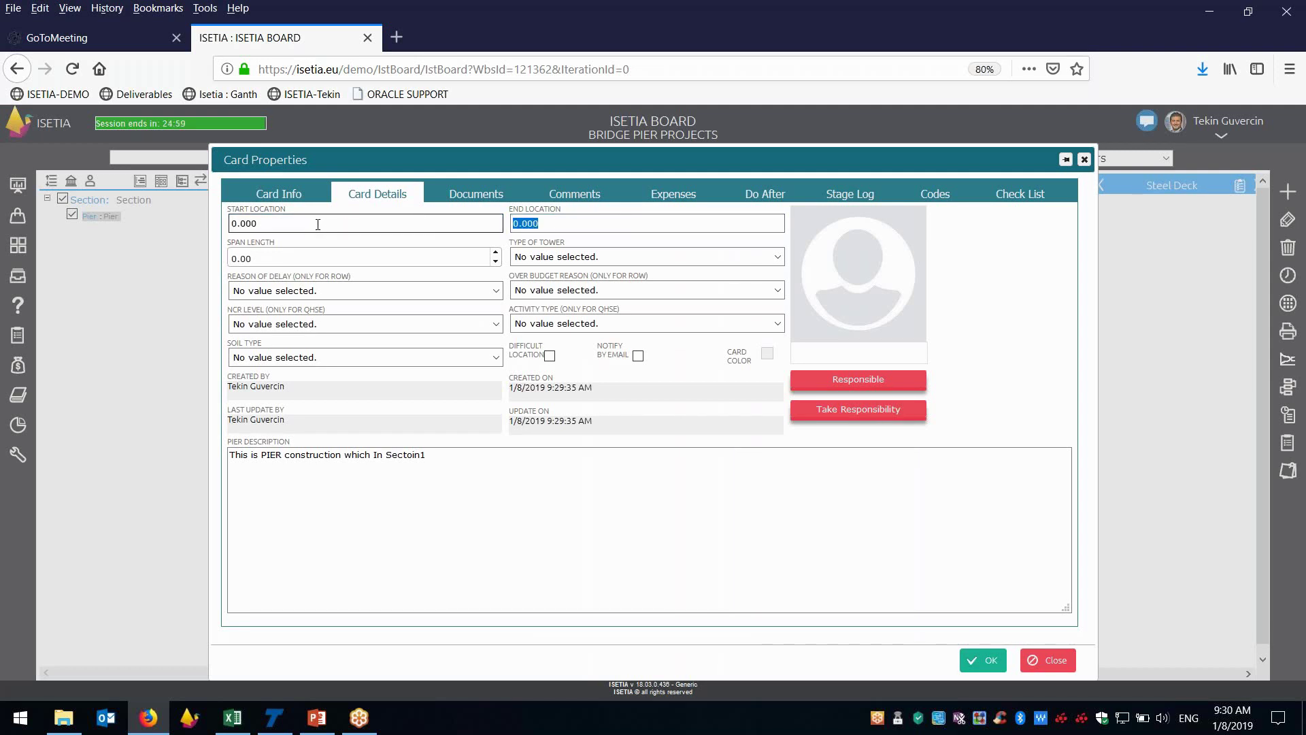
key("ctrl+a")
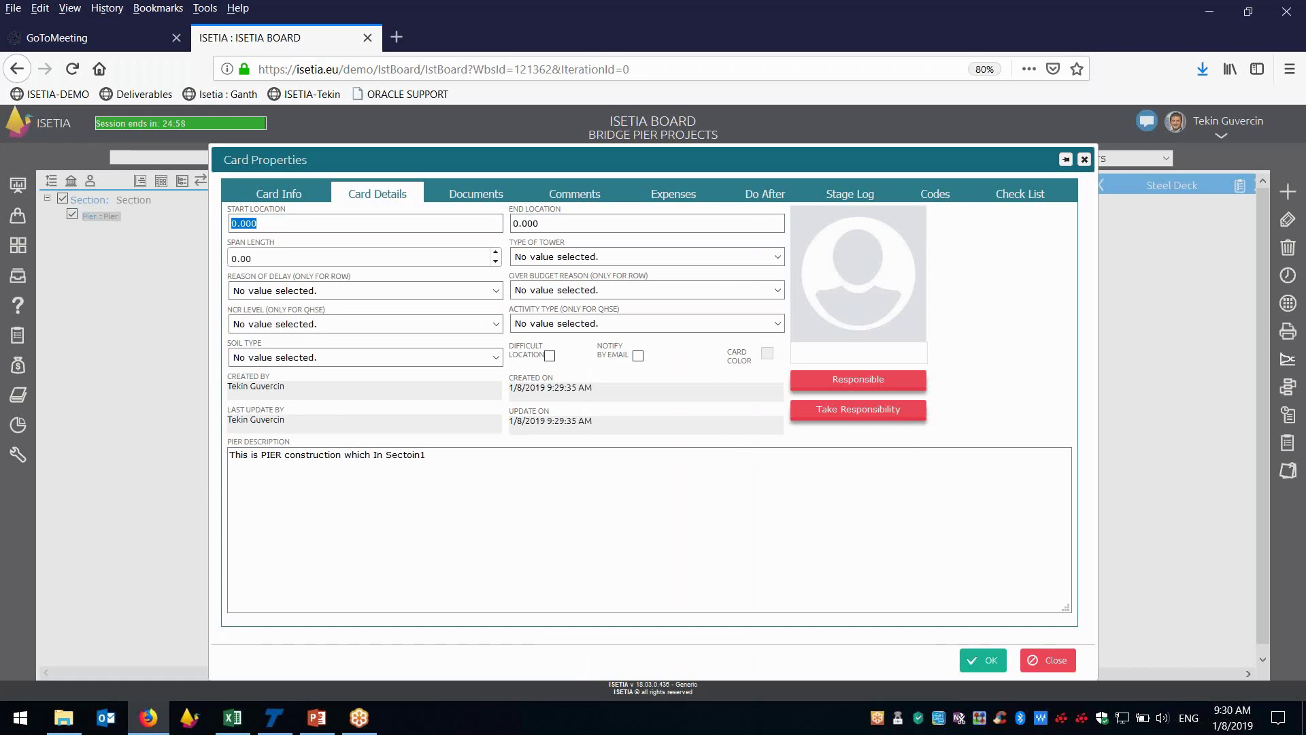
type("200")
key("Tab")
key("ctrl+a")
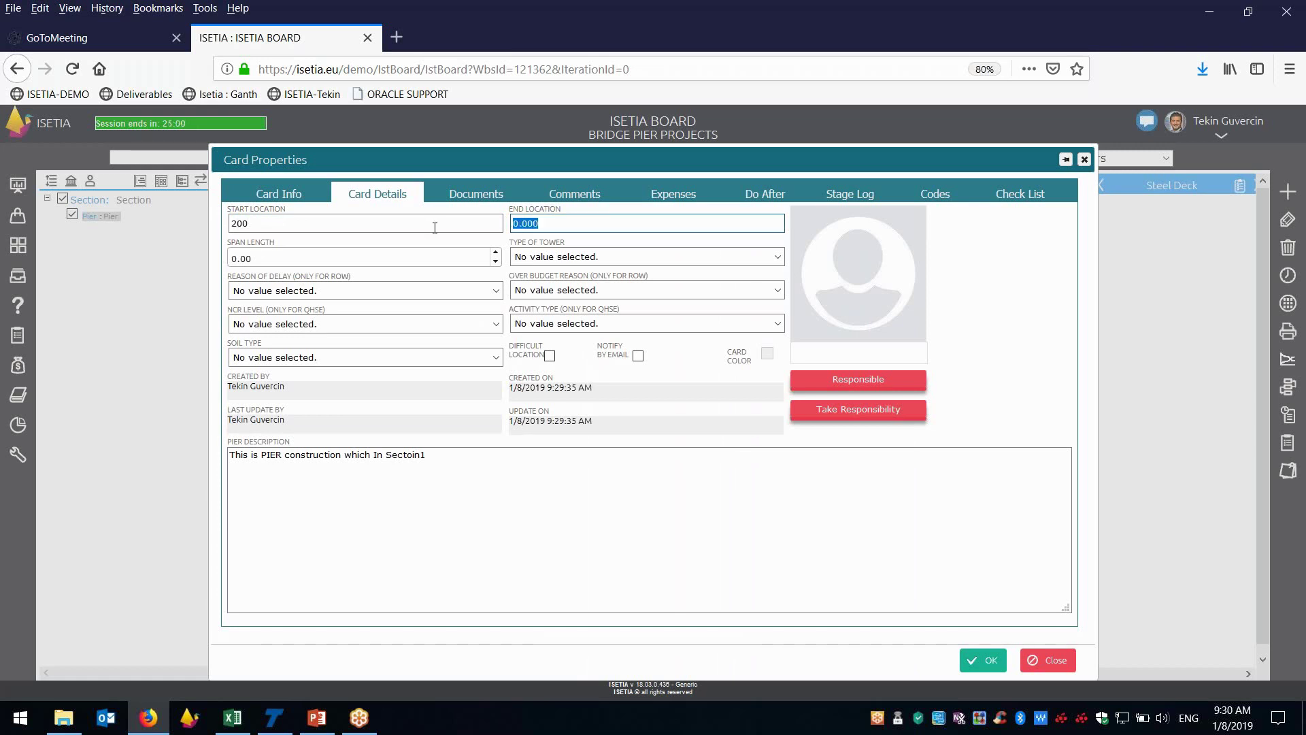
type("300")
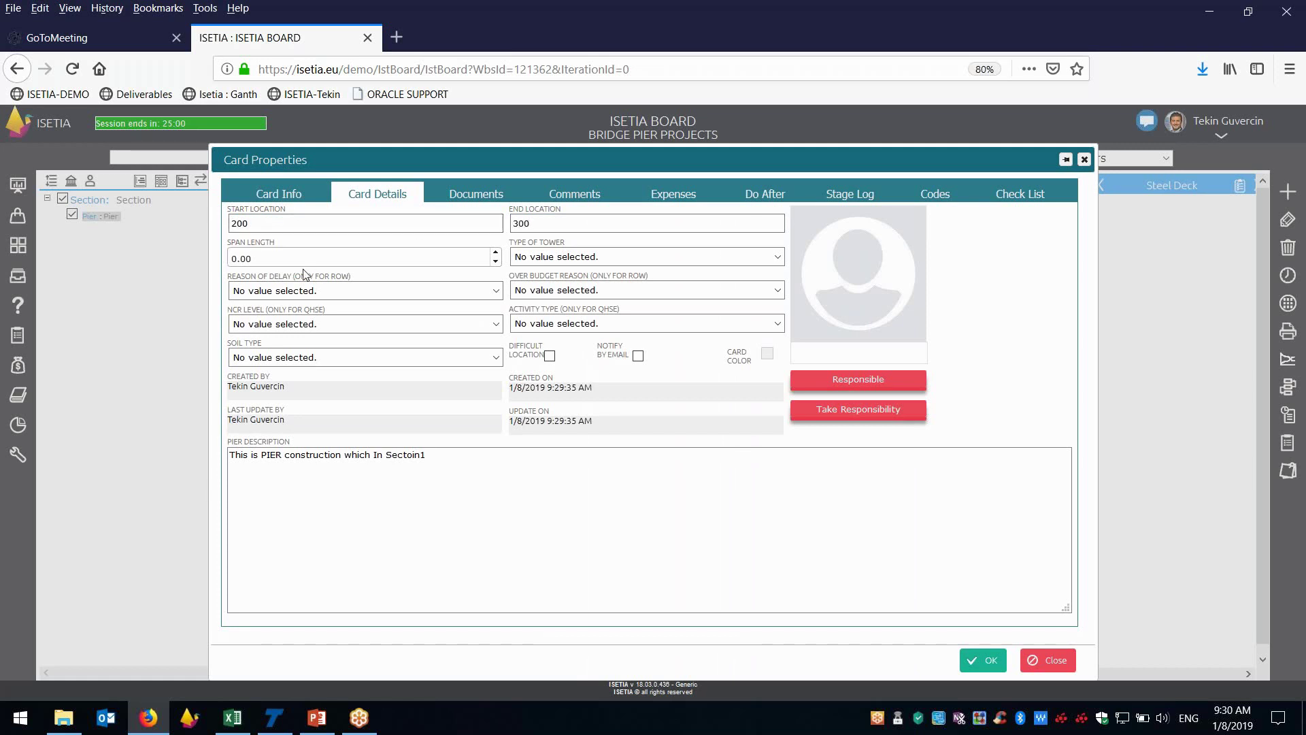
left_click(252, 257)
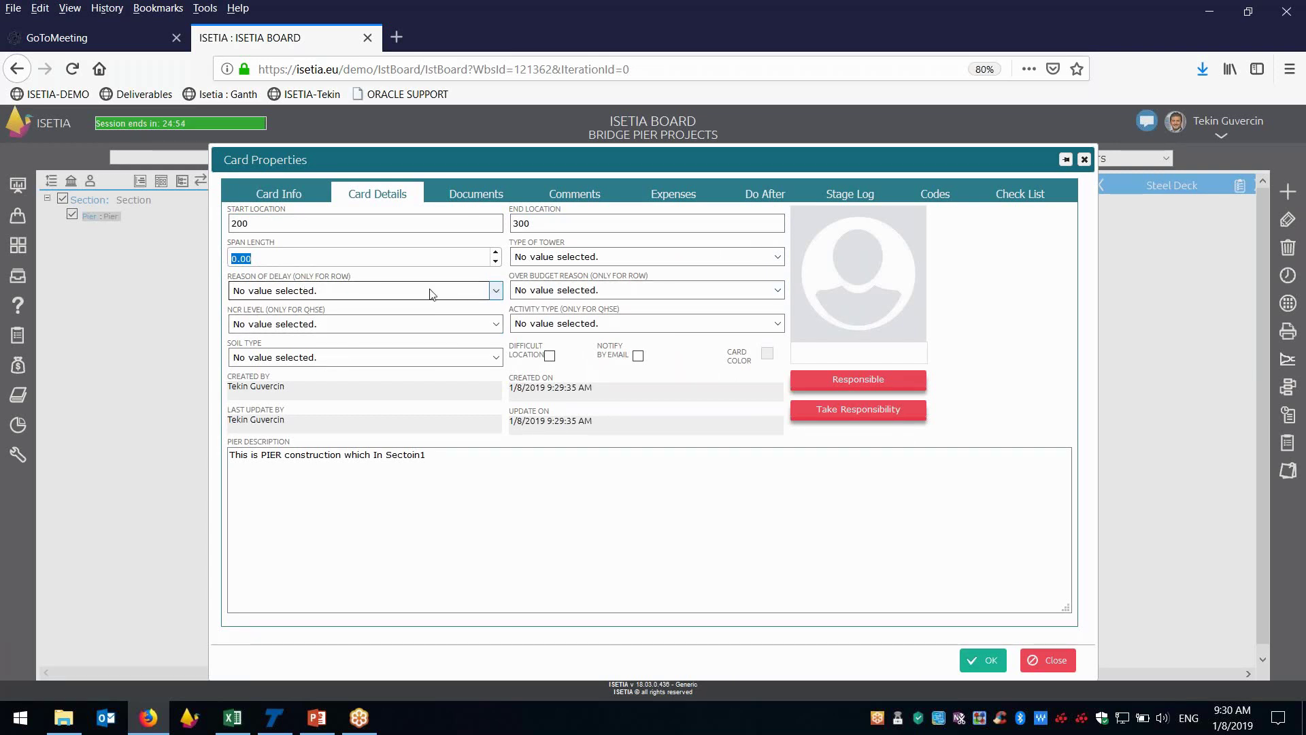
Step: Assign the unassigned documents 06-TRANSMITTAL FORM and parter to the pier card, preview the parter drawing, and return to the card
left_click(468, 202)
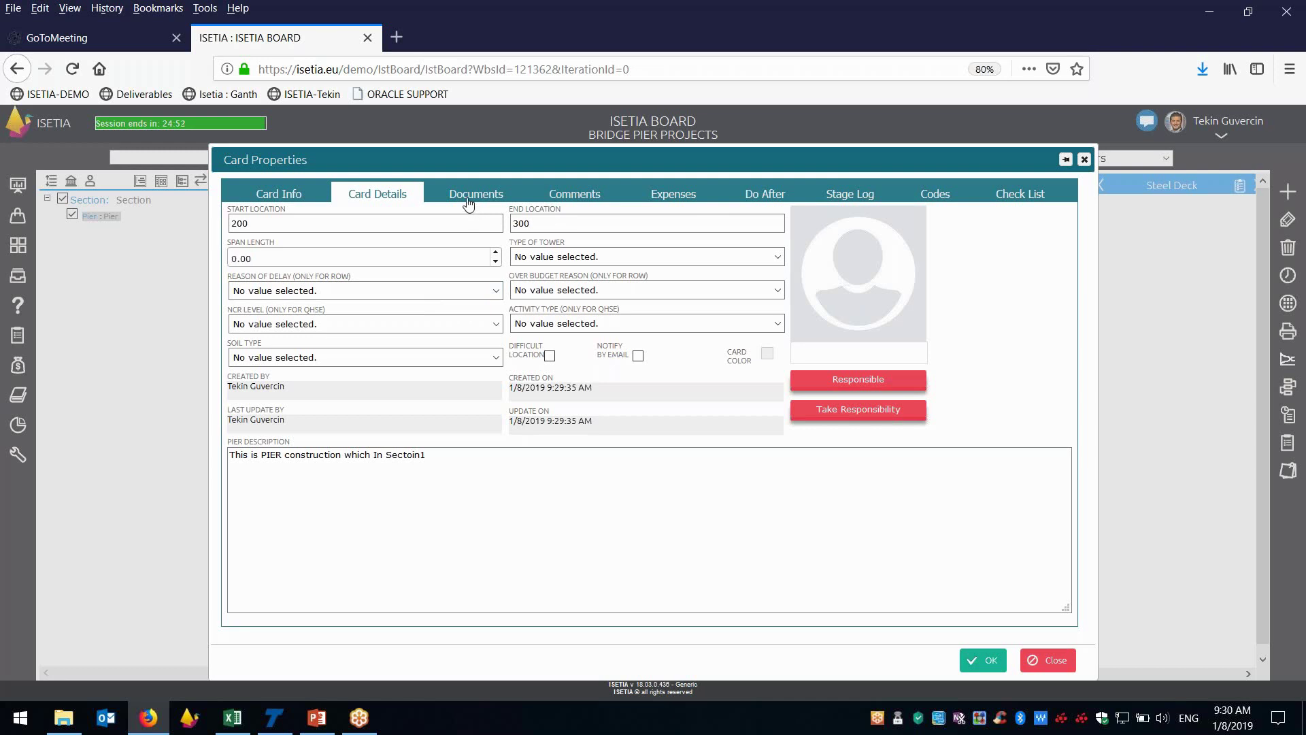
left_click(245, 392)
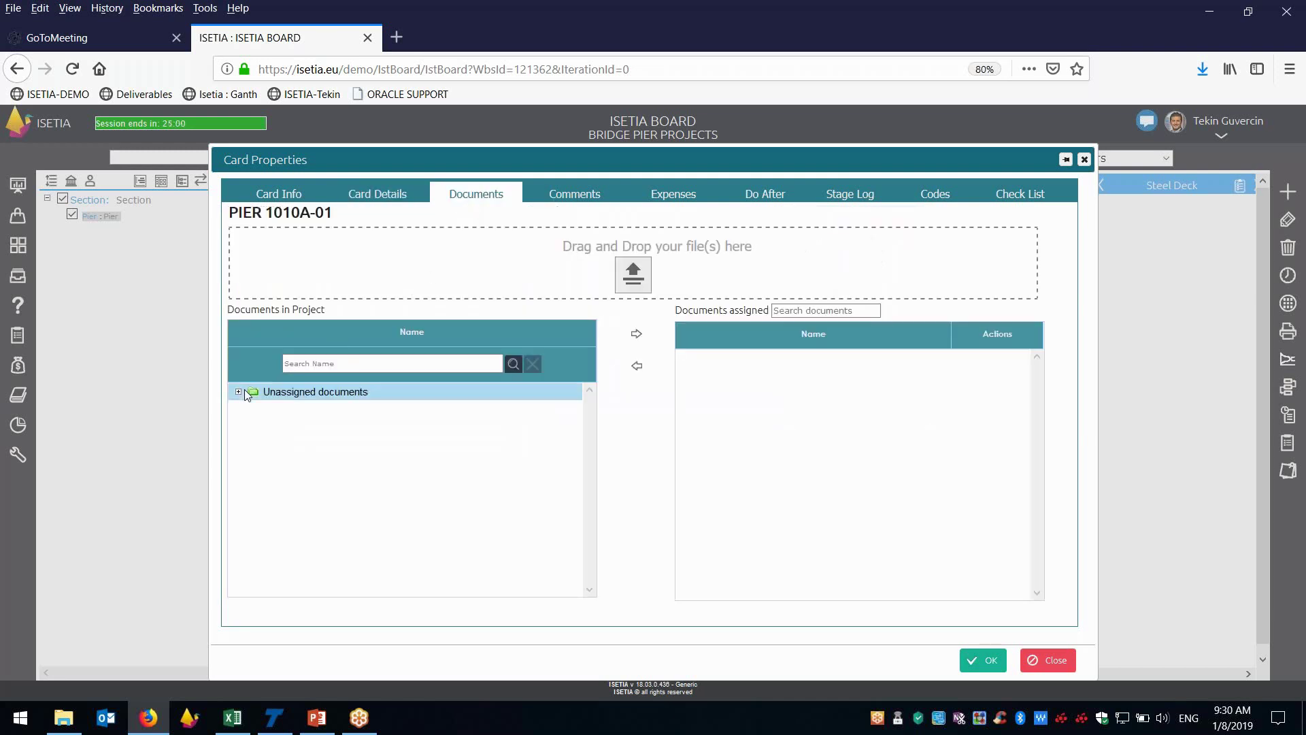
left_click(239, 392)
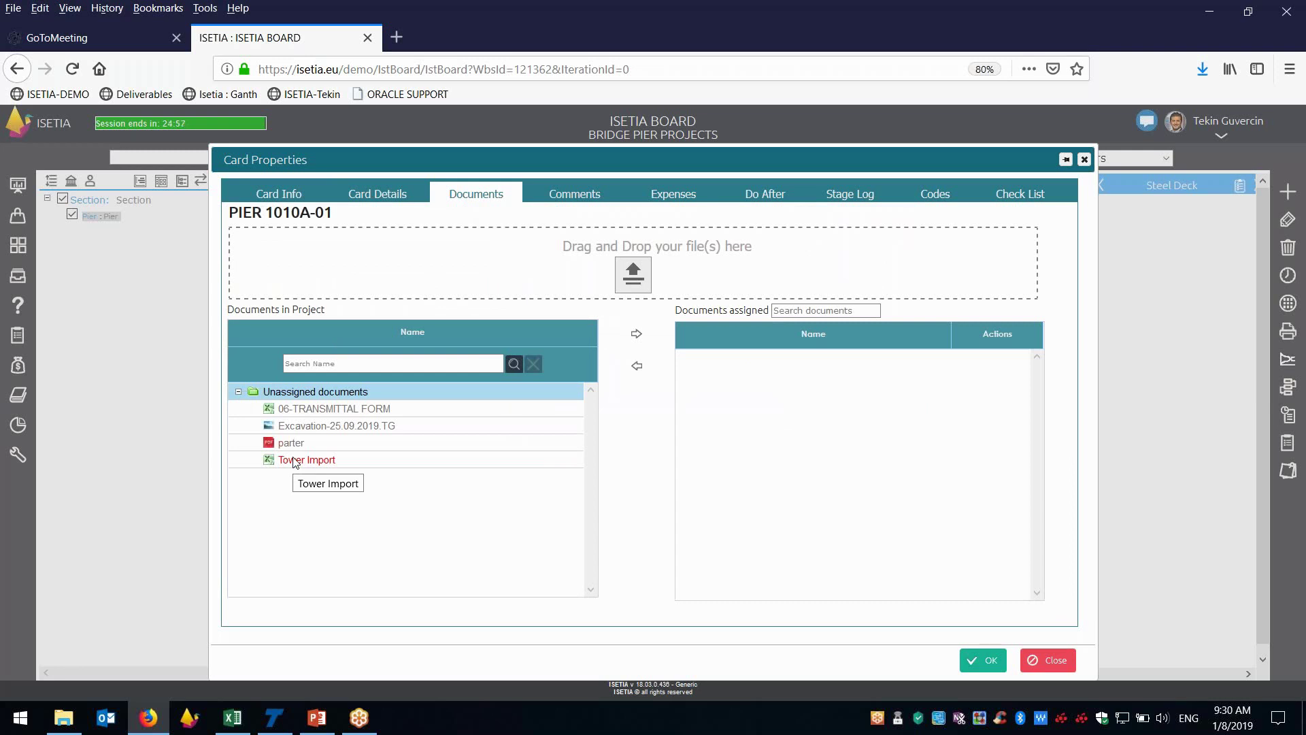
left_click(309, 409)
left_click(636, 334)
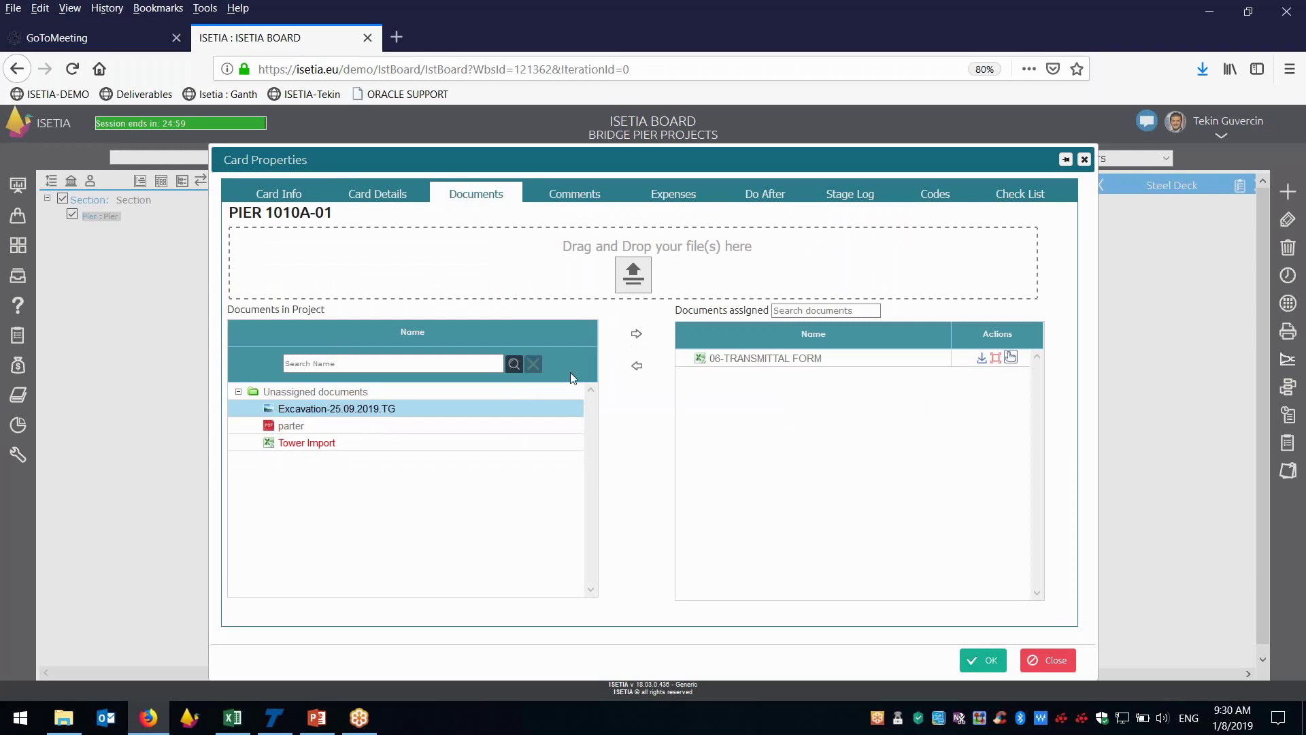
left_click(294, 427)
left_click(636, 335)
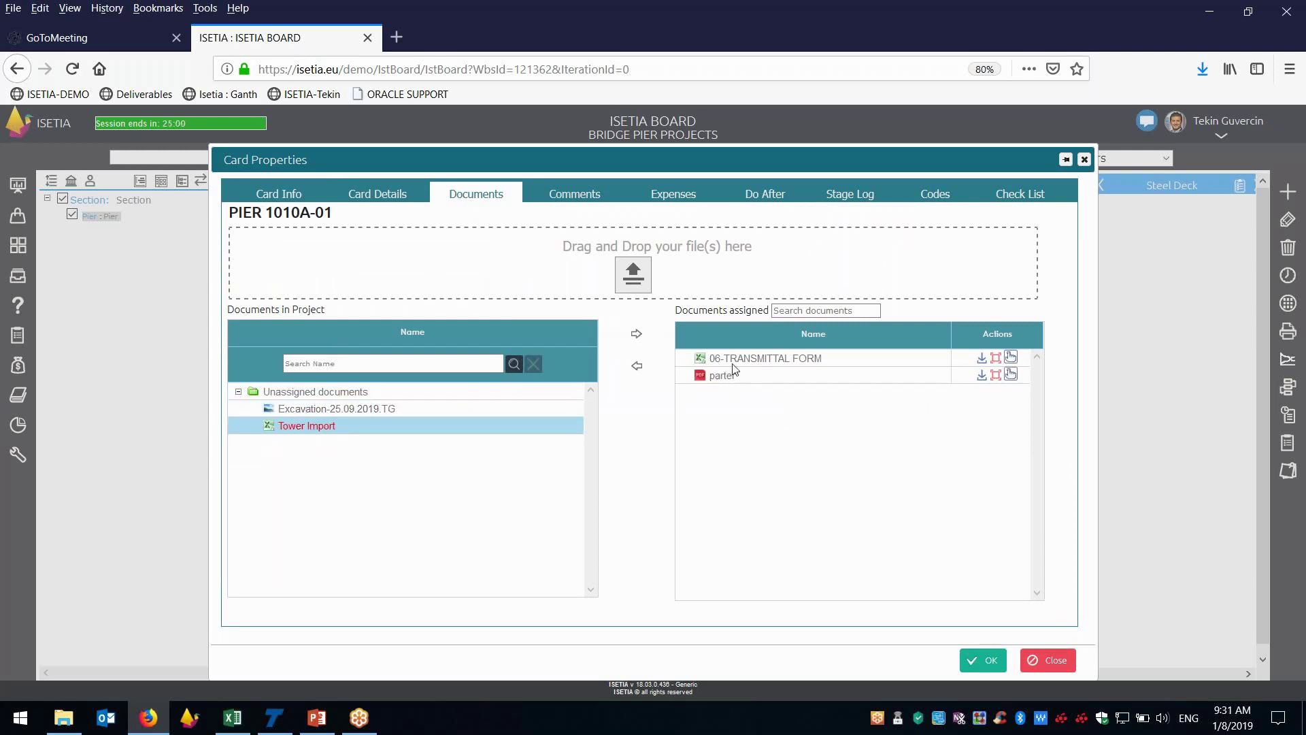
left_click(999, 375)
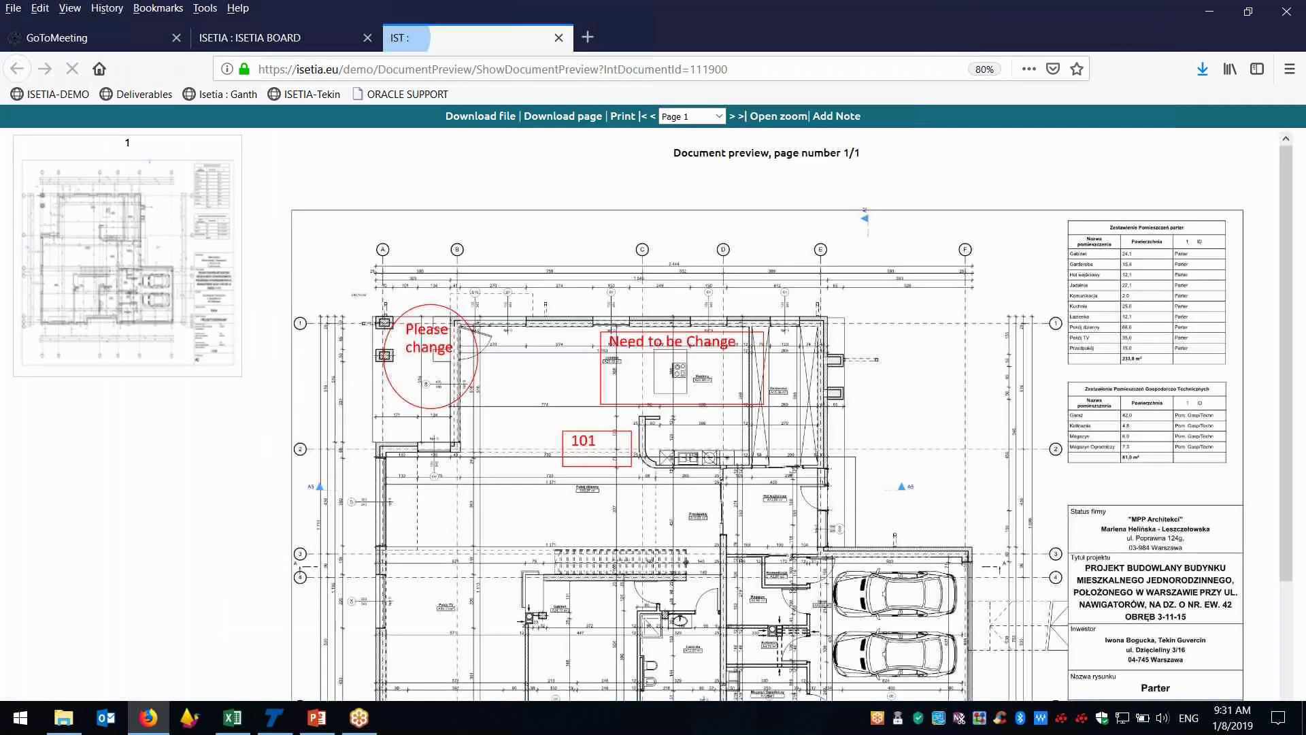
key("ctrl+shift+Tab")
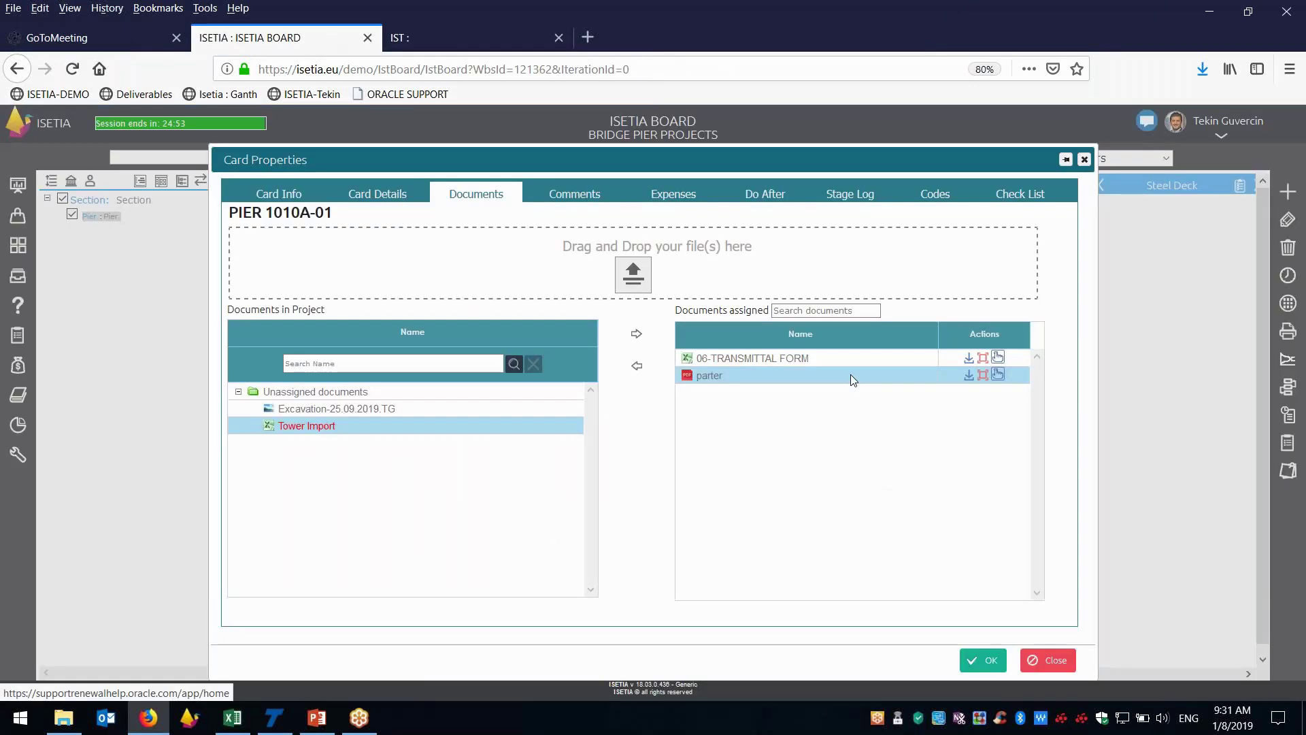
Step: Add the comment "WE need to make faster" to the pier card
left_click(575, 197)
left_click(260, 215)
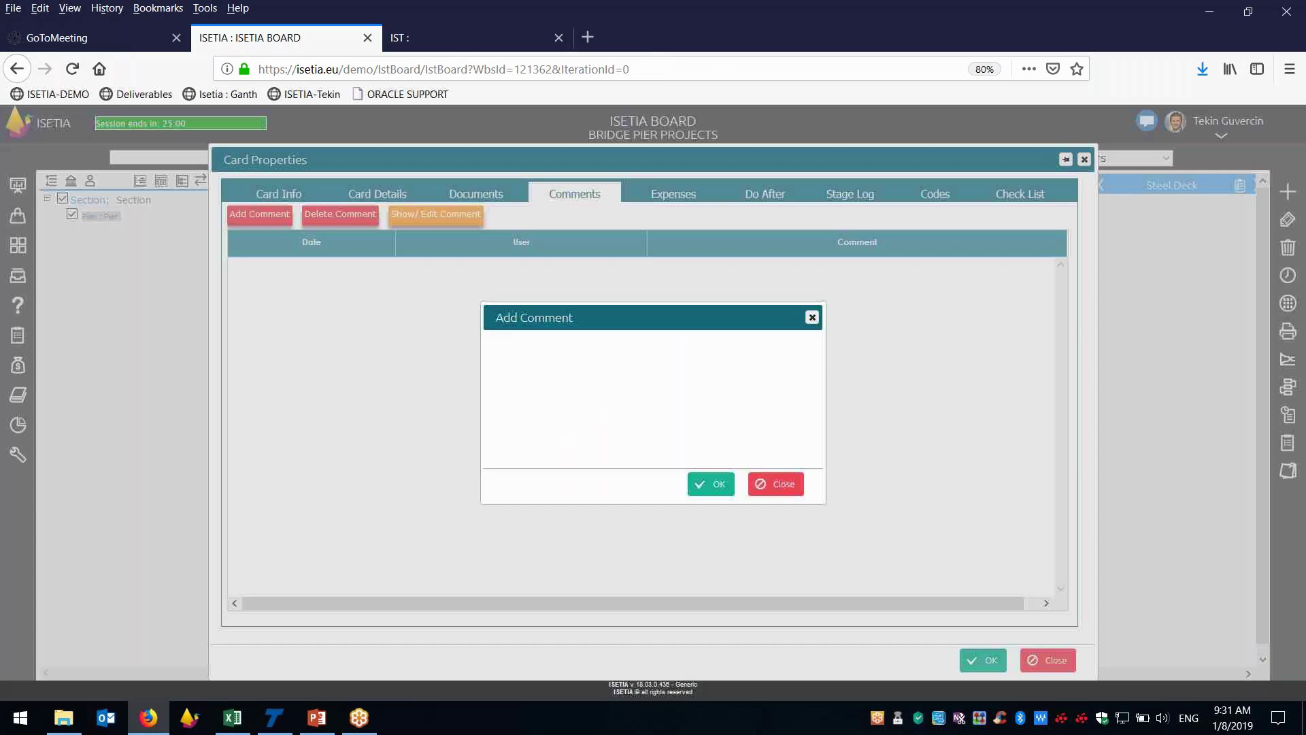
type("WE nee")
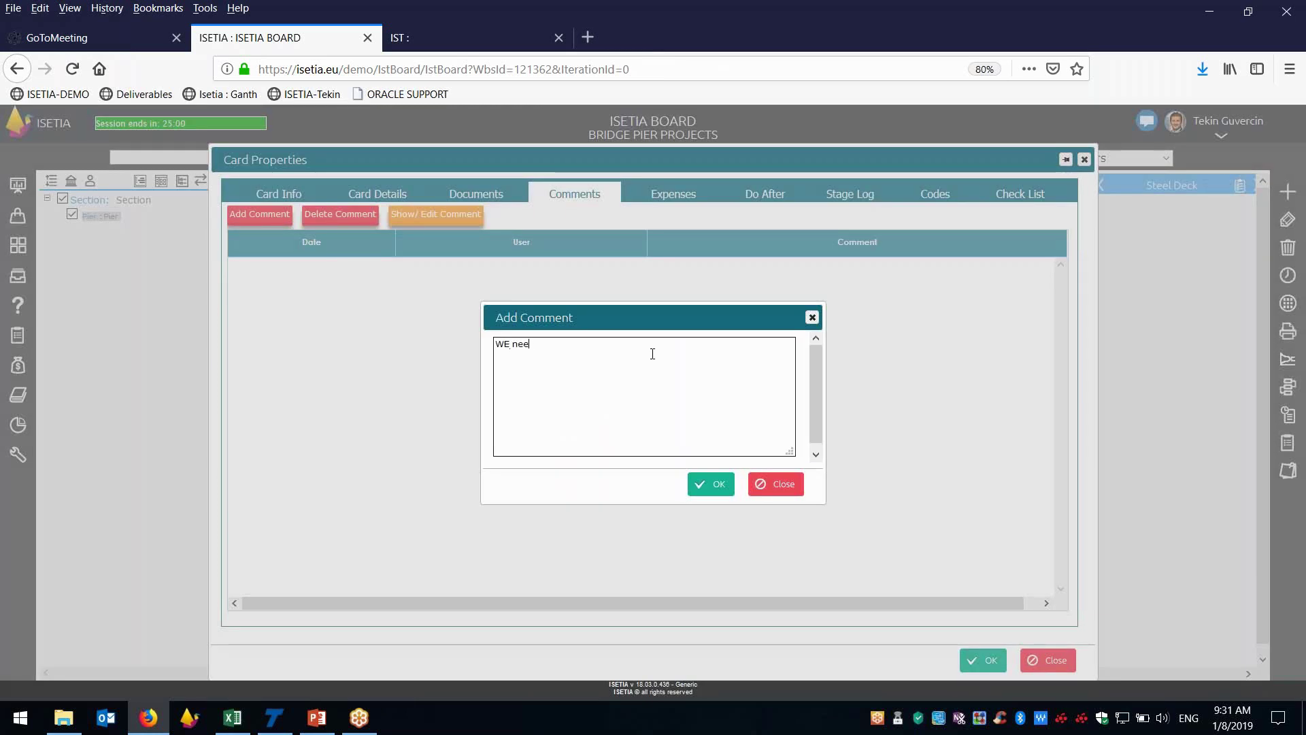
type("d to make better")
left_click(697, 483)
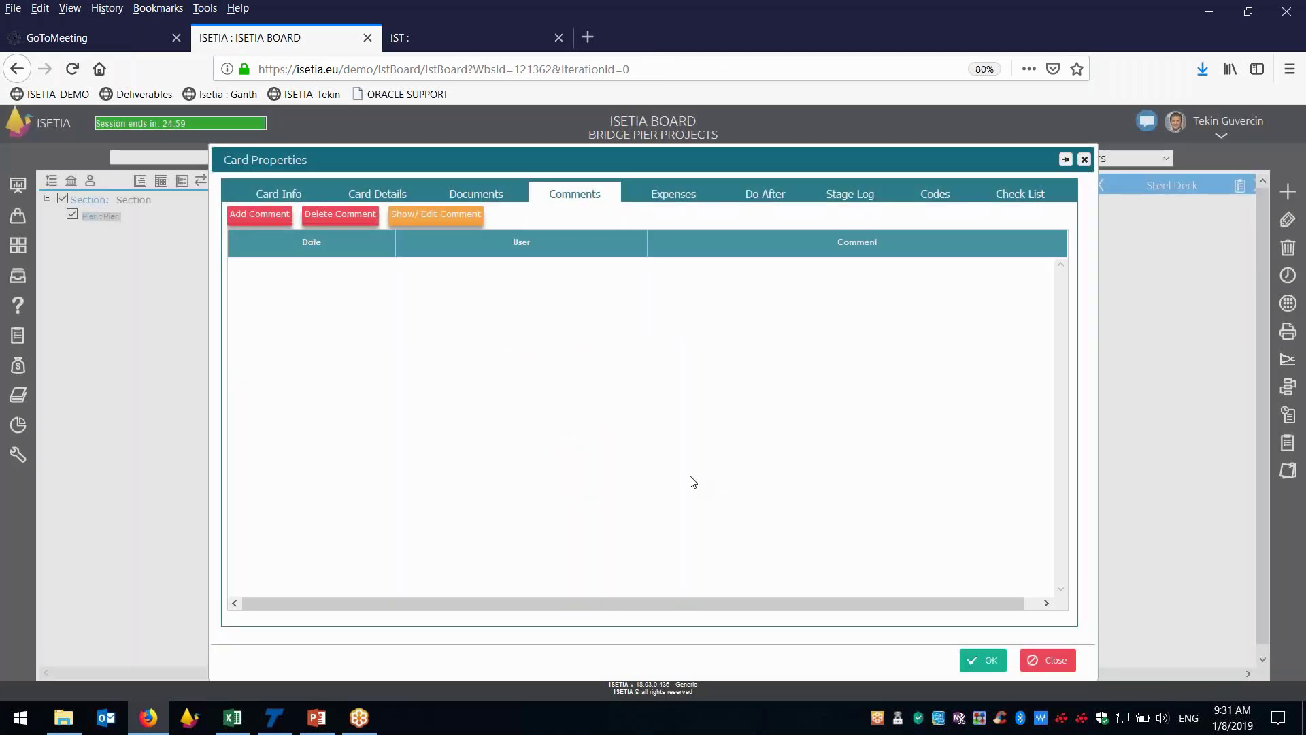
Step: Review the card's Expenses, Do After, Codes and Check List sections, and save the card
left_click(670, 204)
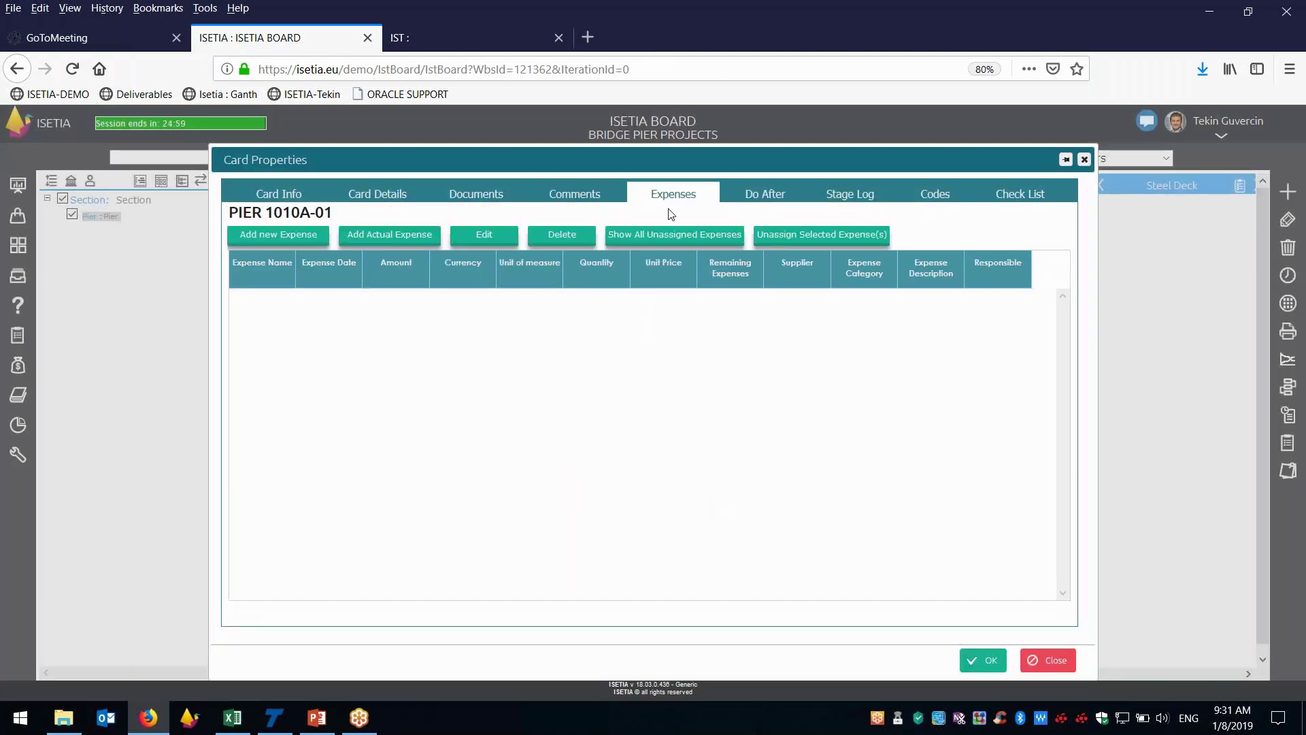
left_click(764, 204)
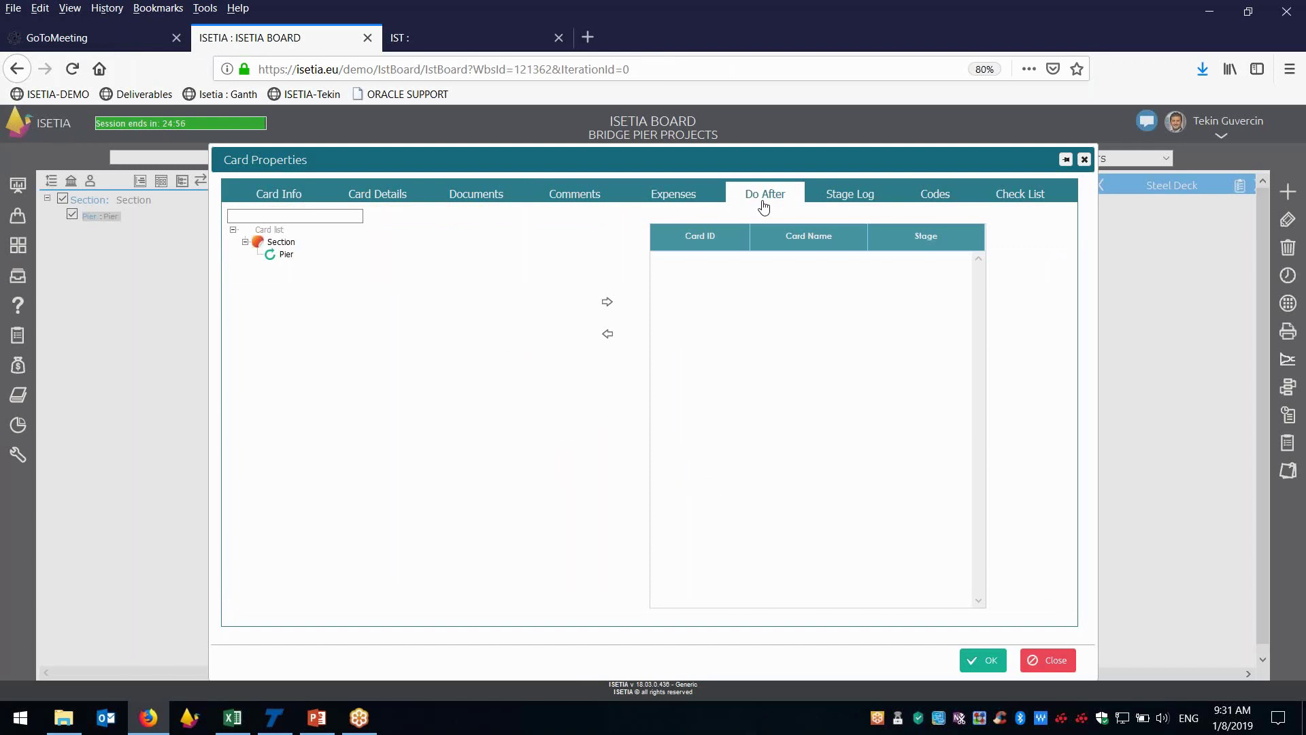
left_click(927, 199)
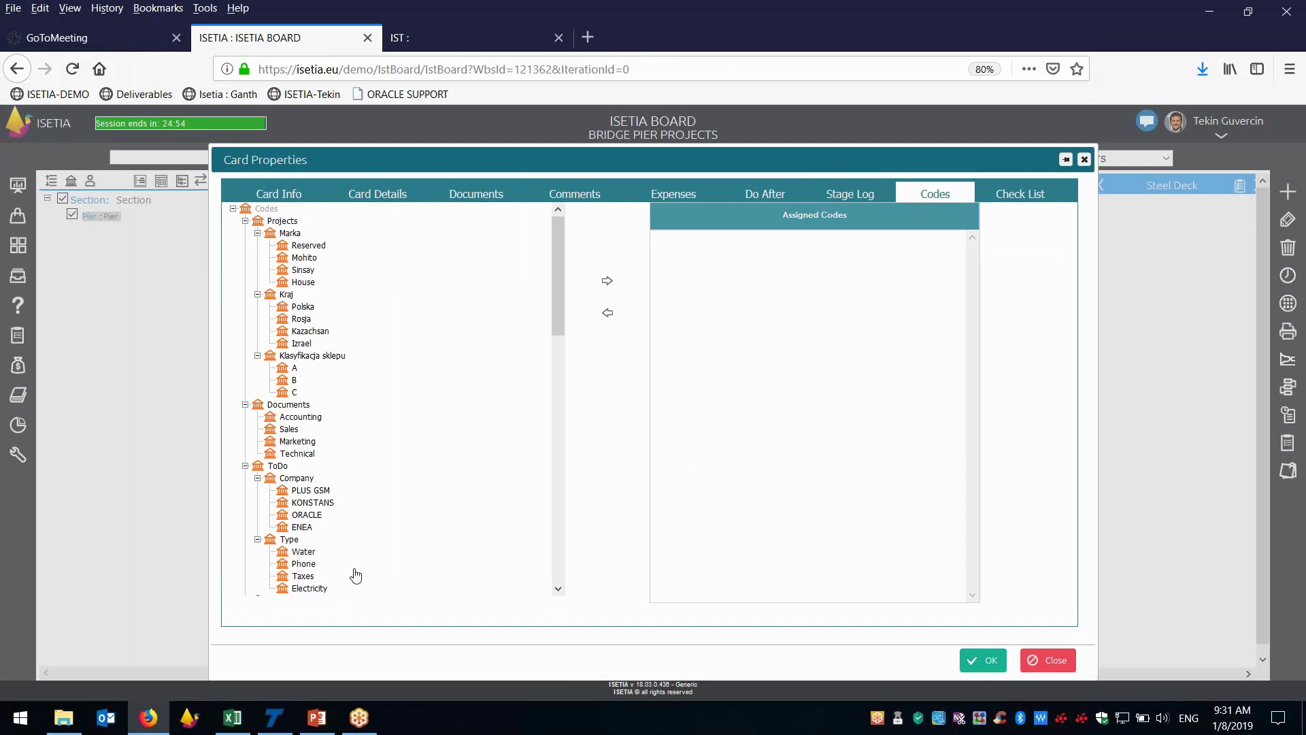
left_click(1027, 198)
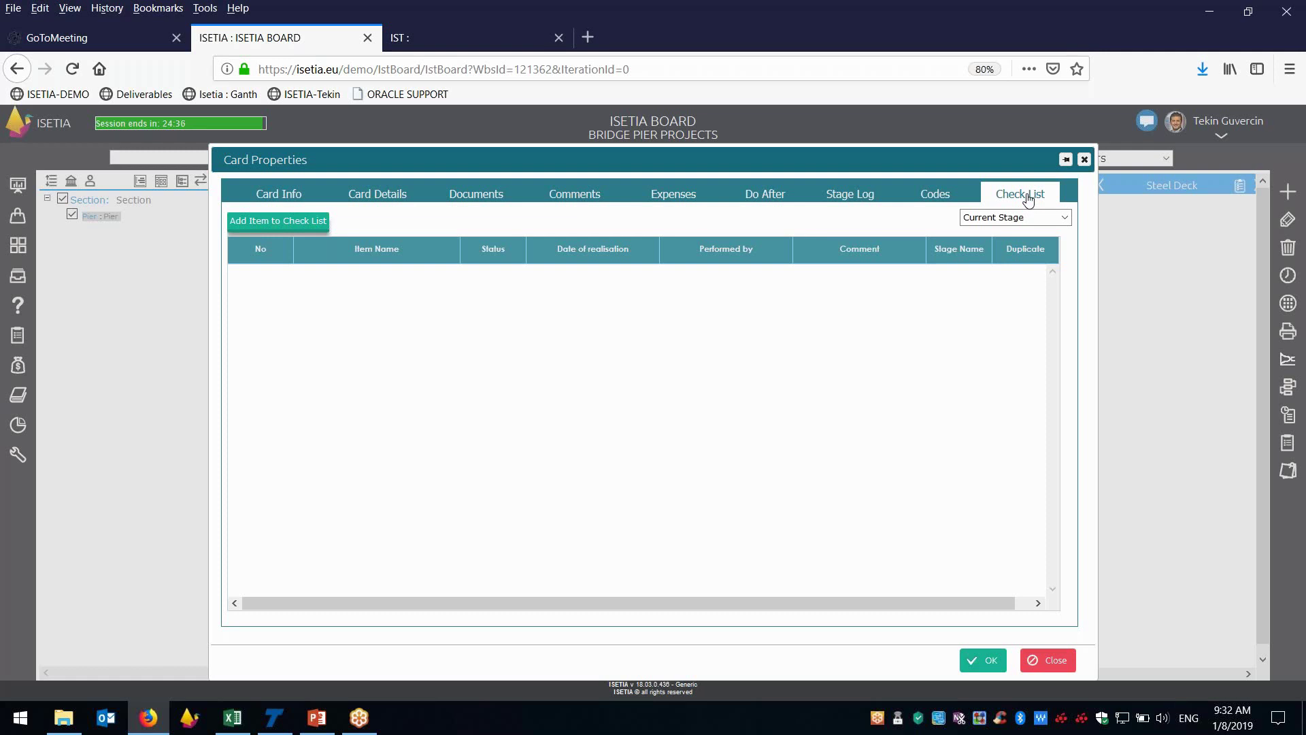
left_click(981, 660)
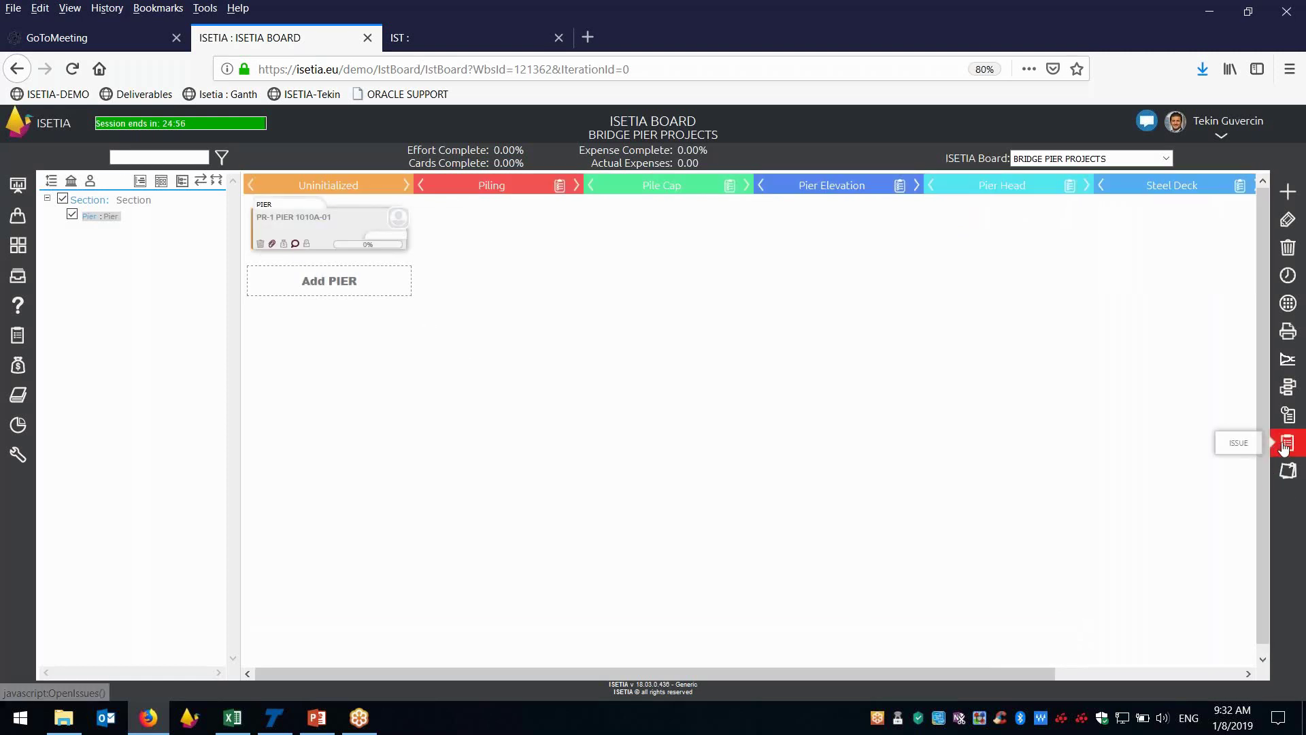
Step: Move the PIER 1010A-01 card from the Uninitialized stage to the Piling stage
left_click(1290, 422)
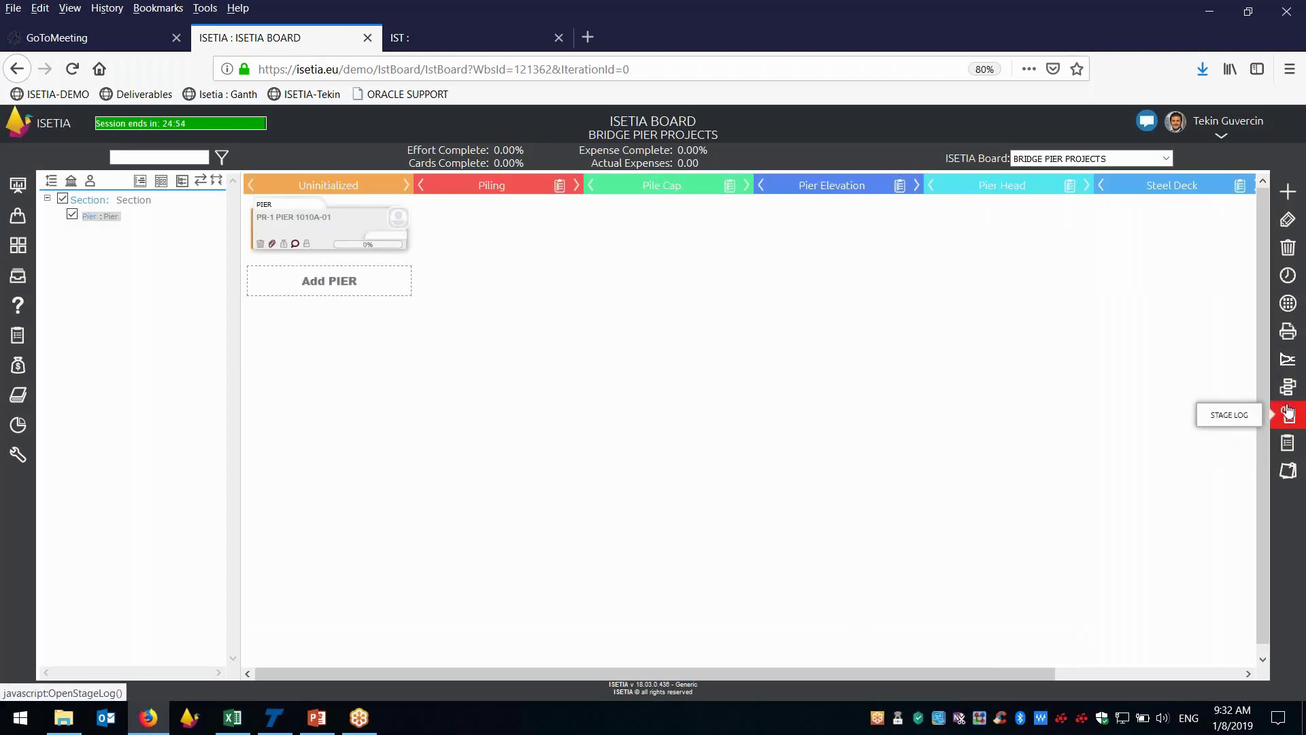
left_click(505, 186)
left_click_drag(327, 230, 463, 226)
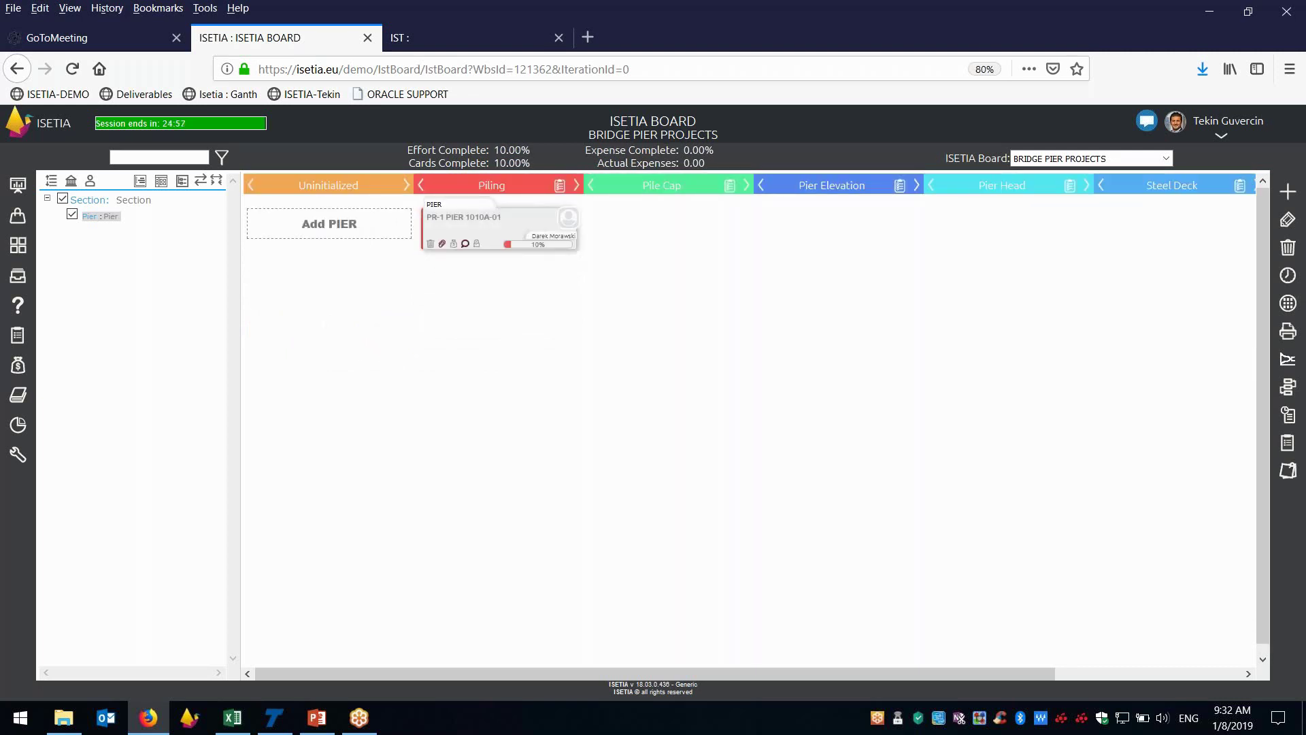
Step: Examine the Piling card's responsible person and percent complete, check its documents and comments in the card properties, and close it
left_click(547, 245)
left_click(498, 189)
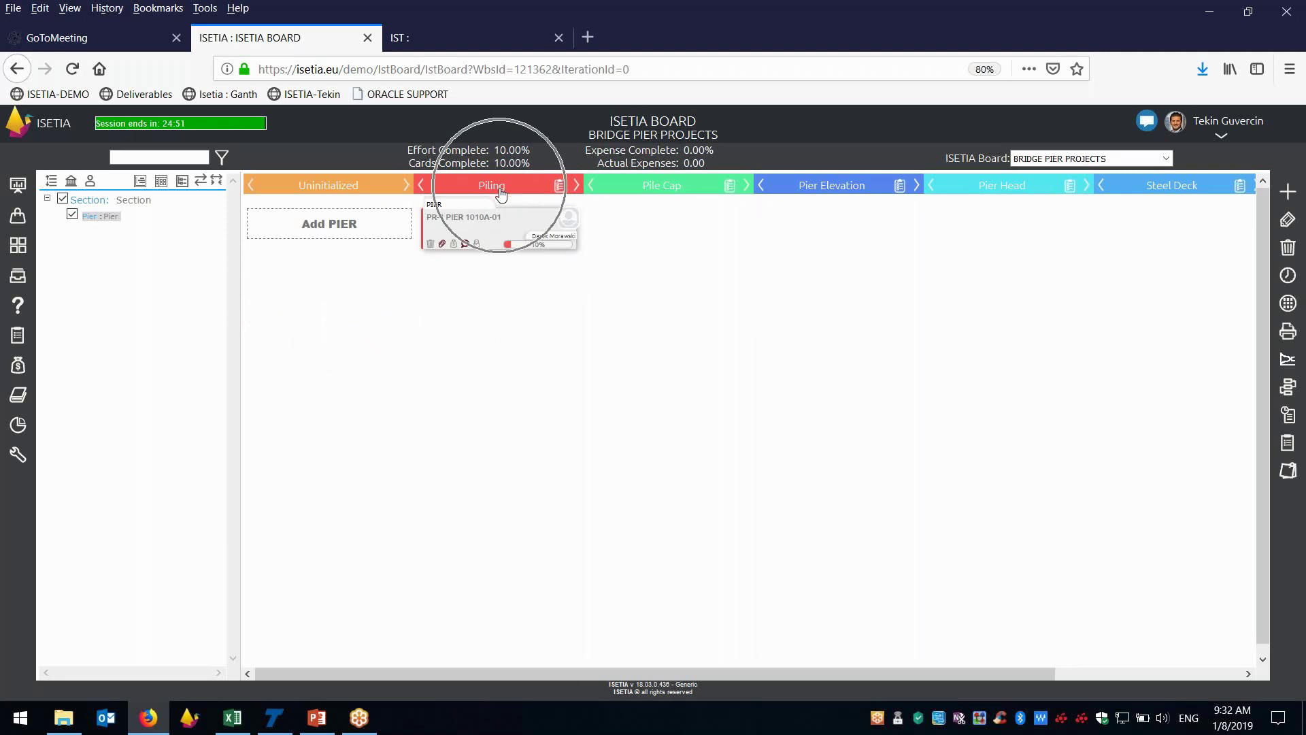
left_click(552, 240)
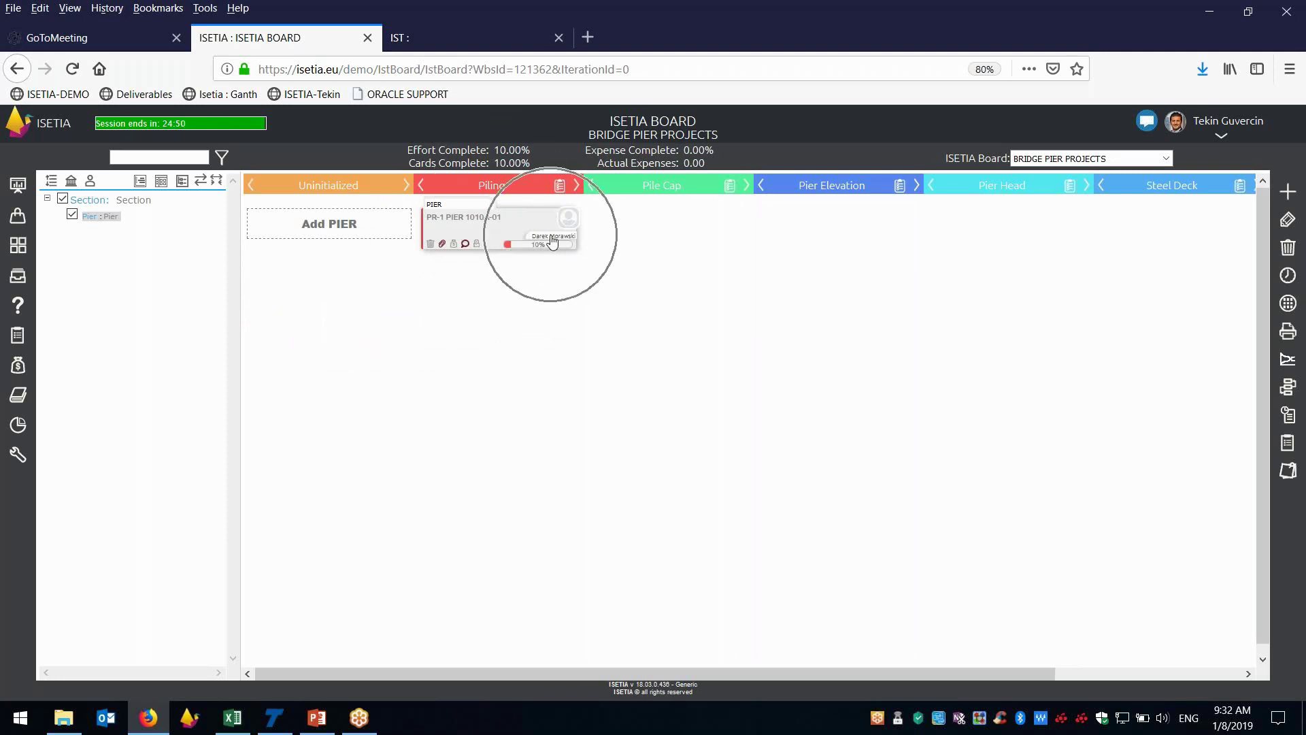
left_click(507, 182)
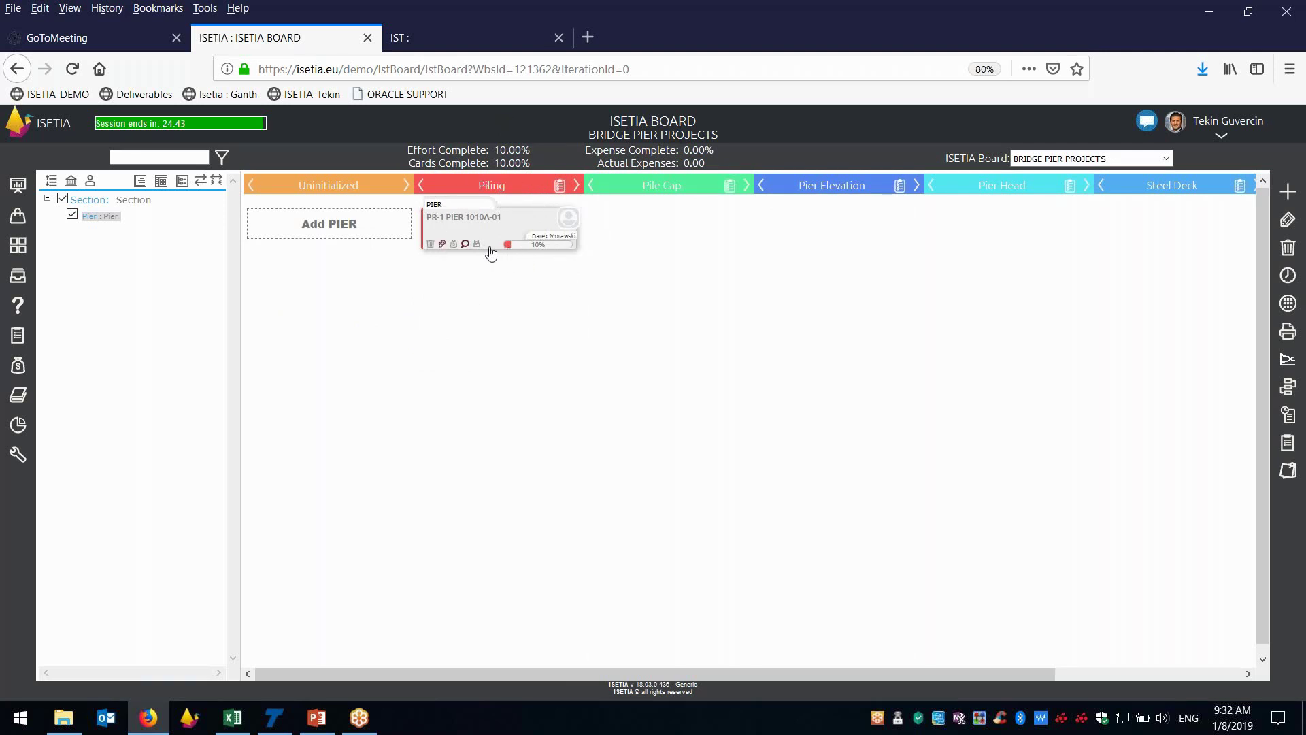
left_click(525, 255)
double_click(504, 228)
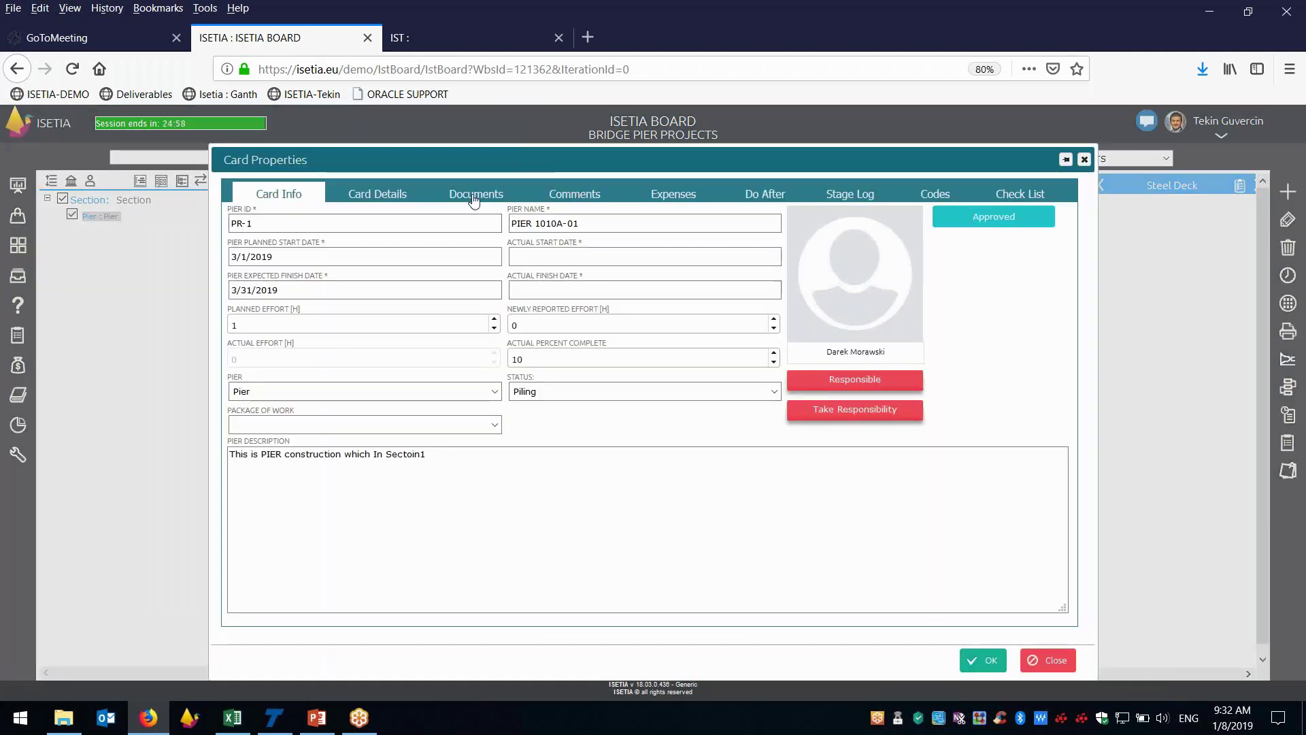
left_click(476, 204)
left_click(556, 199)
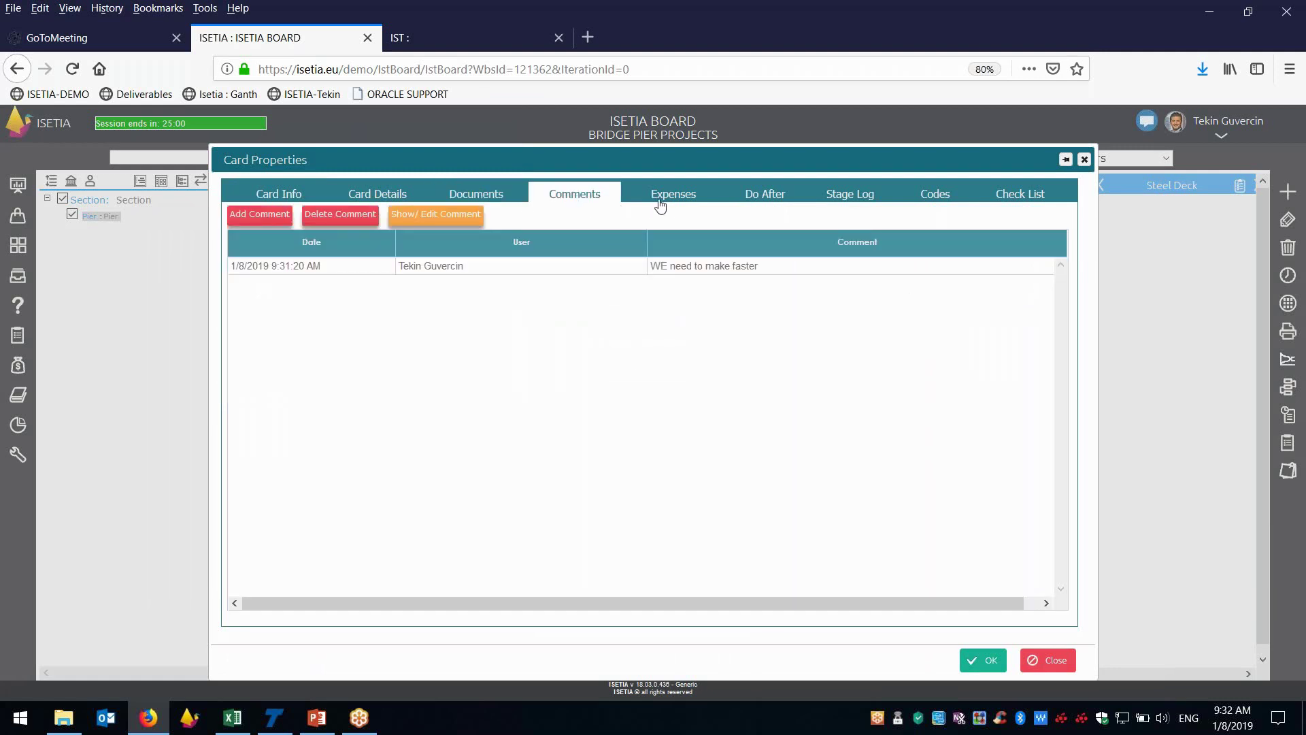
left_click(1084, 159)
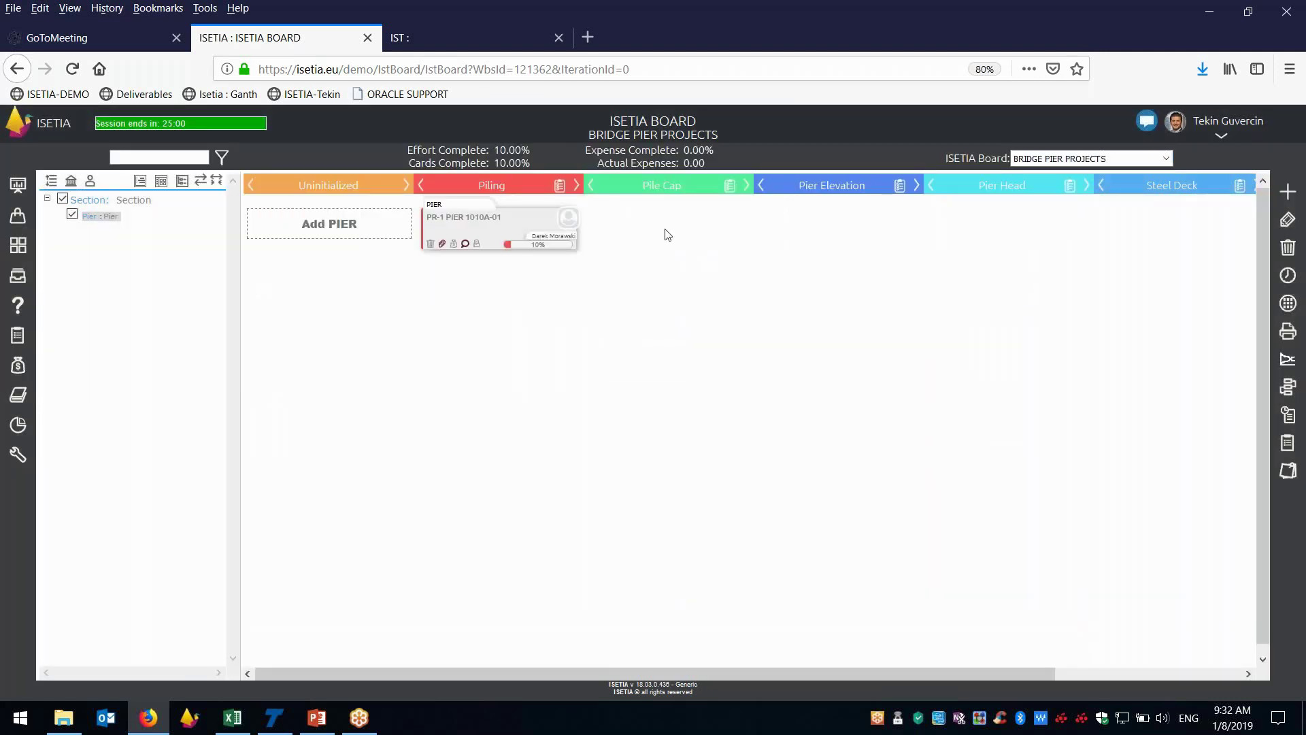
Step: Try to move the PIER 1010A-01 card from Piling to Pile Cap, and dismiss the notice
left_click_drag(520, 231, 667, 235)
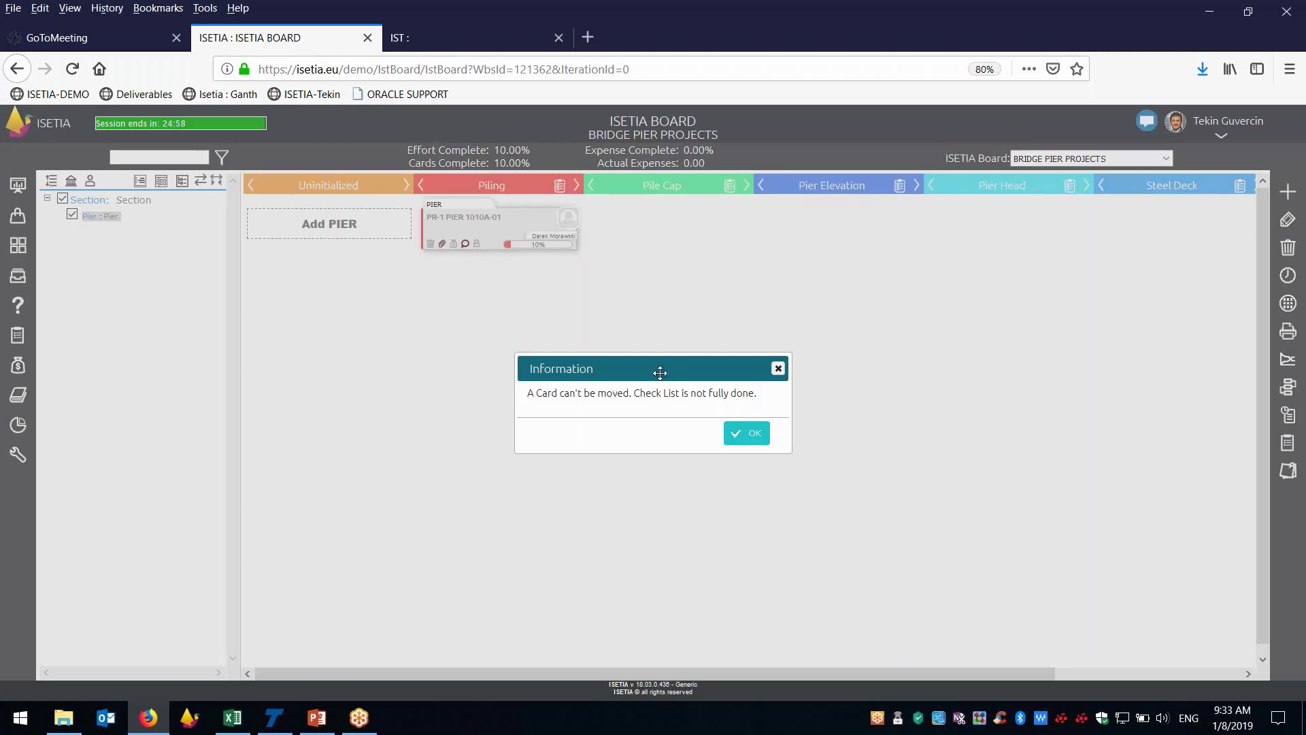
left_click(549, 395)
left_click(613, 399)
left_click(740, 434)
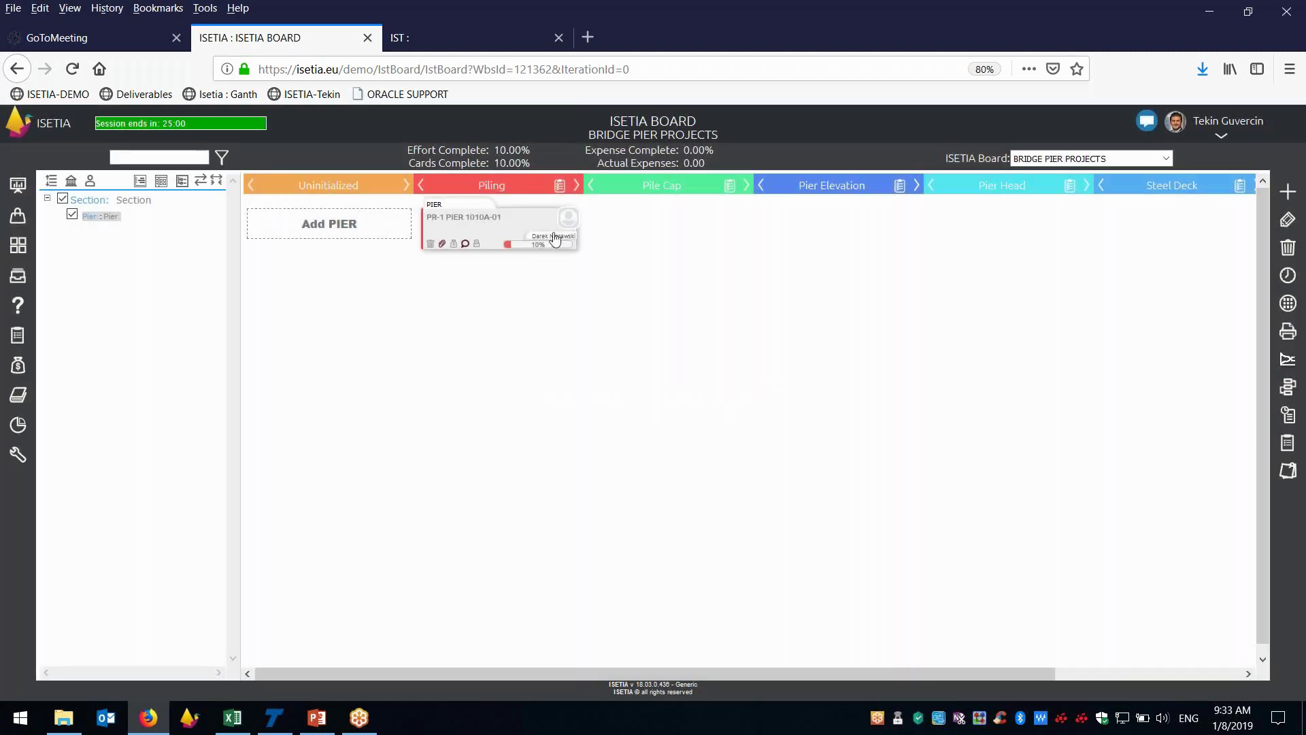
Step: Retry moving the PIER 1010A-01 card to the Pile Cap stage and dismiss the information message
left_click_drag(531, 239, 661, 239)
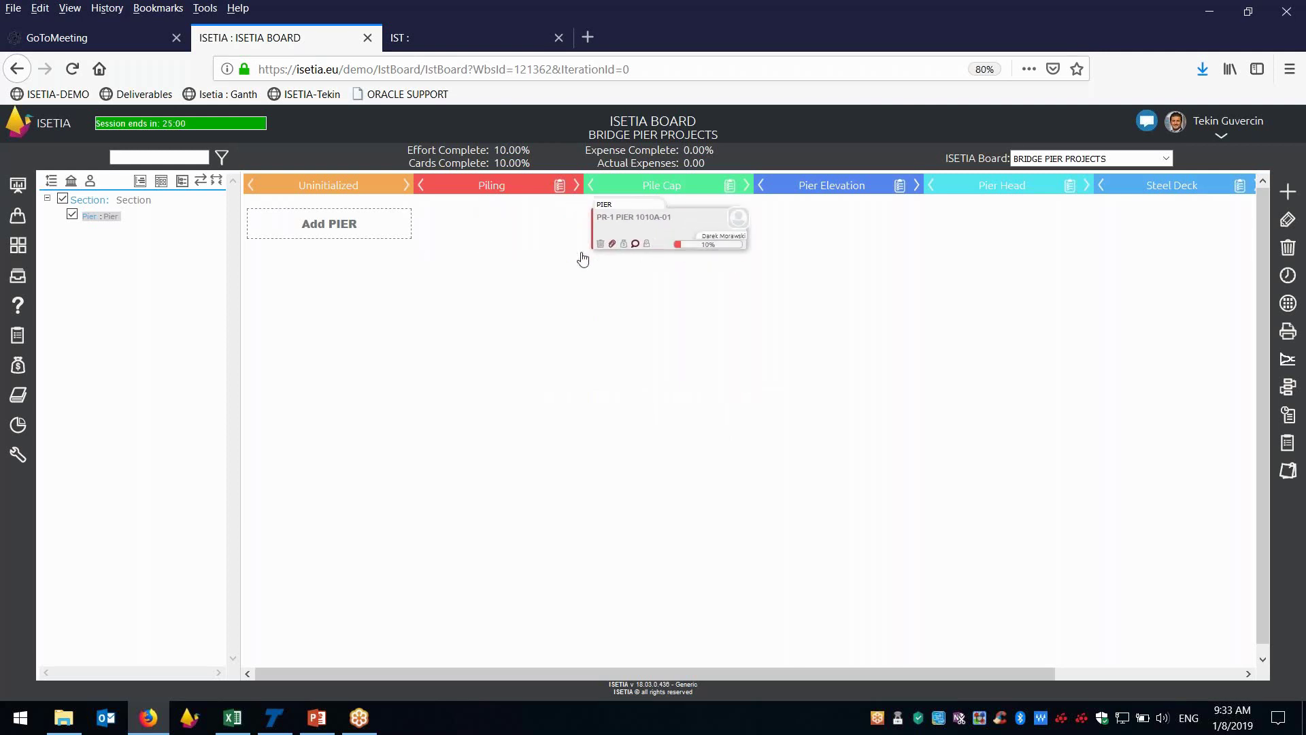
left_click(747, 434)
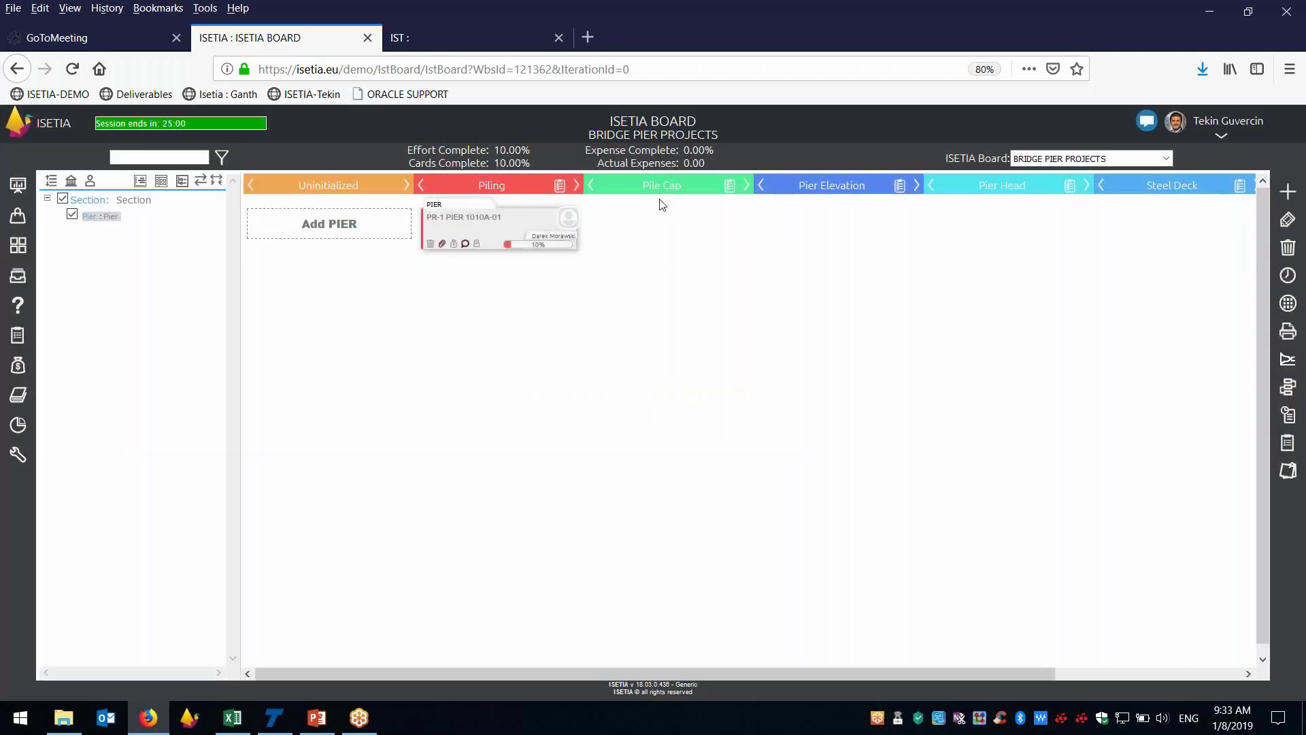
Step: Mark Letter of Acceptance for Start Work and Work is Completed as done in the card's Piling check list
double_click(504, 235)
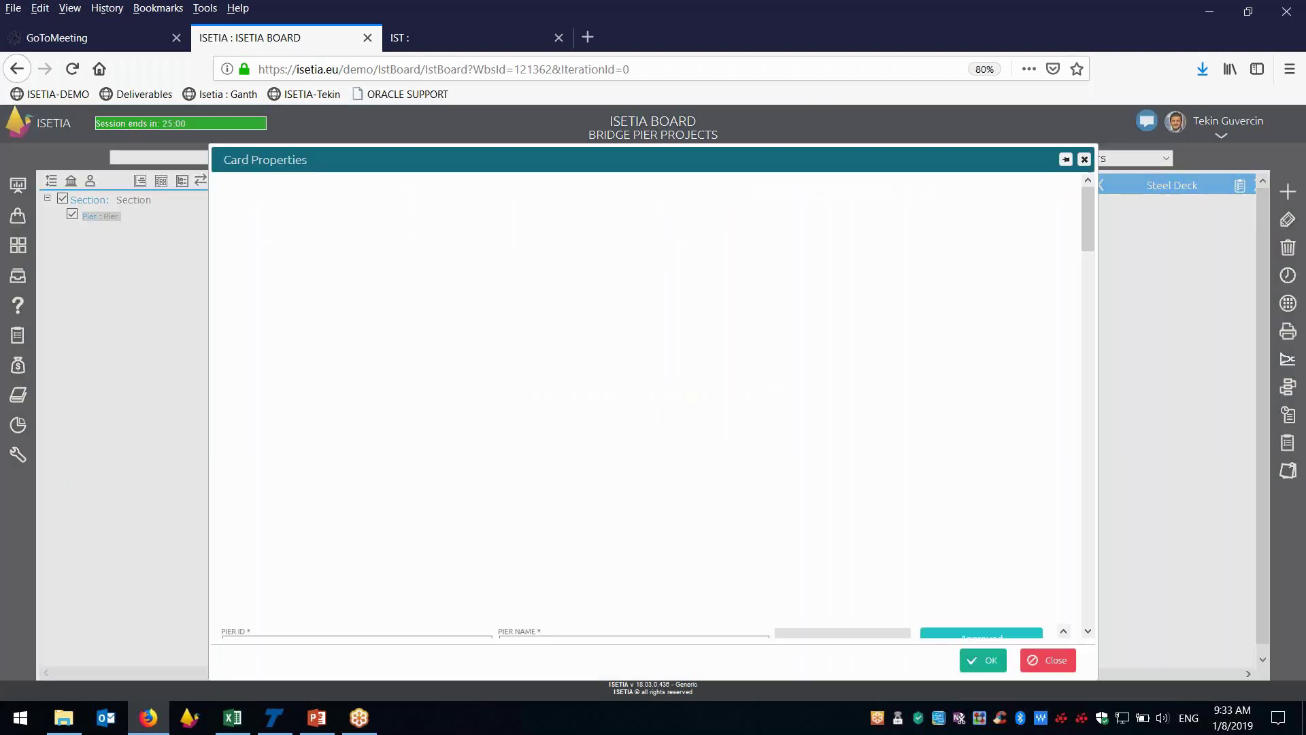
left_click(1022, 195)
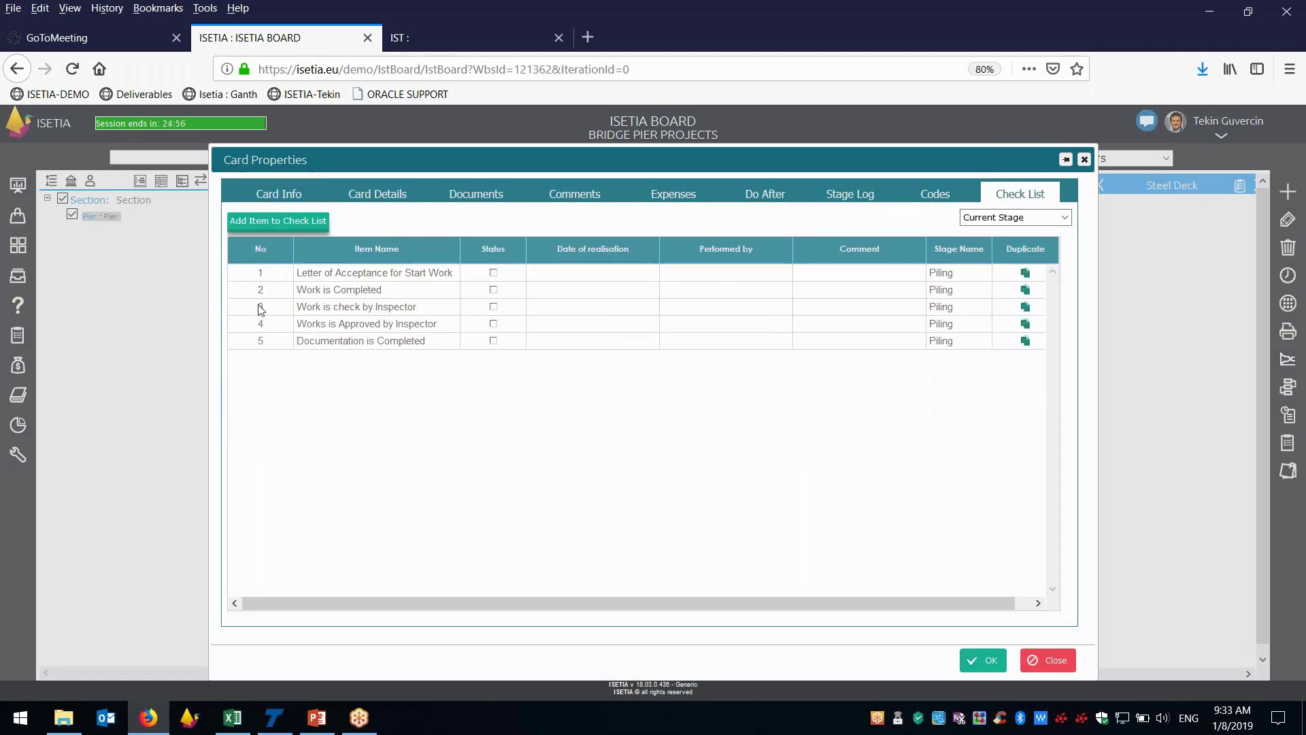
left_click(315, 277)
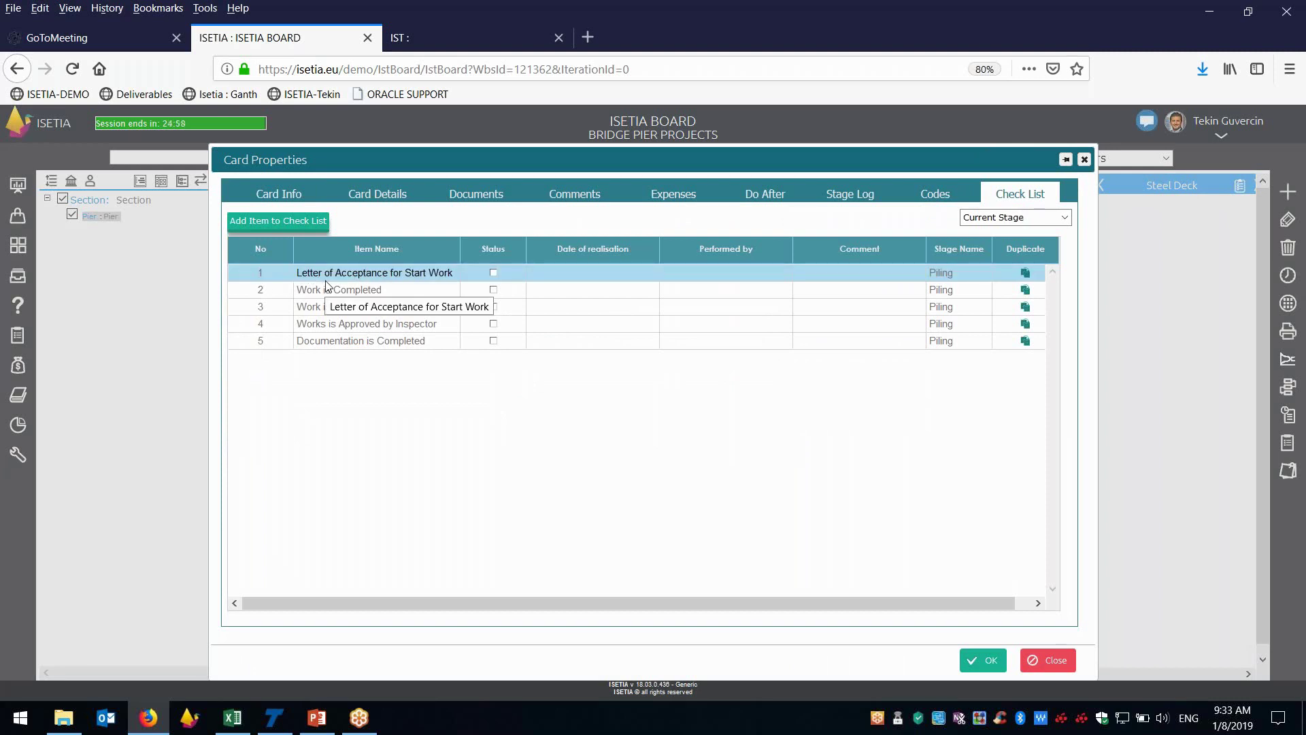
left_click(493, 272)
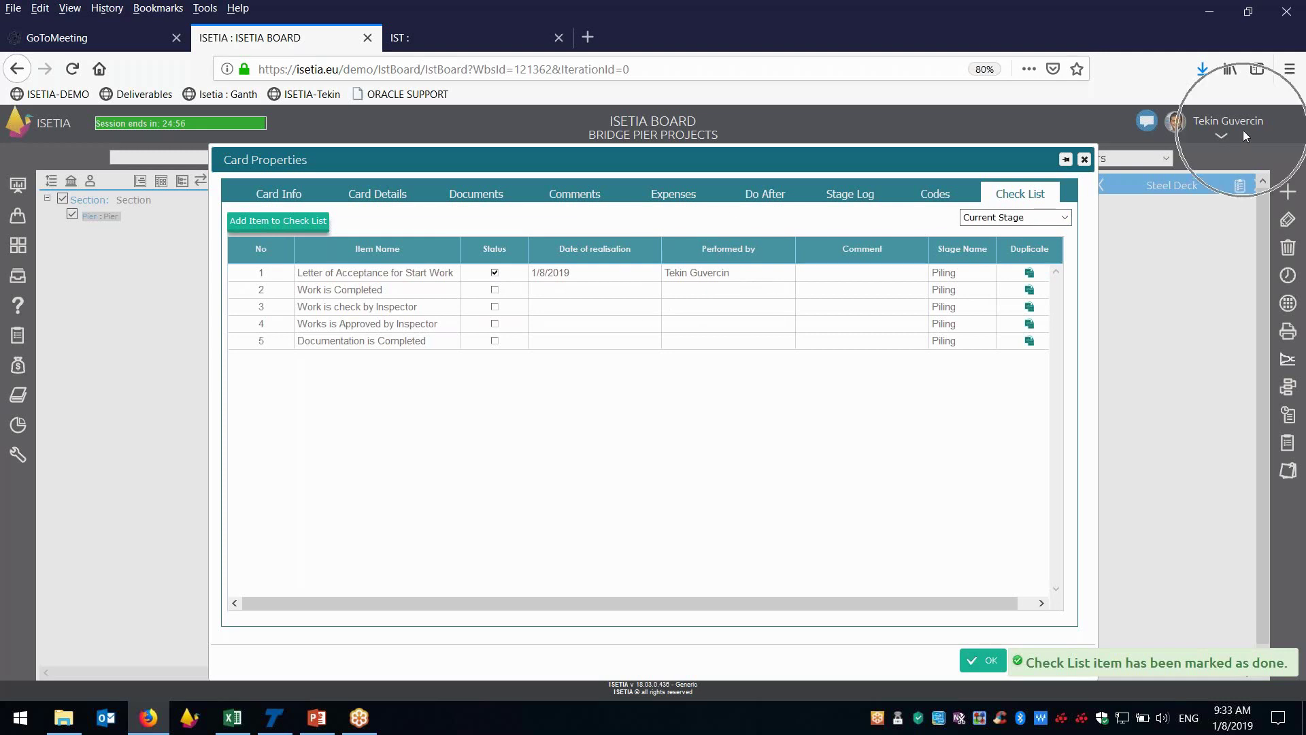
left_click(496, 271)
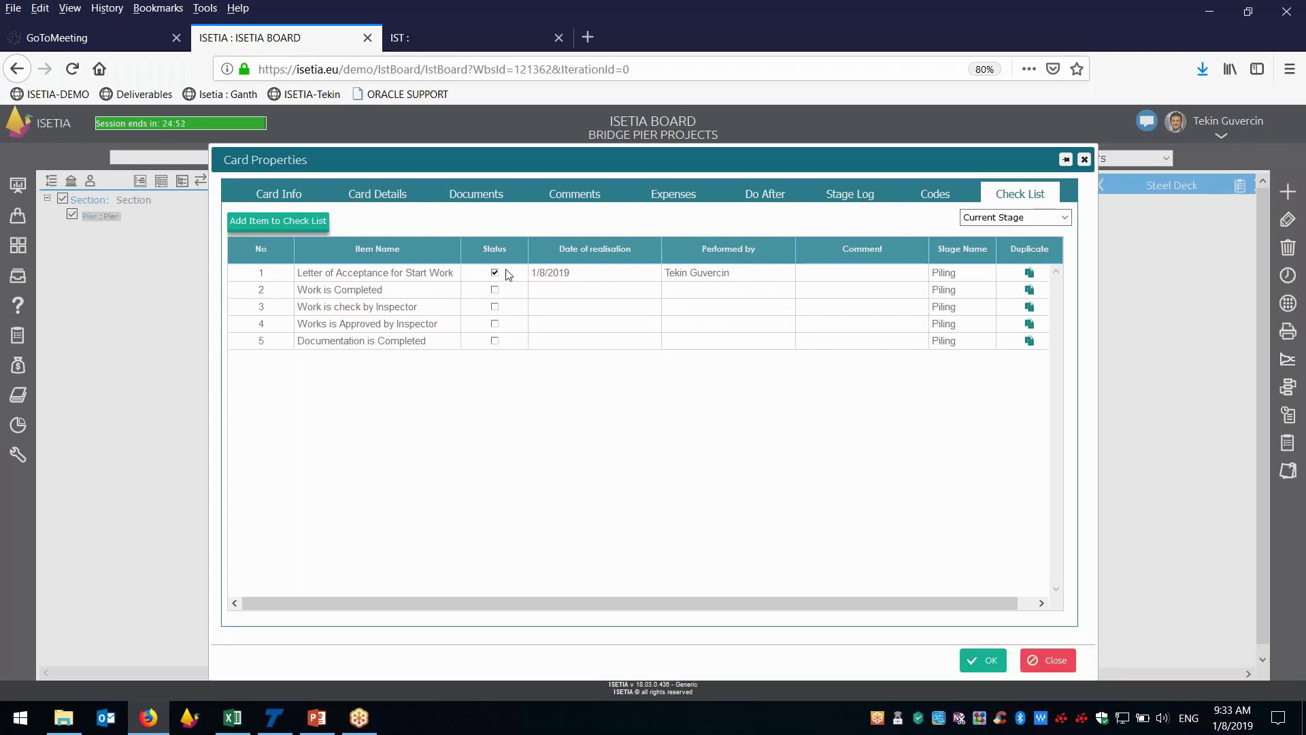
left_click(495, 294)
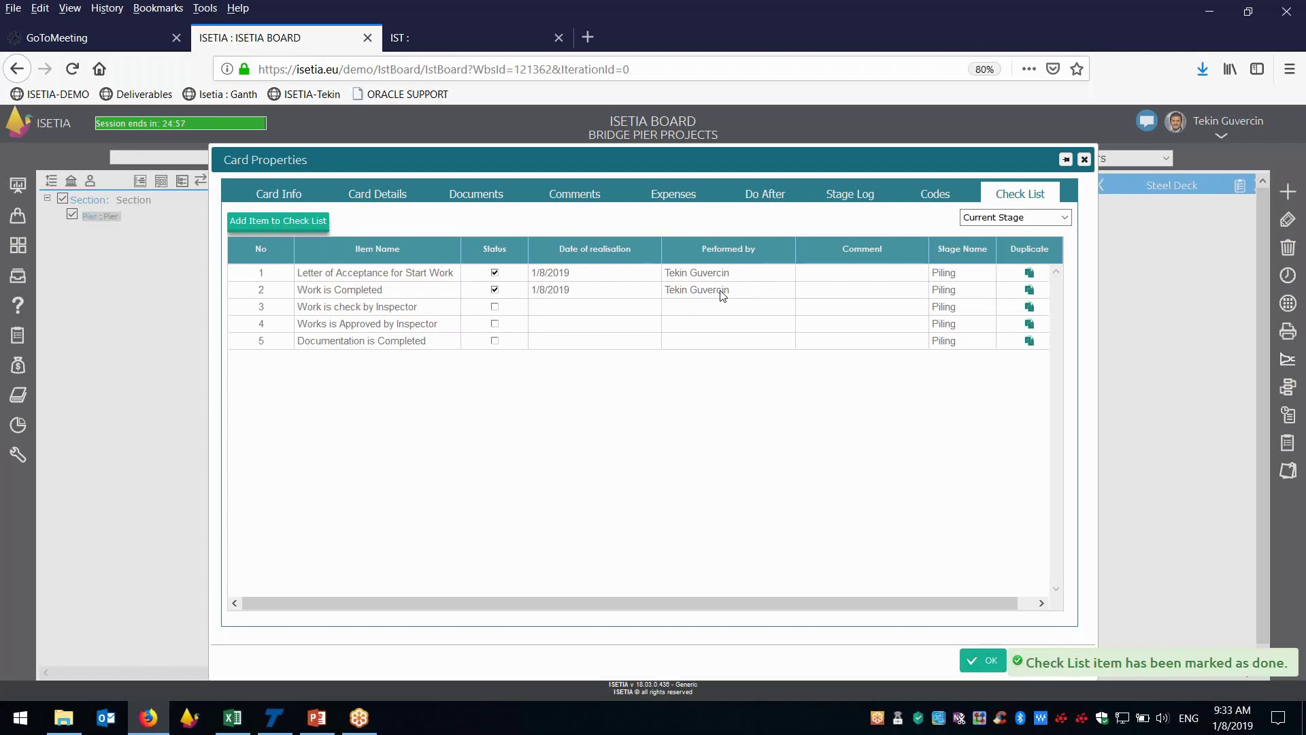
Step: Add the comment "DOne" to the Work is Completed check list item
left_click(839, 291)
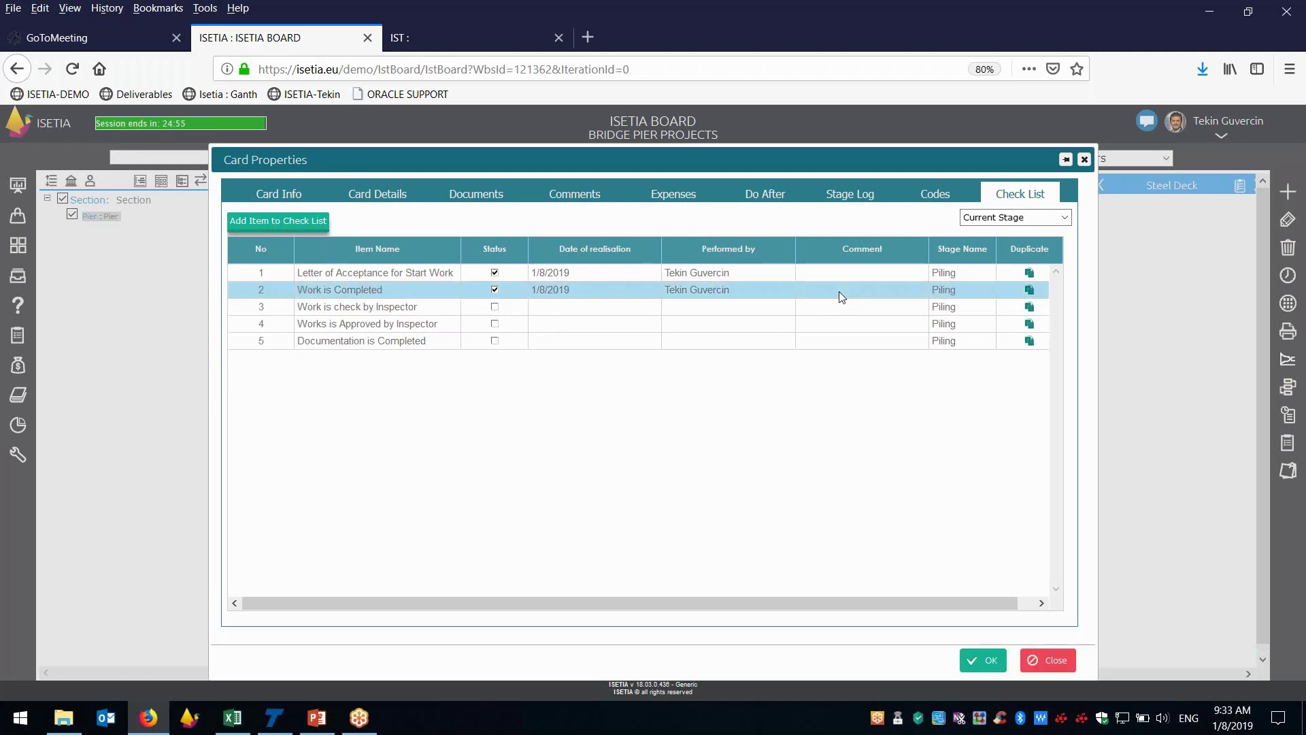
type("DOne")
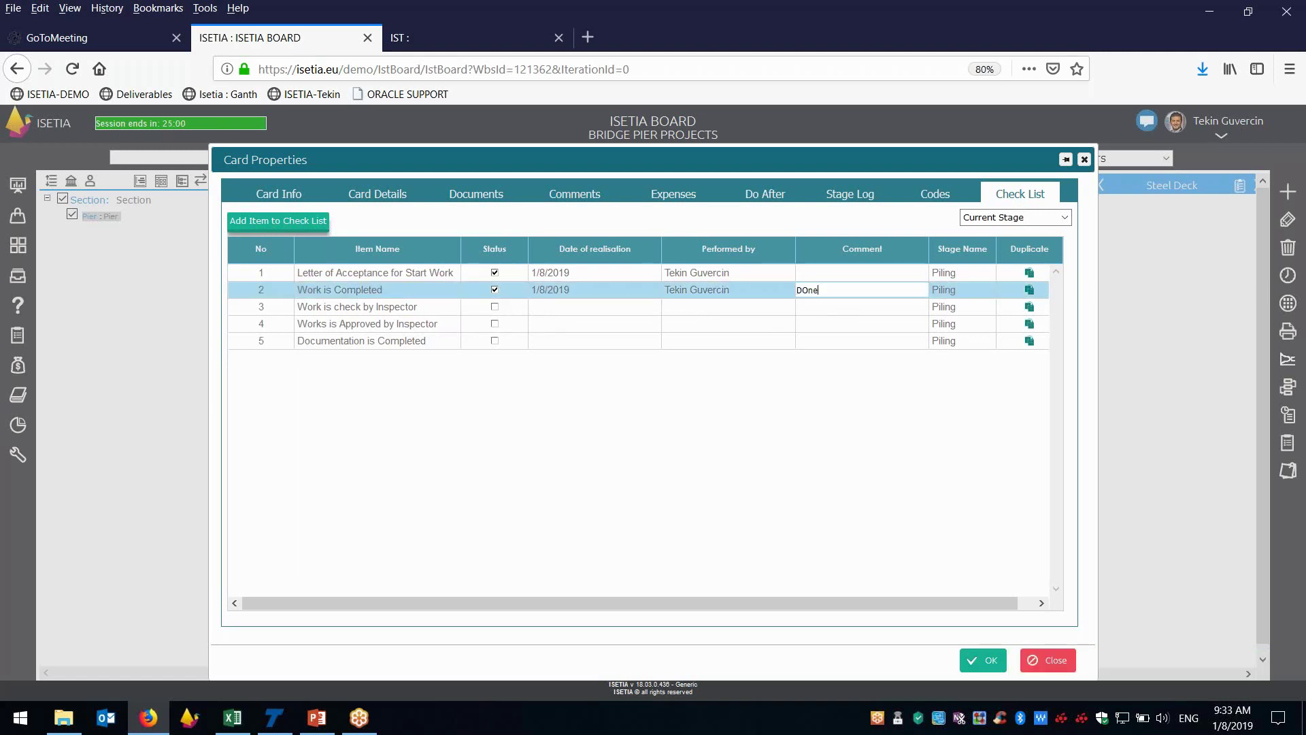
key("Return")
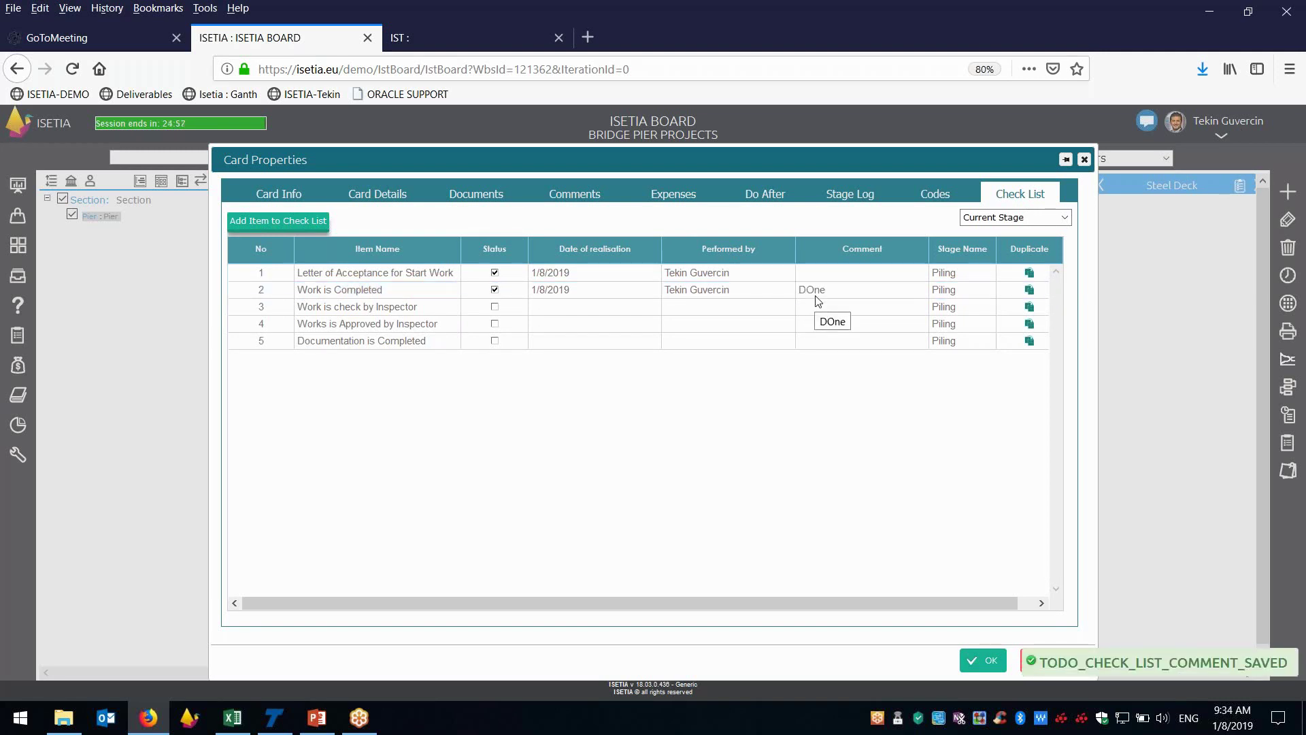
Step: Mark the inspector check, inspector approval and Documentation is Completed items as done, and save the card
left_click(351, 307)
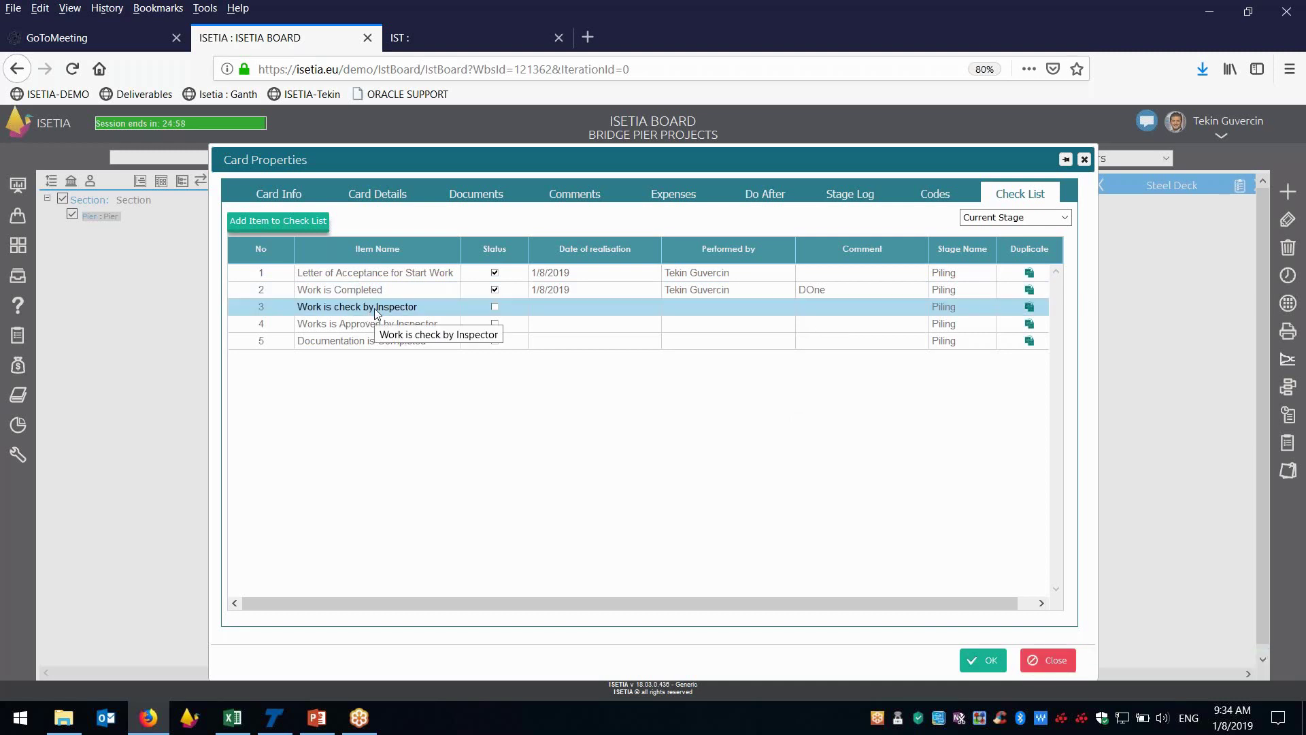
left_click(493, 308)
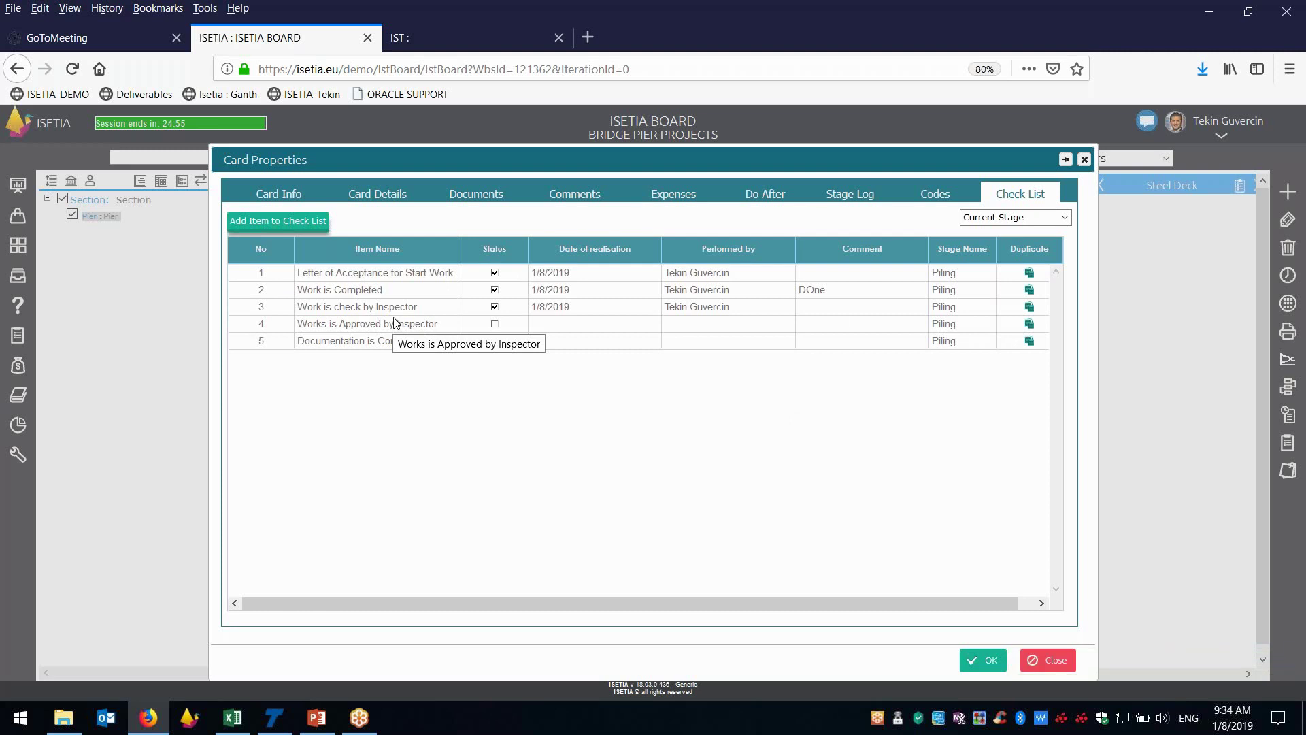
left_click(495, 325)
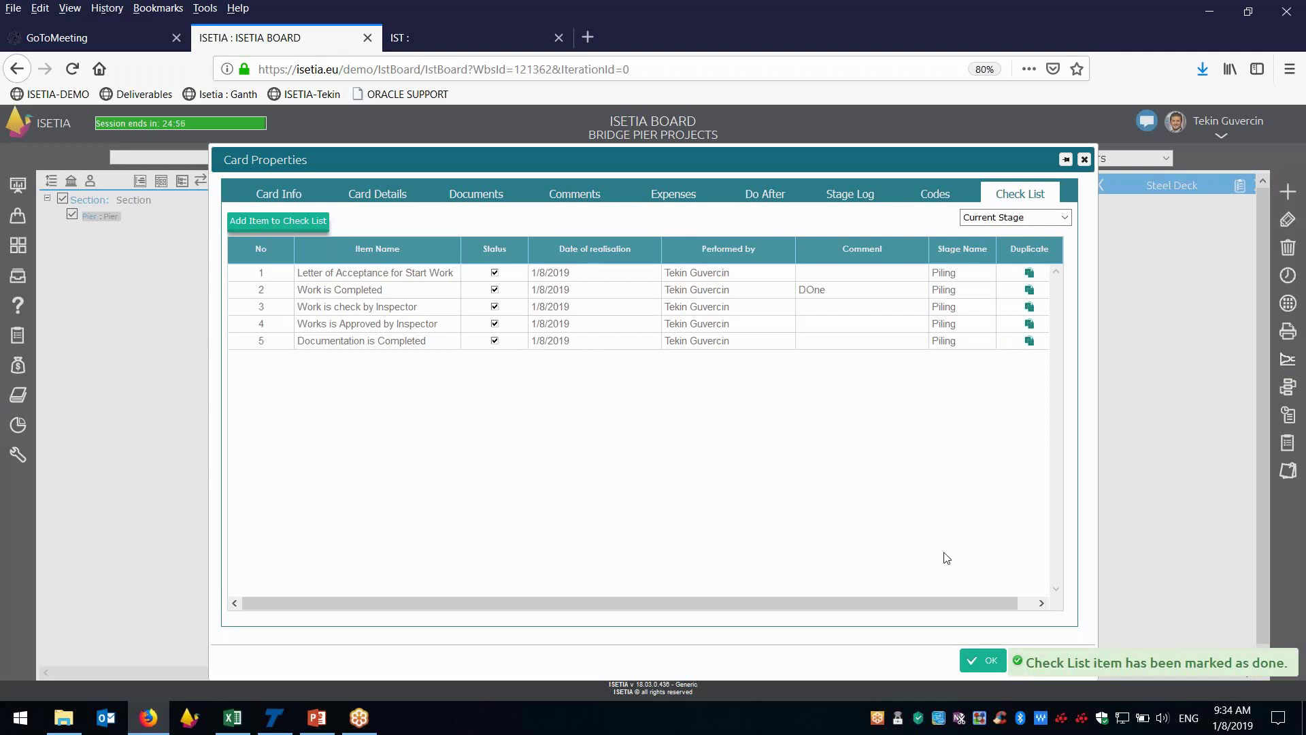
left_click(983, 660)
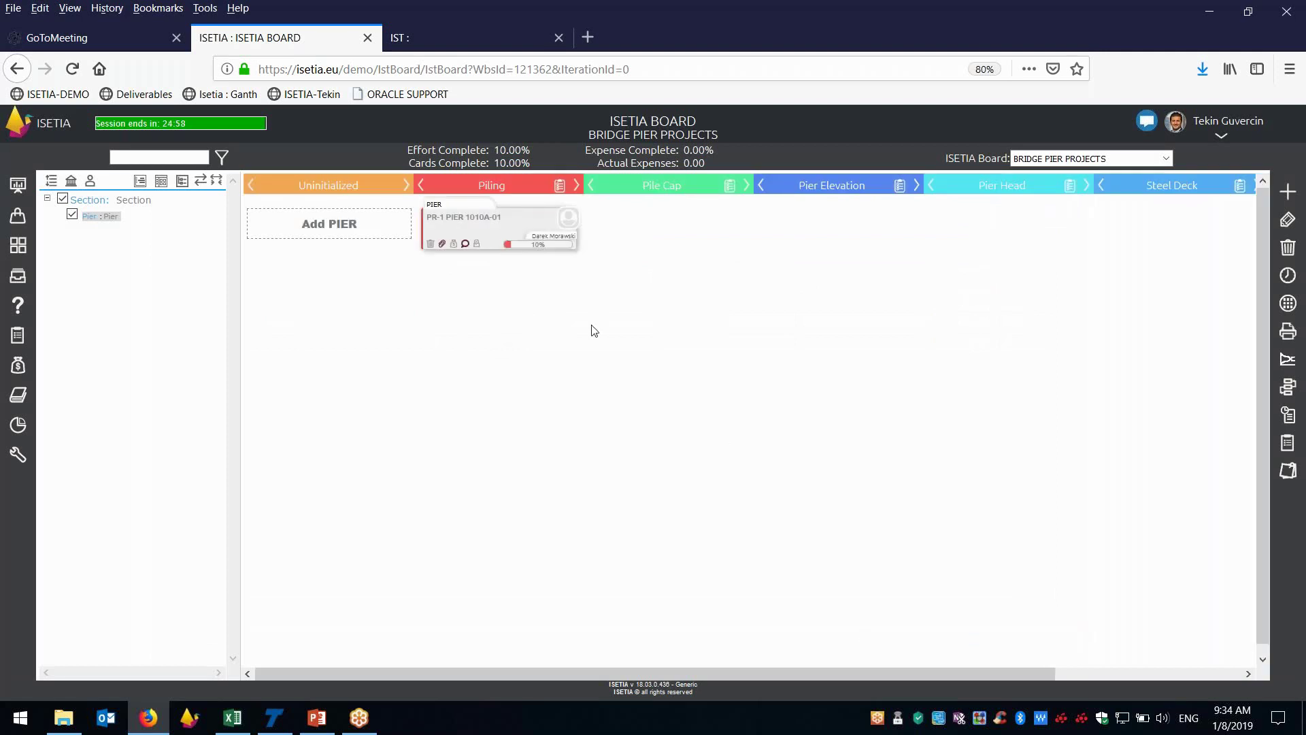
Step: Reopen the PIER 1010A-01 card and review its Piling check list and card info
double_click(505, 238)
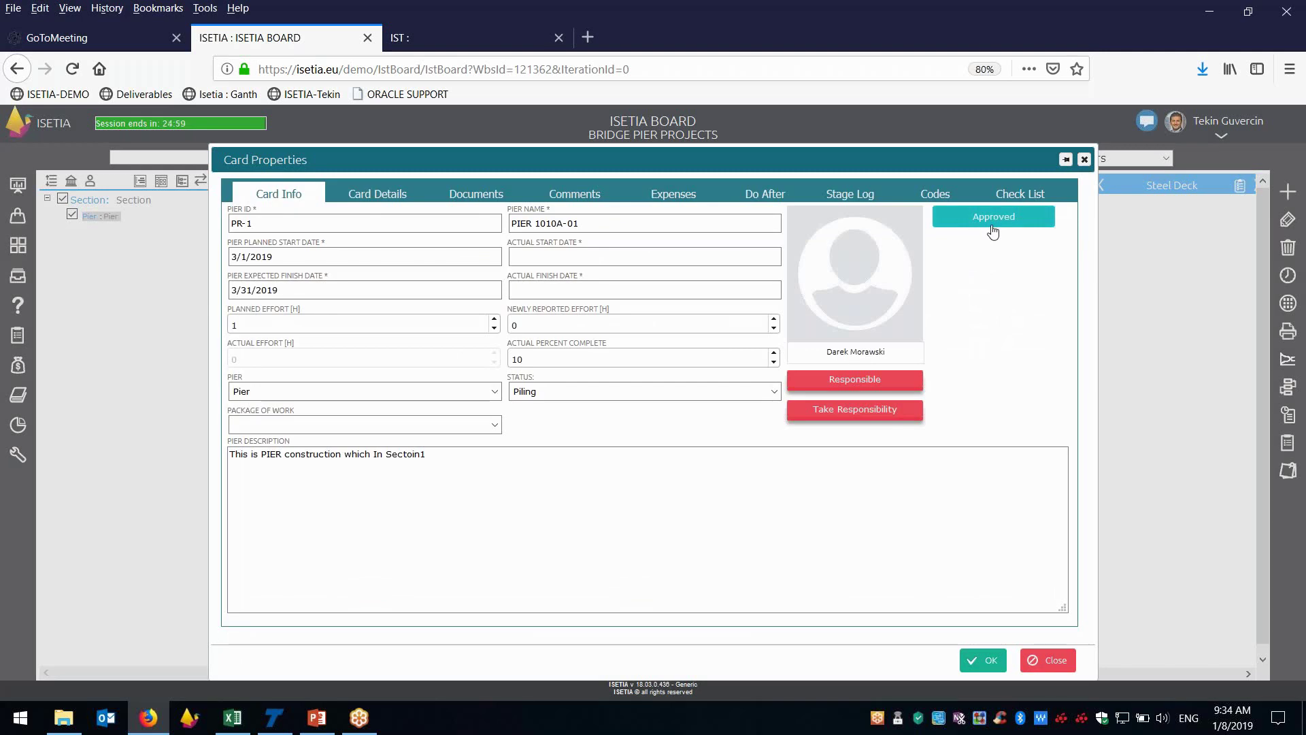
left_click(1008, 195)
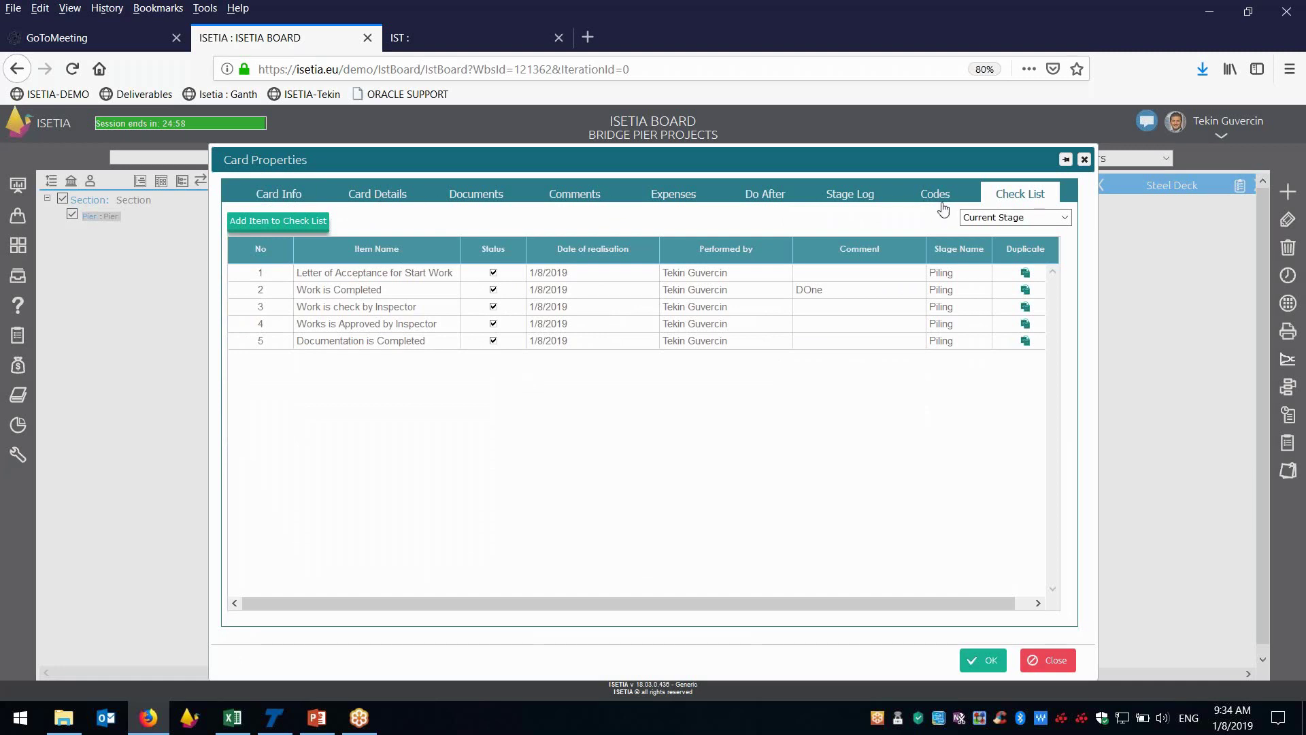
left_click(290, 197)
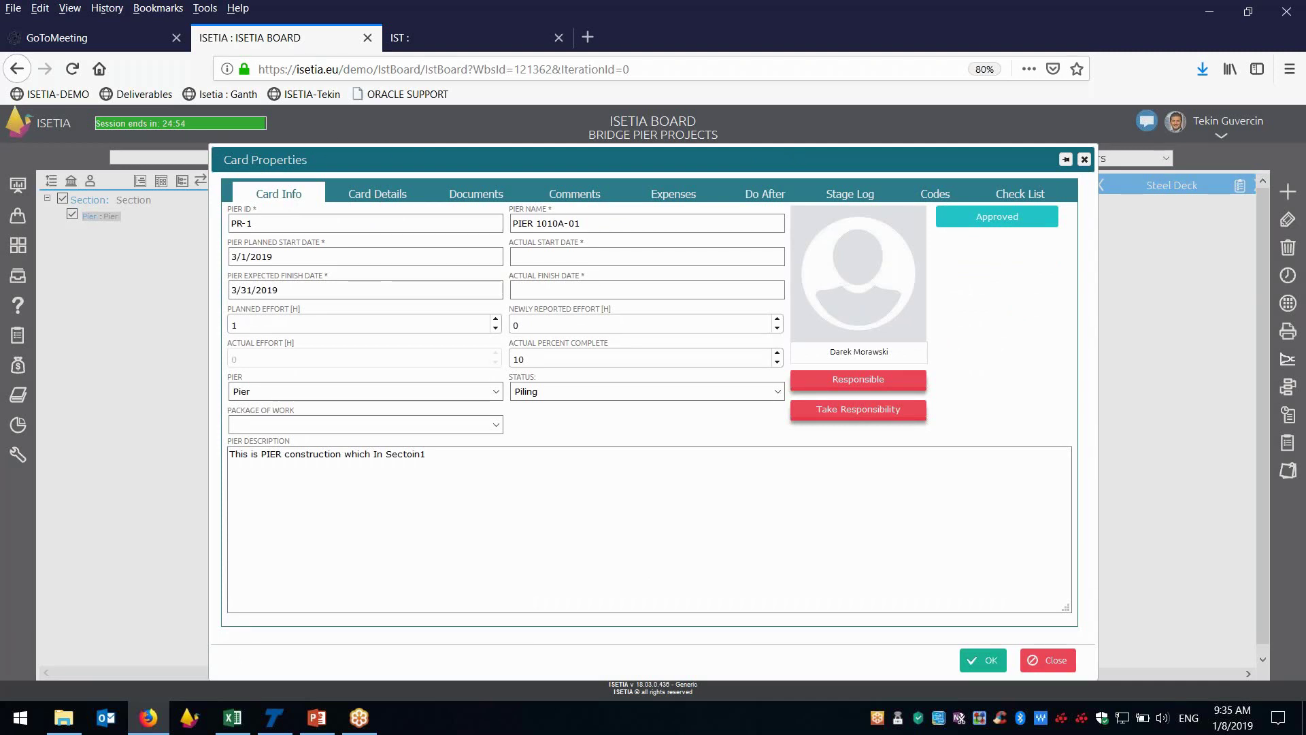
Step: Close the card properties and move the PIER 1010A-01 card from Piling to Pile Cap
left_click_drag(212, 151, 469, 317)
left_click(986, 388)
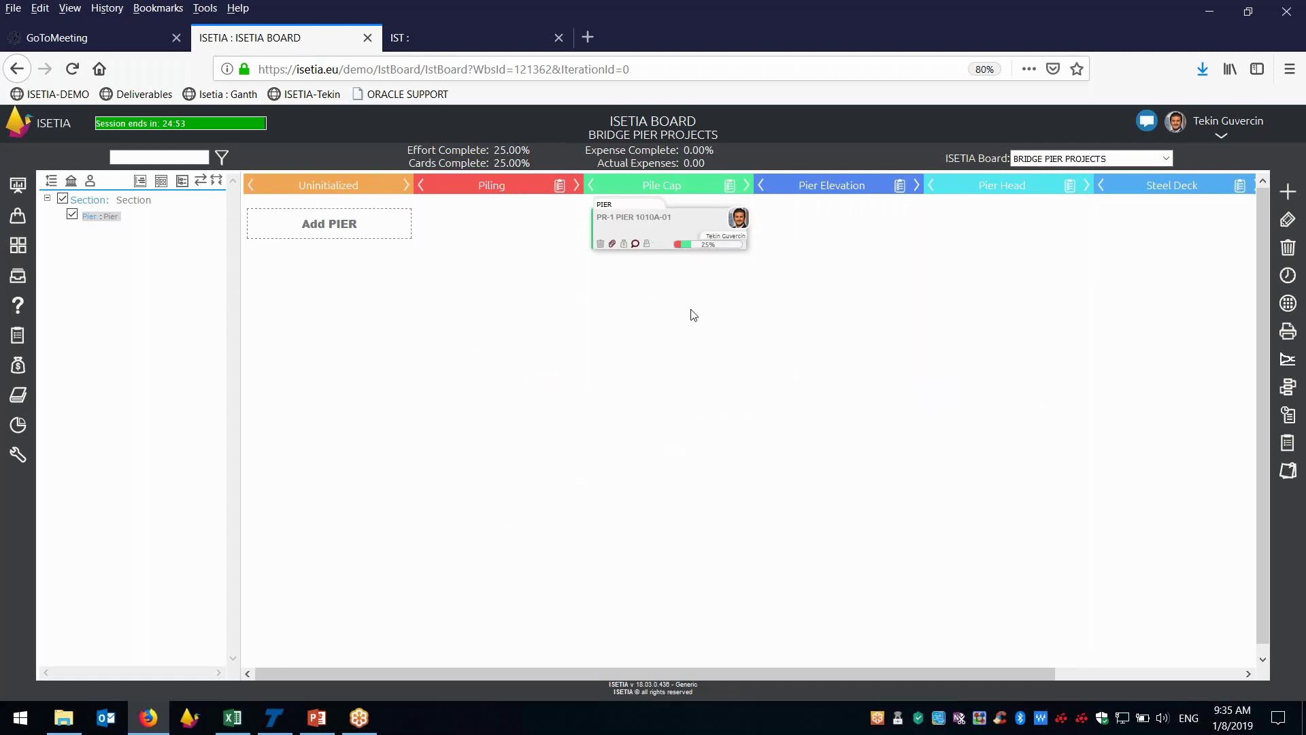
Step: Check the responsible person and percent complete of the card in Pile Cap, and close its properties
left_click(729, 240)
left_click(737, 224)
left_click(665, 190)
double_click(749, 230)
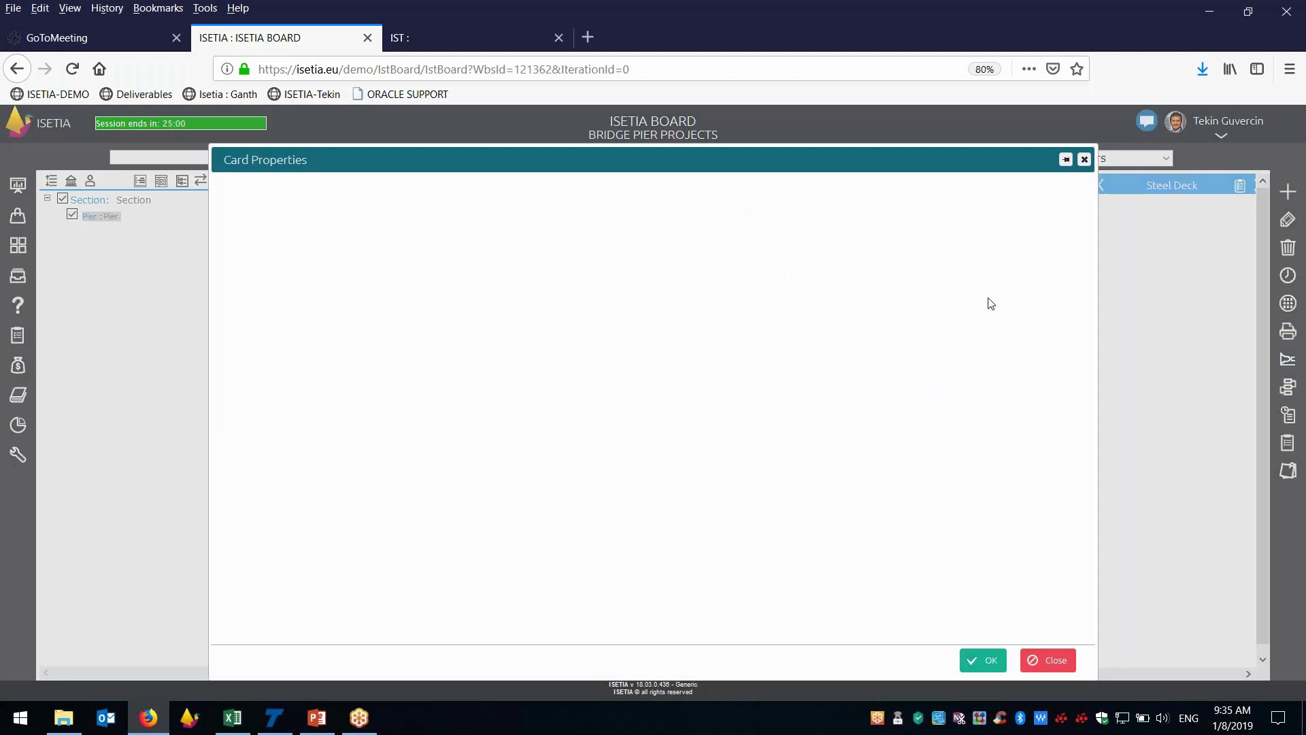
left_click(905, 279)
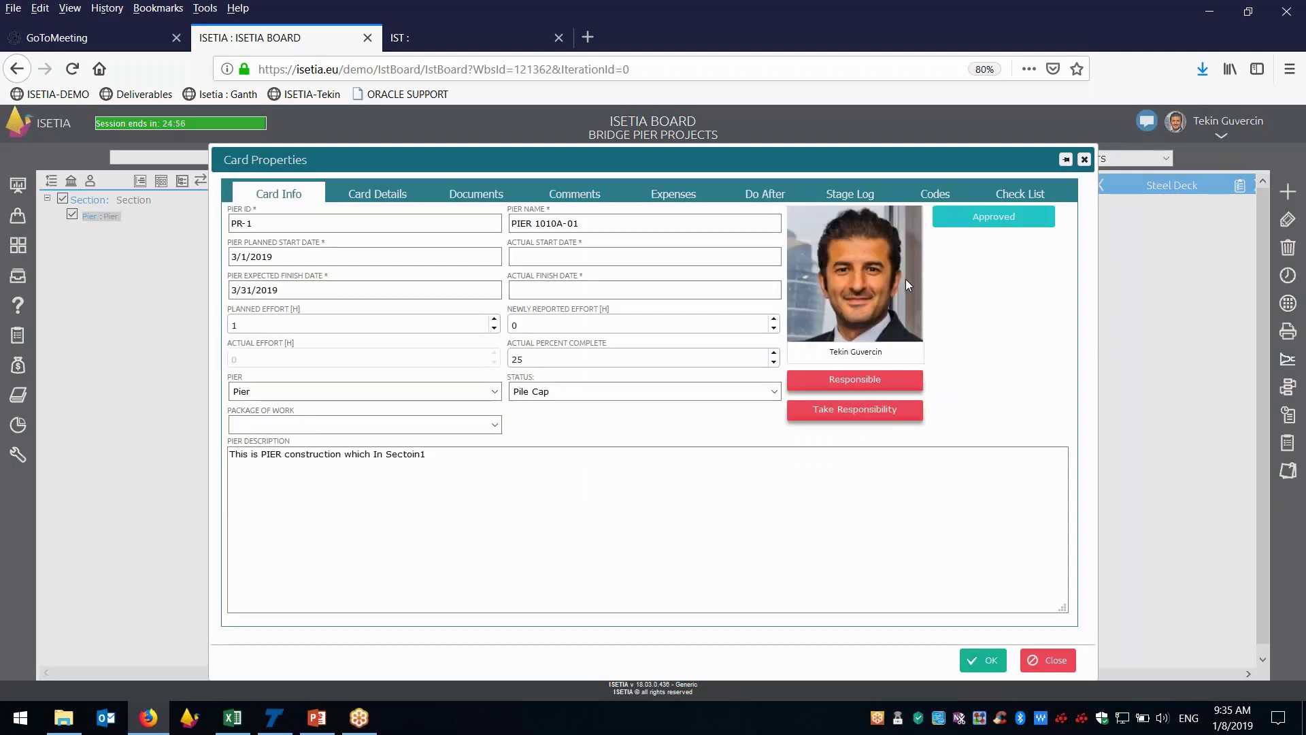
left_click(1084, 159)
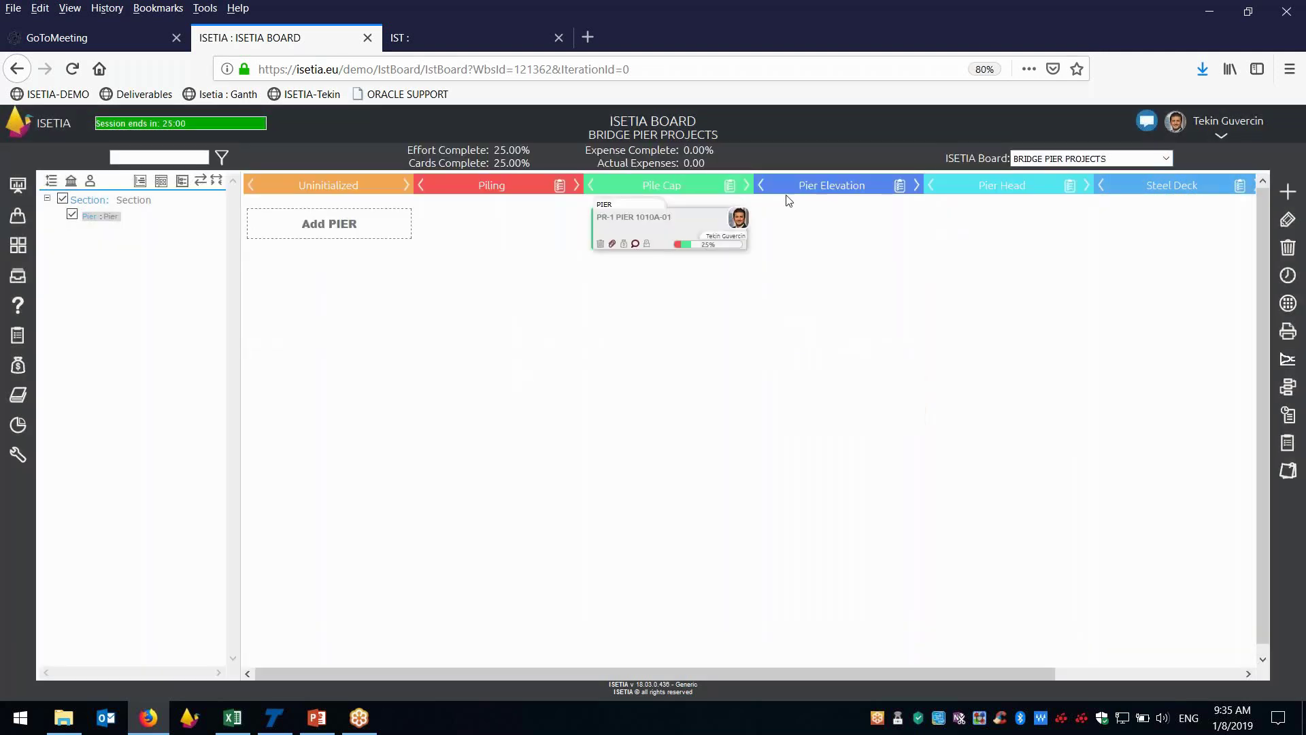
Step: Set the Pile Cap card's actual start date to 1/8/2019 and its actual finish date to 1/29/2019
double_click(676, 225)
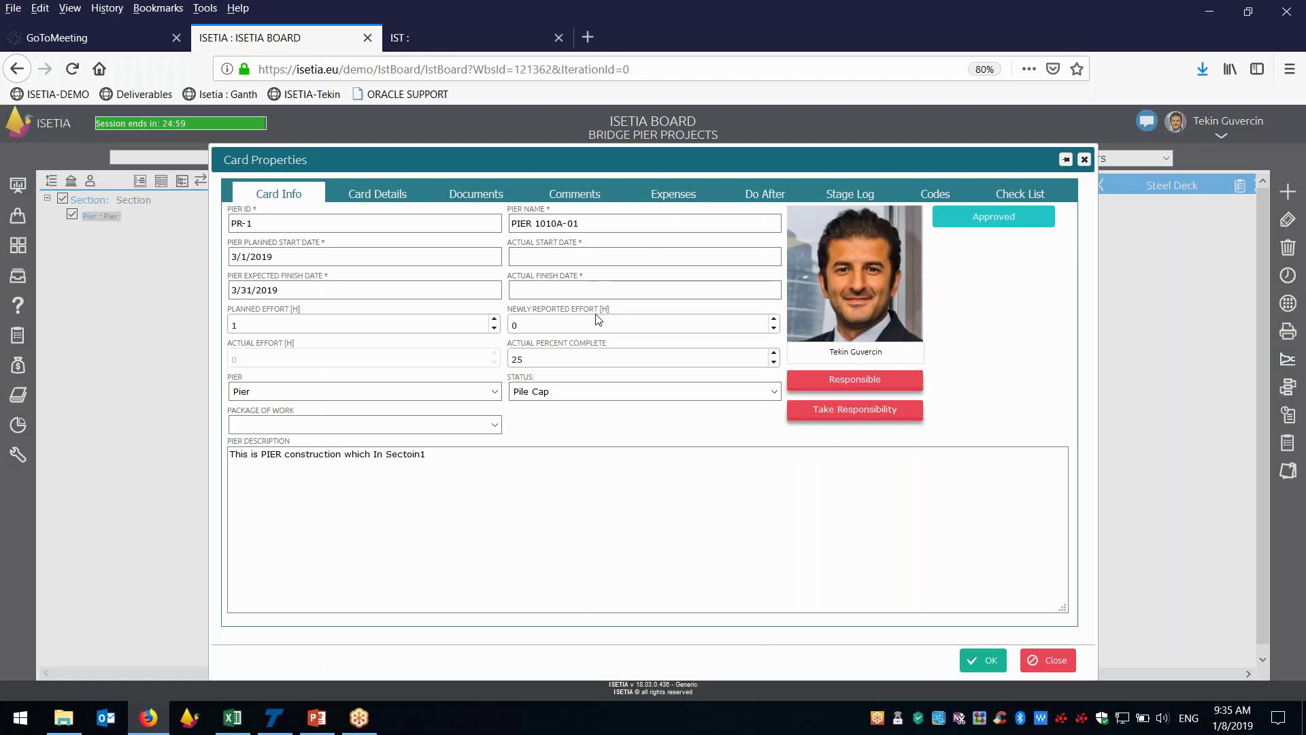
left_click(559, 258)
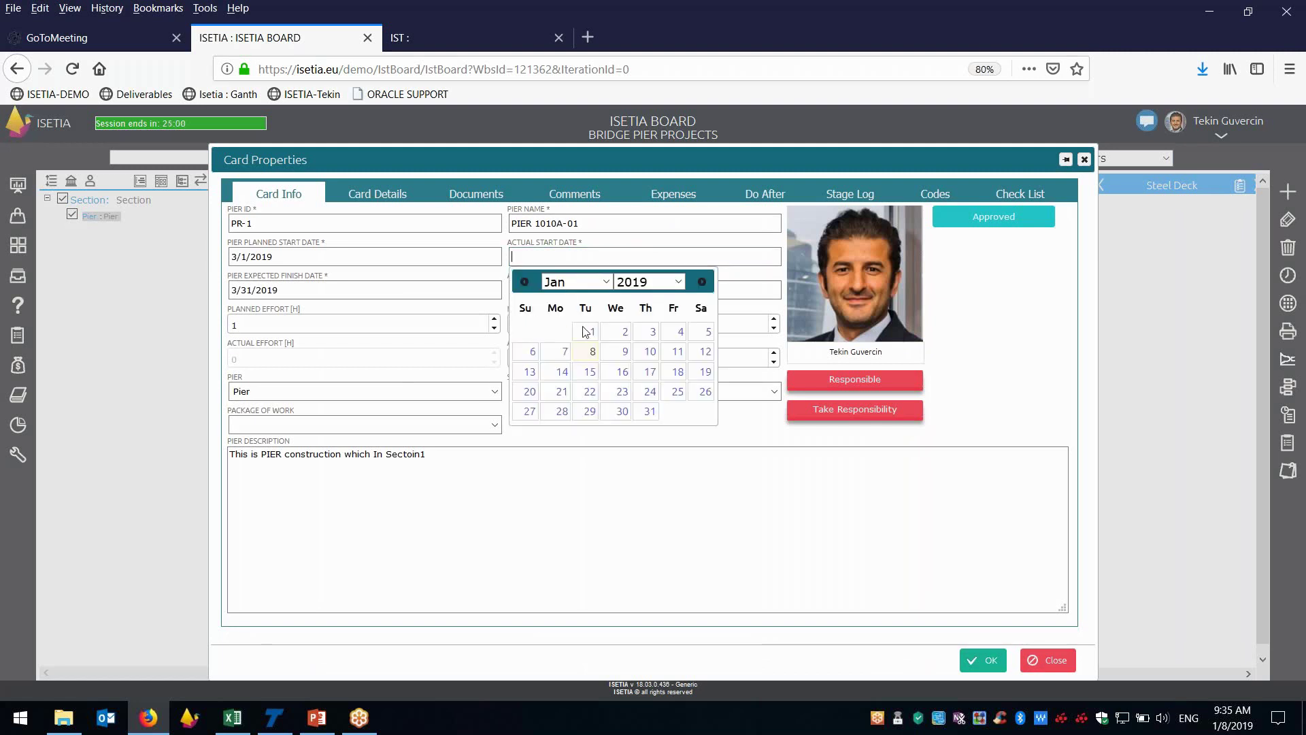
left_click(592, 351)
left_click(575, 289)
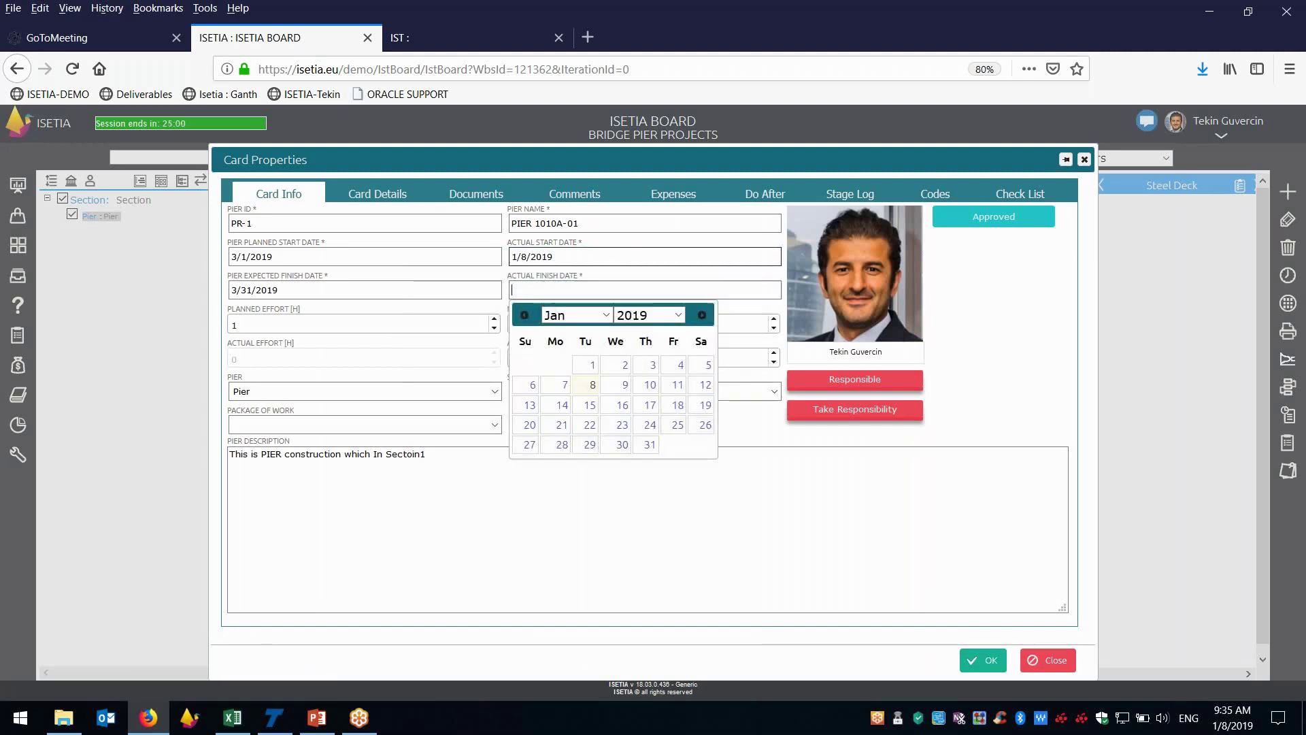
left_click(590, 445)
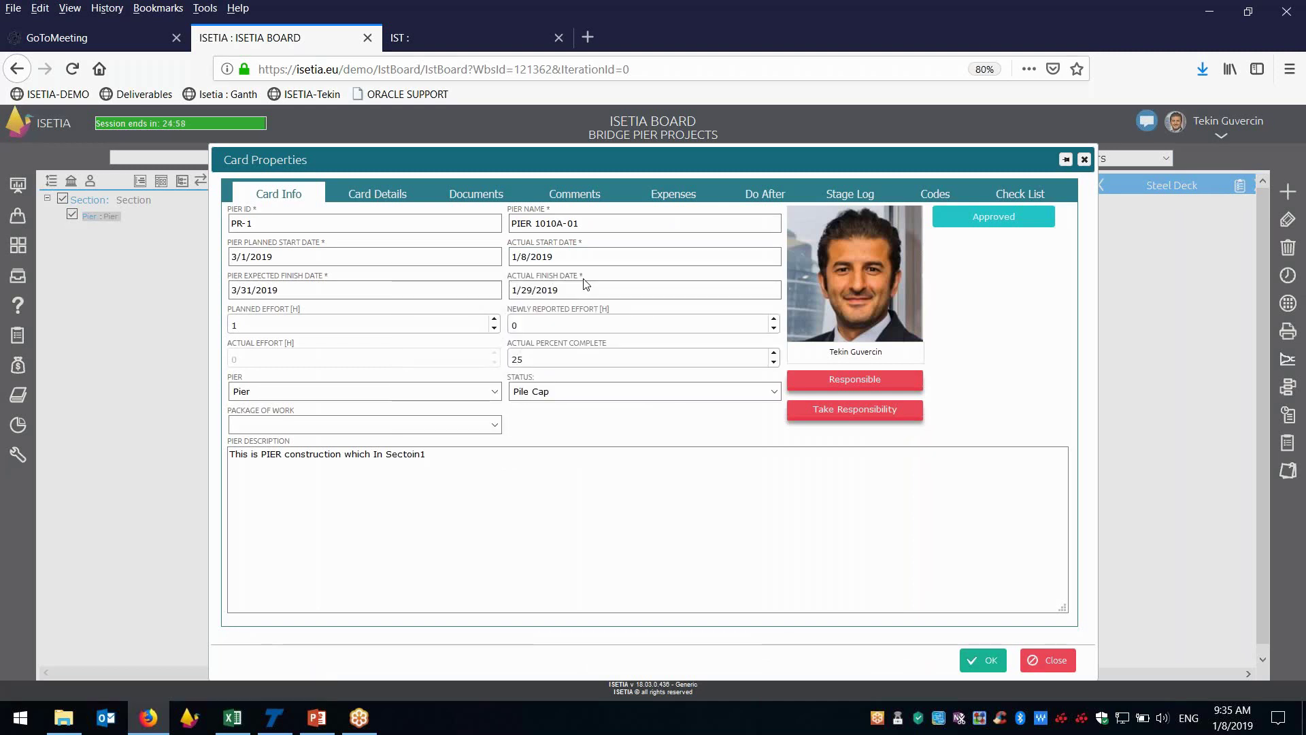
left_click(572, 295)
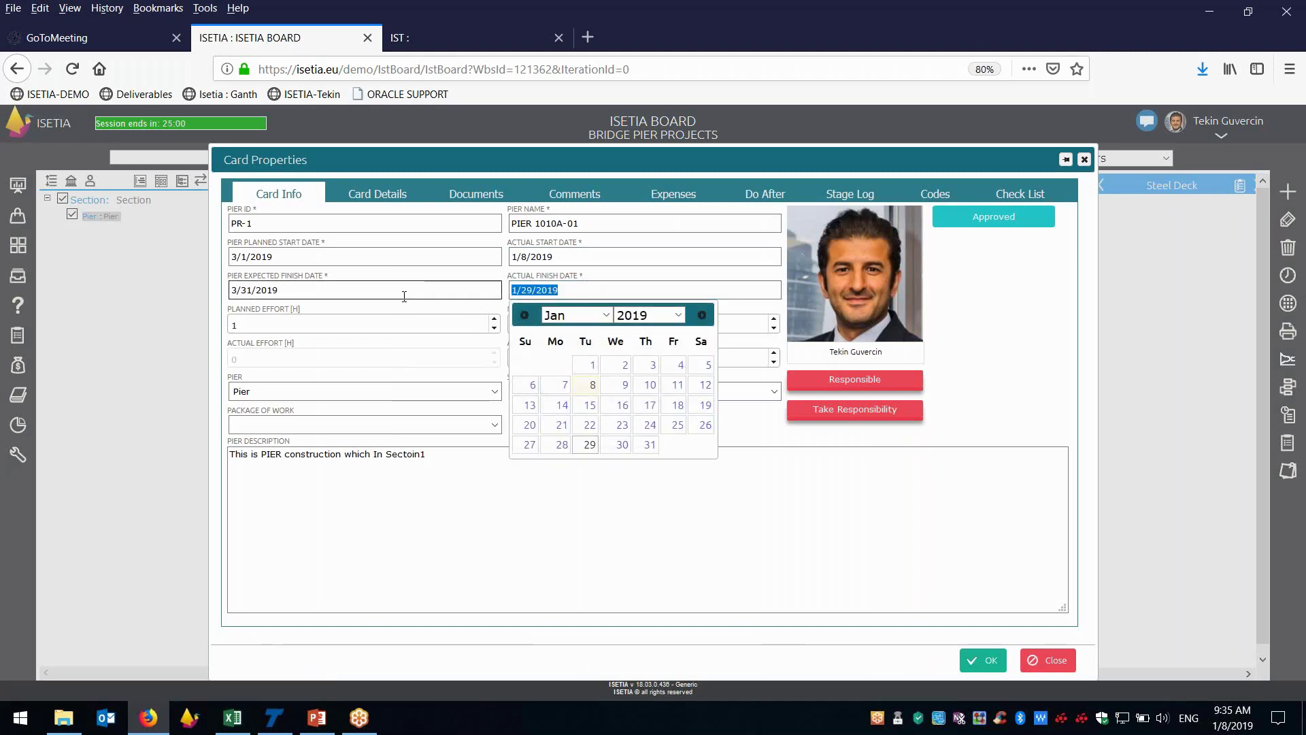
Step: View the card's Pile Cap check list and close the card properties without saving
left_click(1011, 197)
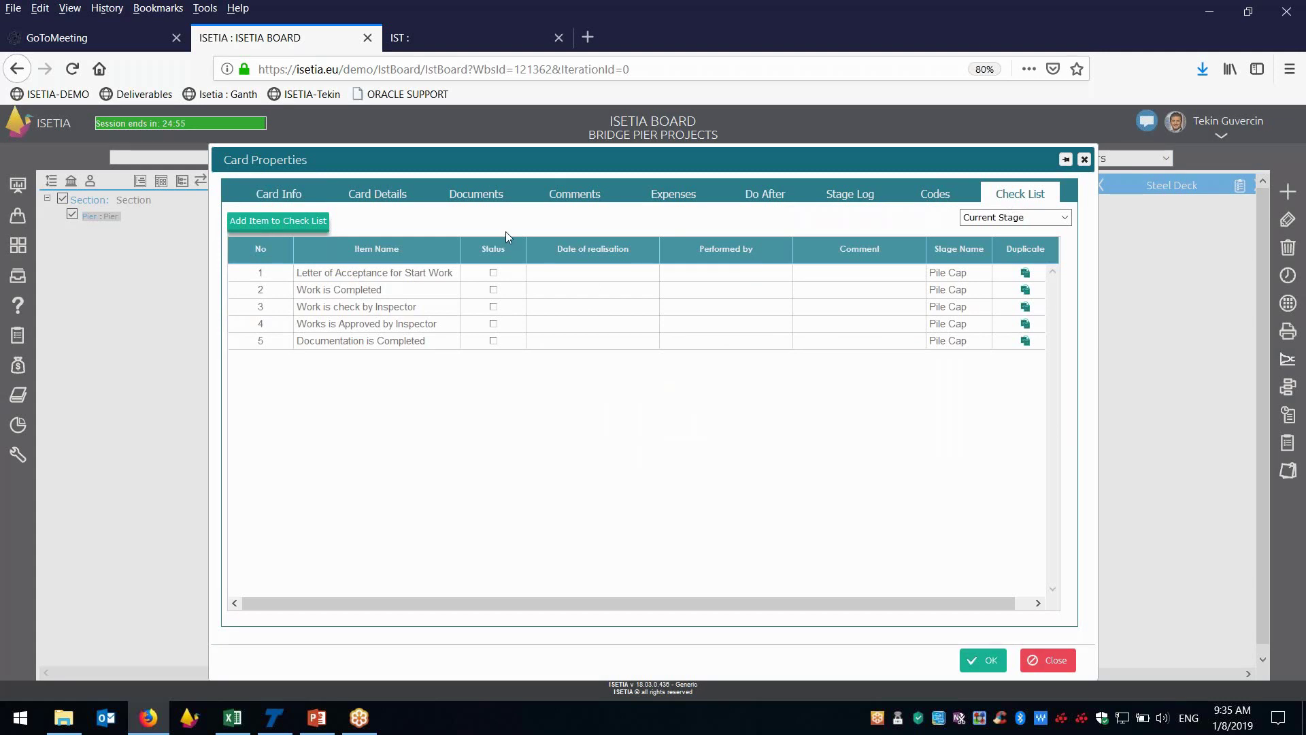
left_click(1084, 160)
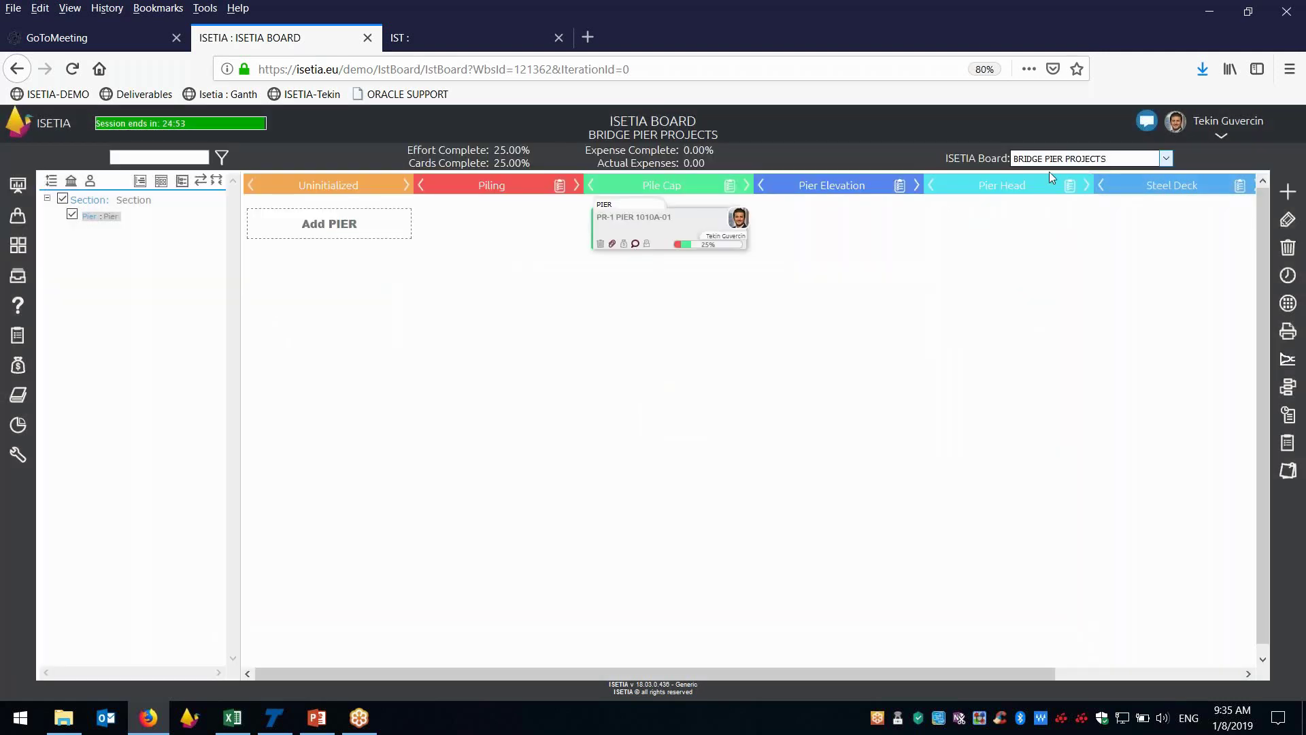
Step: Try to move the PIER 1010A-01 card from Pile Cap to Pier Elevation, and dismiss the notice
left_click_drag(732, 231, 824, 226)
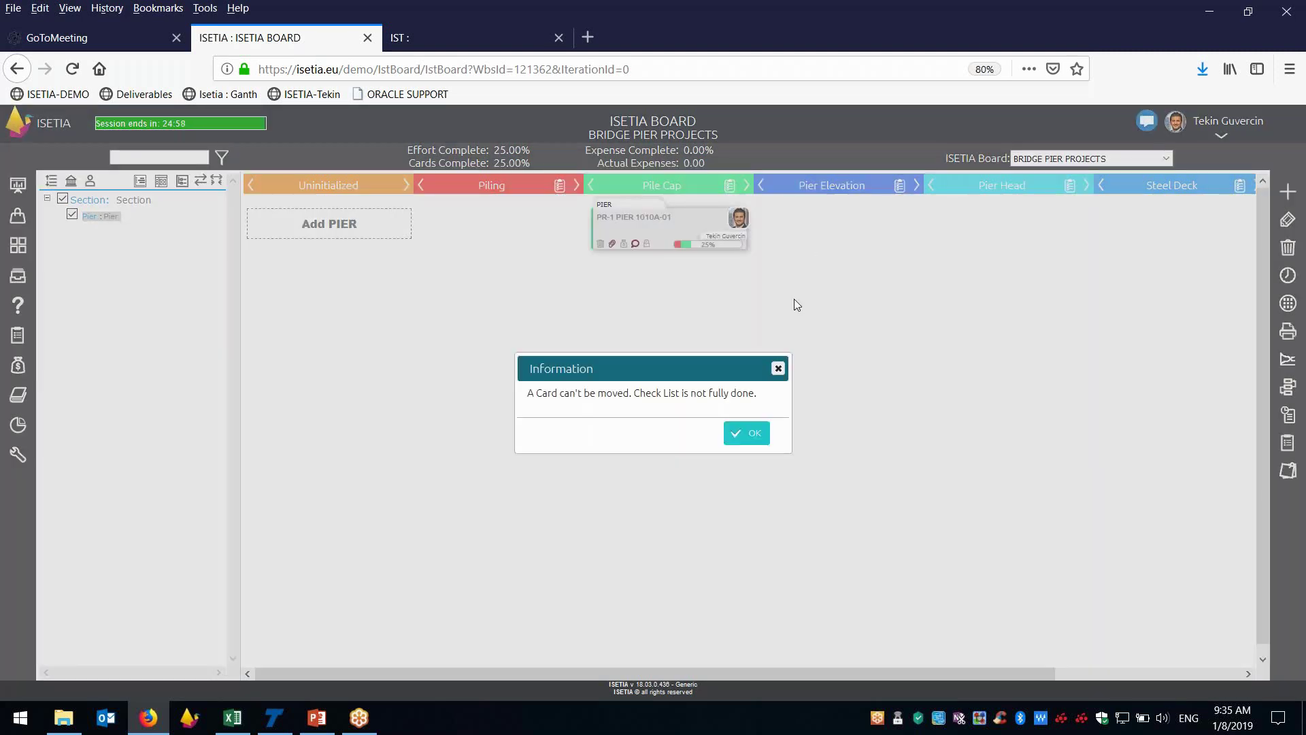
left_click(745, 433)
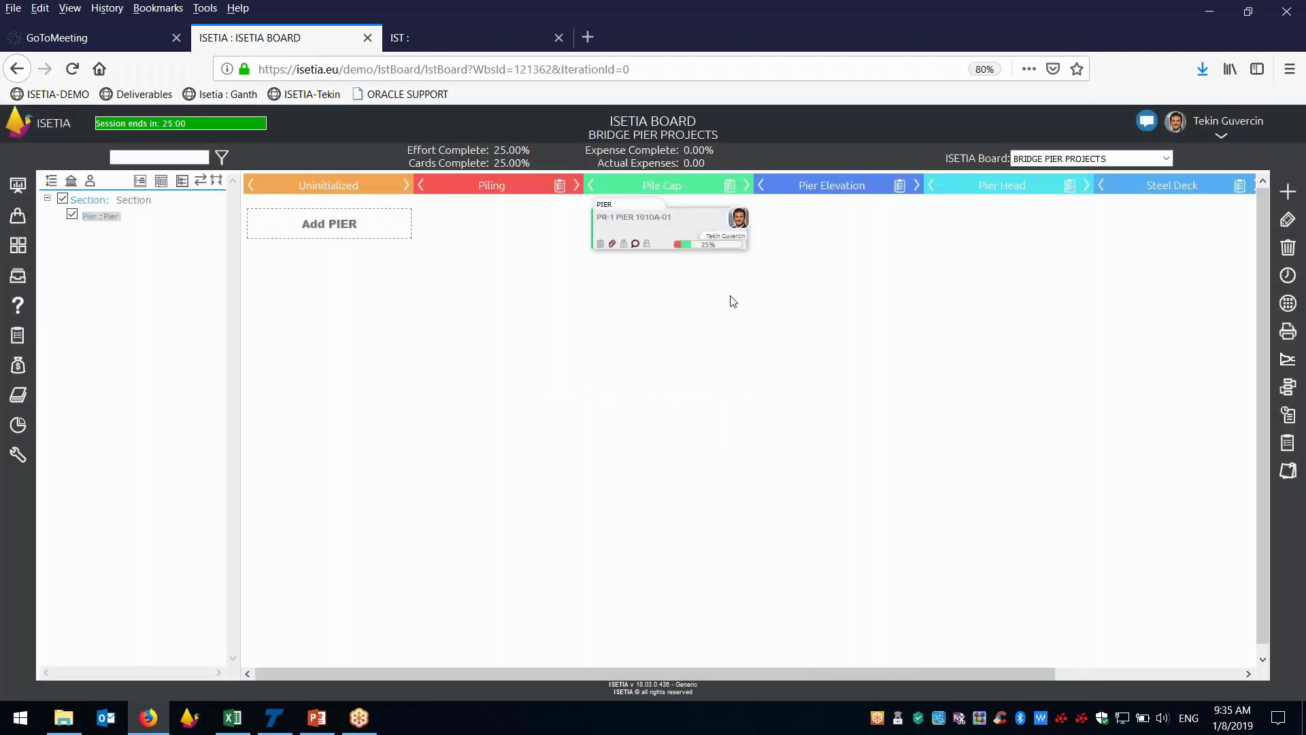
Step: Delete the PIER 1010A-01 card from the bridge pier board
left_click(602, 251)
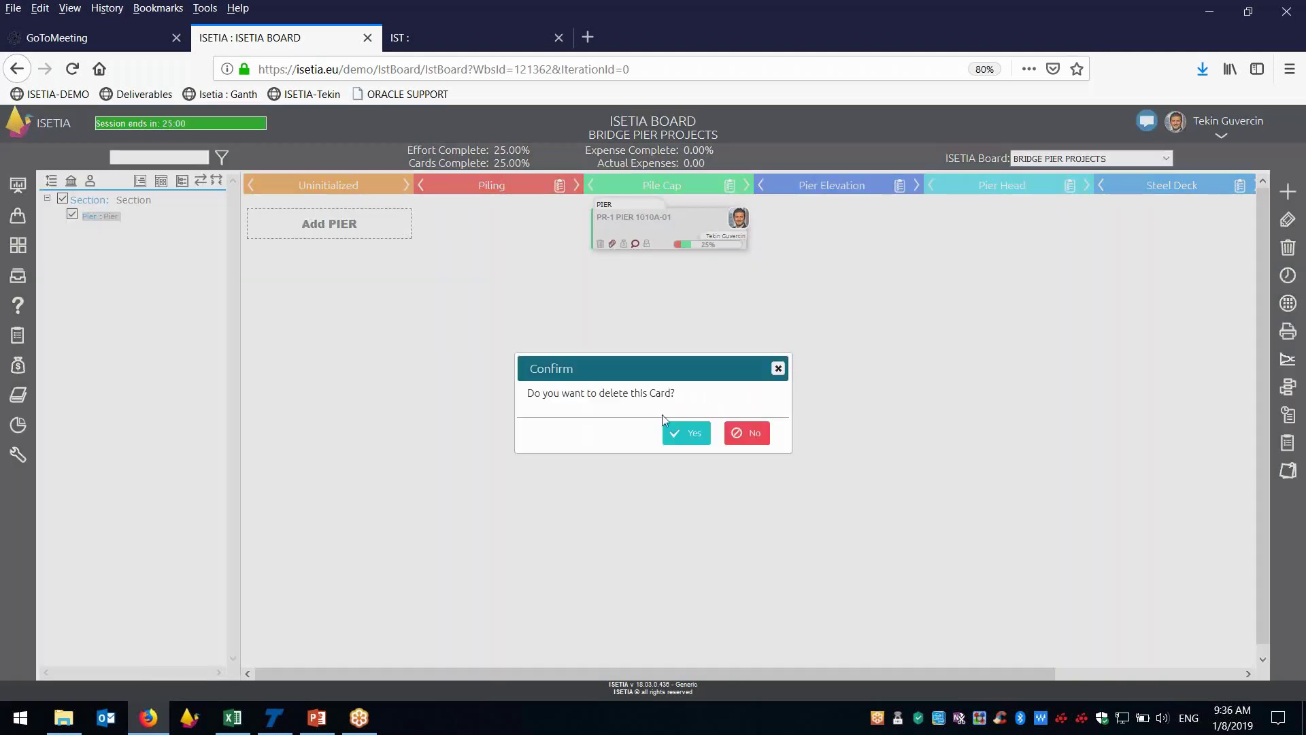
left_click(685, 435)
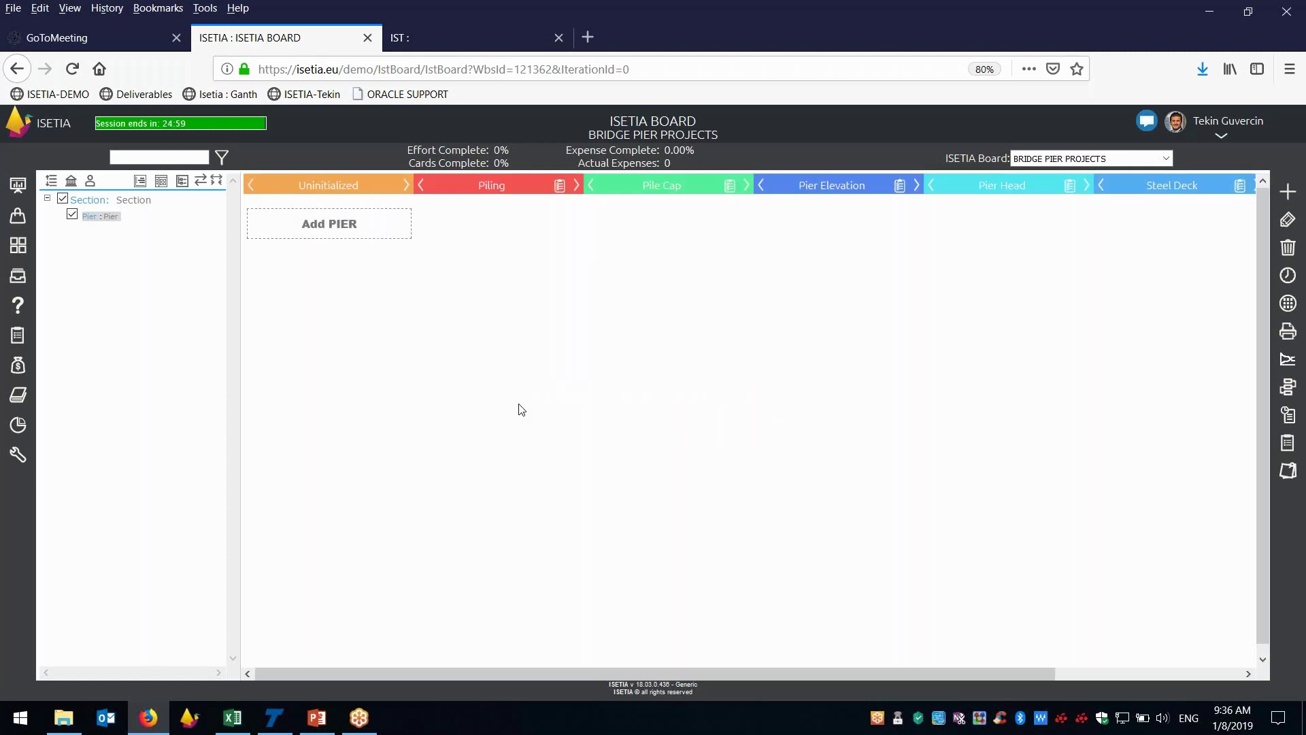
Step: Switch to the PIER TILOS TO ISETIA IMPORT TEMPLATE workbook in Excel and select the To-Do IDs in A3:A10
left_click(228, 721)
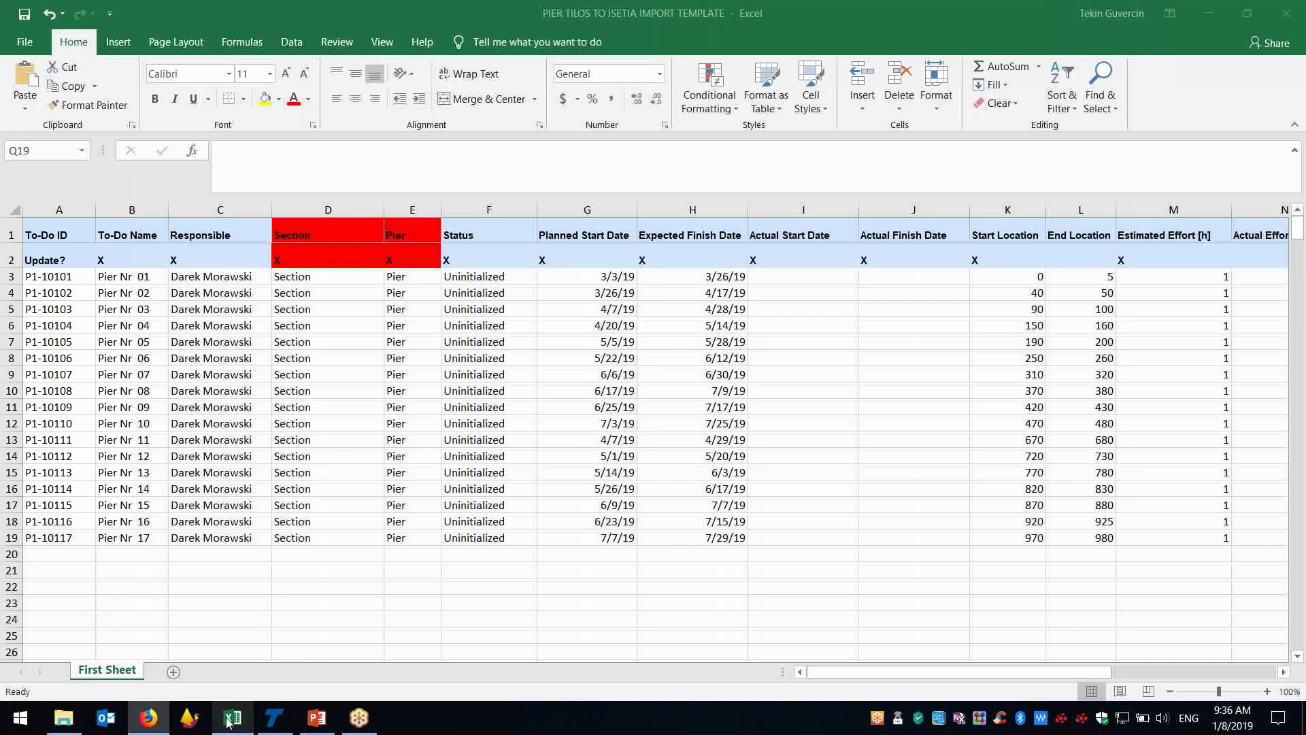
left_click_drag(51, 279, 1211, 555)
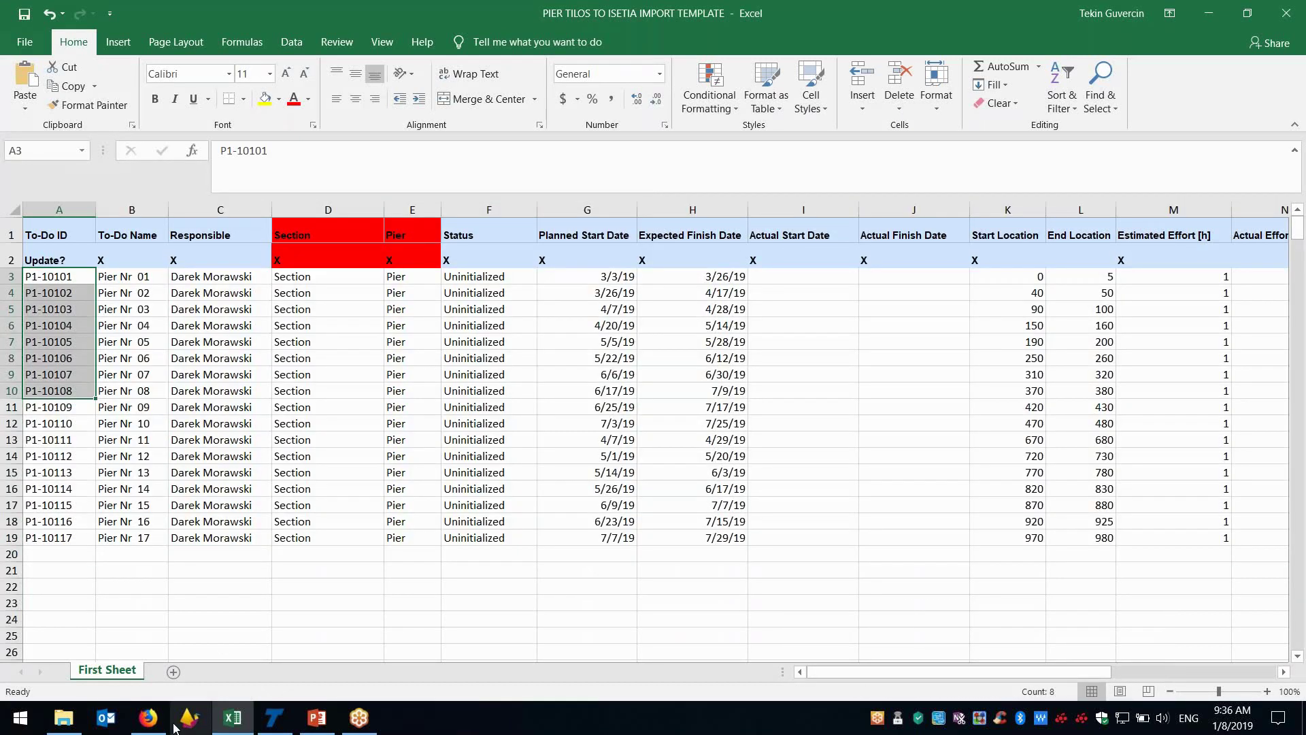
Step: Switch to the ISETIA board in Firefox and open its card list in the TILOS IMPORT view
left_click(151, 722)
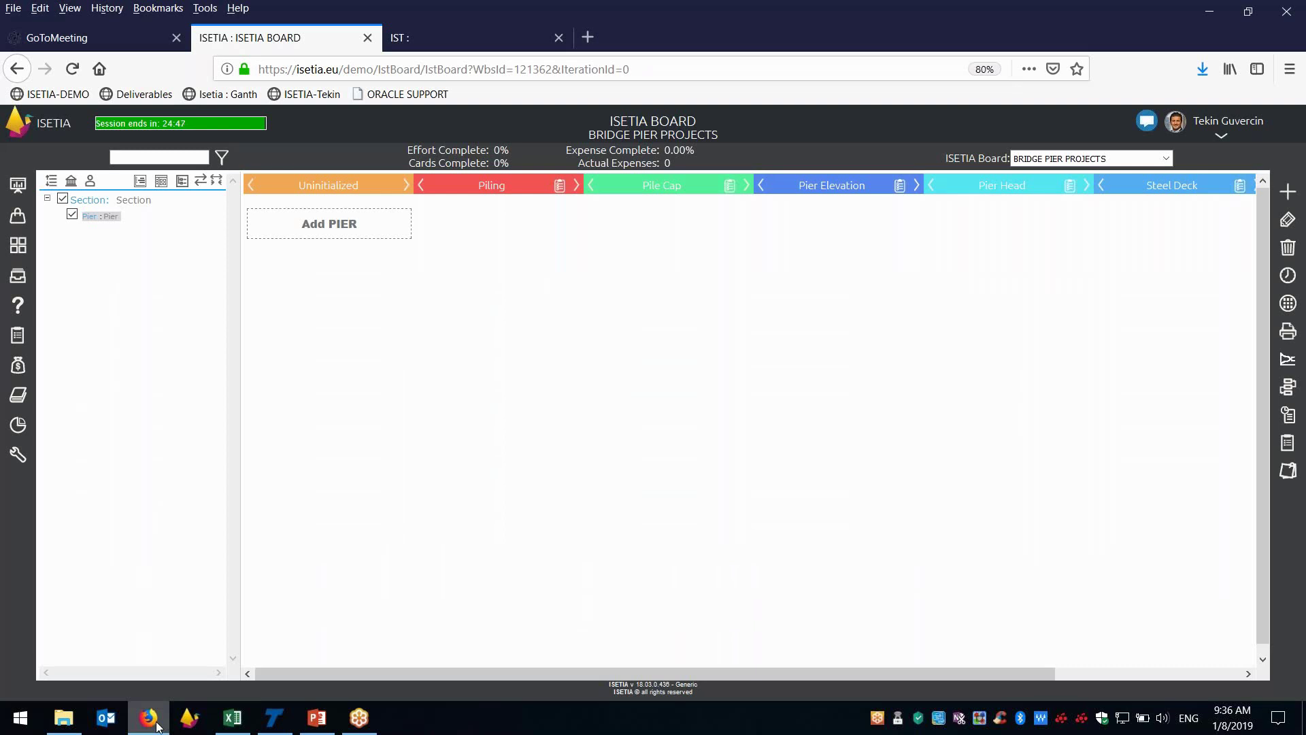
left_click(1288, 306)
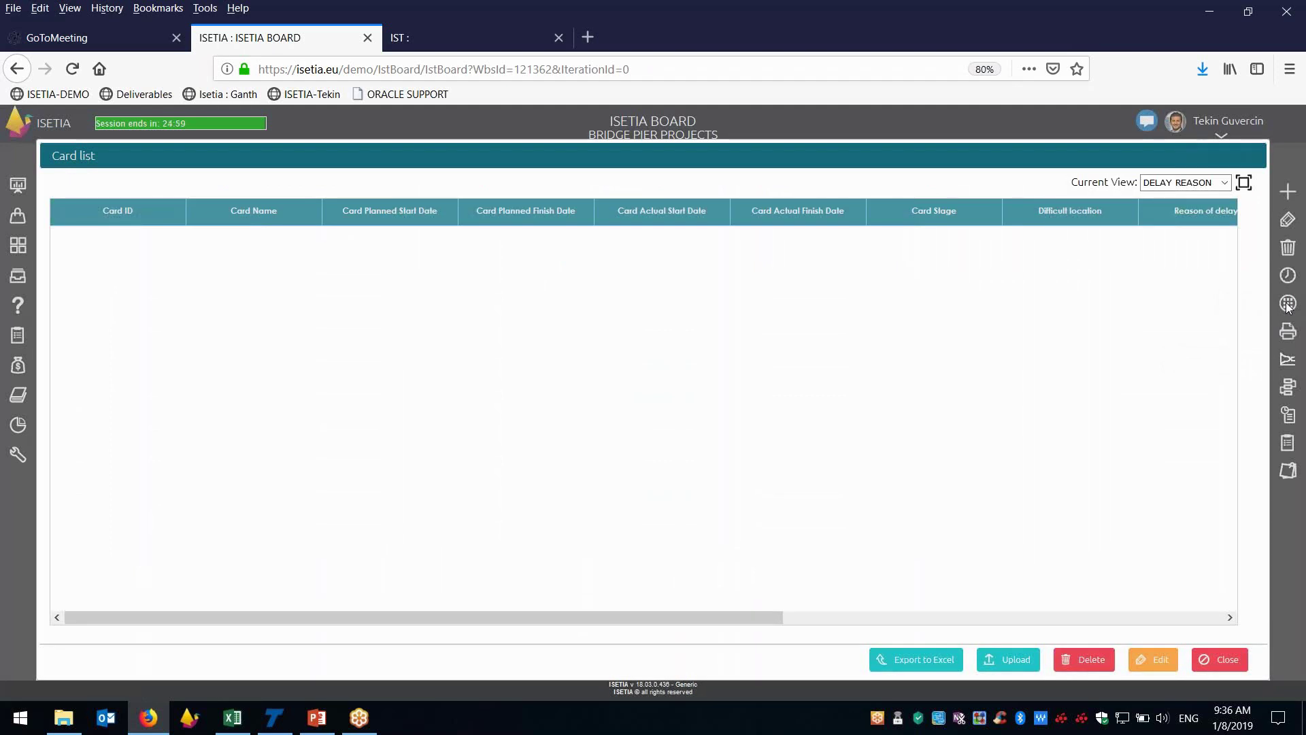
left_click(1227, 187)
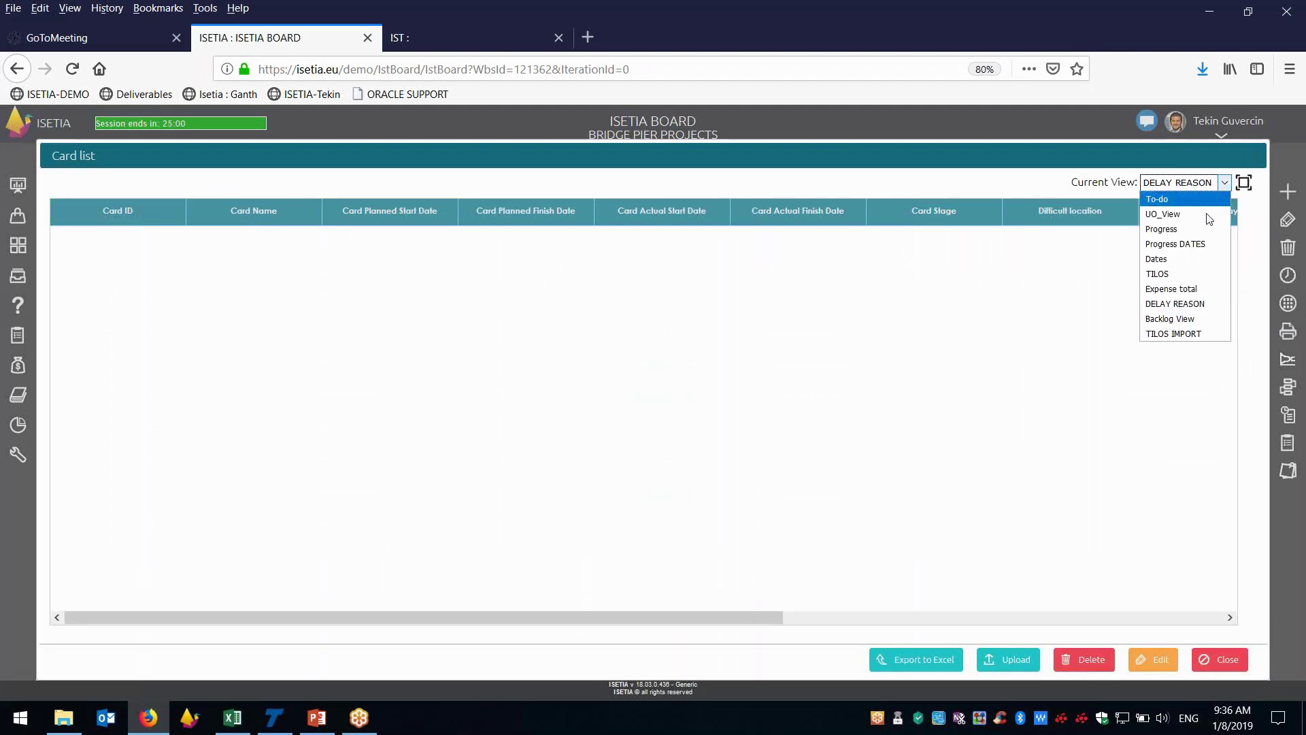
left_click(1164, 334)
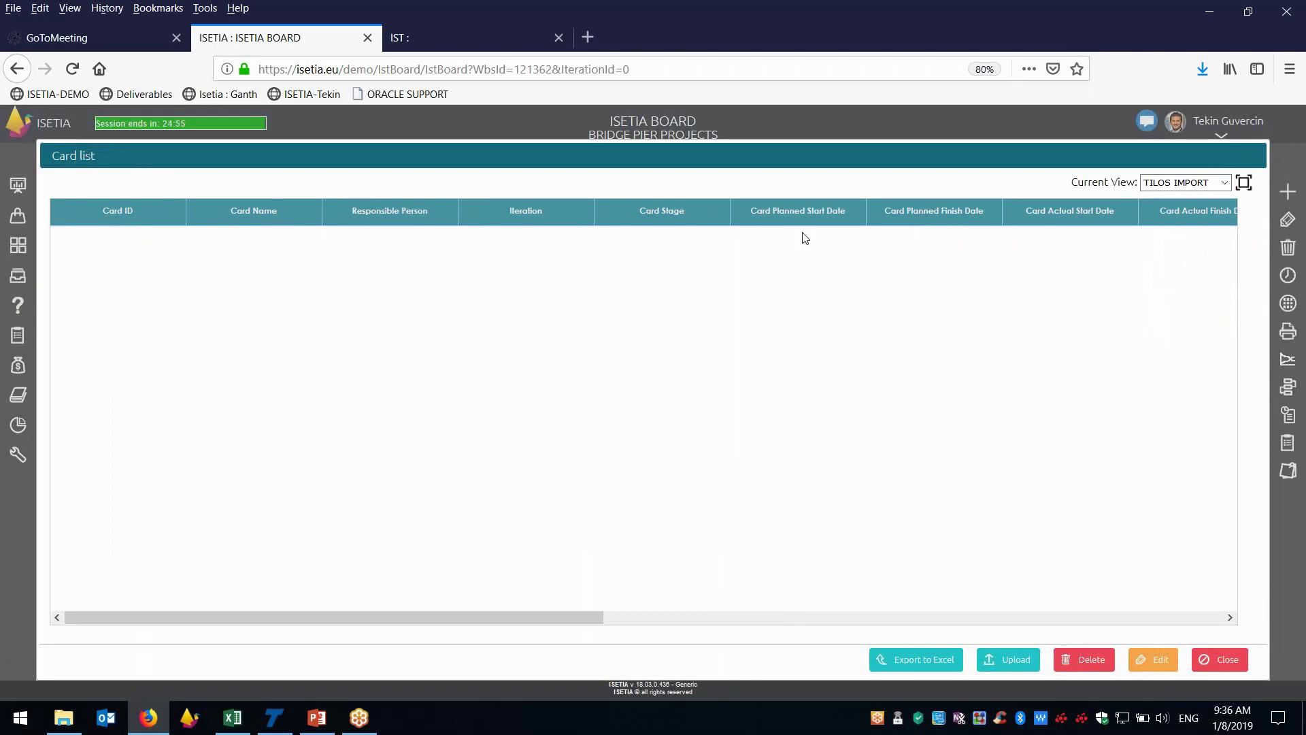
left_click_drag(574, 615, 564, 557)
Step: Upload the cards from the PIER TILOS TO ISETIA IMPORT TEMPLATE.xlsx file into the card list
left_click(1009, 663)
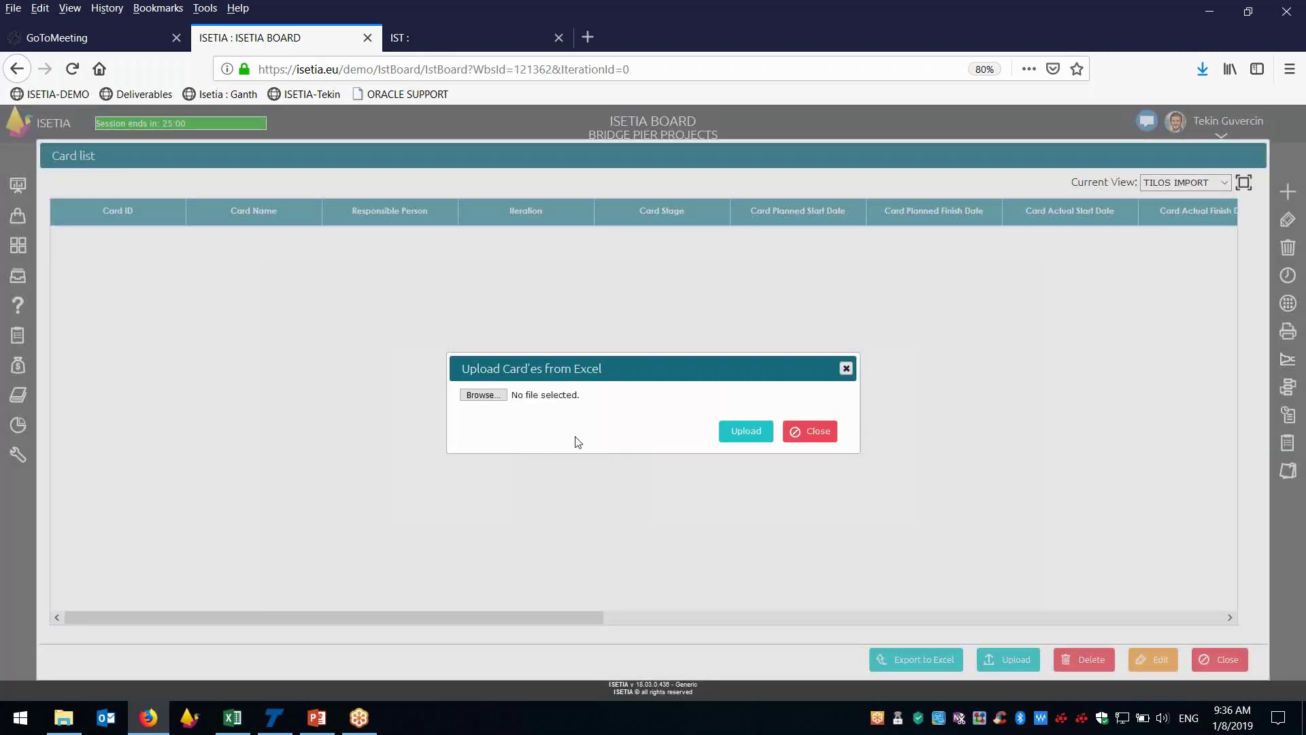
left_click(480, 396)
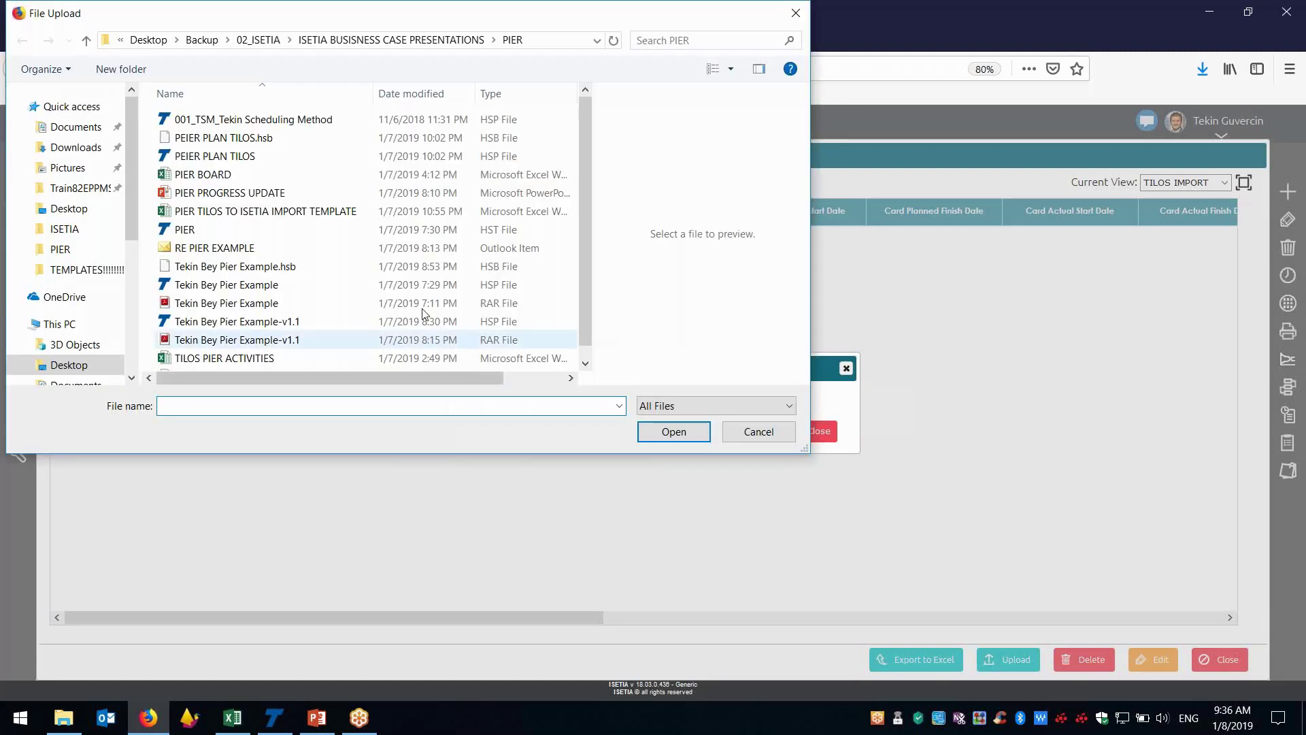
left_click(219, 212)
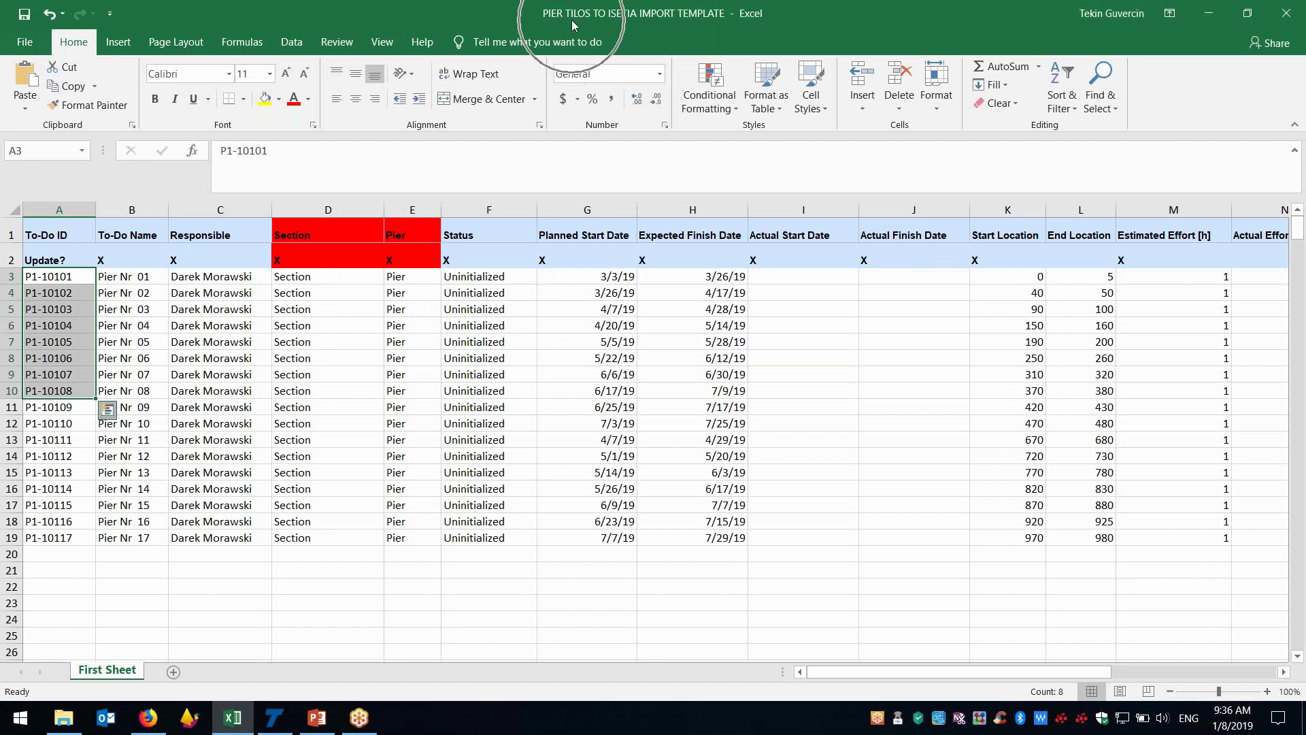
key("ctrl+q")
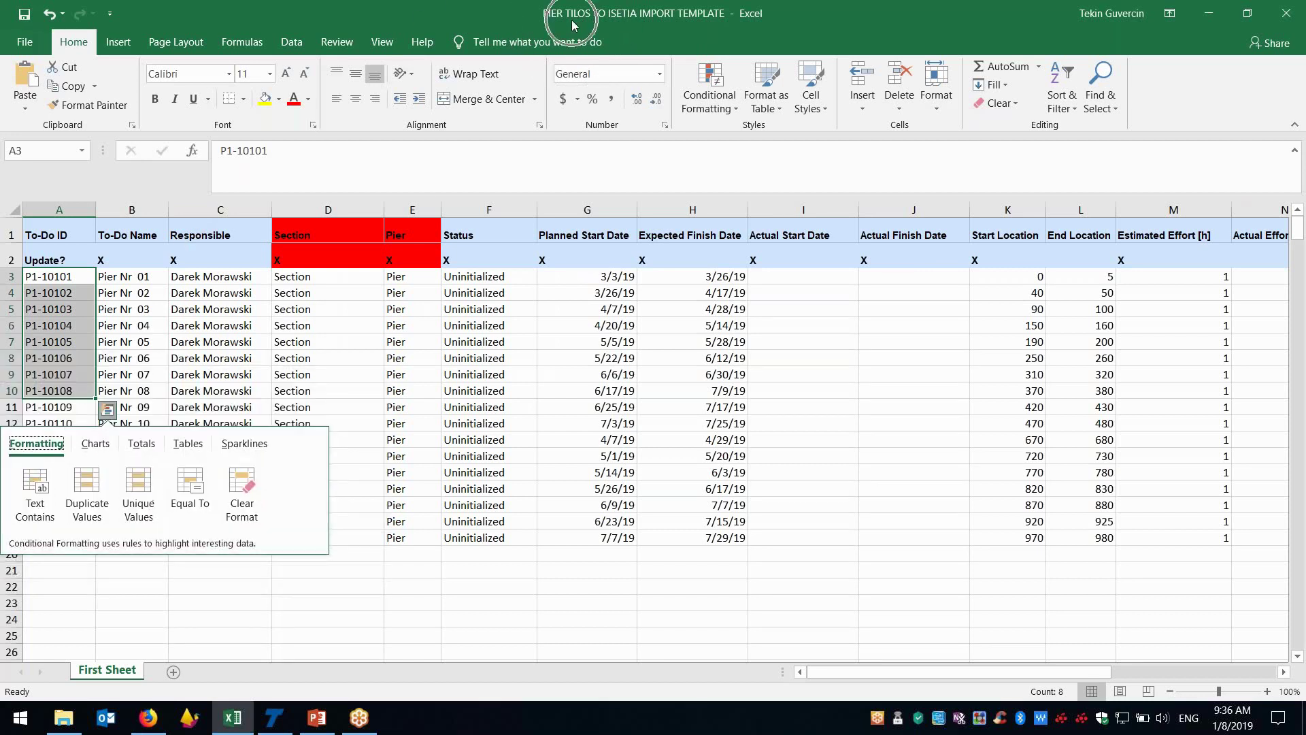
left_click(148, 718)
left_click(684, 437)
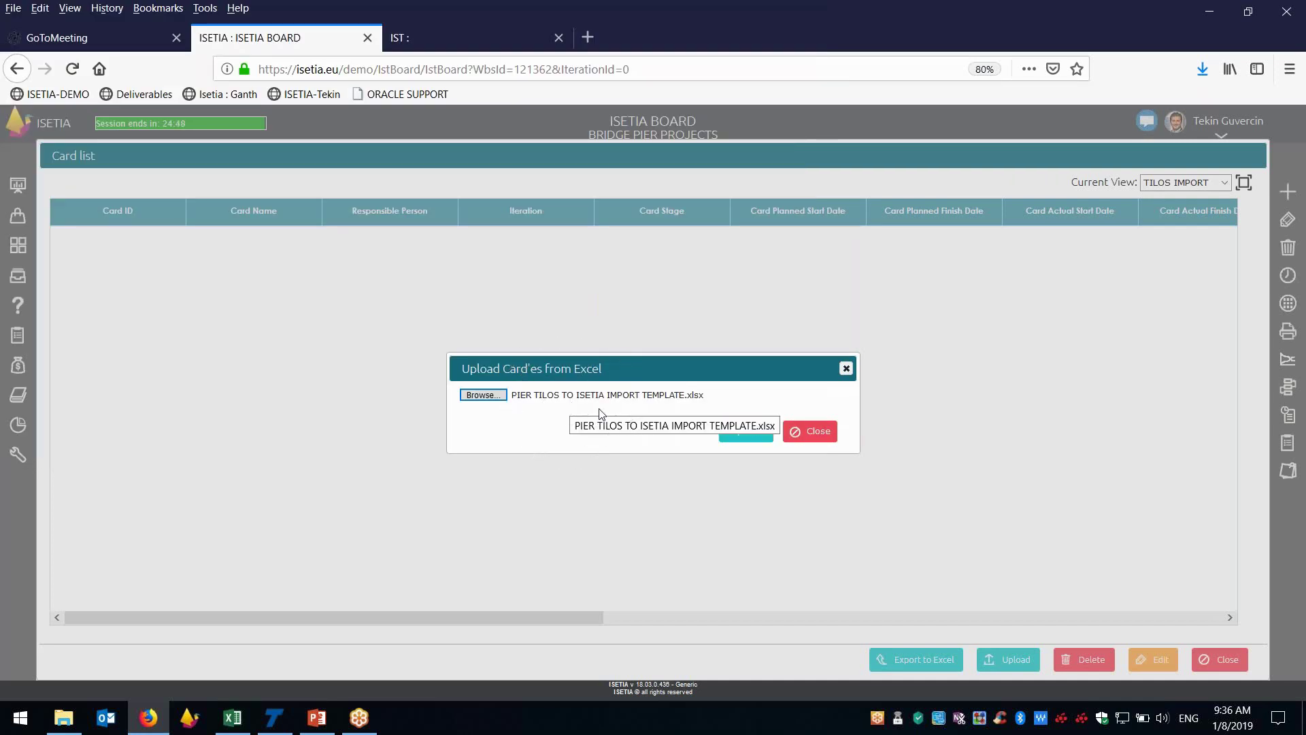
left_click(749, 439)
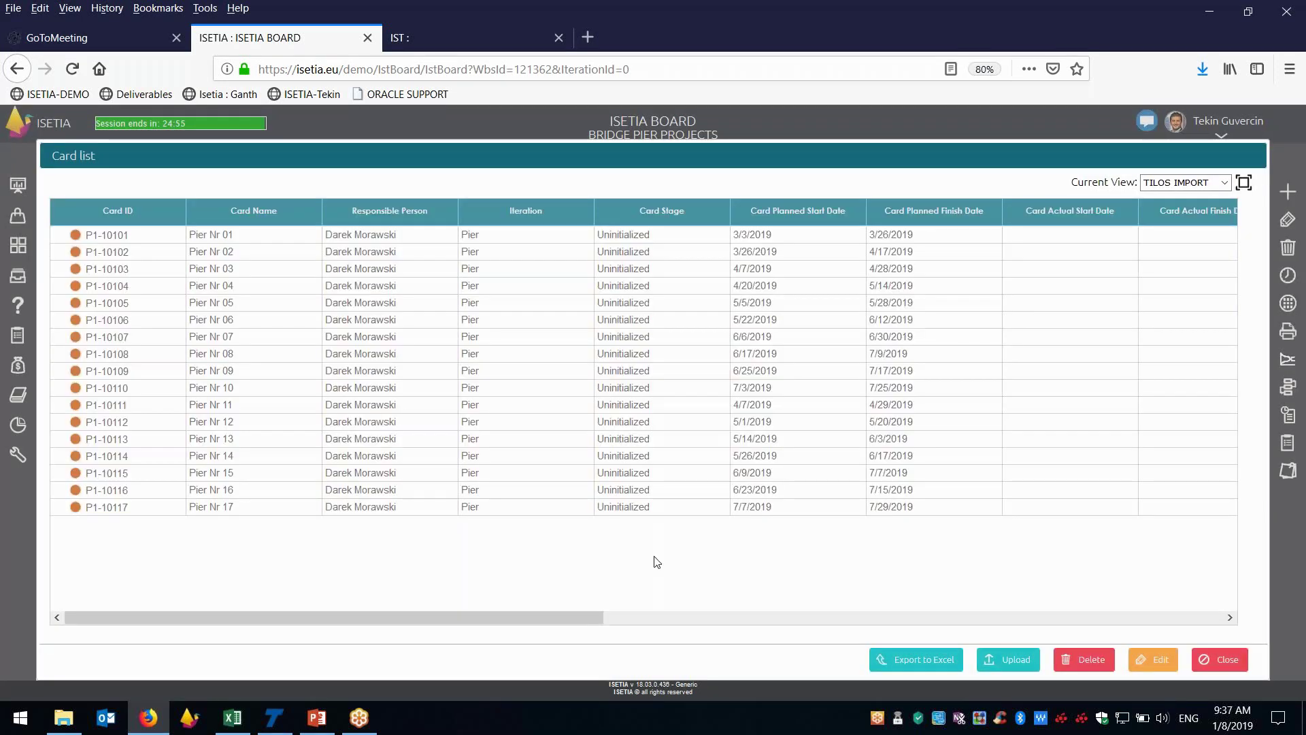
Step: Compare the uploaded cards with the Excel template and review all card list columns through Span length
left_click(232, 718)
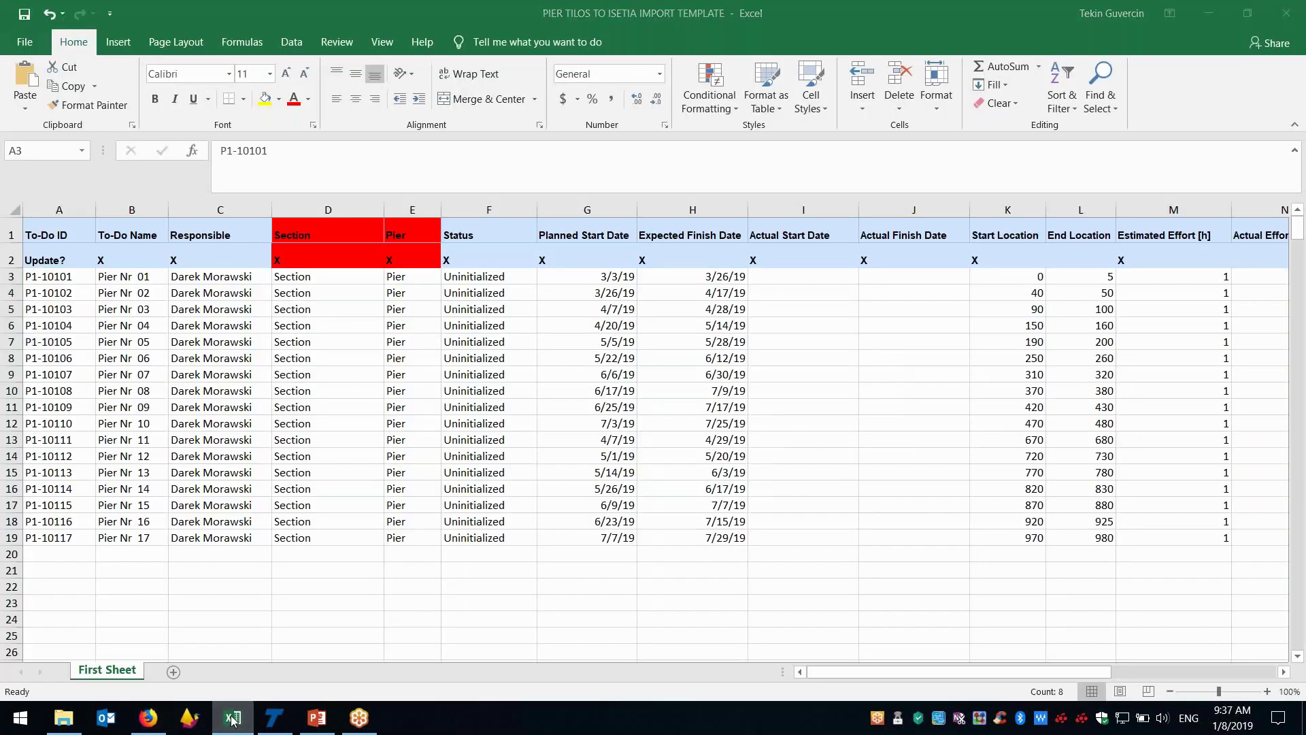
left_click(232, 718)
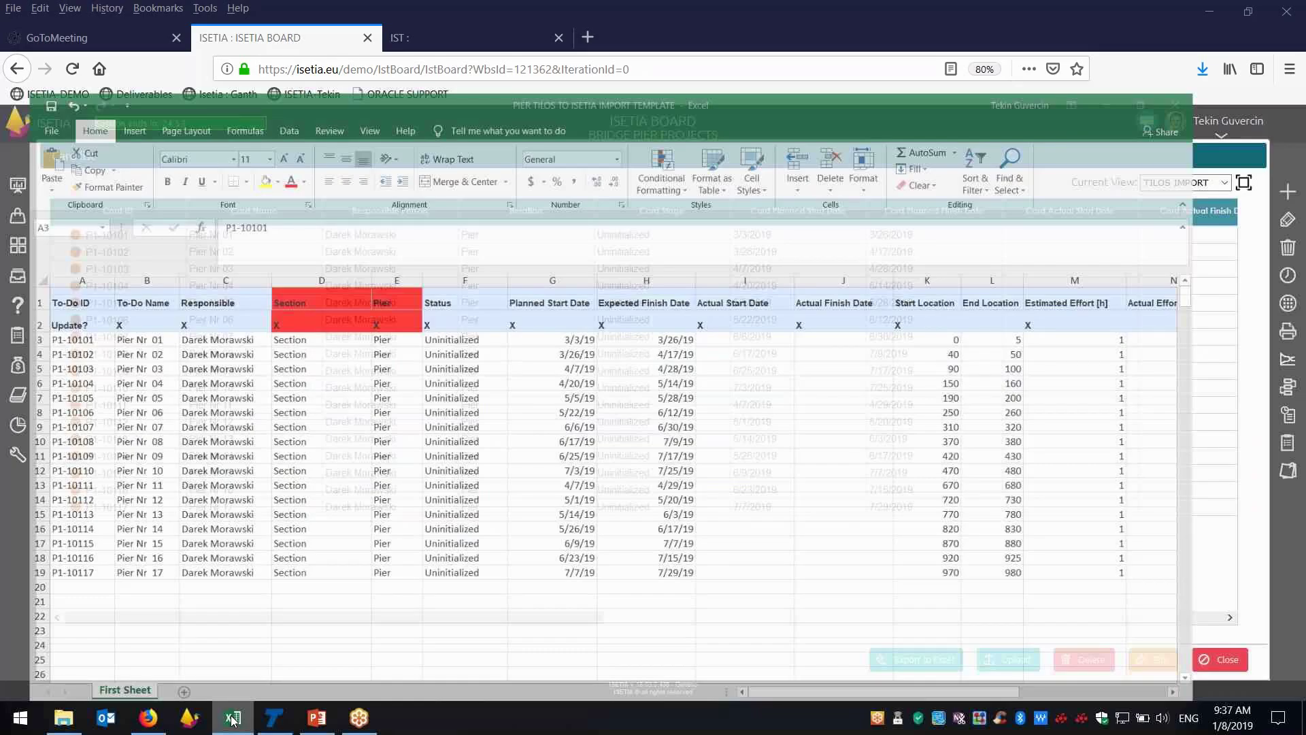
left_click(232, 718)
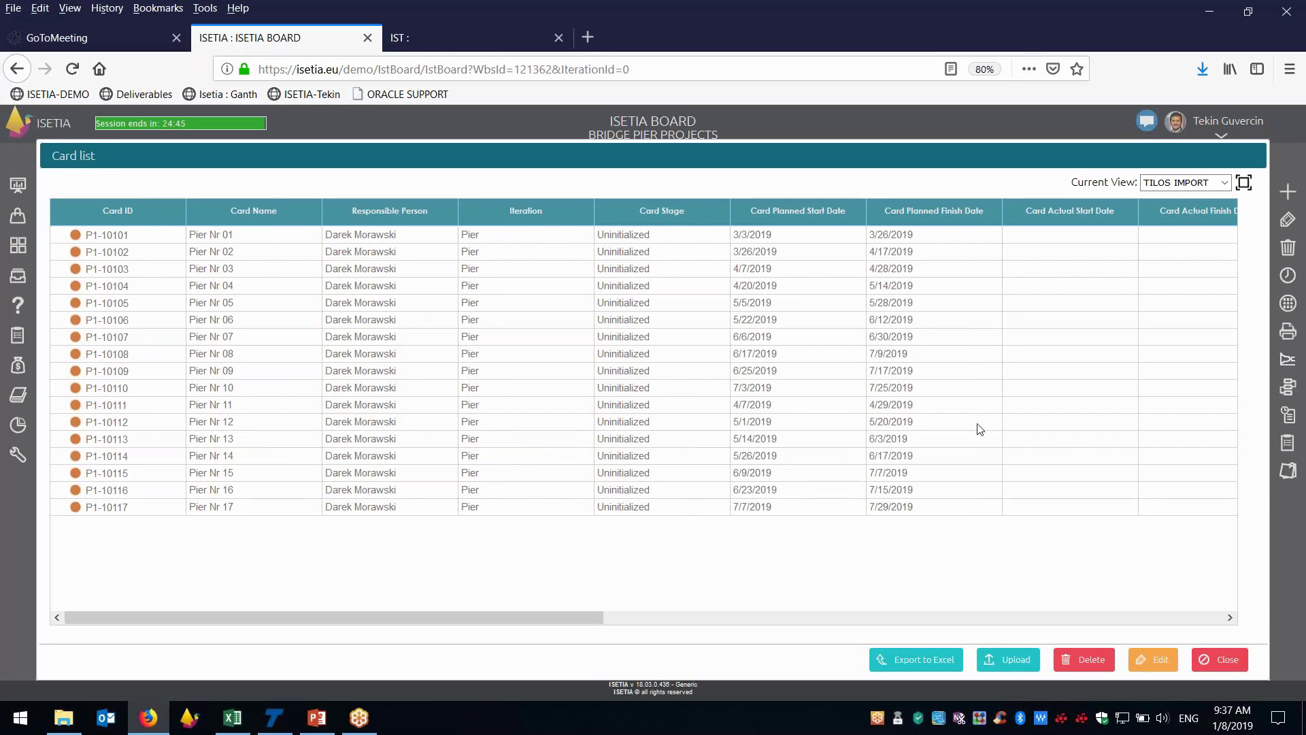
left_click_drag(554, 614, 1182, 643)
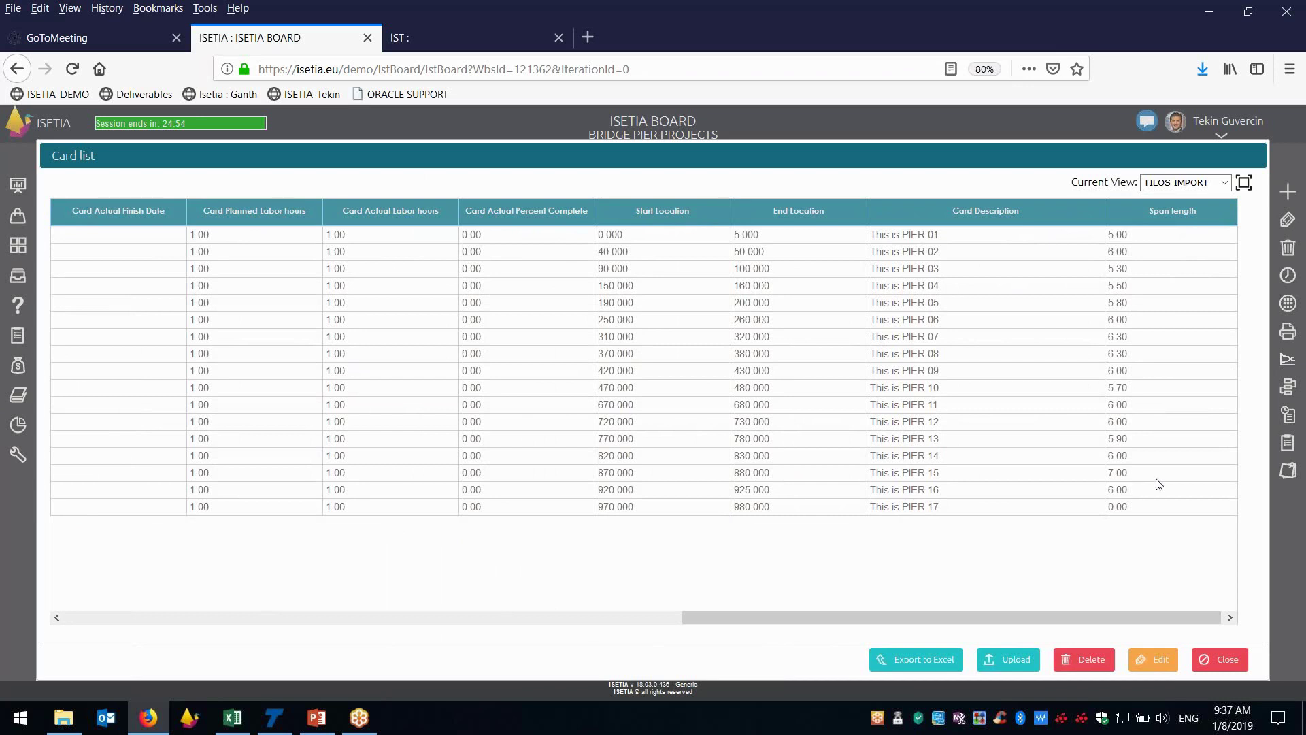
left_click_drag(964, 620, 248, 548)
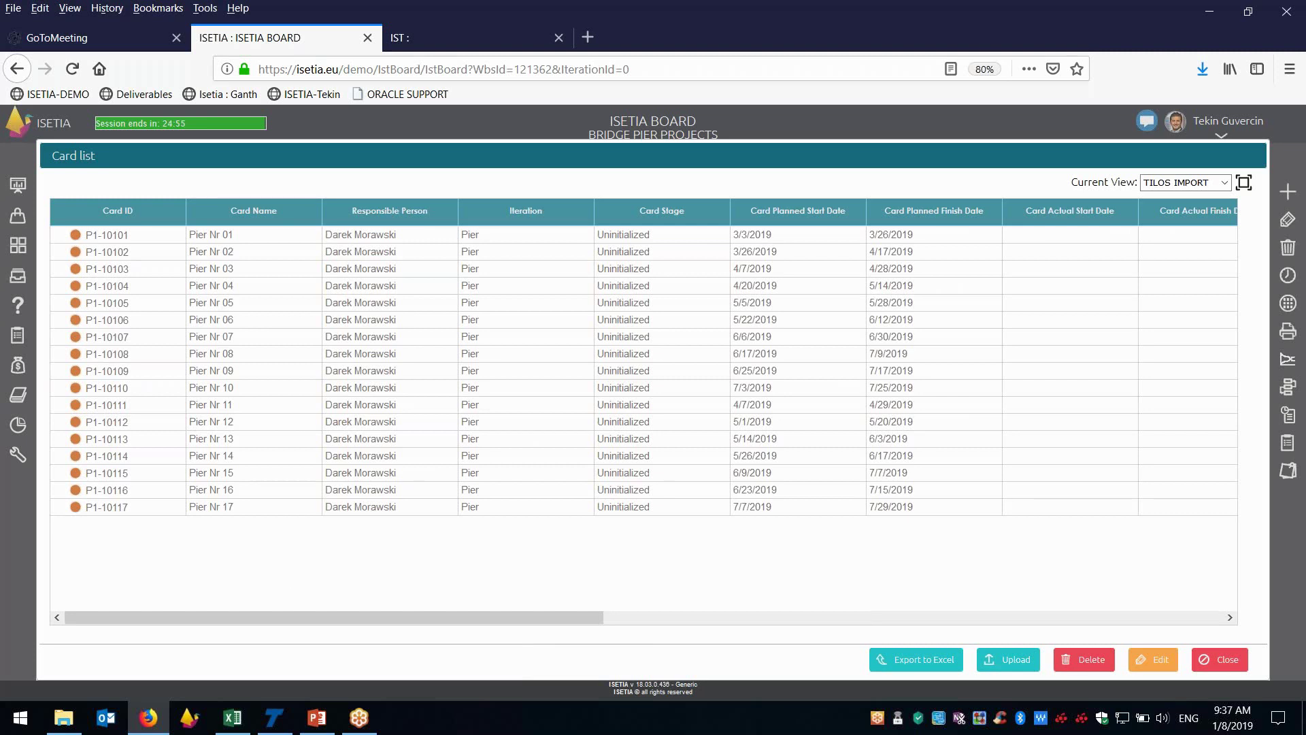
Step: Close the card list and look through the imported pier cards in the board's Uninitialized stage
left_click(1211, 668)
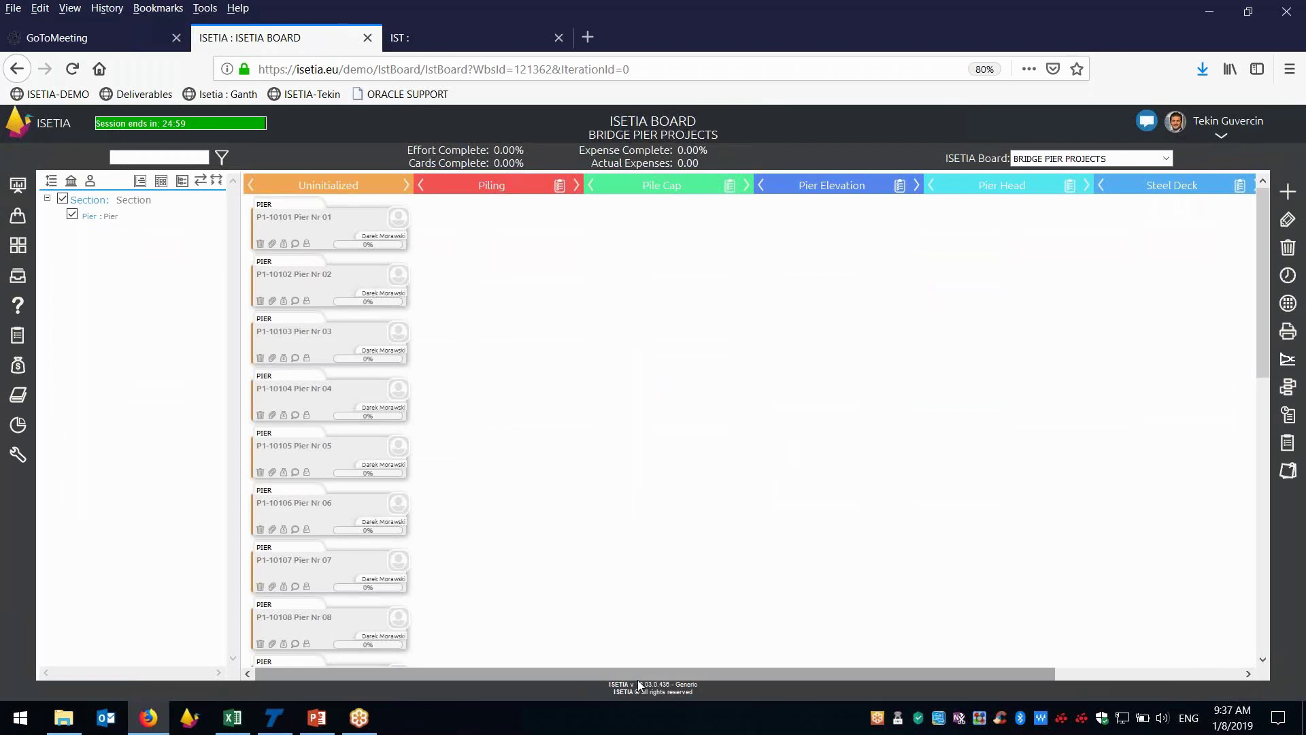
left_click(320, 236)
left_click(313, 282)
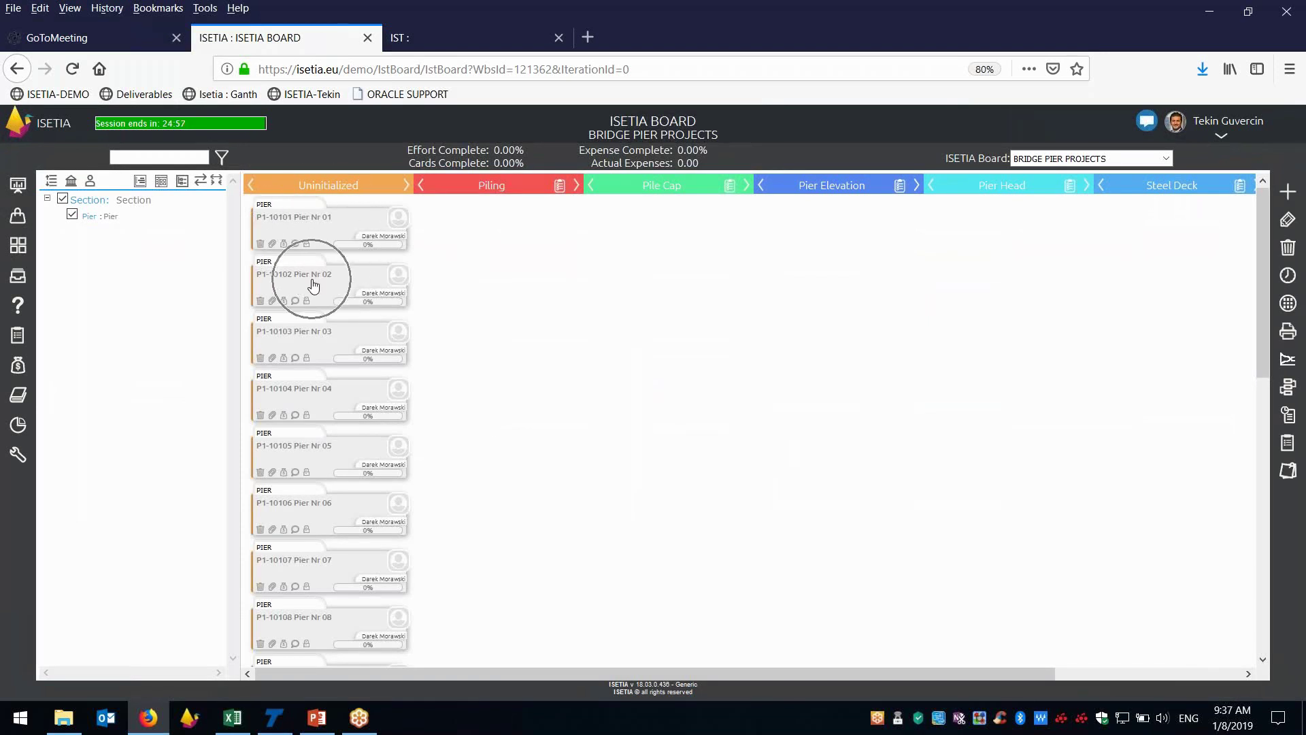
left_click(315, 344)
left_click(323, 396)
left_click_drag(1265, 274, 1266, 546)
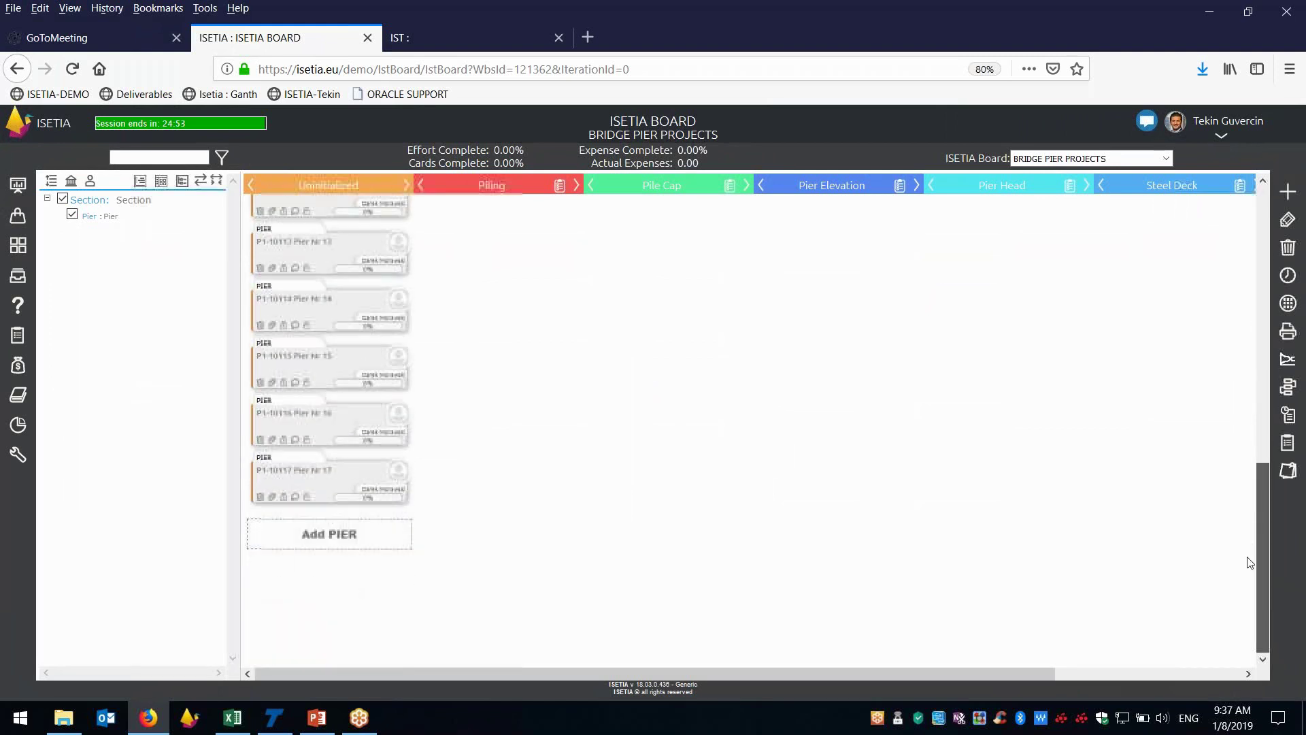
left_click(360, 472)
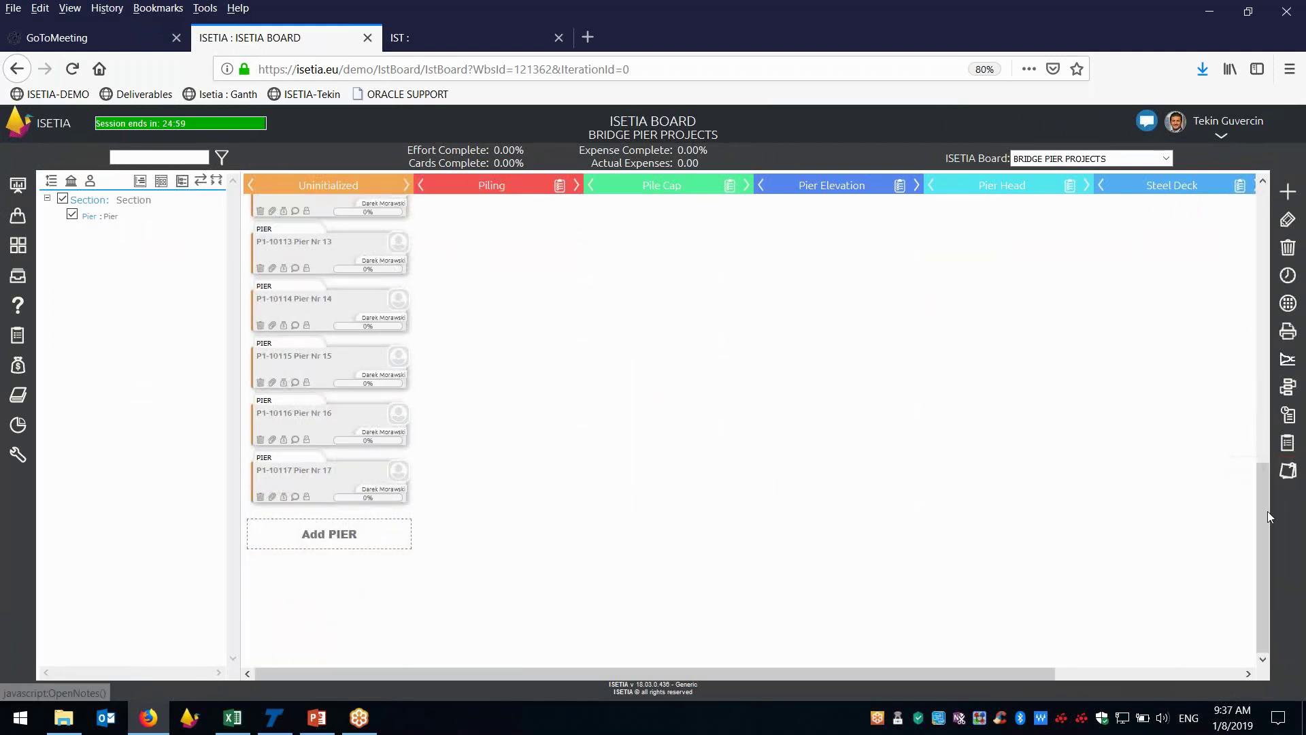
left_click_drag(1260, 507, 1264, 185)
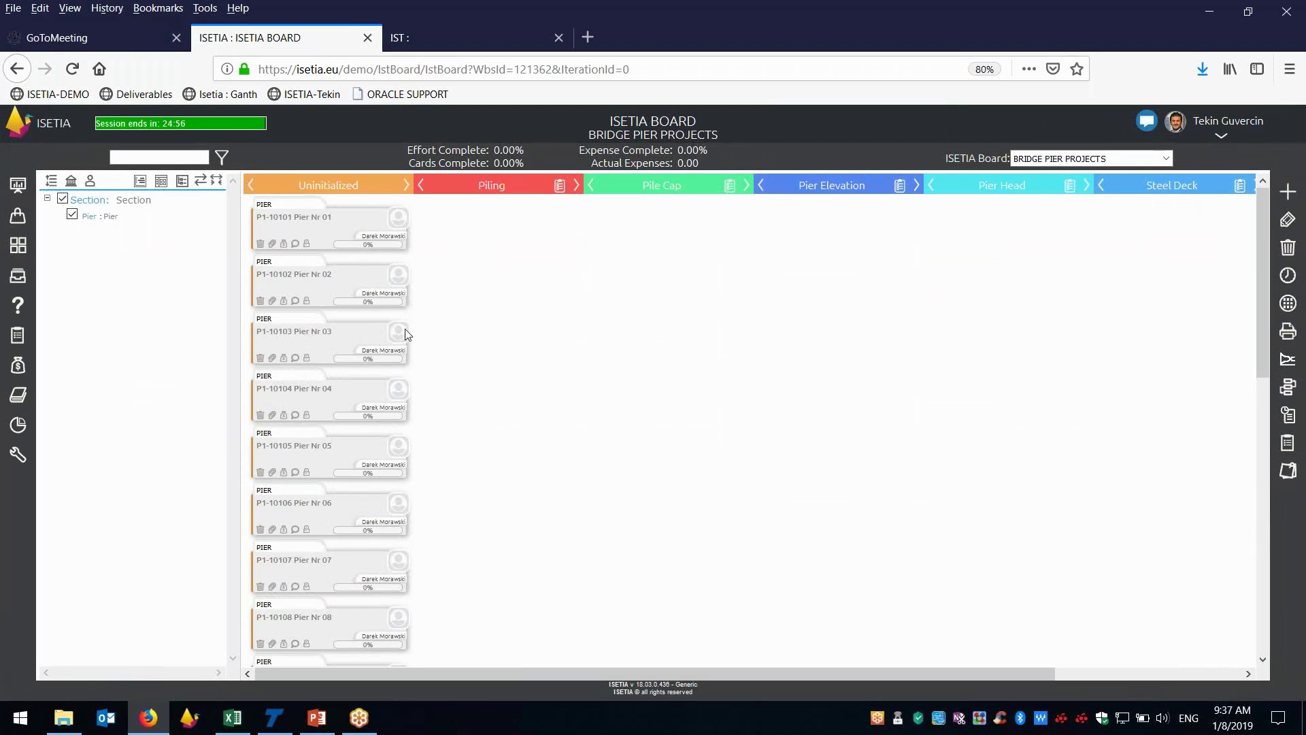
Step: Show the board as a Gantt chart, expand Section and Pier, and fit the whole schedule on the page
left_click(143, 182)
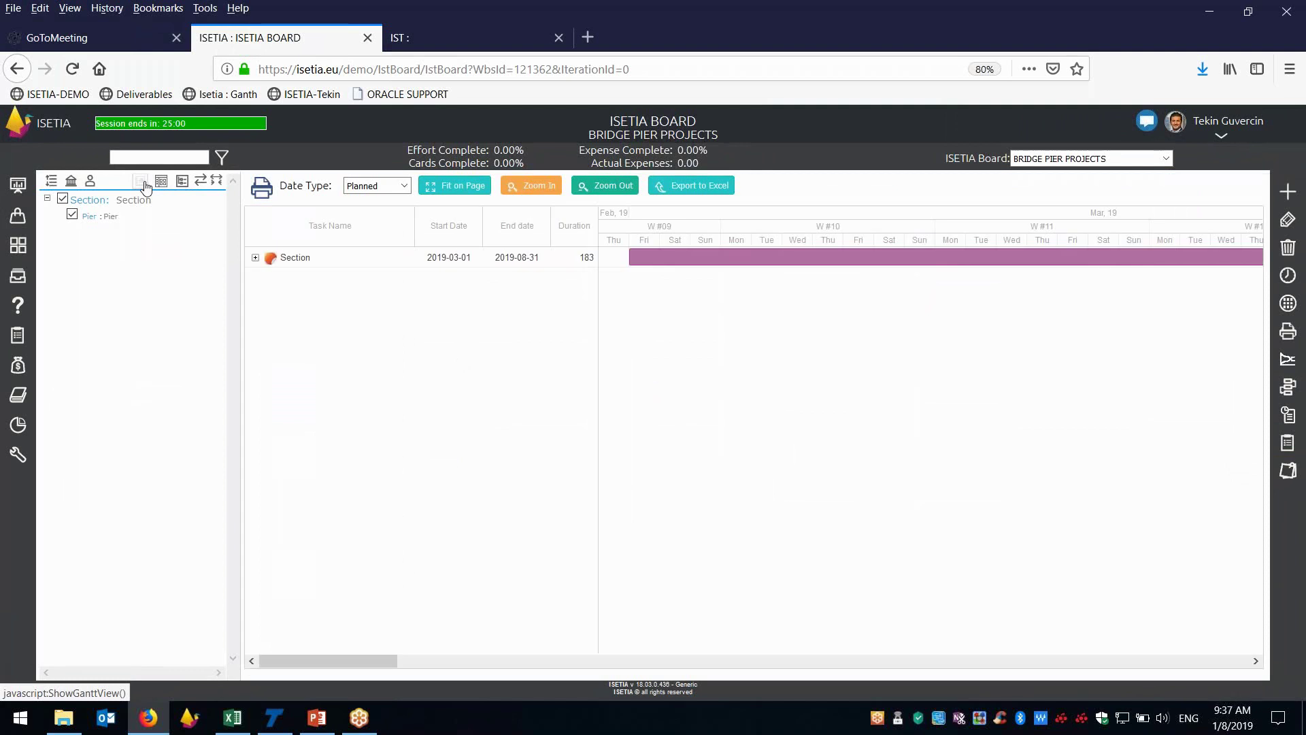
left_click(255, 257)
left_click(266, 279)
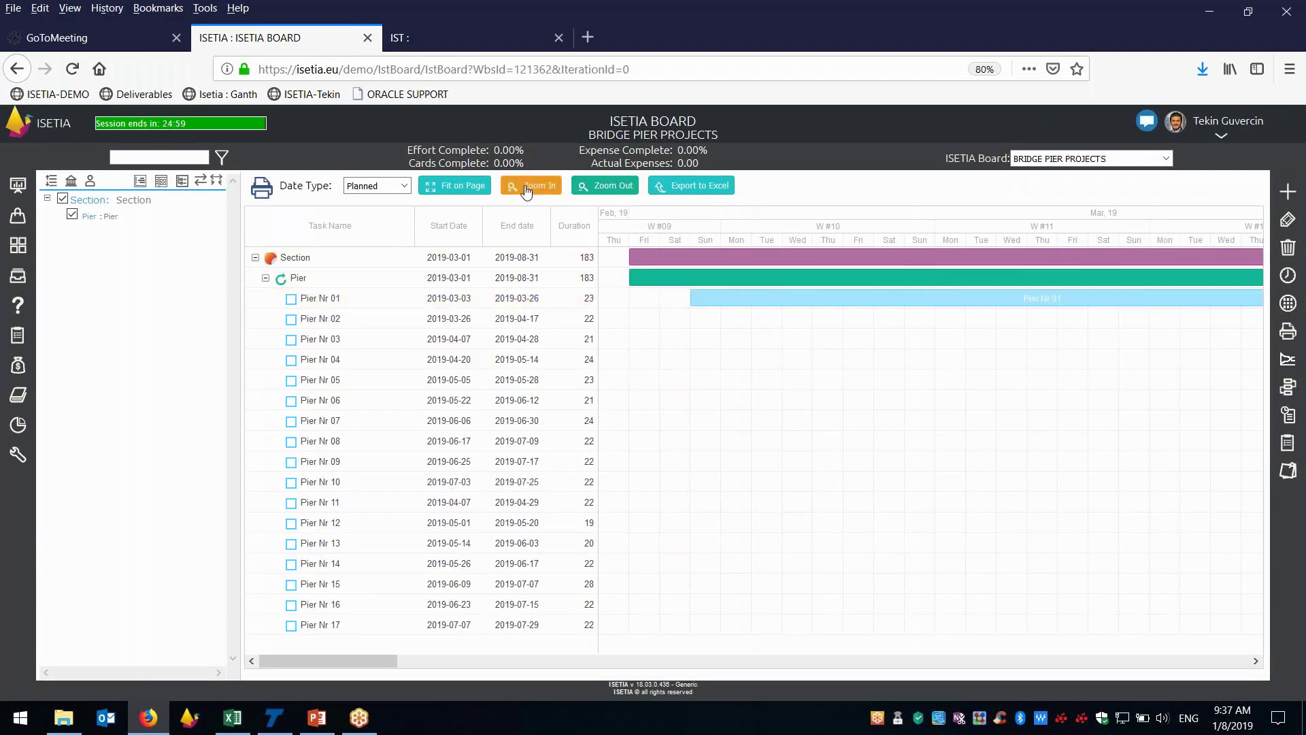
left_click(455, 190)
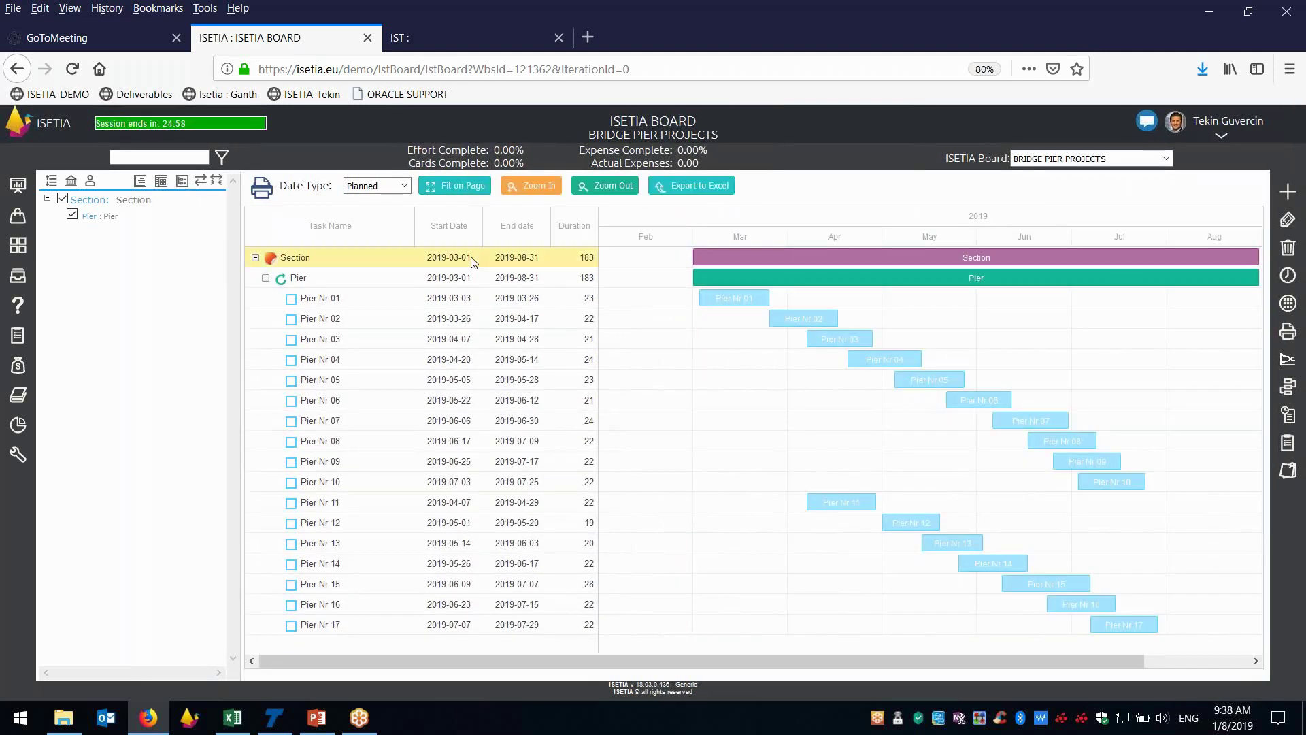
left_click(342, 625)
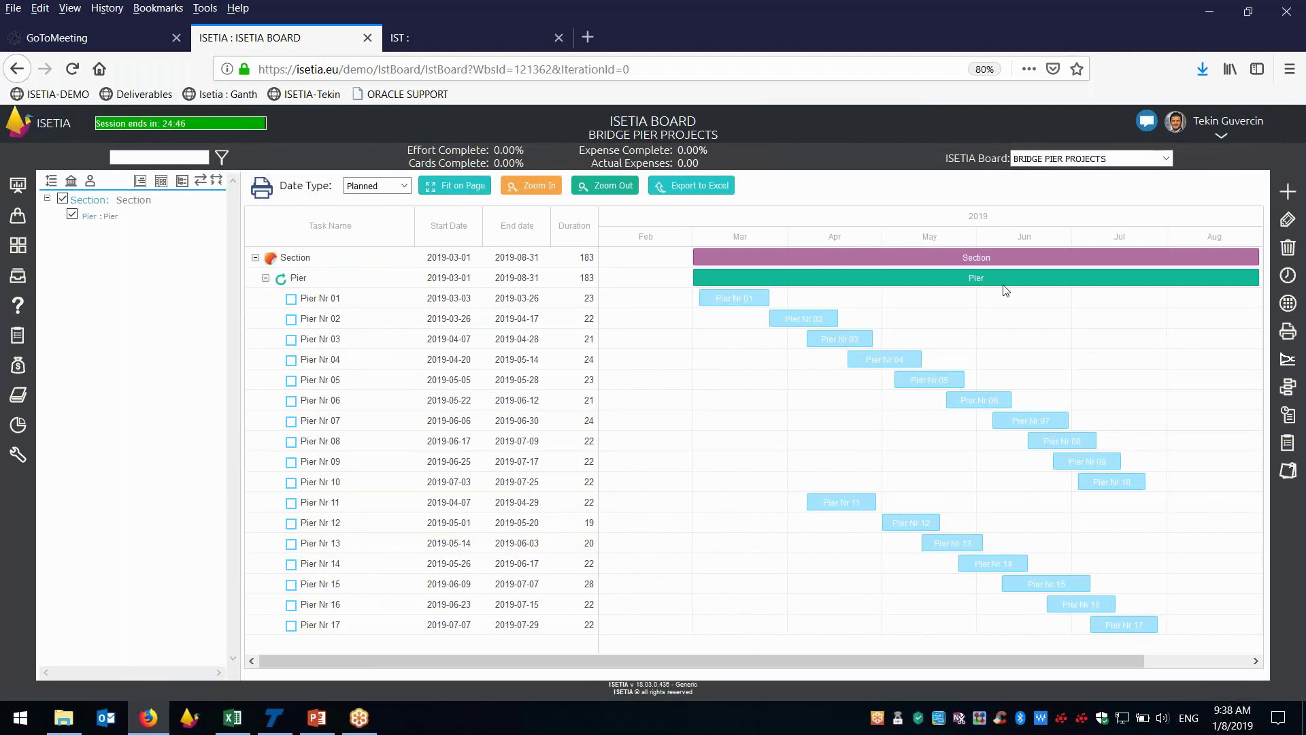
left_click(654, 72)
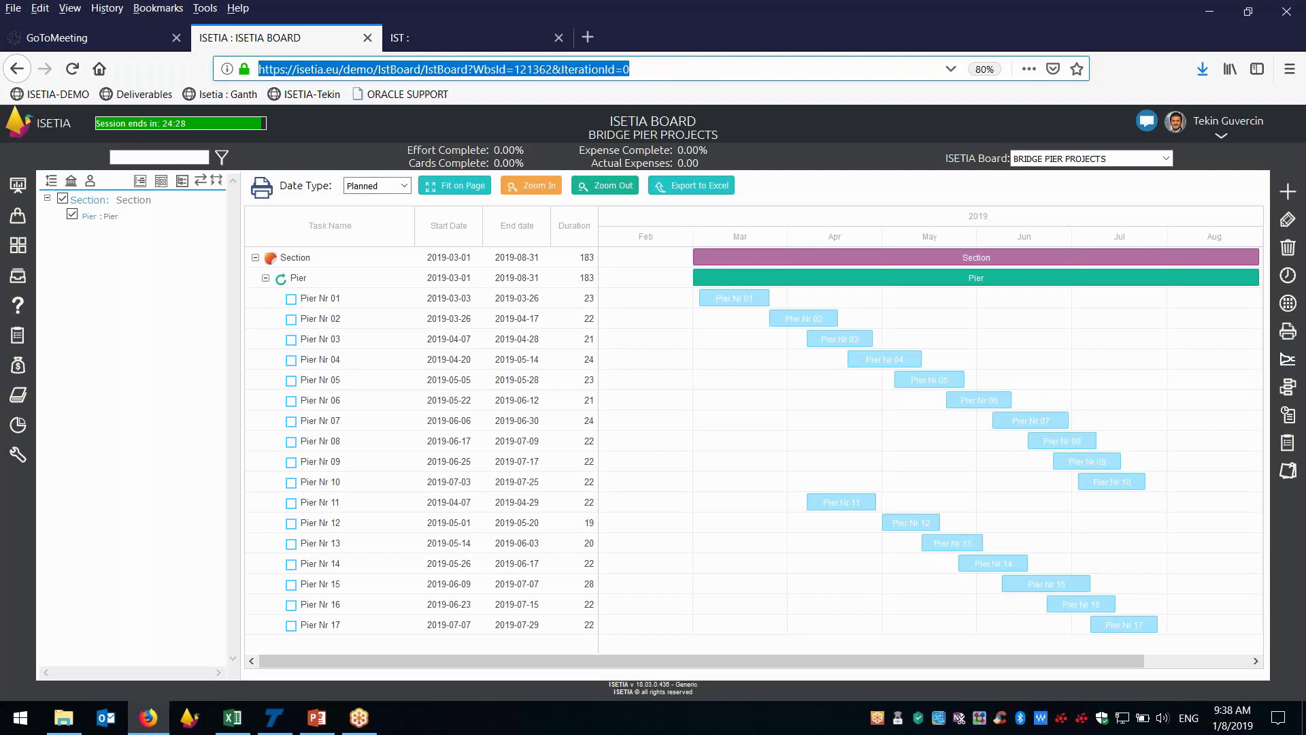
Step: Return to the card board and open the Pier Nr 01 card's properties to check its Pier ID
left_click(140, 180)
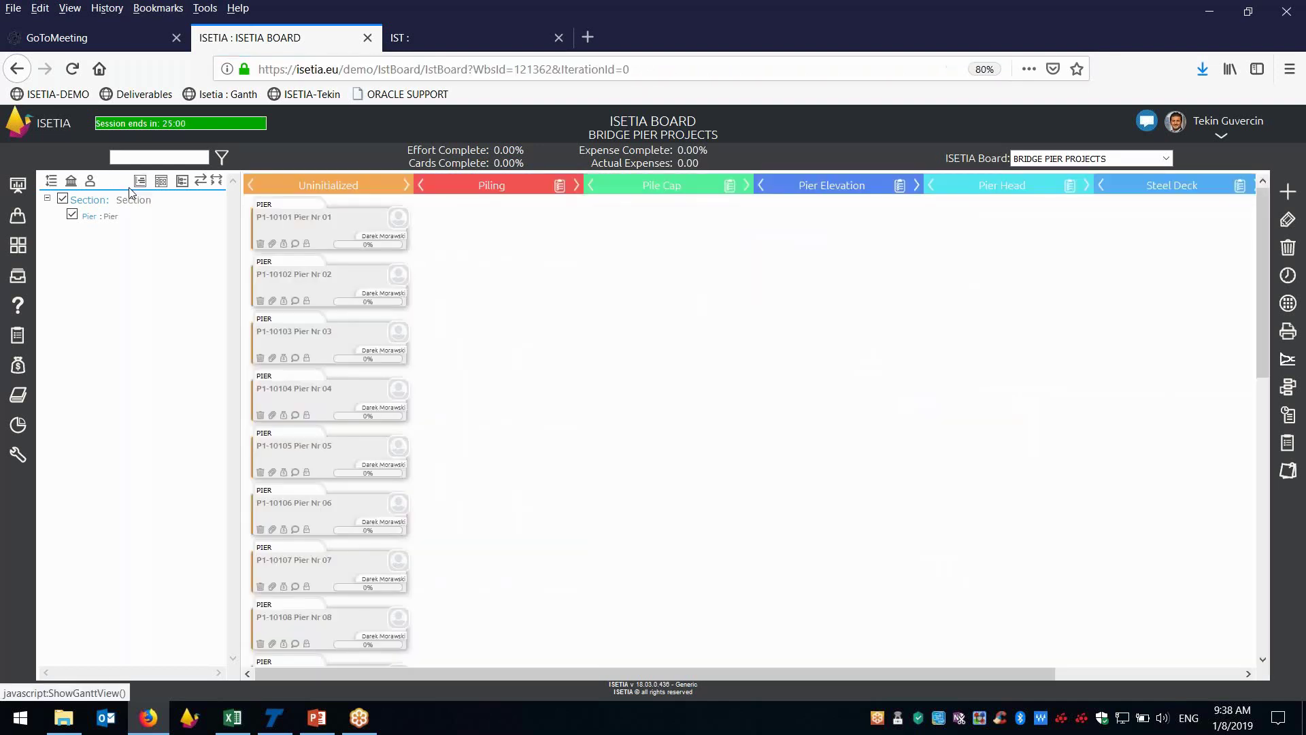
left_click(321, 230)
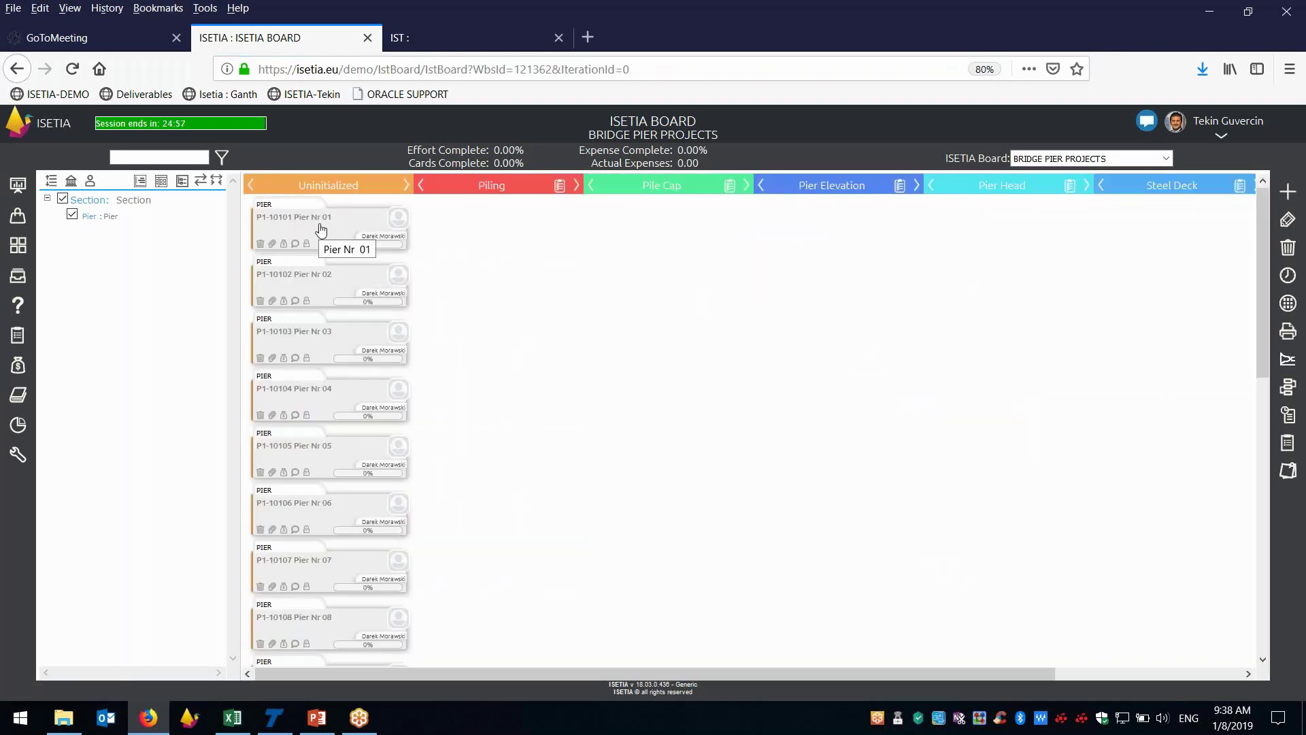
left_click(315, 222)
double_click(315, 223)
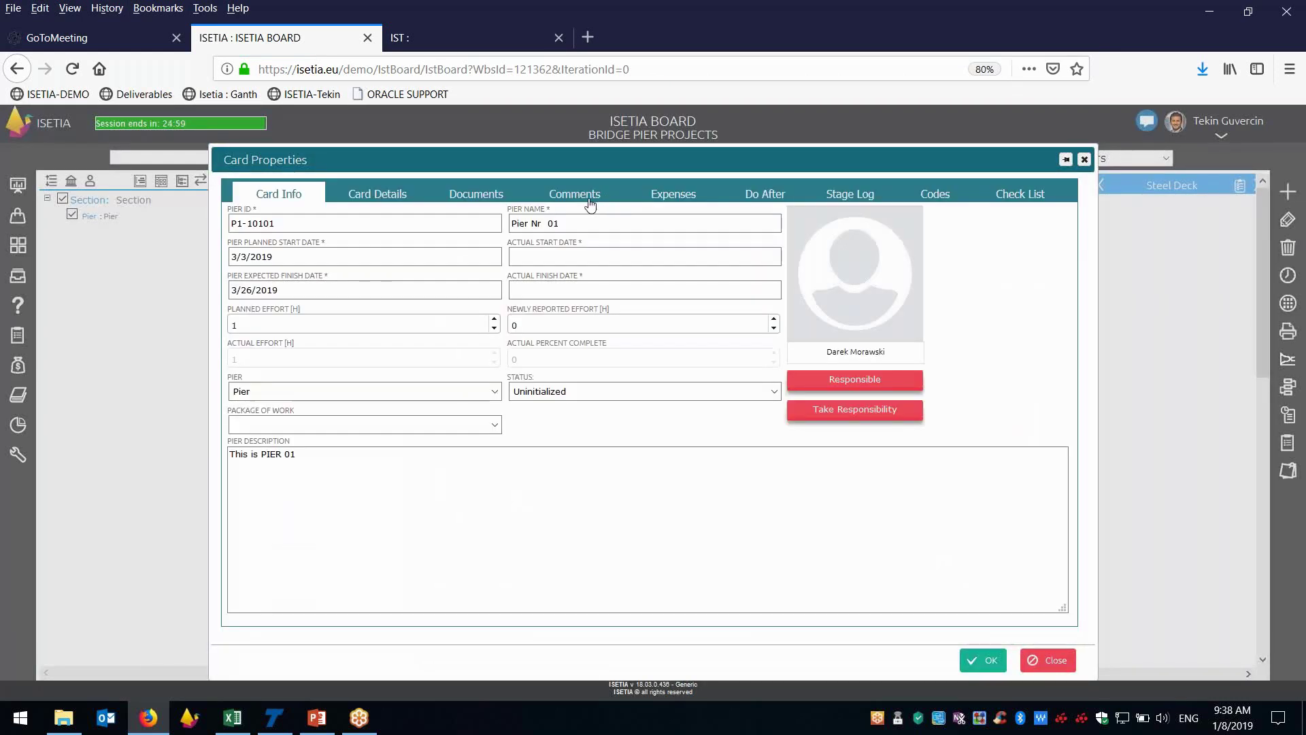
left_click_drag(276, 223, 217, 223)
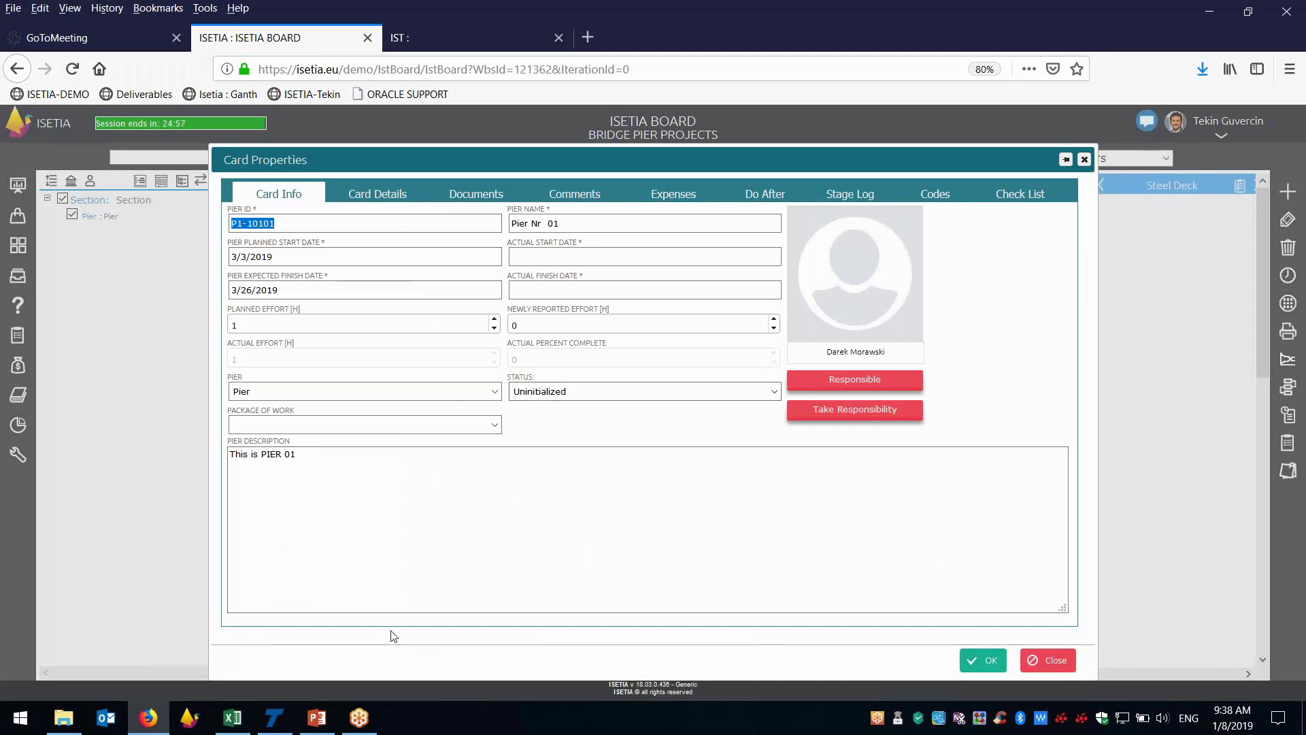
Step: Switch to TILOS, open the default Bridge Gantt chart, and view the details of the Pier Nr 01 task
left_click(270, 723)
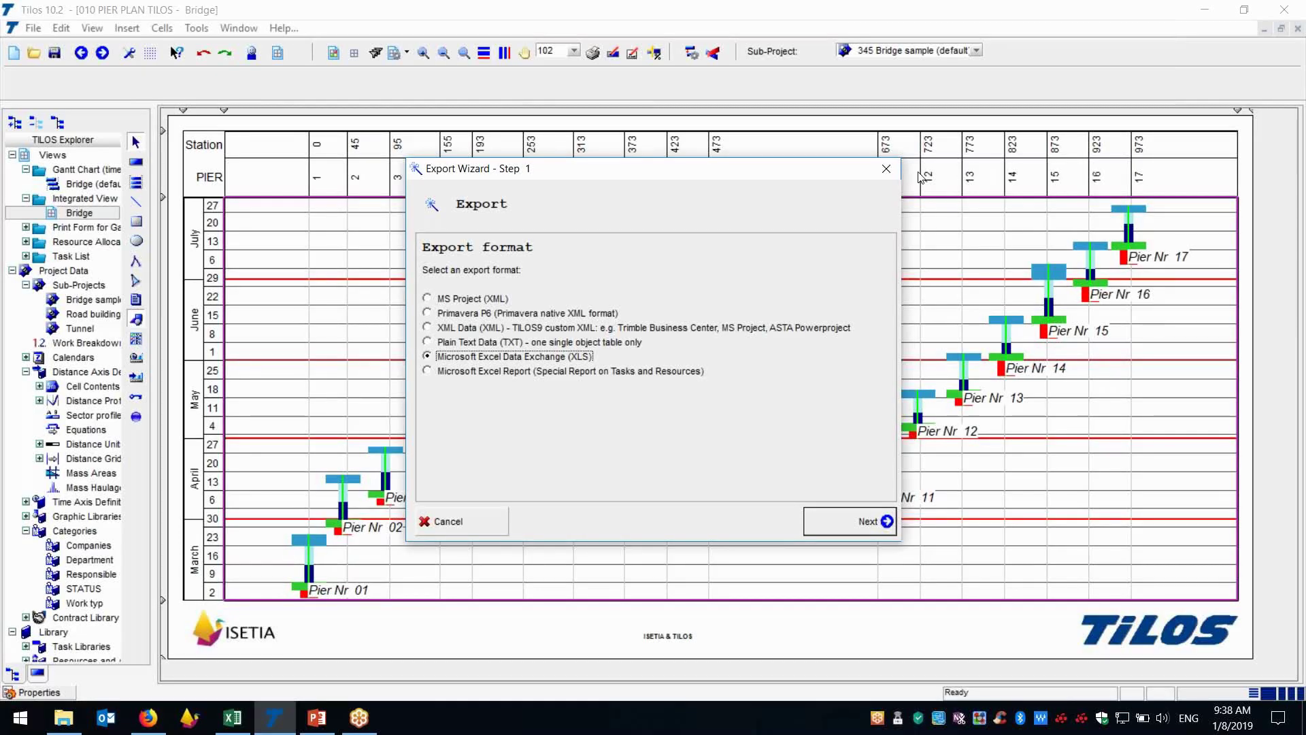
key("Escape")
left_click(72, 184)
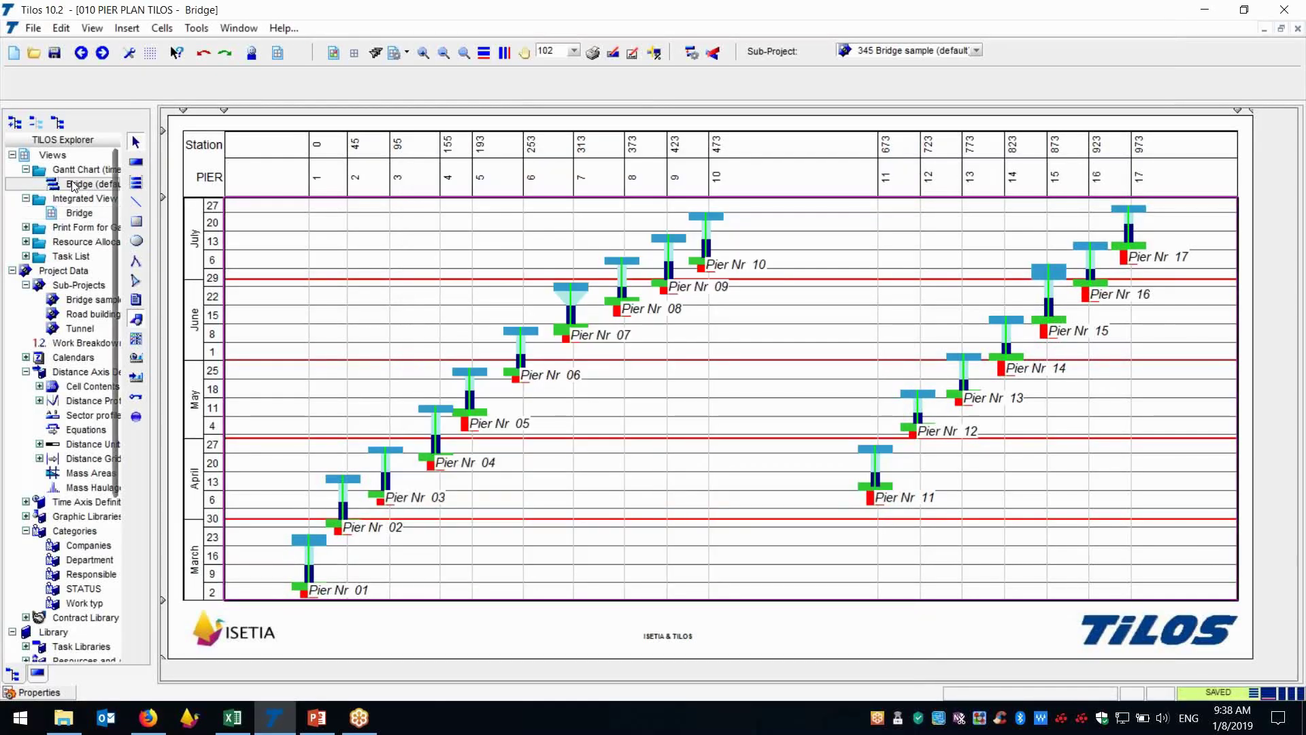
double_click(73, 185)
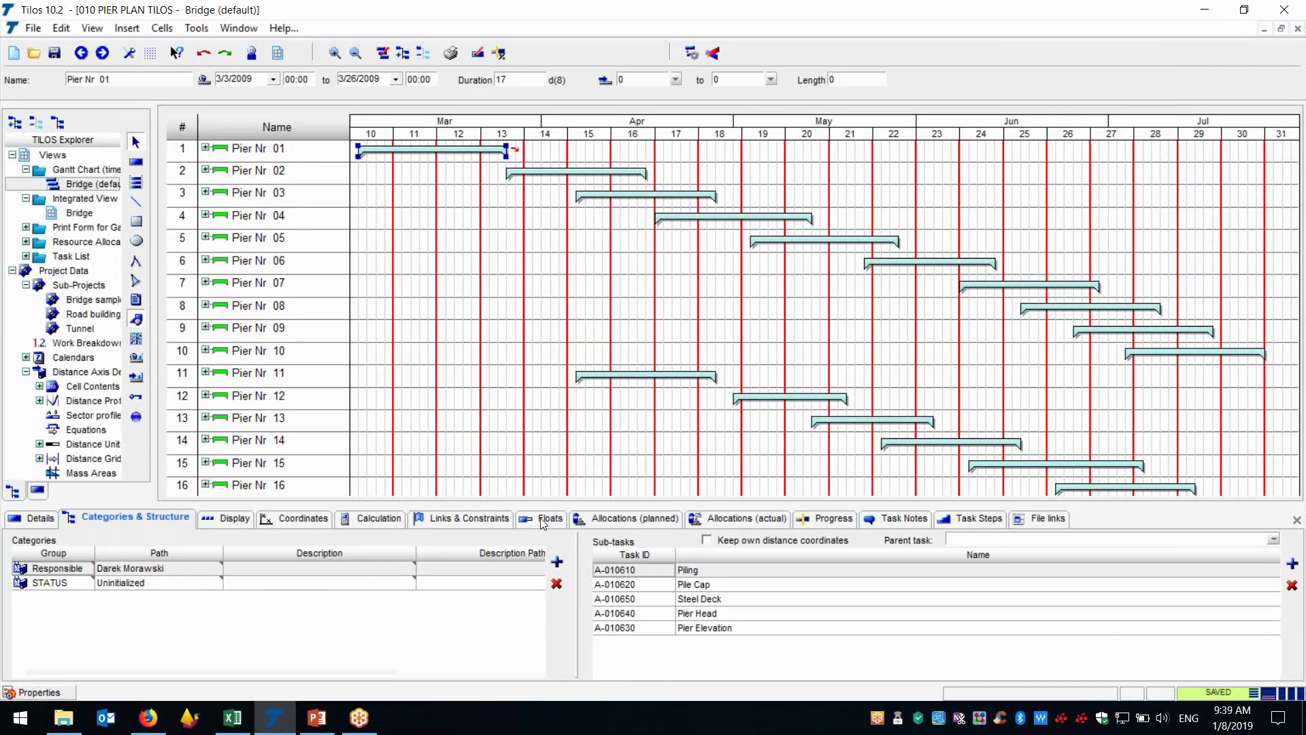
left_click(655, 524)
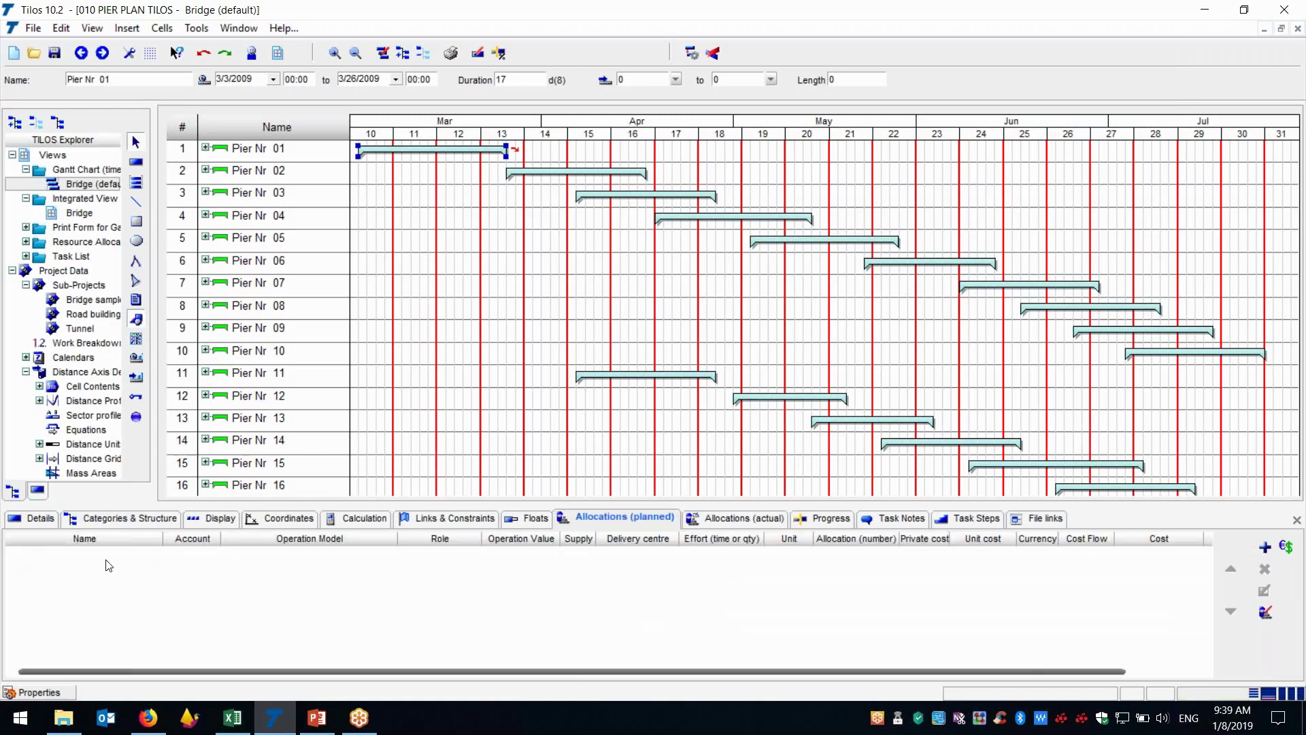
left_click(41, 522)
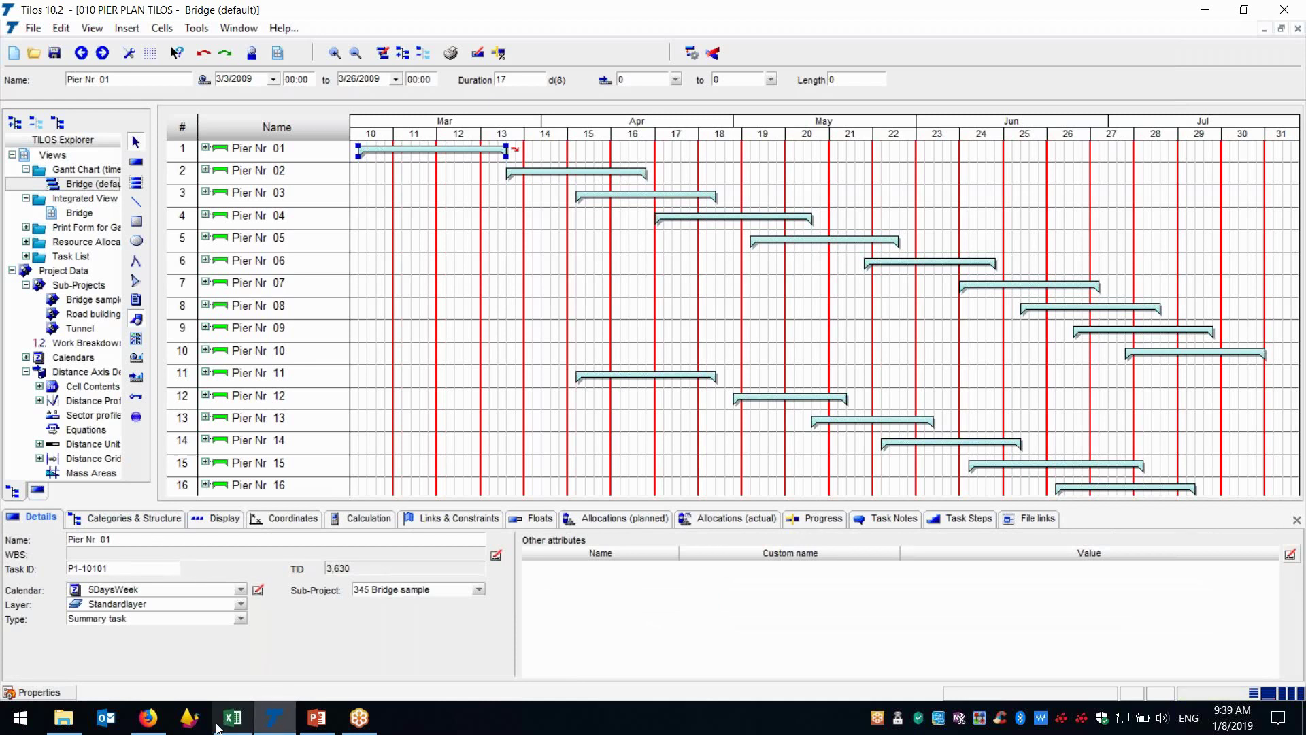
Step: Return to ISETIA in Firefox, close the card properties, and move the P1-10101 Pier Nr 01 card from Uninitialized to Piling
left_click(162, 723)
left_click(1085, 160)
left_click_drag(338, 237, 477, 246)
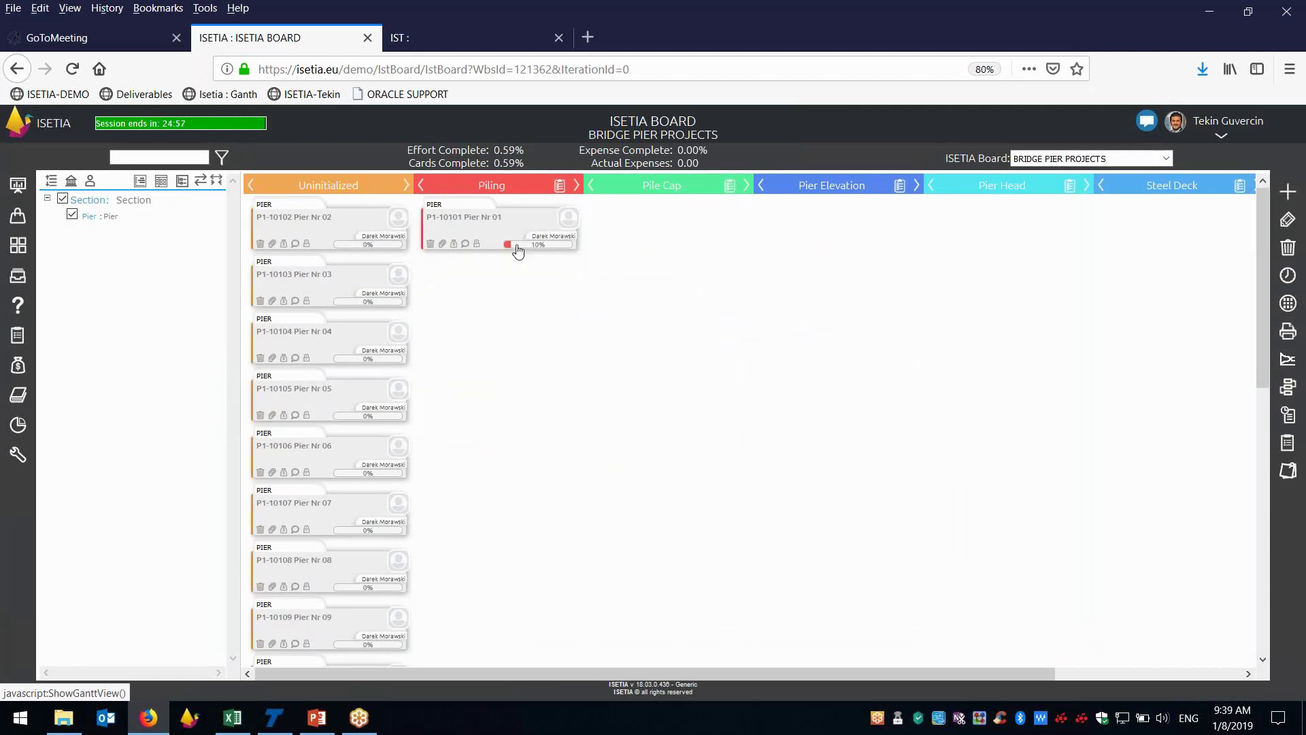
Step: Move the P1-10102 Pier Nr 02 and P1-10103 Pier Nr 03 cards from Uninitialized to Piling
left_click_drag(317, 229, 449, 284)
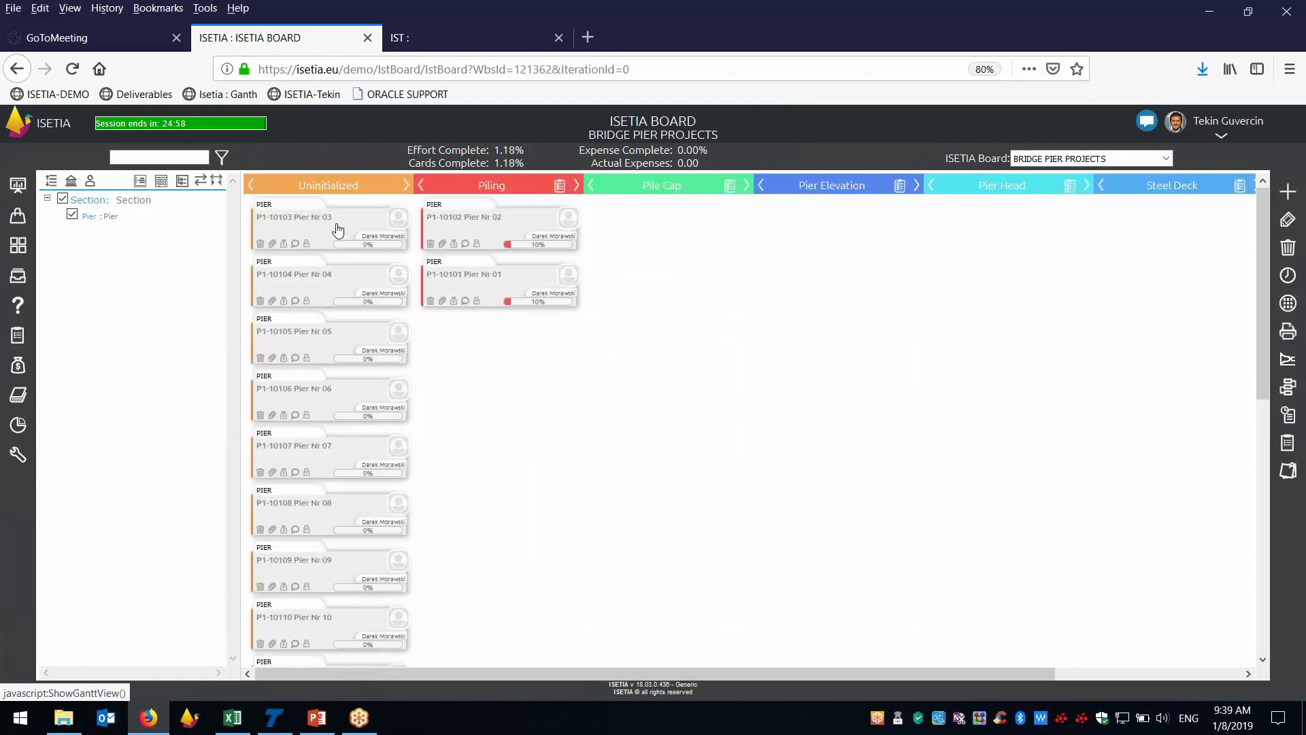
left_click_drag(339, 230, 493, 286)
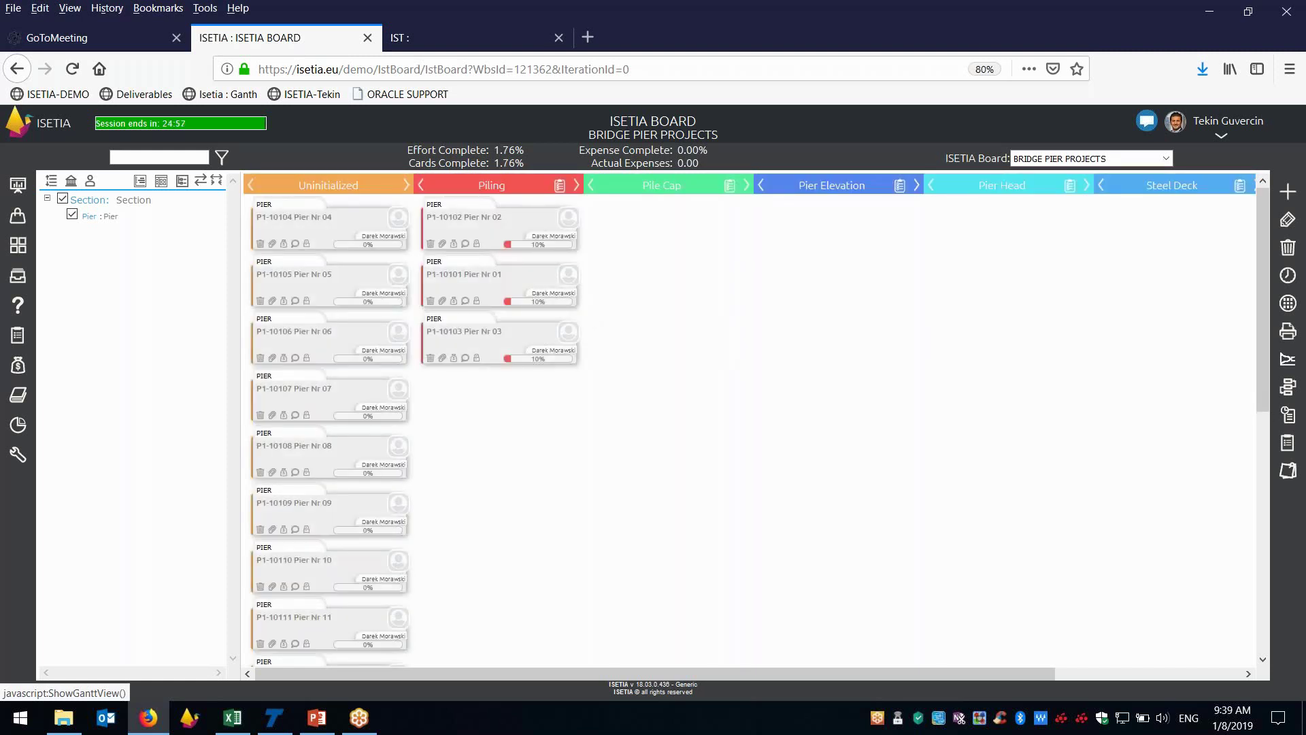
Step: Open the Pier Nr 01 card's properties and set its actual start date to 1/4/2019
left_click(497, 292)
double_click(498, 293)
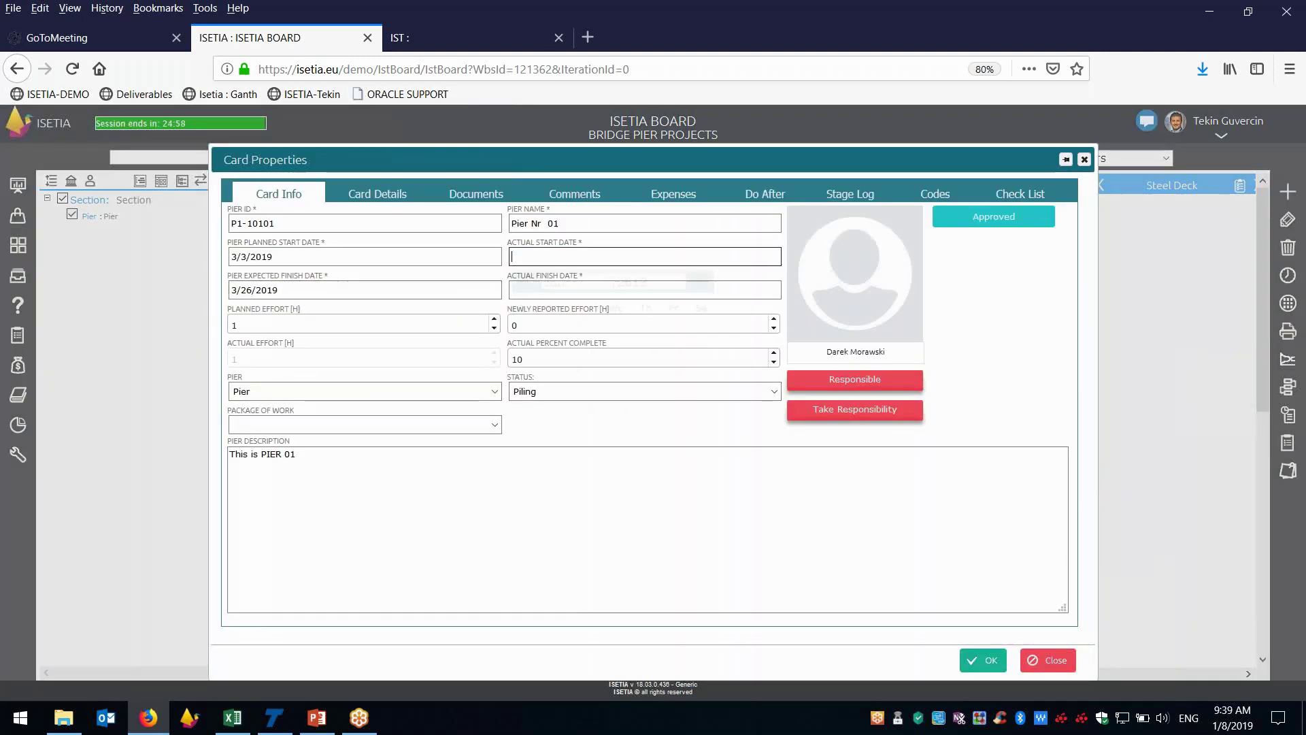
left_click(578, 257)
left_click(679, 334)
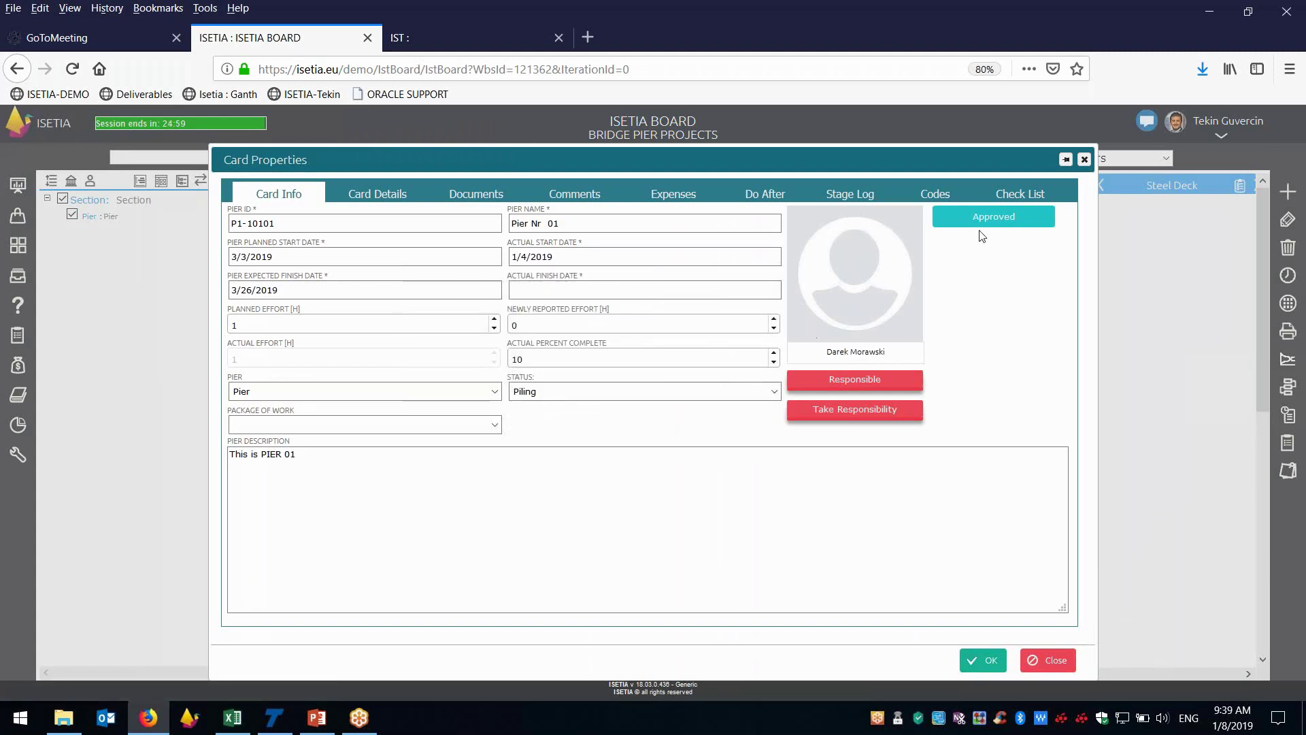
Step: Mark all five Piling check list items of Pier Nr 01 as done and approve the card for the next stage
left_click(1037, 197)
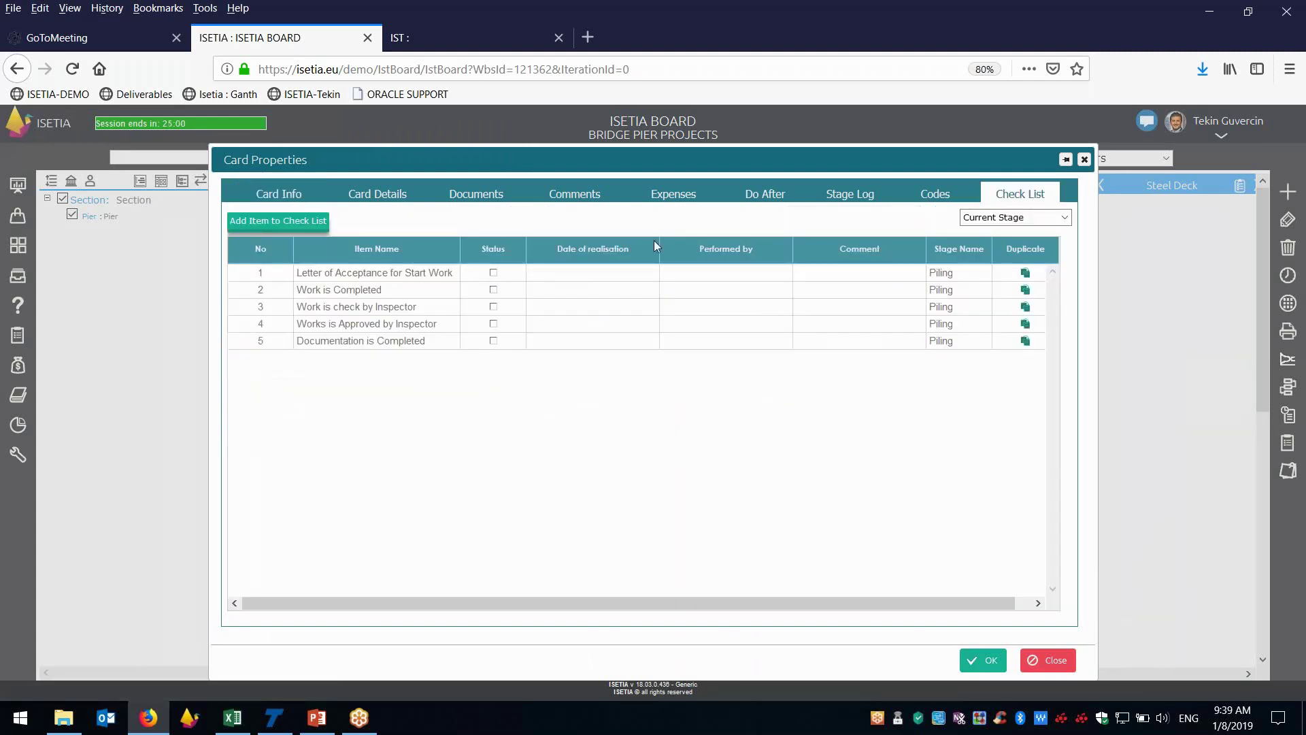
left_click(494, 274)
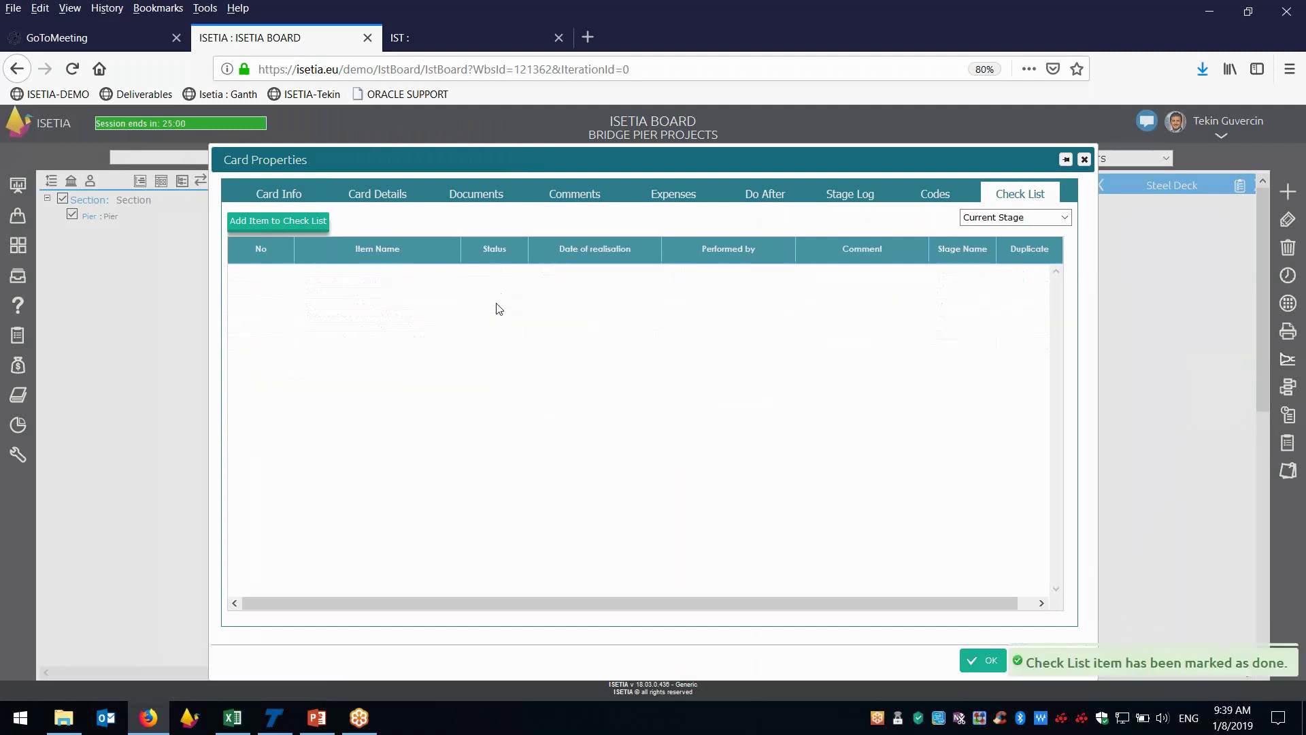
left_click(494, 290)
left_click(495, 307)
left_click(494, 324)
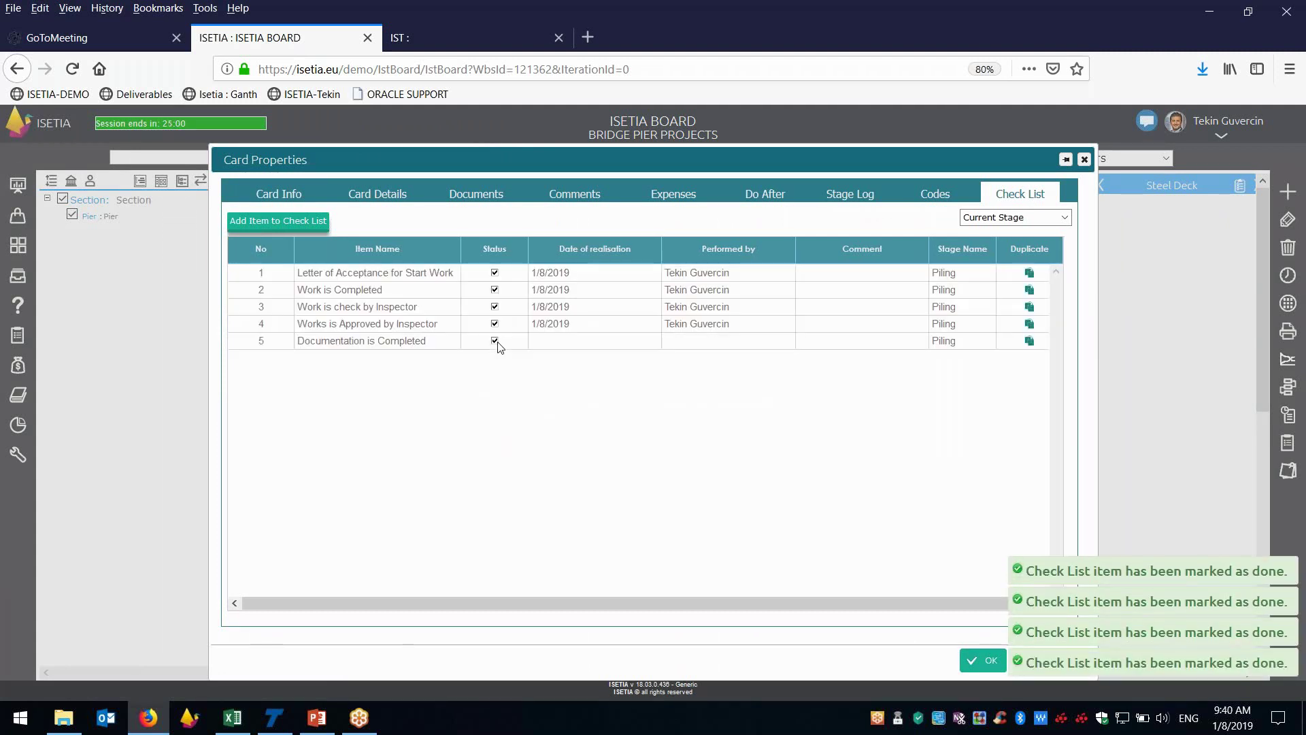
left_click(495, 341)
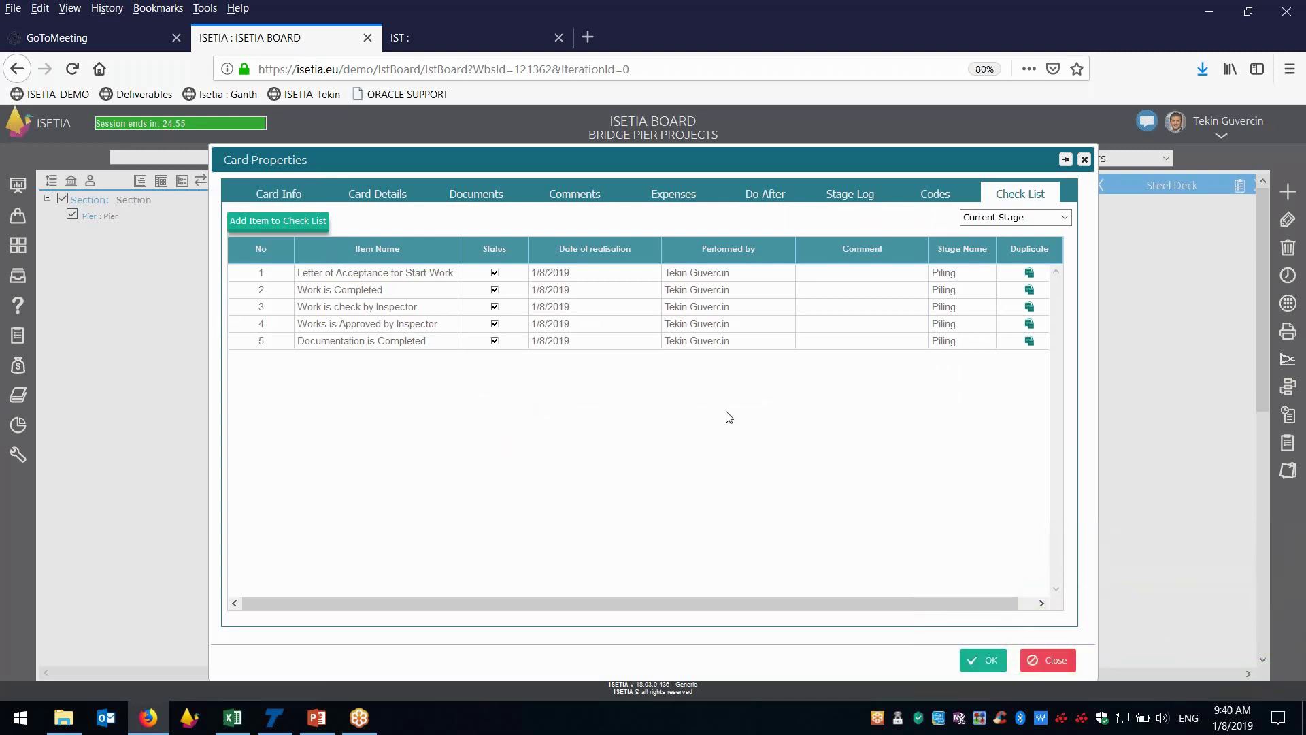
left_click(276, 196)
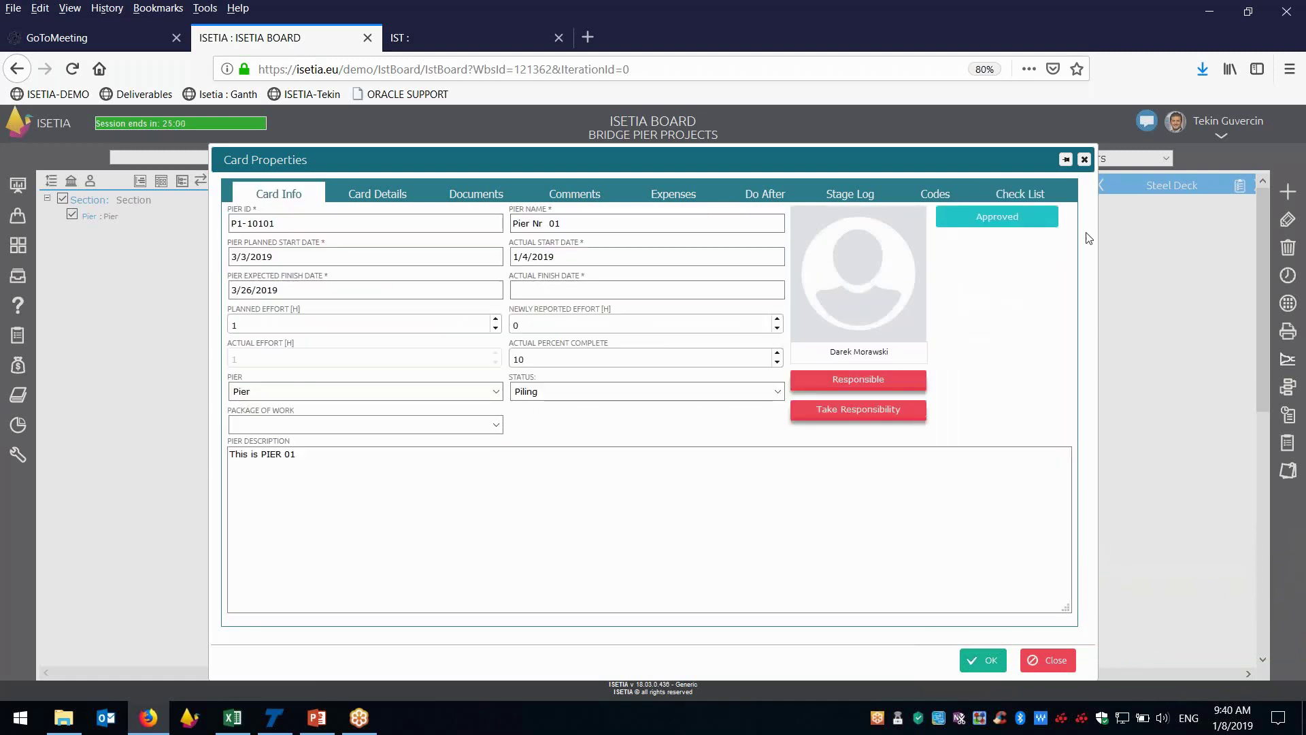
left_click(1007, 219)
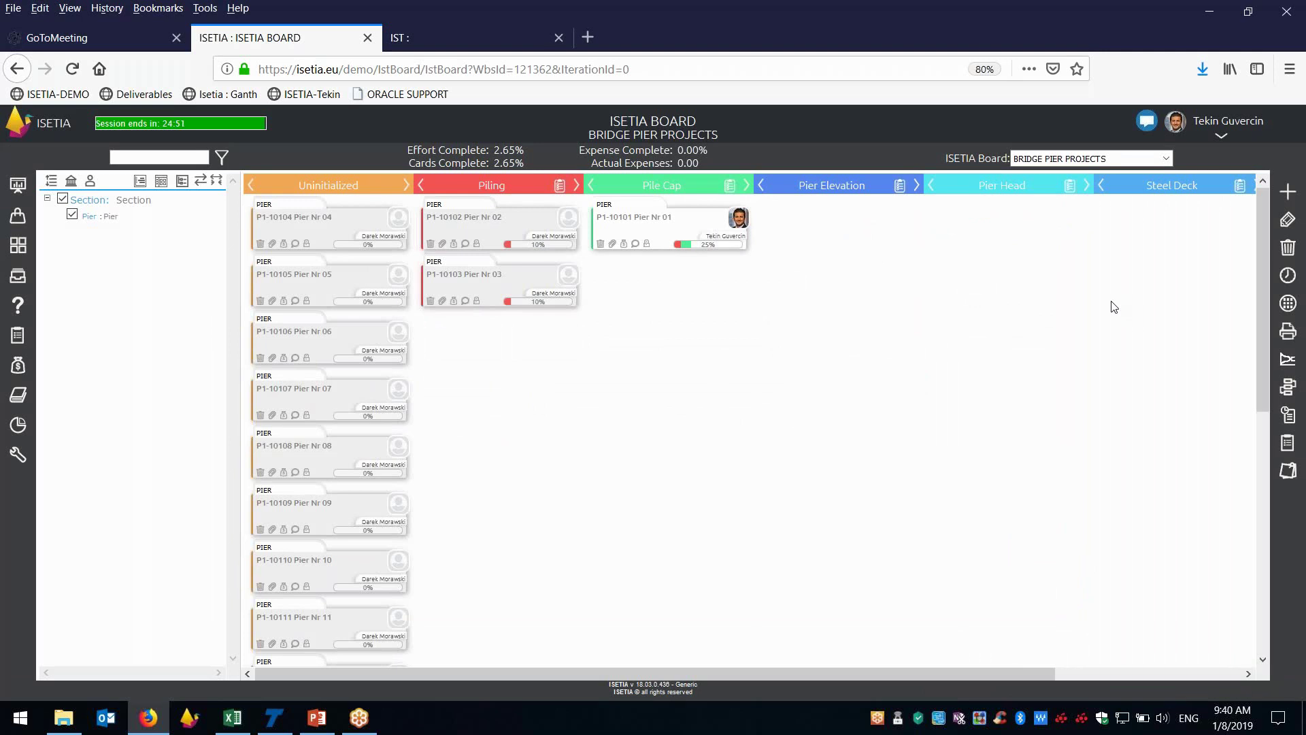
Step: Assign the company code KONSTANS to the Pier Nr 01 card in Pile Cap and save its properties
double_click(665, 221)
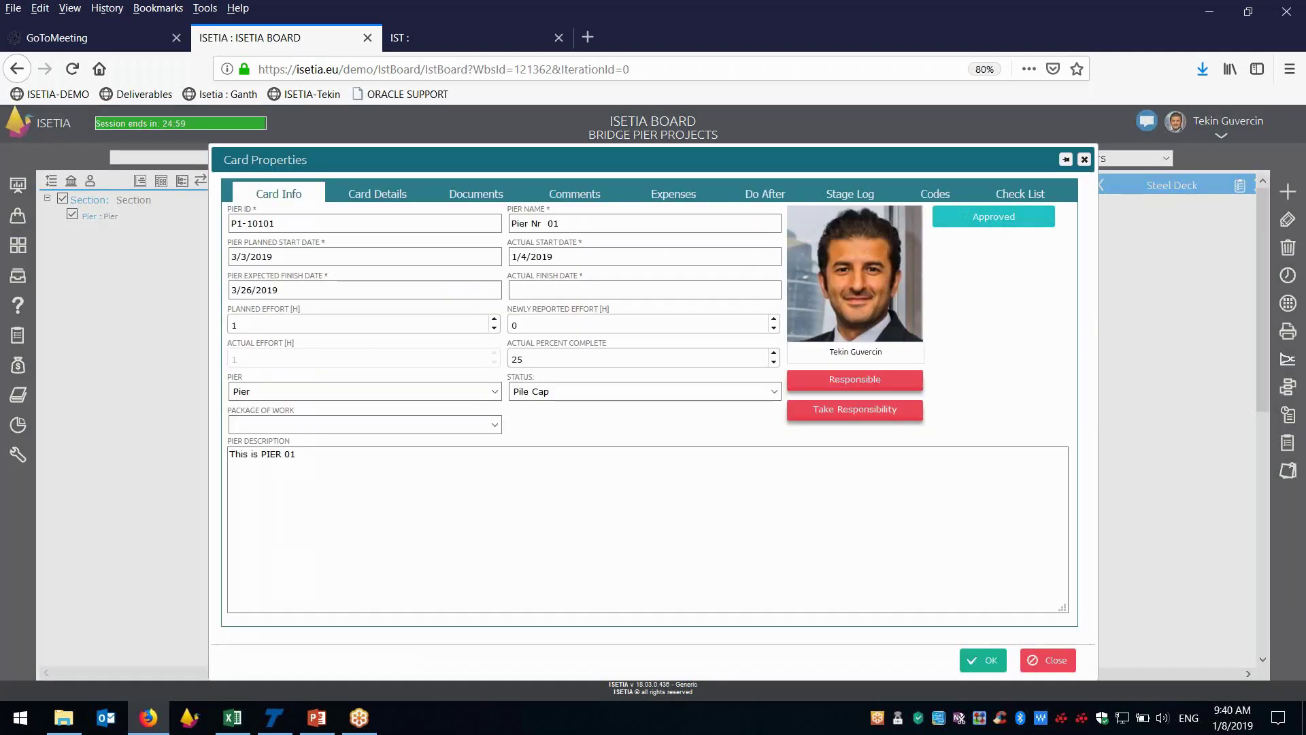
left_click(936, 194)
left_click_drag(557, 272, 582, 335)
left_click(302, 351)
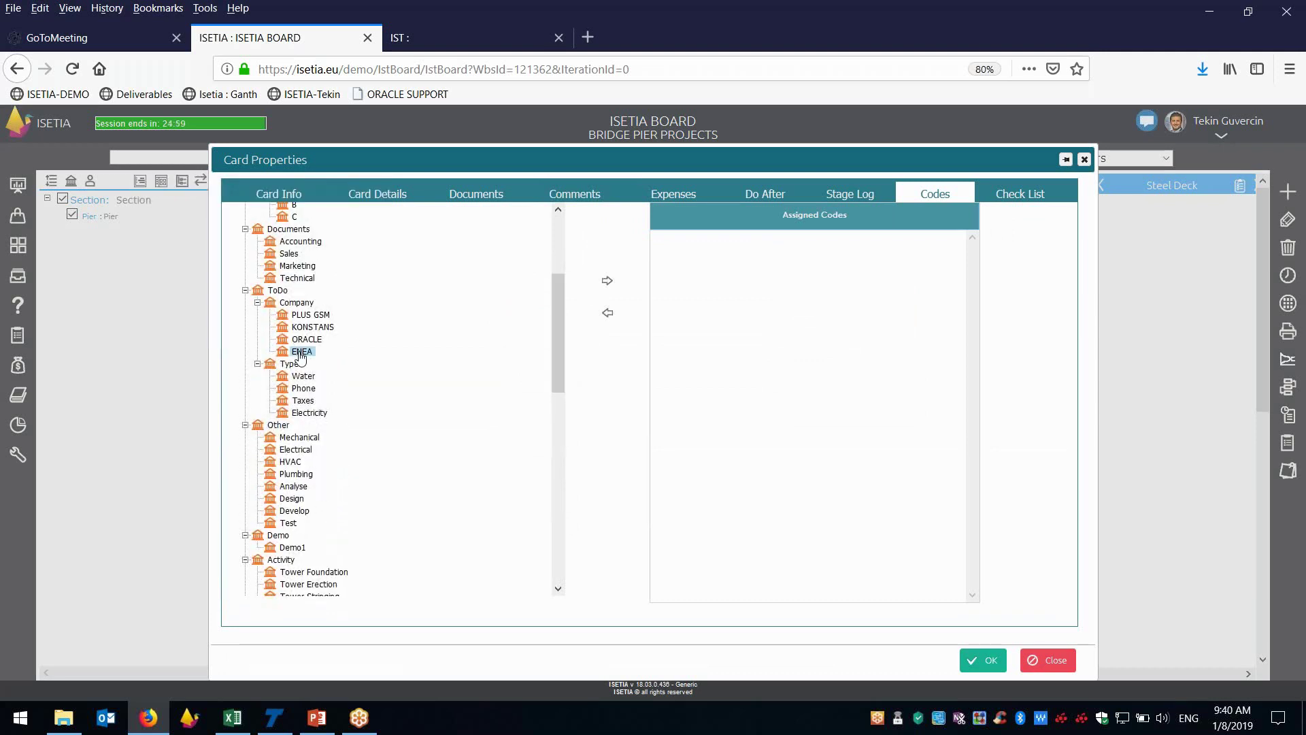
left_click(312, 327)
left_click(607, 280)
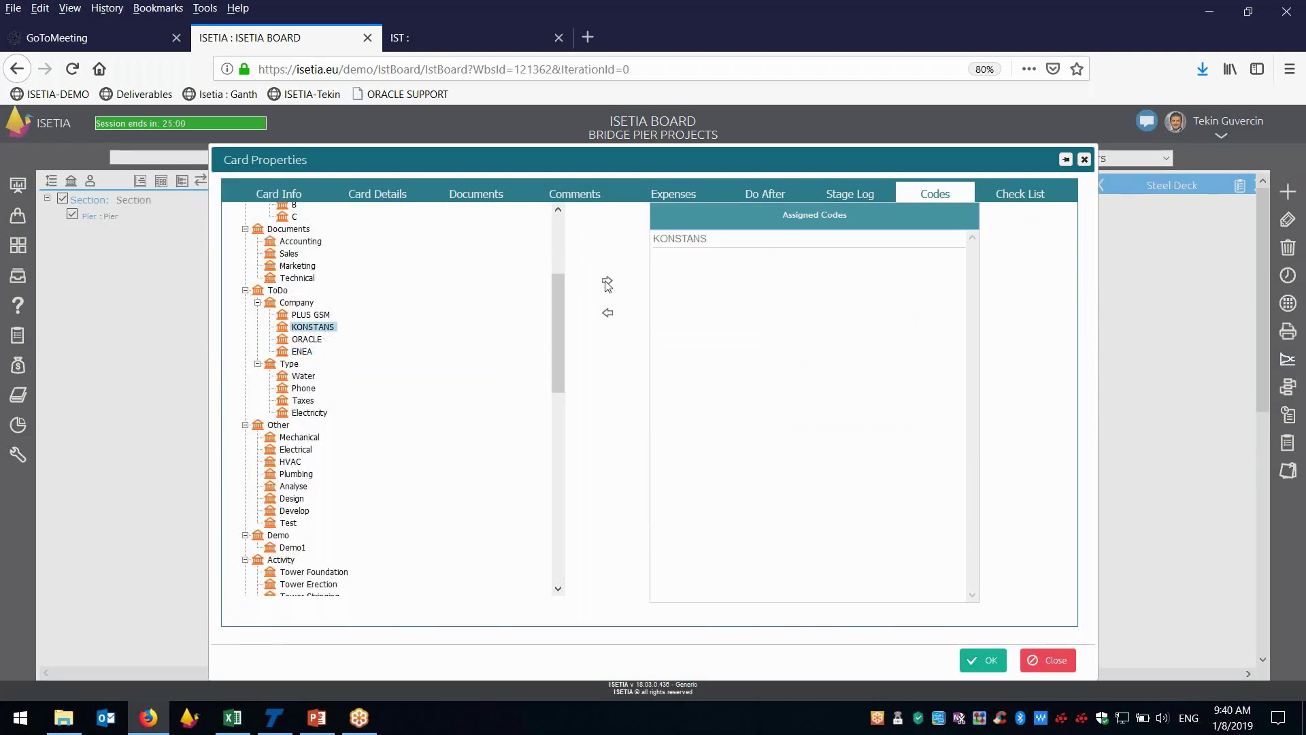
left_click(983, 660)
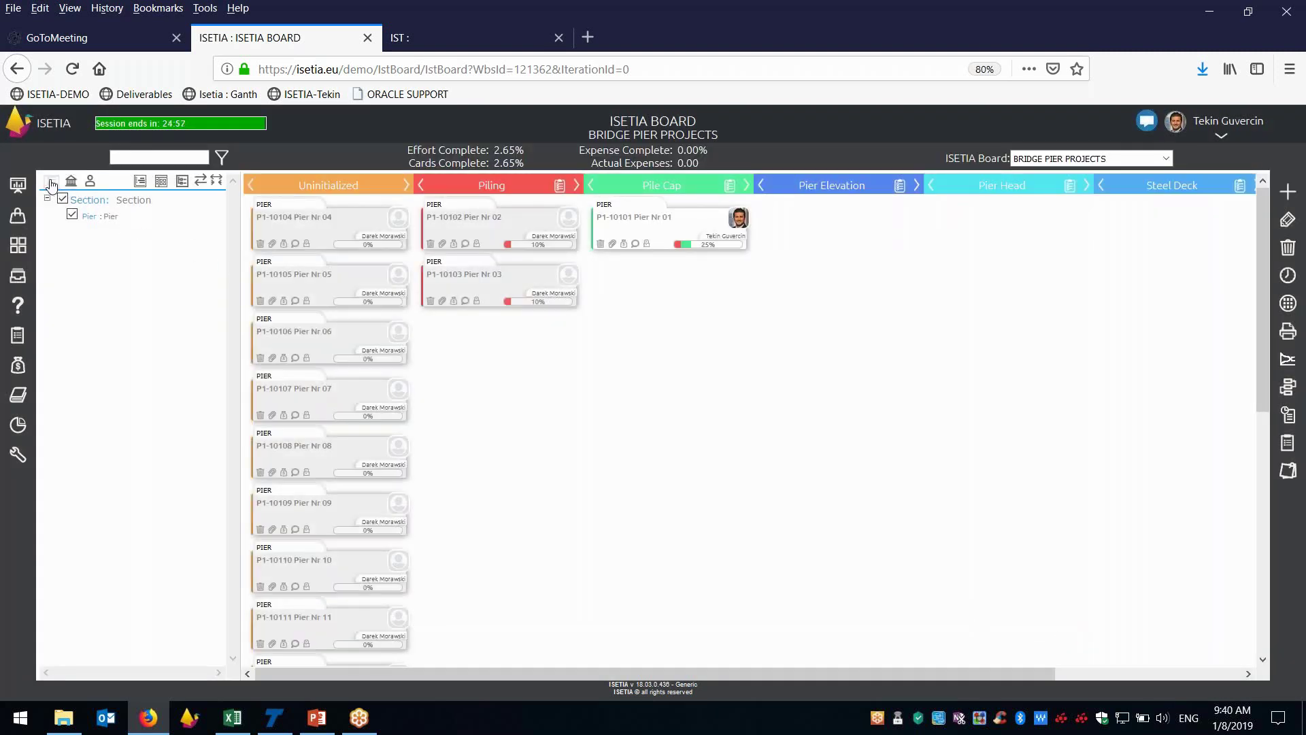
Step: Filter the board's cards by each responsible person and by Unassigned, and show the cards of all people again
left_click(90, 182)
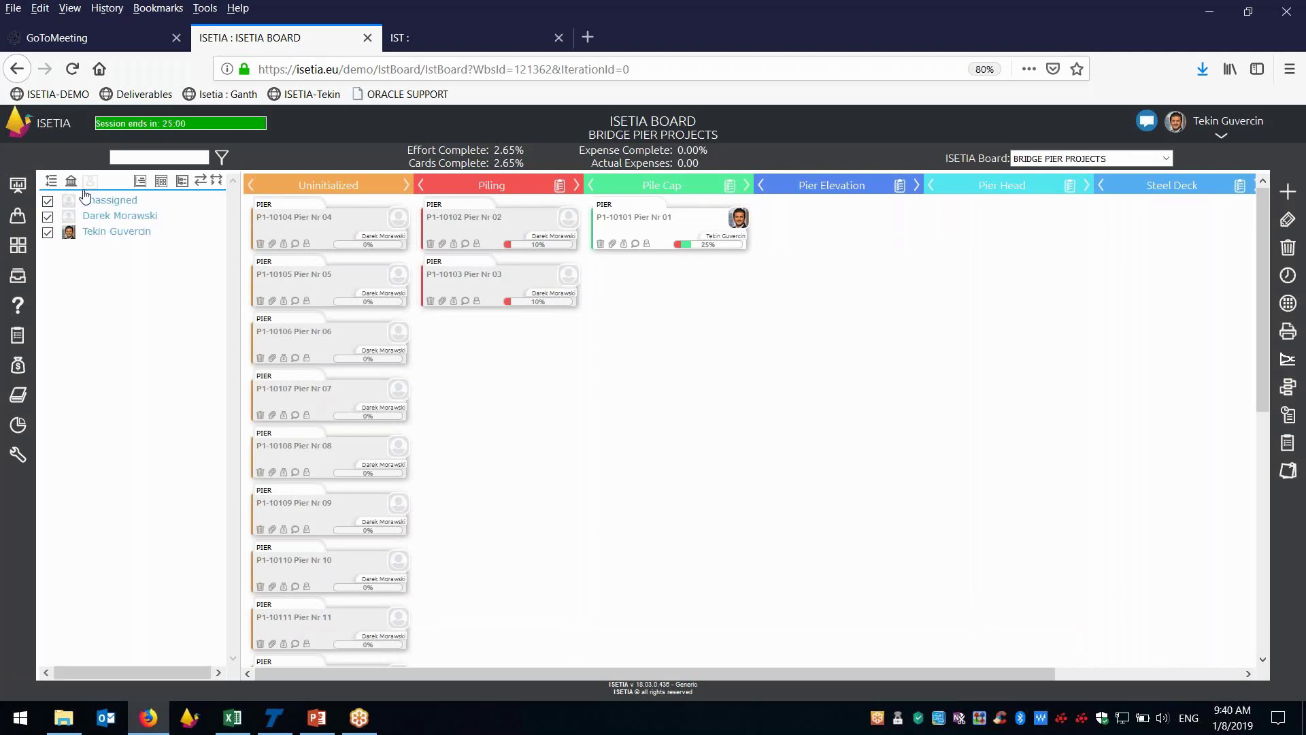
left_click(47, 215)
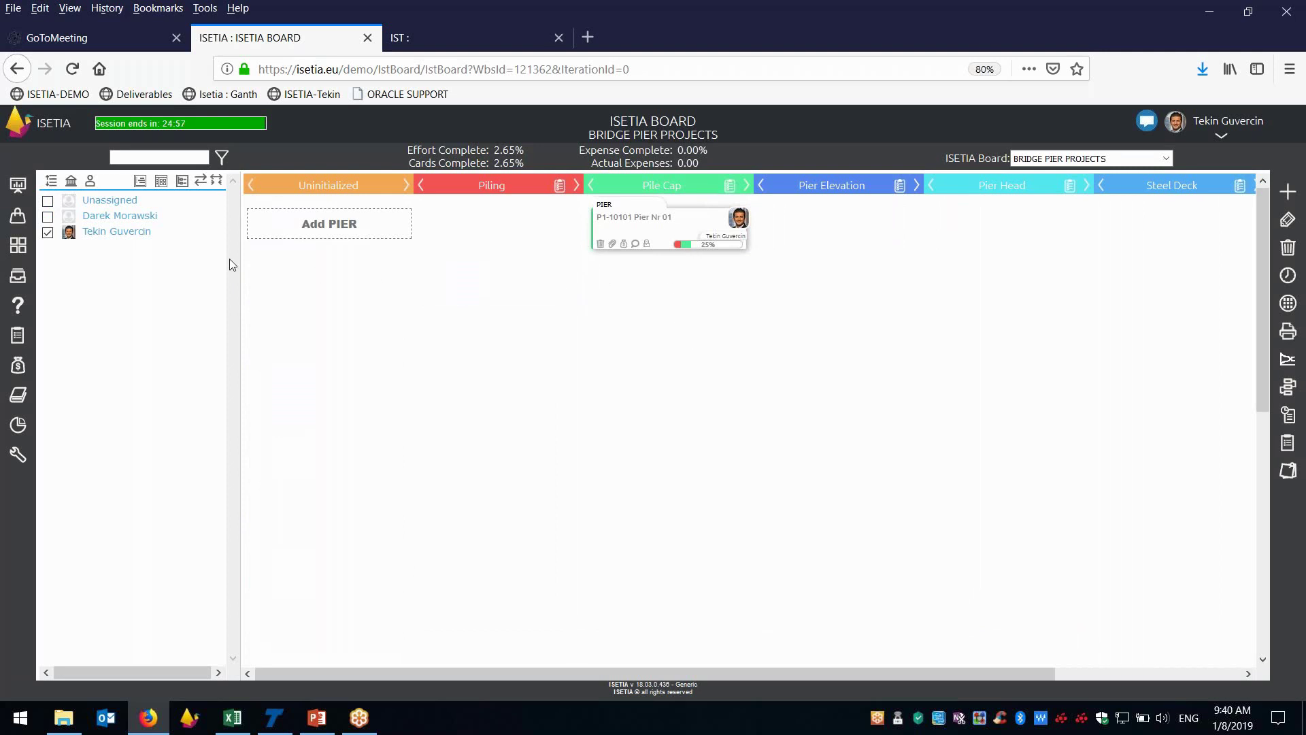
left_click(48, 217)
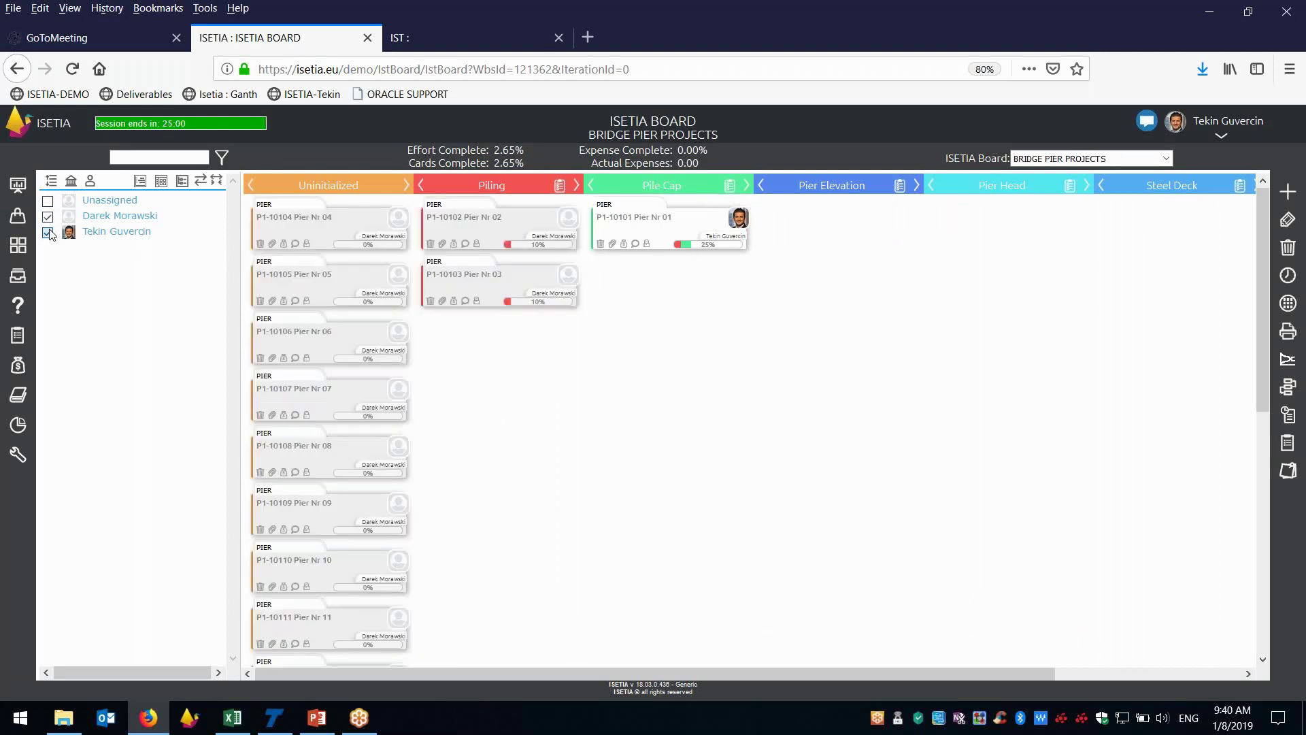
left_click(48, 233)
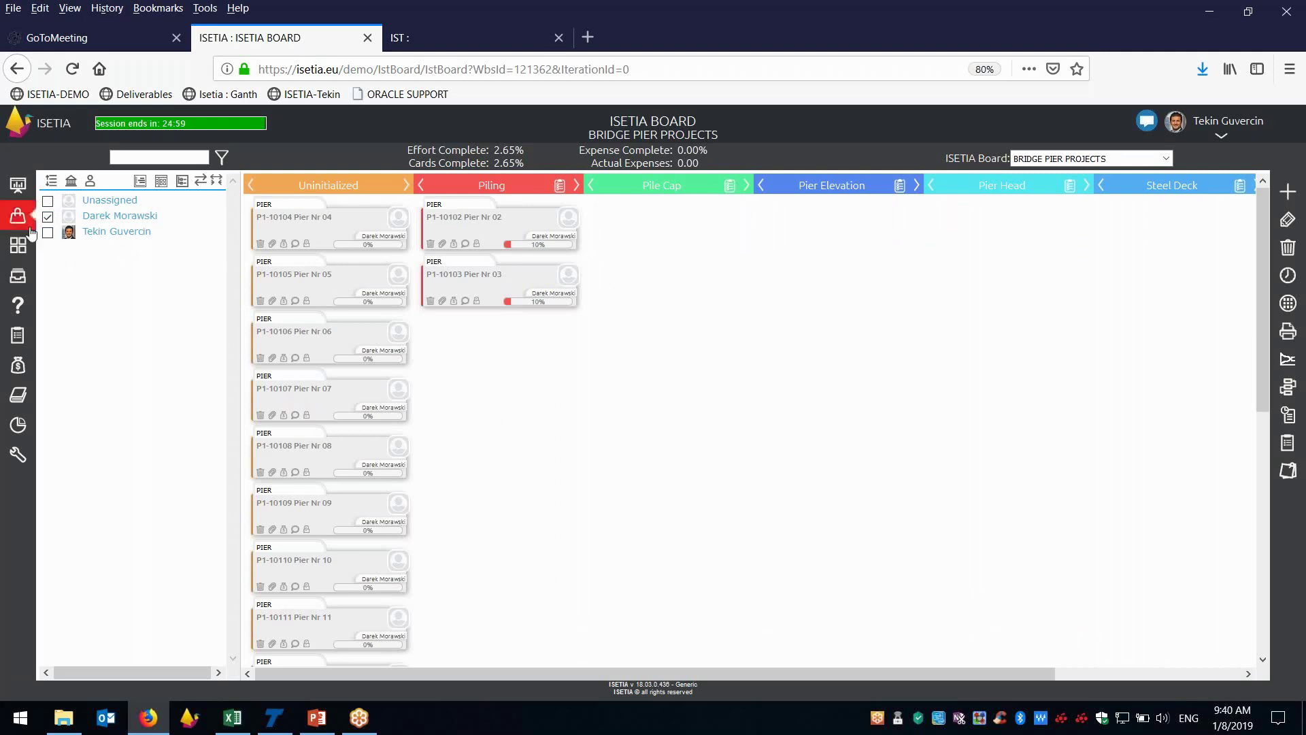
left_click(48, 202)
left_click(48, 218)
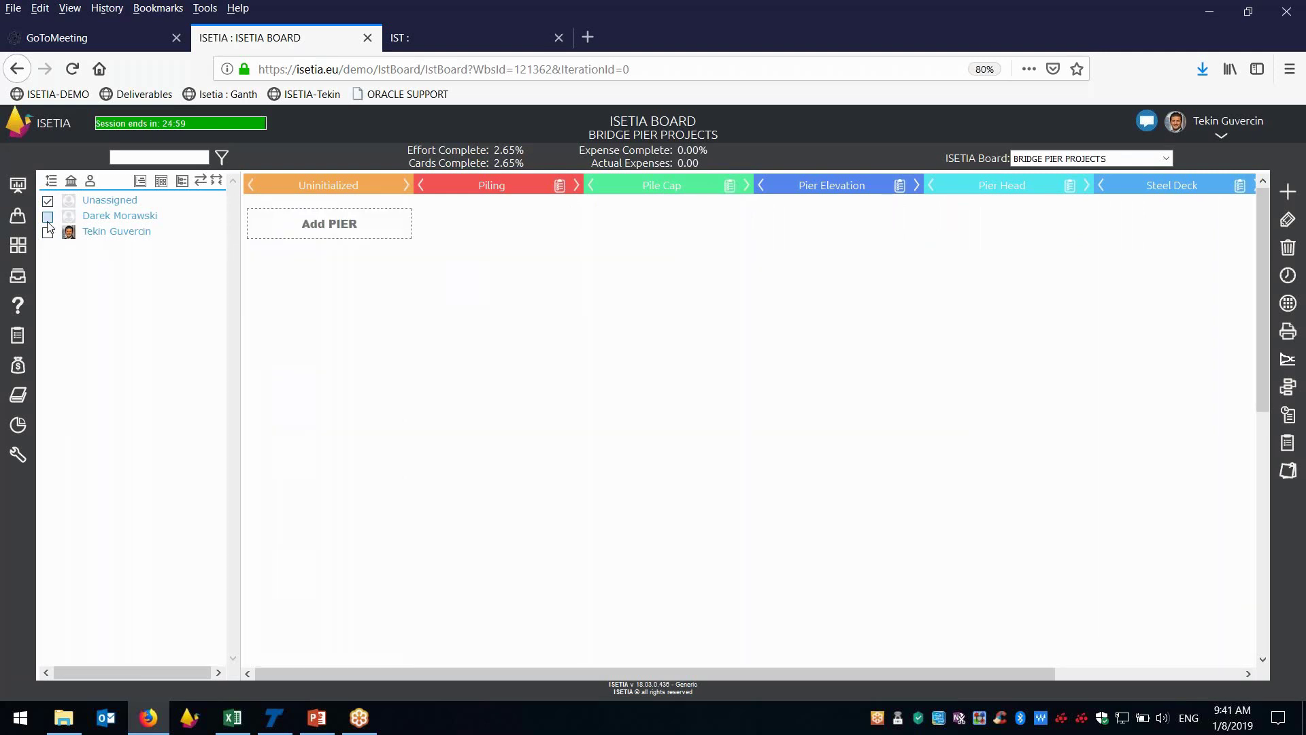
left_click(48, 232)
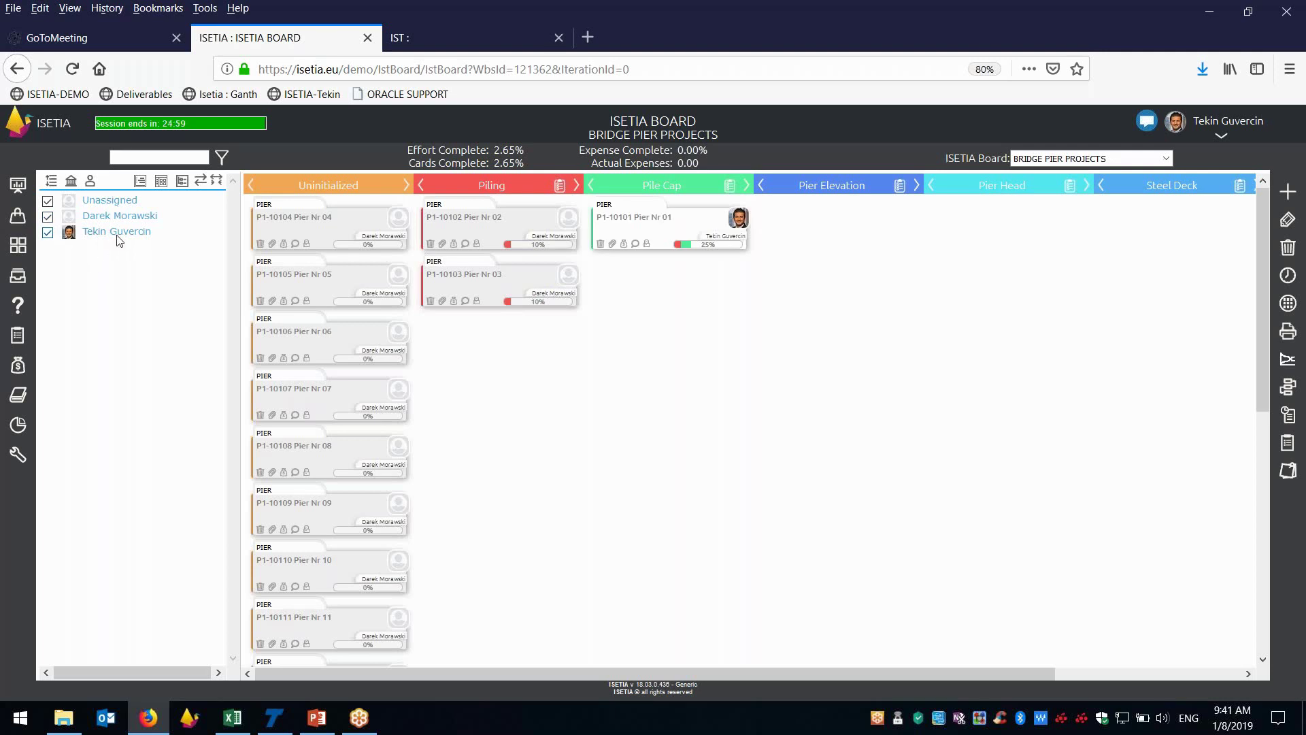
Step: Show the code filter for the board and expand Codes, Projects, Documents, ToDo and Company
left_click(72, 181)
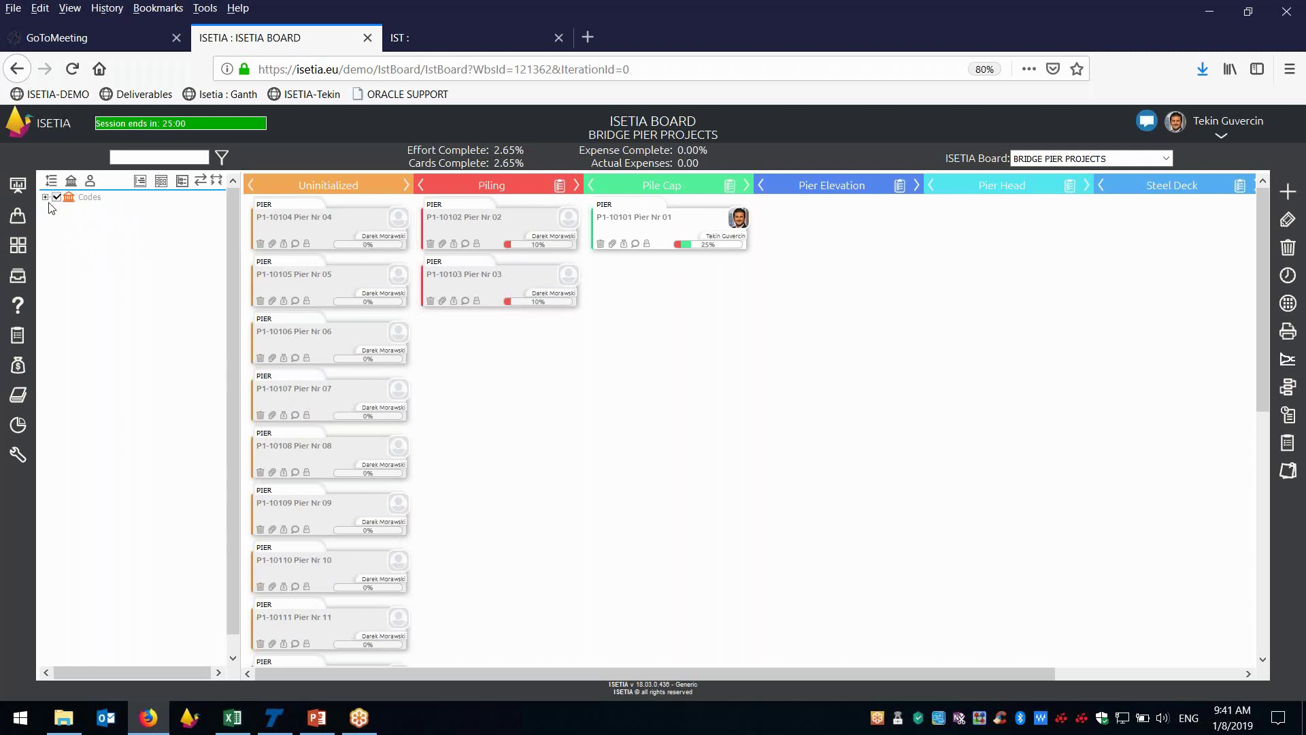
left_click(45, 198)
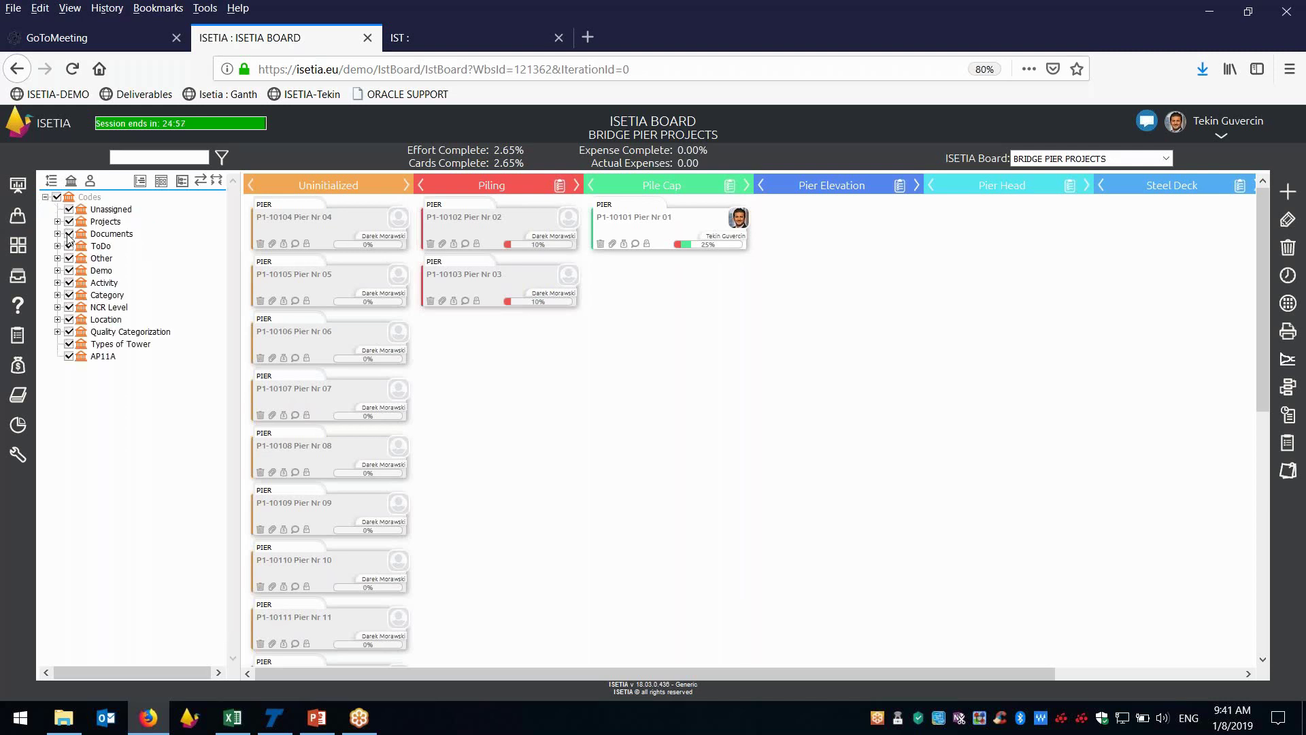
left_click(57, 222)
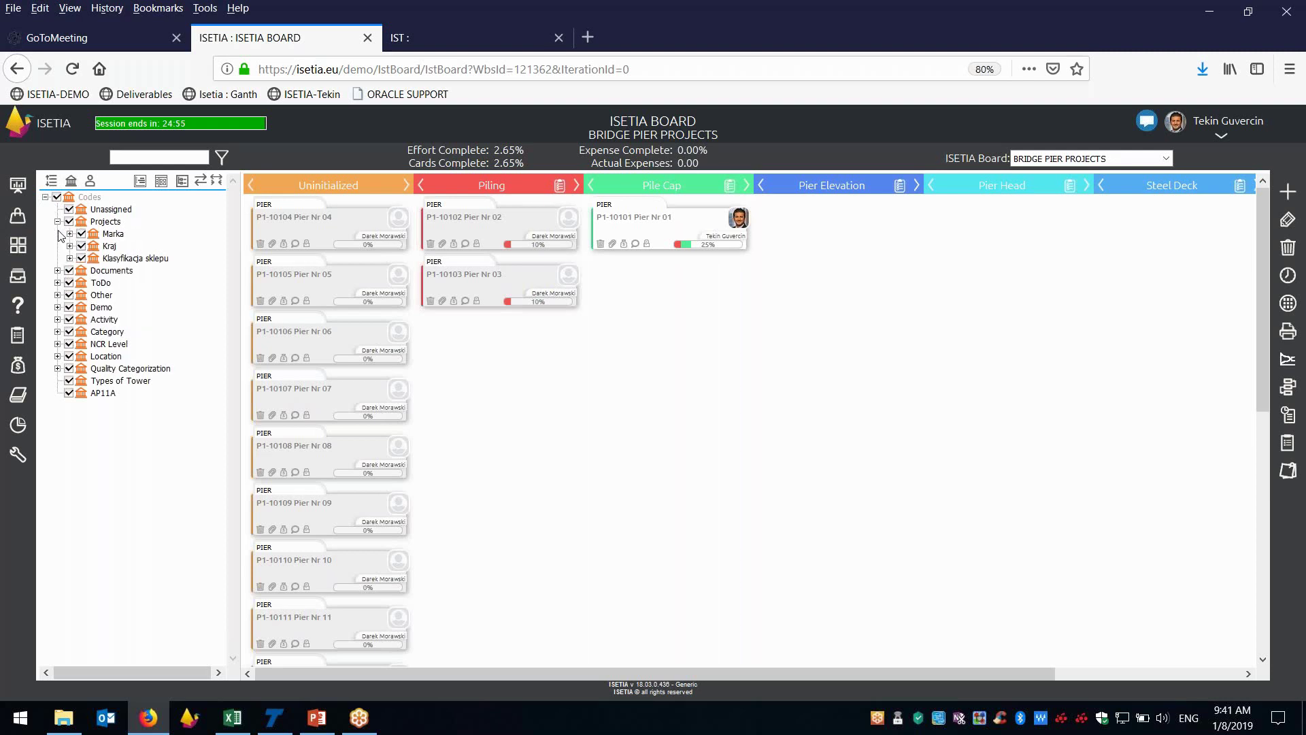
left_click(58, 270)
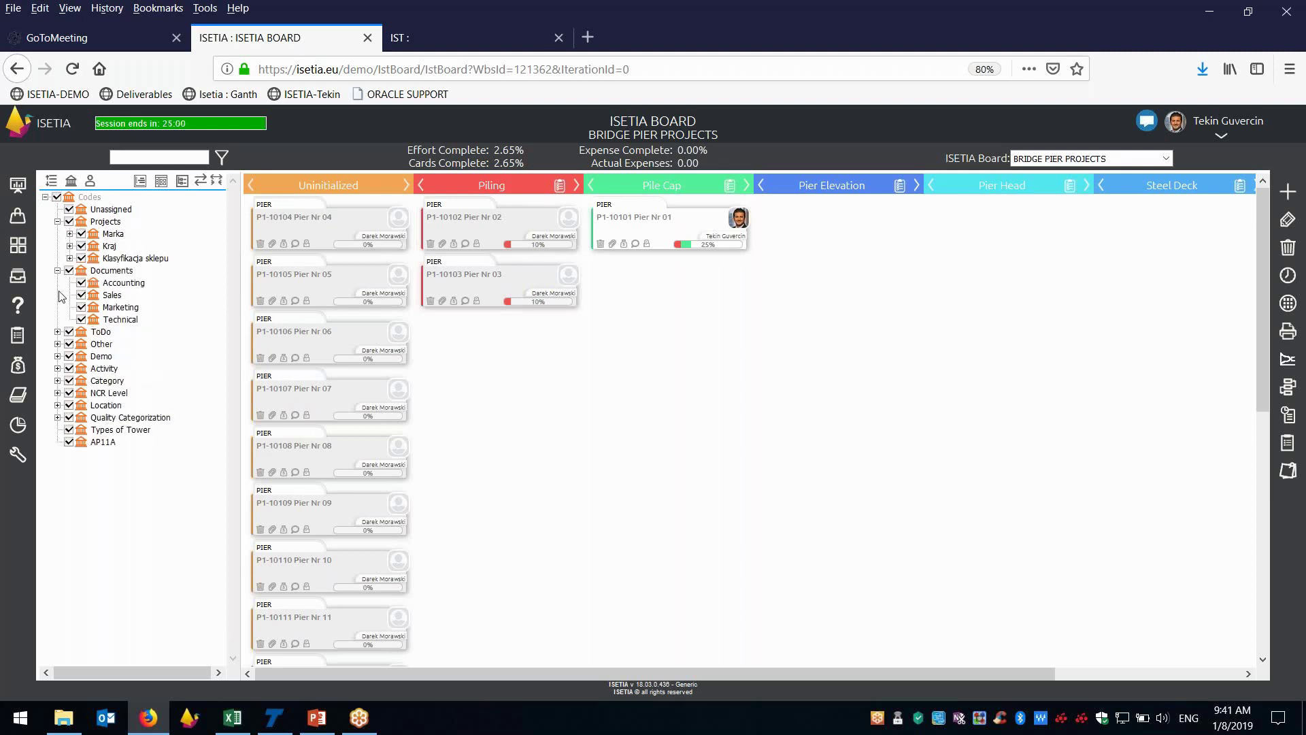
left_click(57, 332)
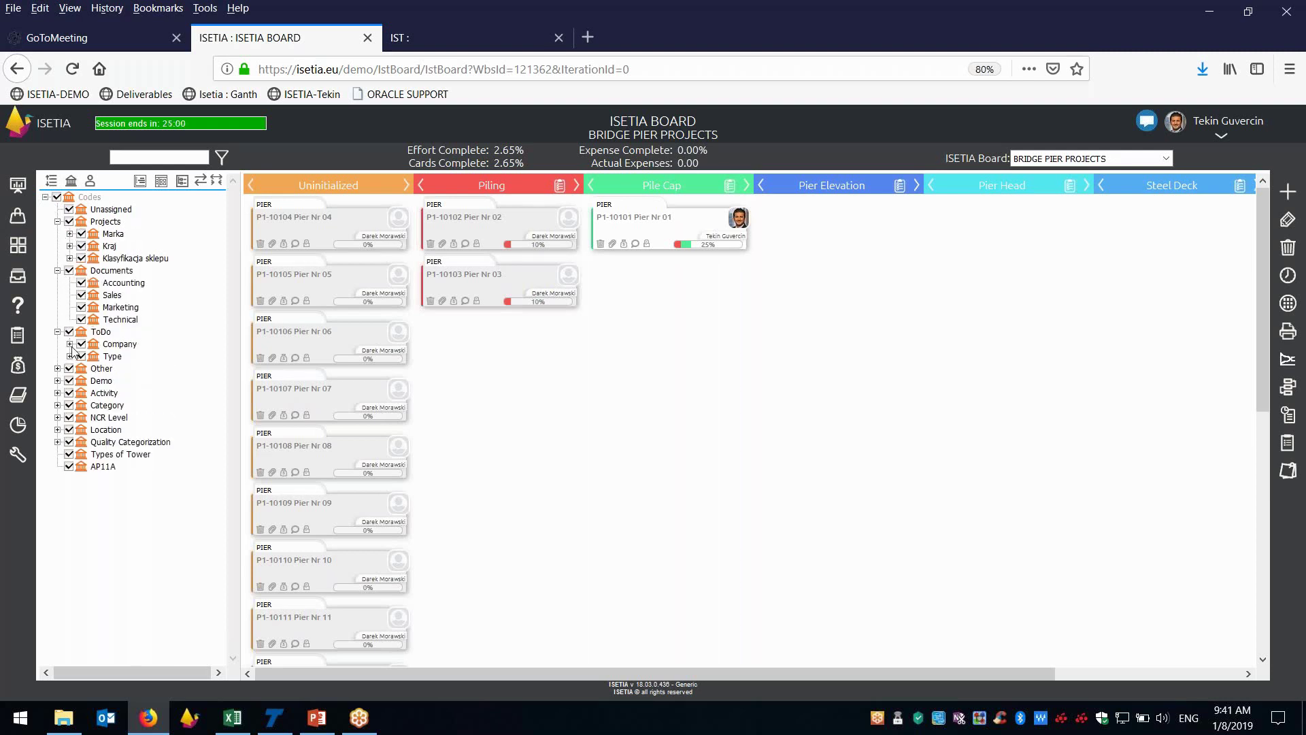
left_click(69, 344)
Step: Show only the cards coded KONSTANS, restore the selection of all codes, and collapse the code tree
left_click(57, 197)
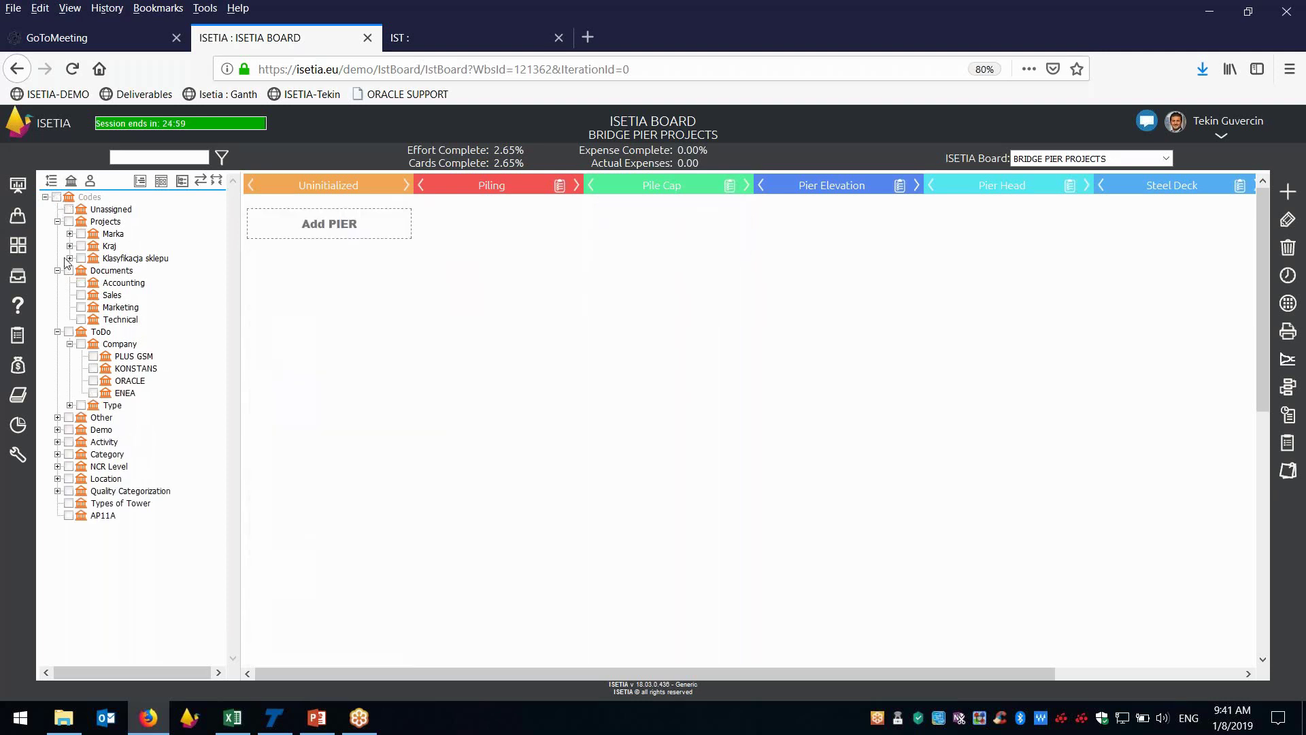
left_click(94, 368)
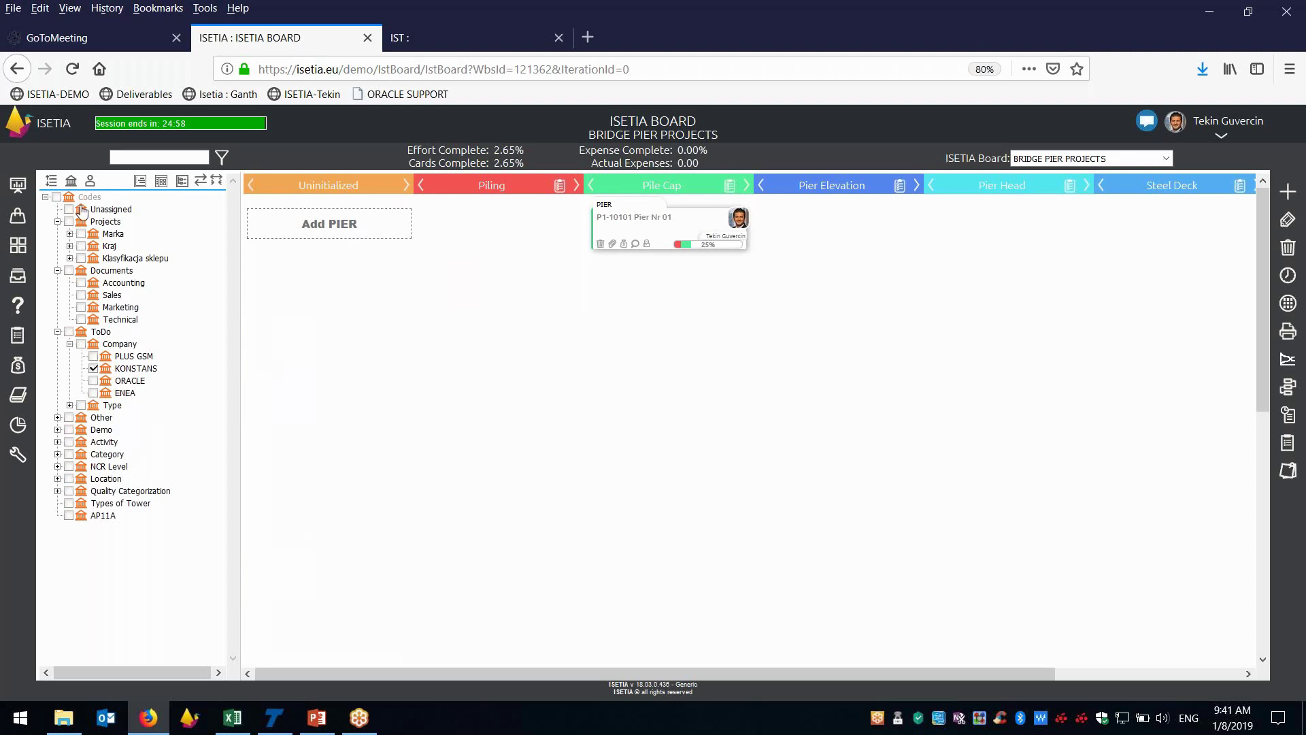
left_click(57, 197)
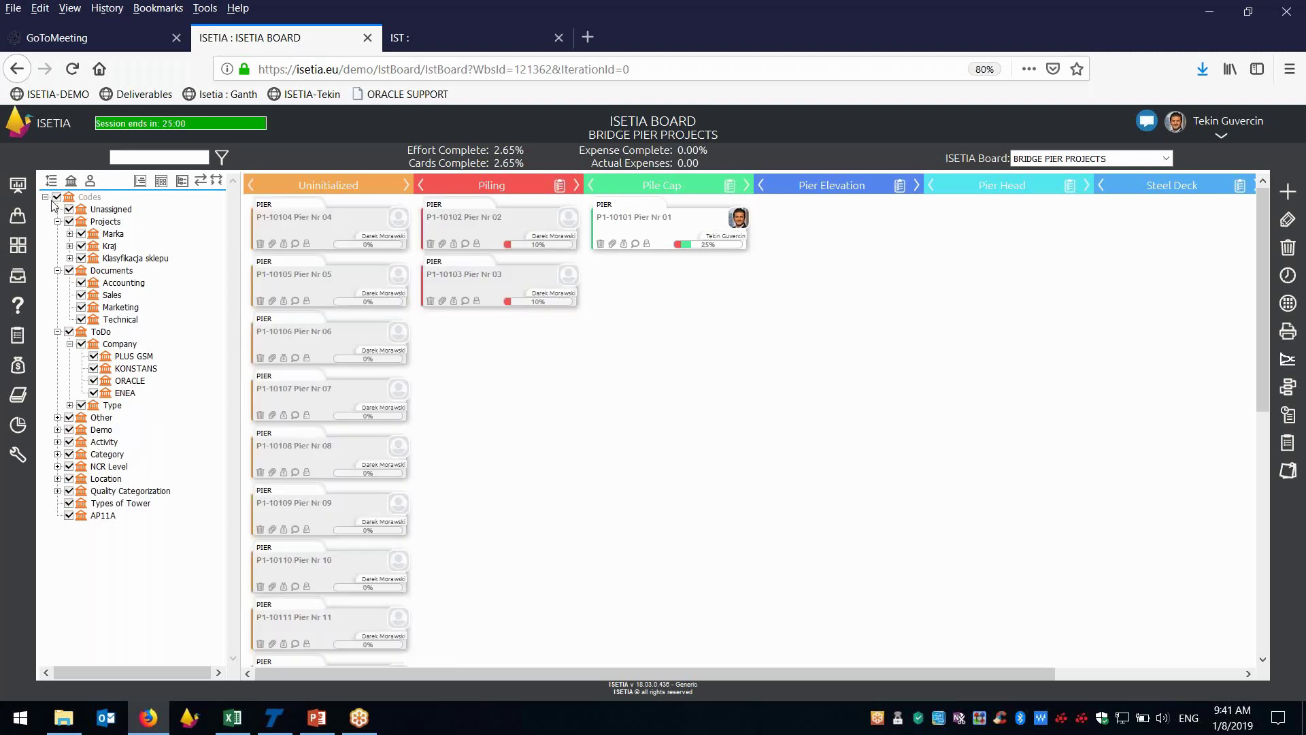
left_click(46, 197)
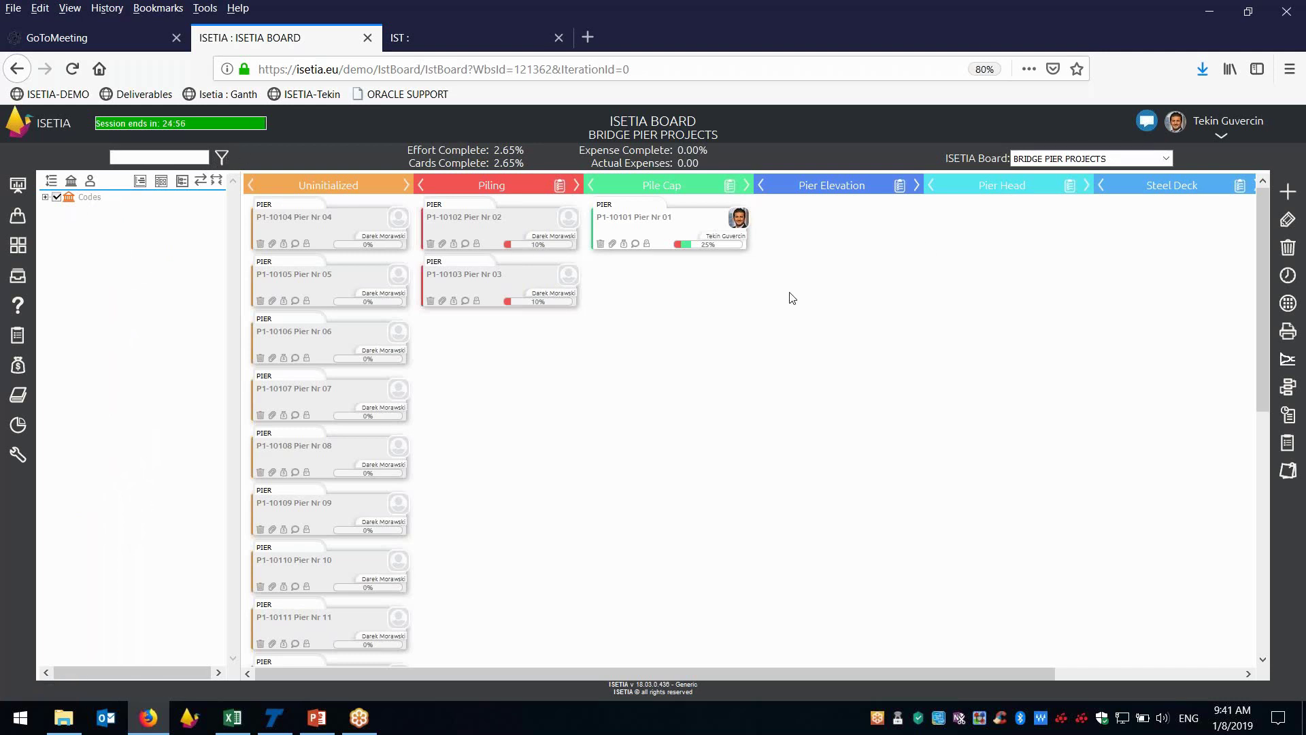
Step: Collapse the Piling, Pile Cap, Pier Elevation, Pier Head and Steel Deck stage columns
left_click(422, 185)
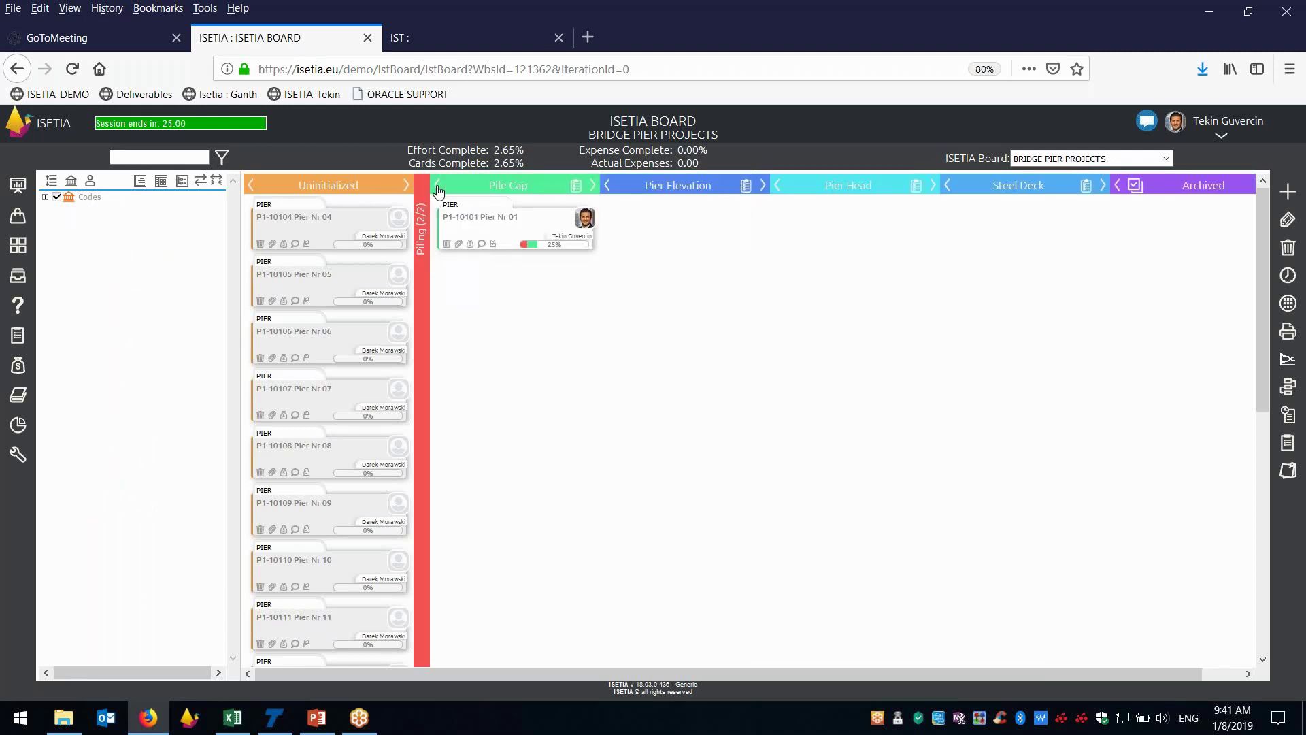
left_click(438, 186)
left_click(456, 186)
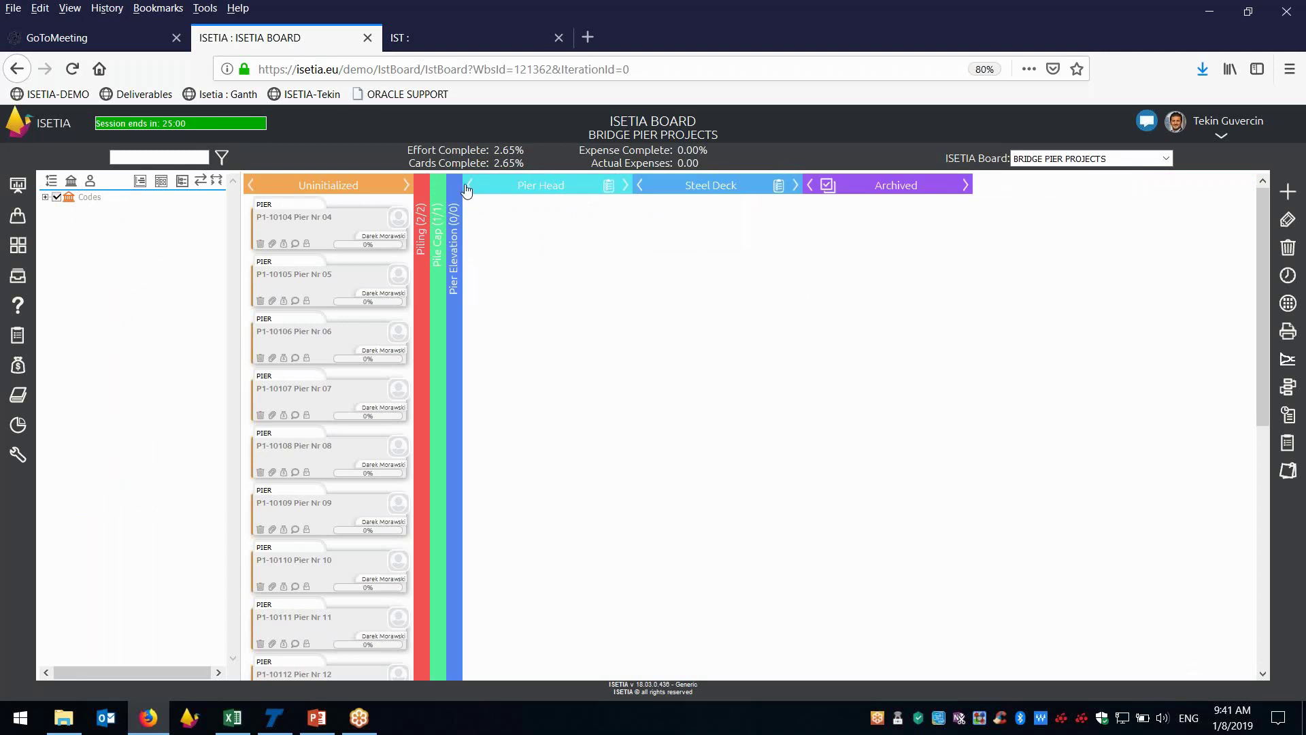
left_click(471, 186)
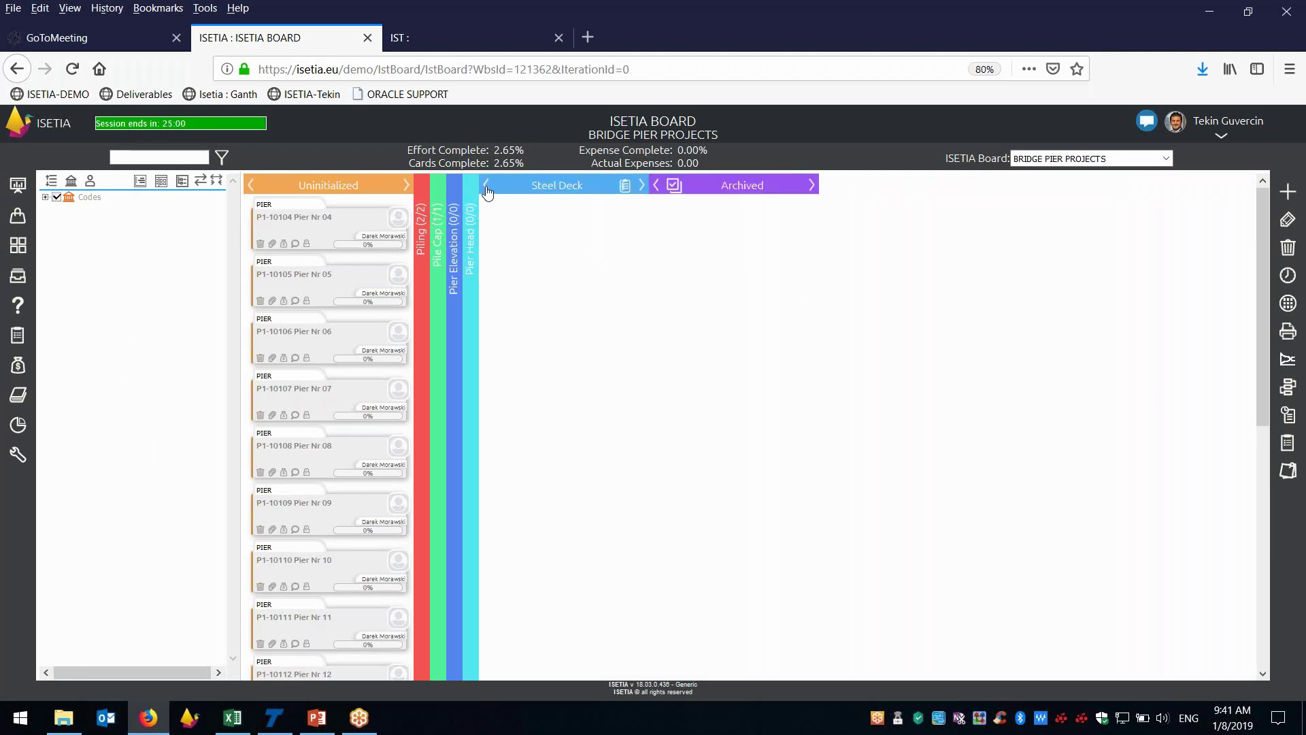
left_click(486, 185)
Step: Expand all the collapsed stage columns from Piling to Steel Deck
left_click(420, 252)
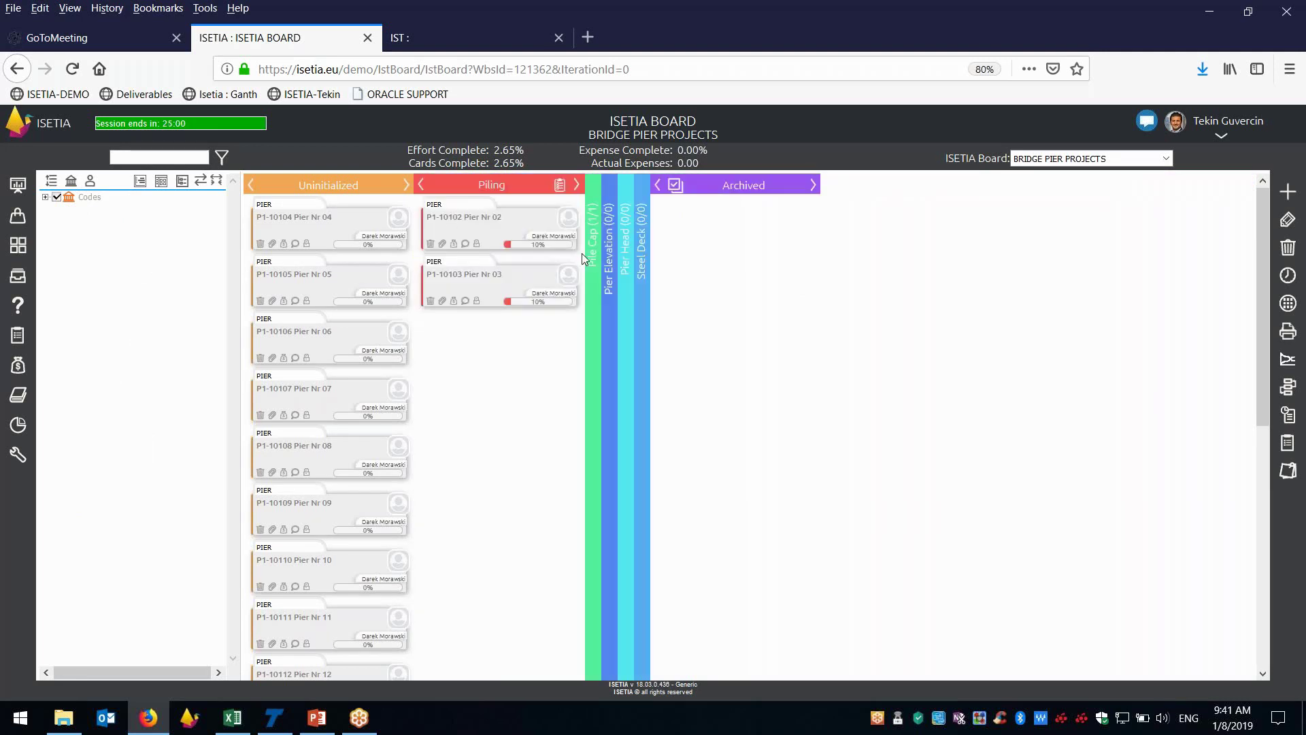
left_click(598, 258)
left_click(762, 270)
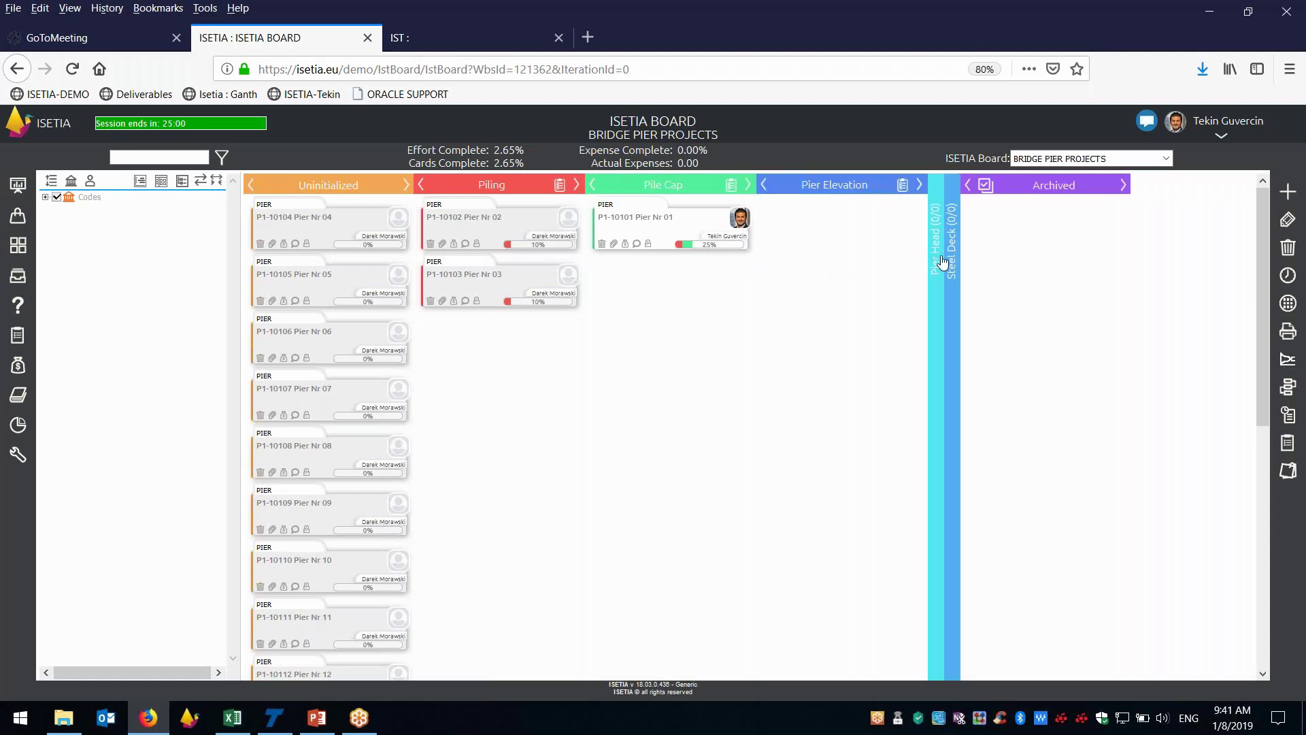
left_click(943, 263)
left_click(1105, 269)
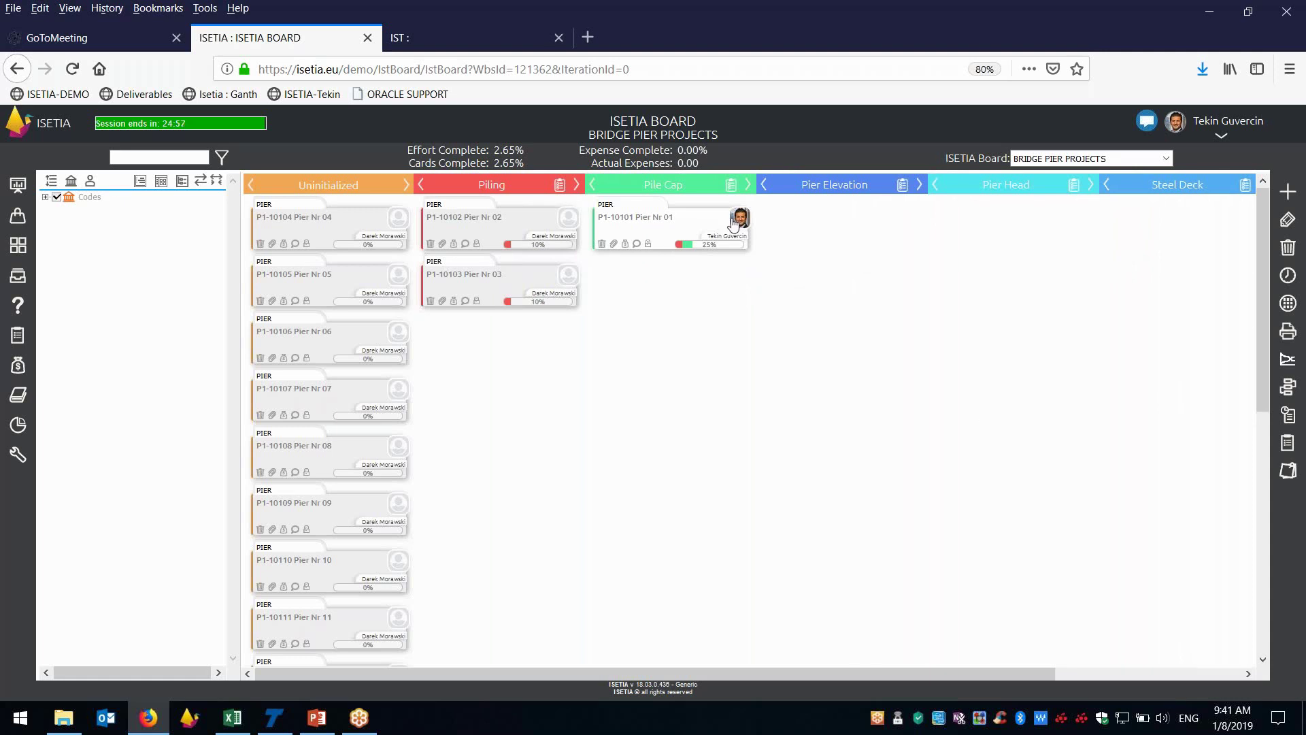
Step: Mark all five Pile Cap check list items of Pier Nr 01 as done and approve the card into Pier Elevation
double_click(683, 226)
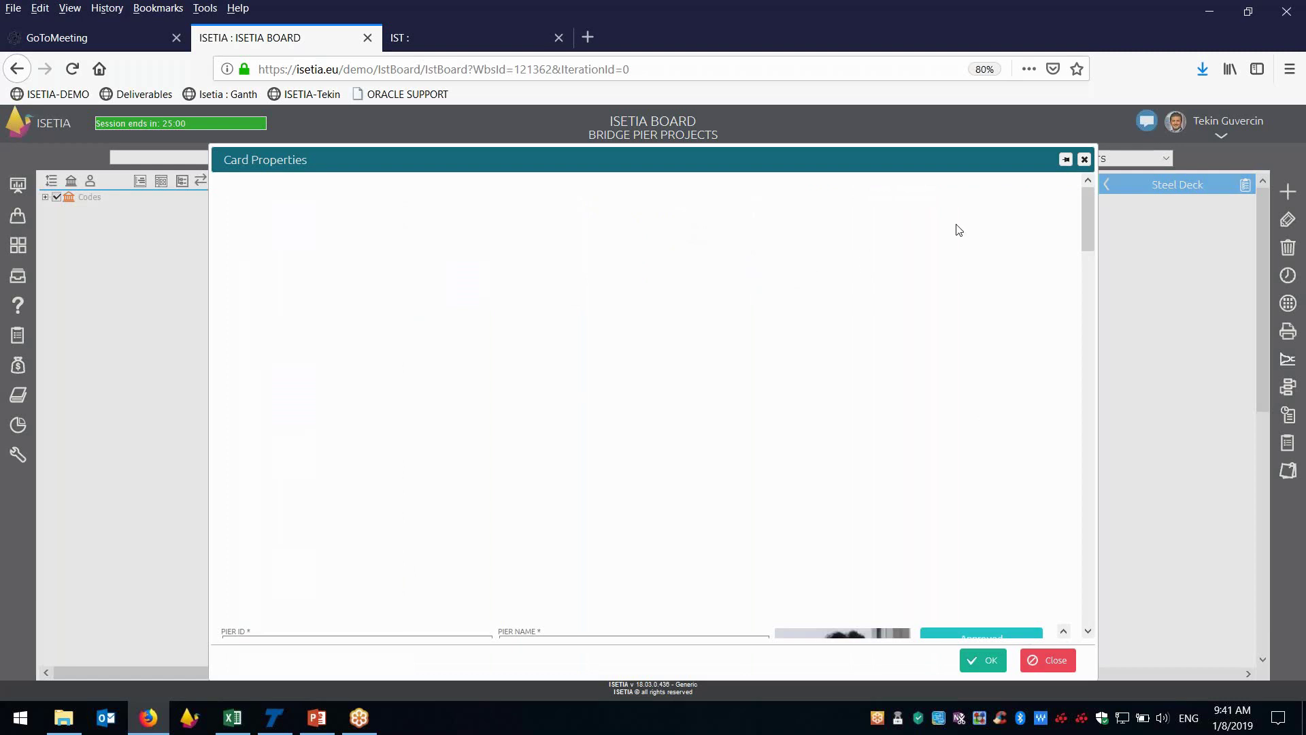
left_click(1020, 194)
left_click(493, 272)
left_click(494, 290)
left_click(494, 306)
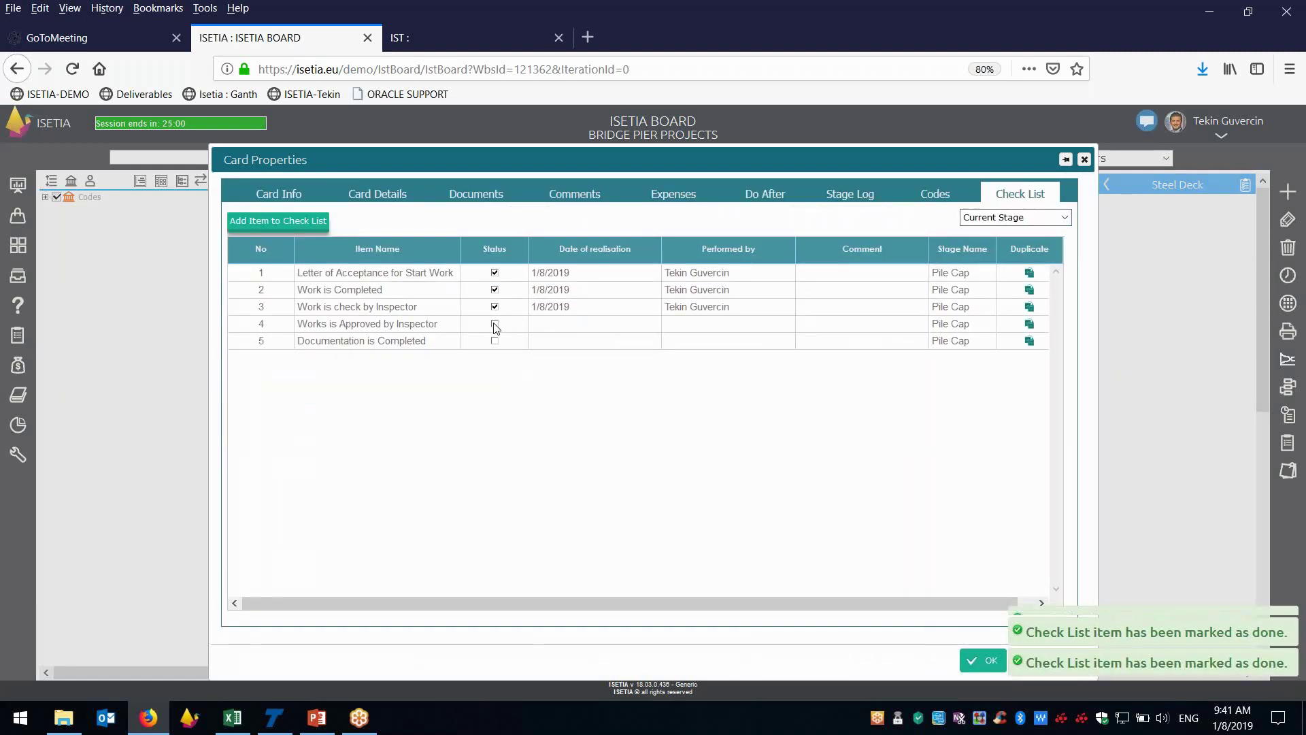
left_click(495, 325)
left_click(494, 340)
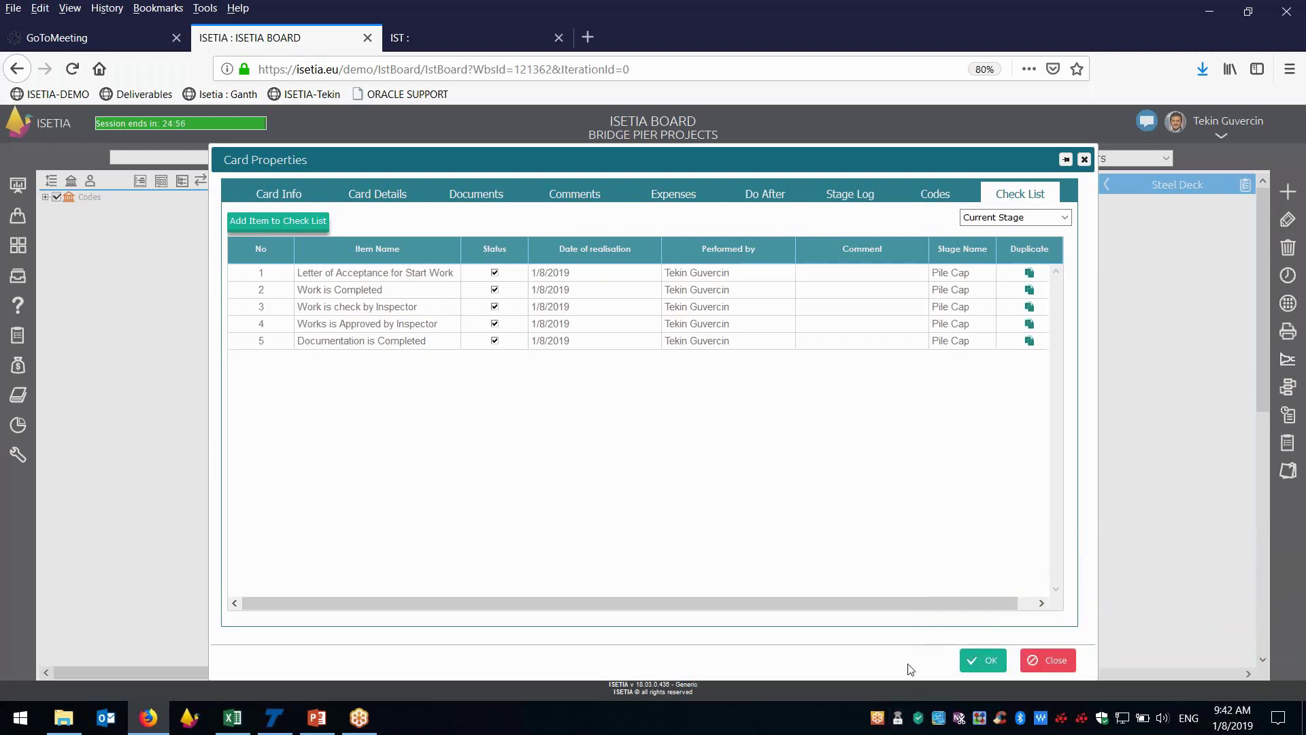
left_click(279, 197)
left_click(988, 223)
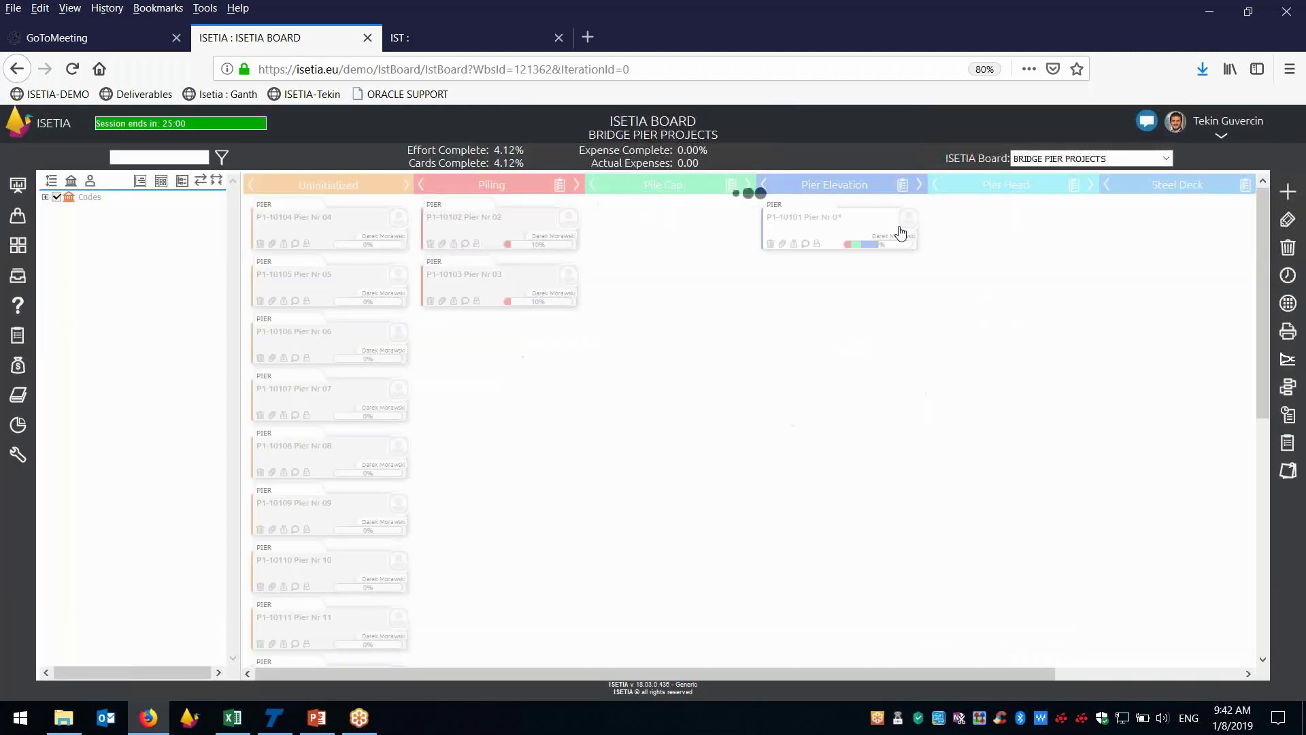
Step: Mark all five Pier Elevation check list items of Pier Nr 01 as done, save, and approve the card into Pier Head
double_click(830, 231)
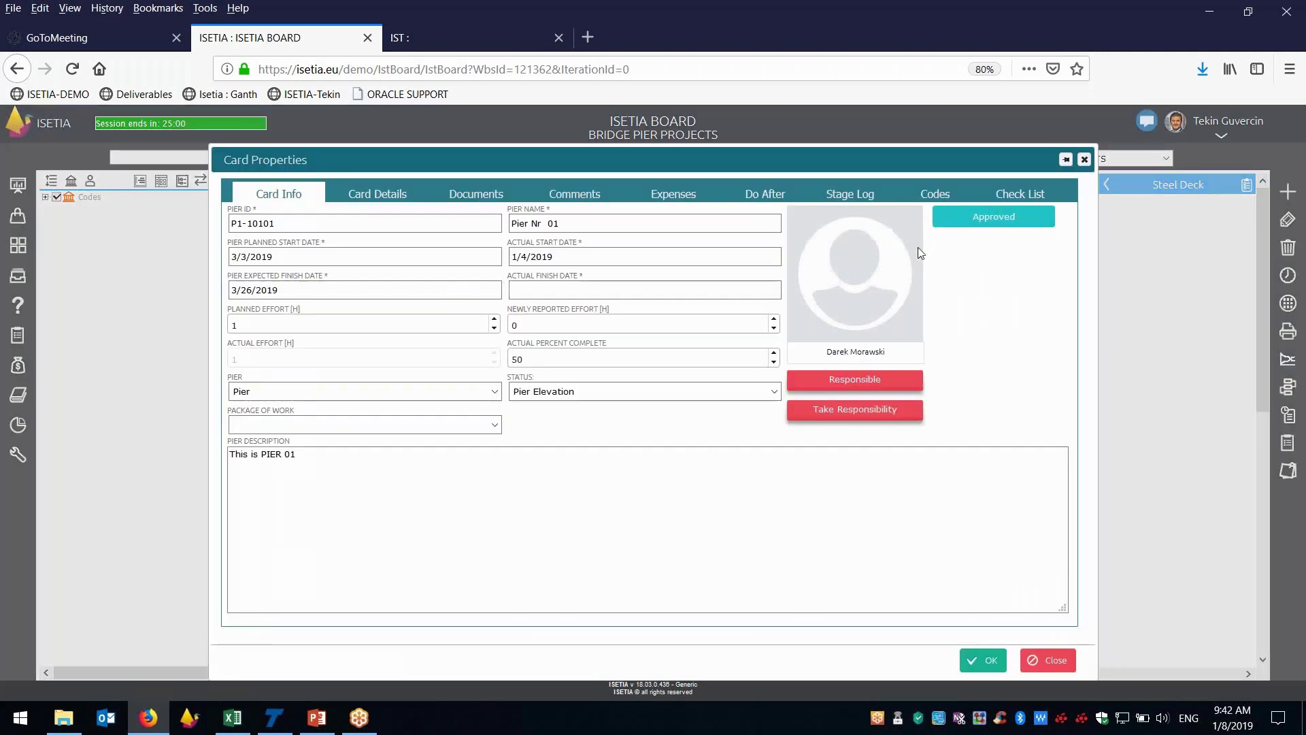
left_click(1028, 196)
left_click(495, 272)
left_click(494, 290)
left_click(494, 307)
left_click(495, 324)
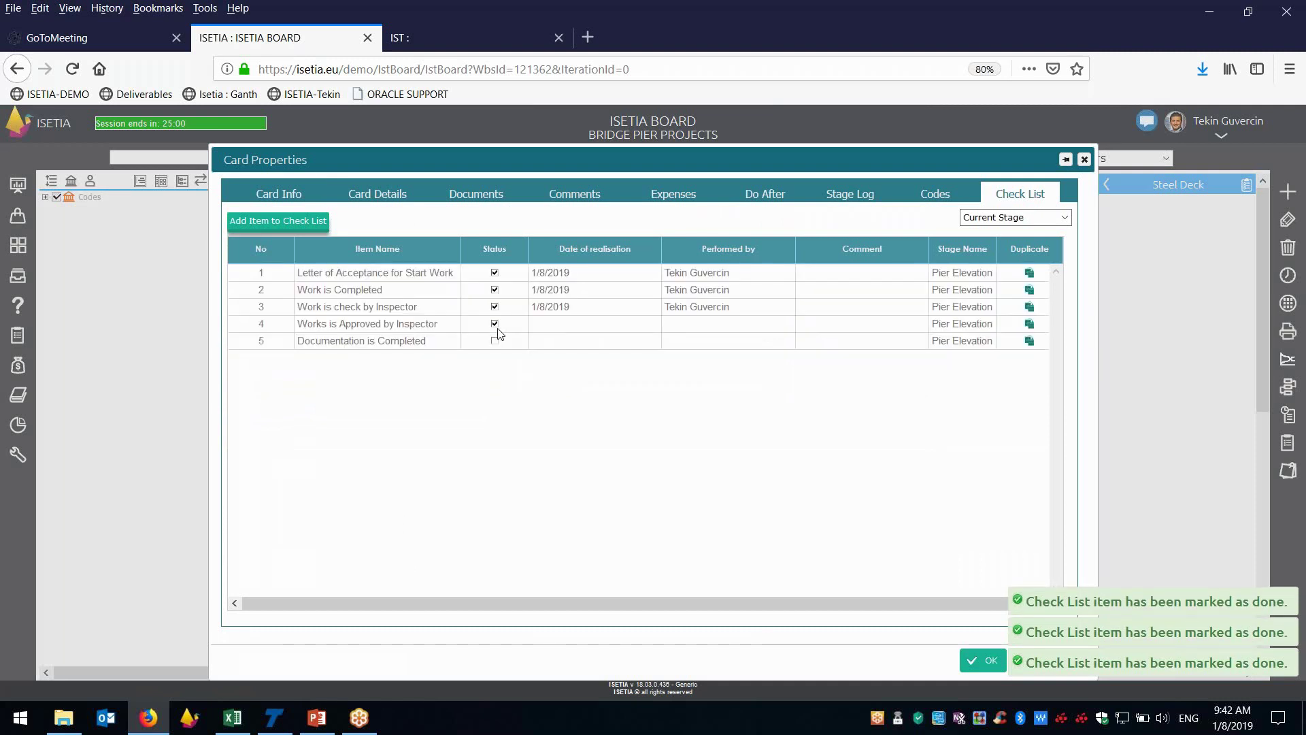
left_click(494, 341)
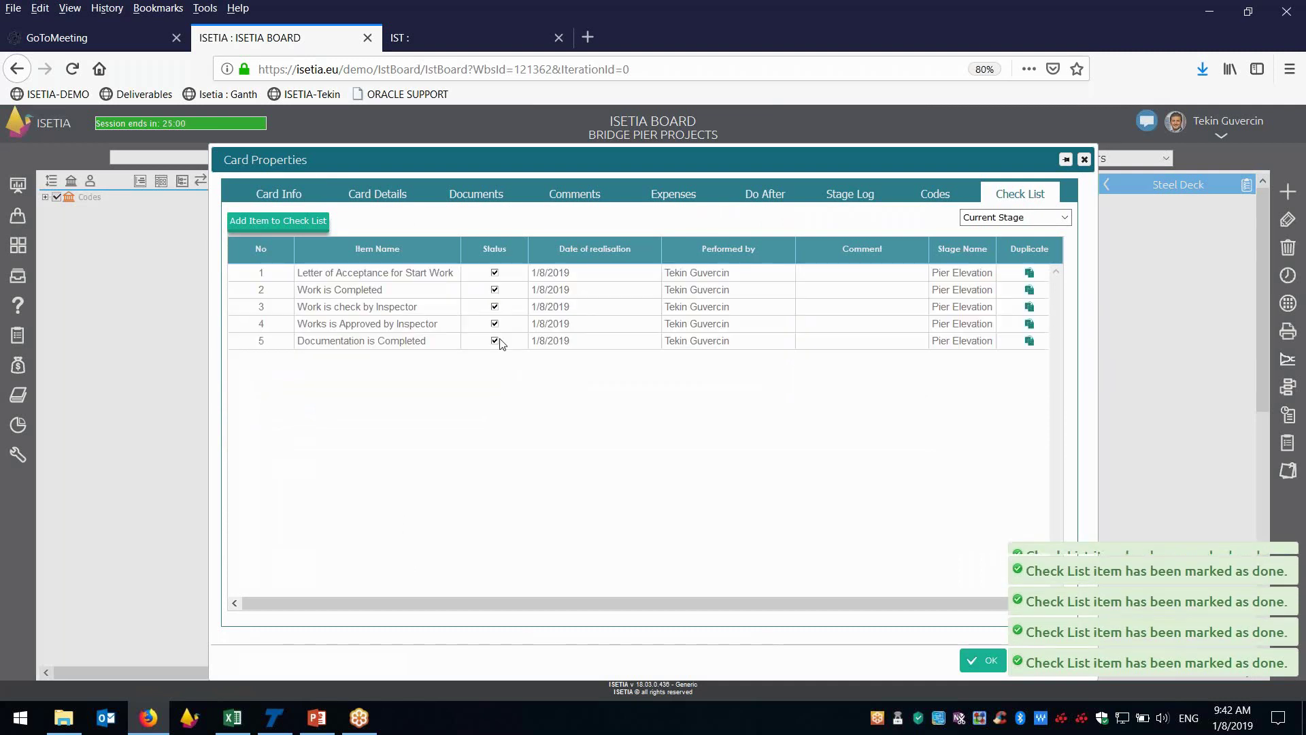
left_click(984, 662)
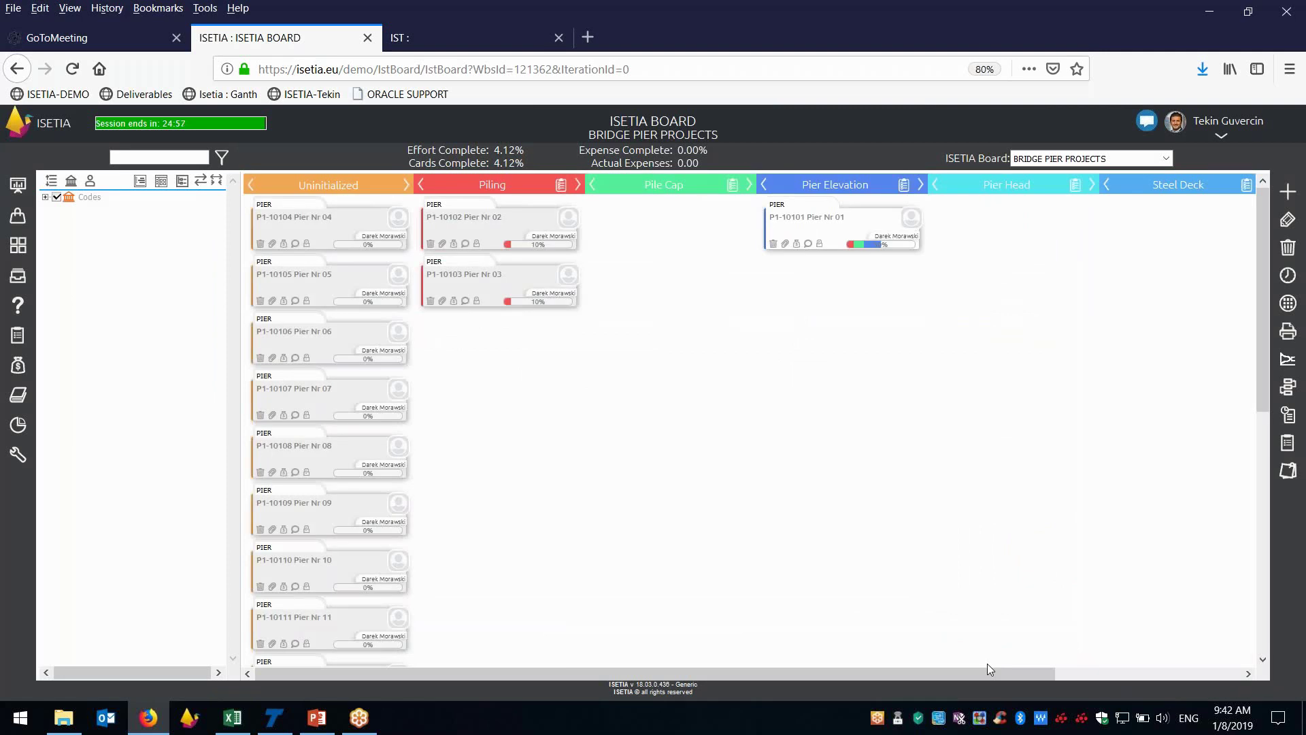
double_click(862, 229)
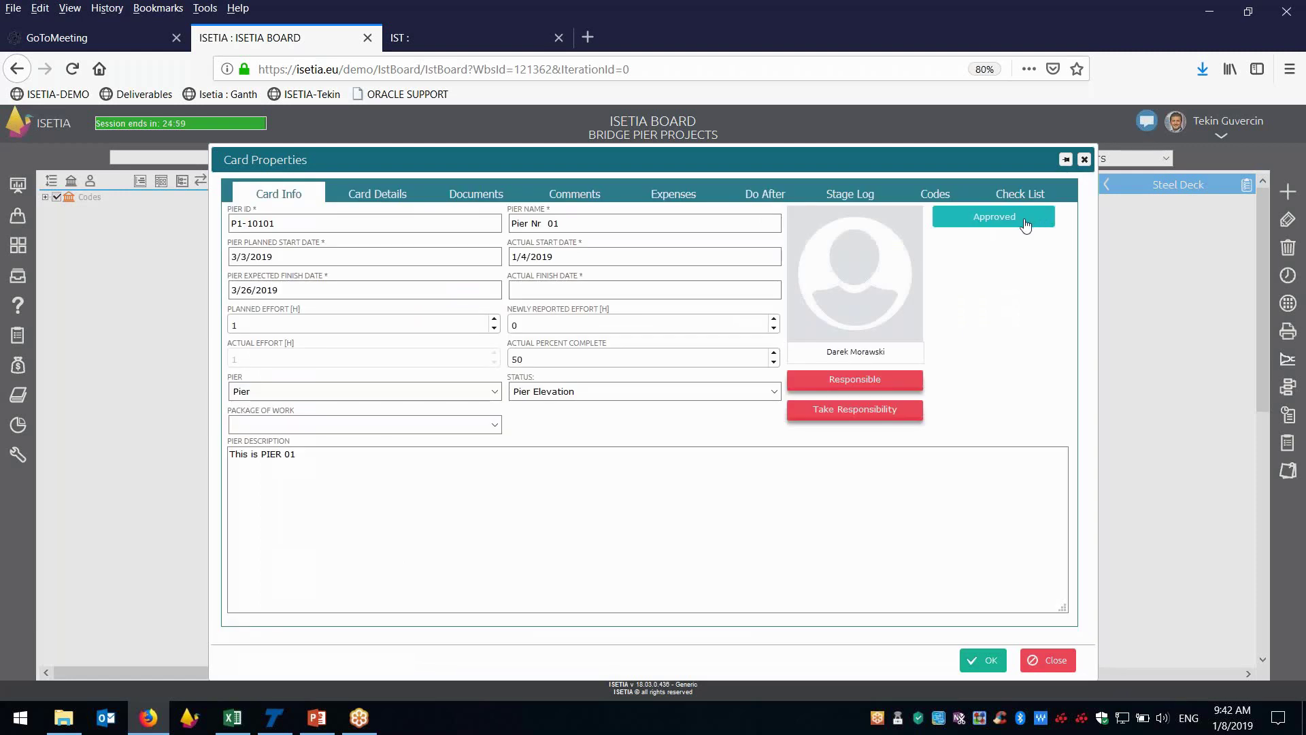
left_click(1027, 227)
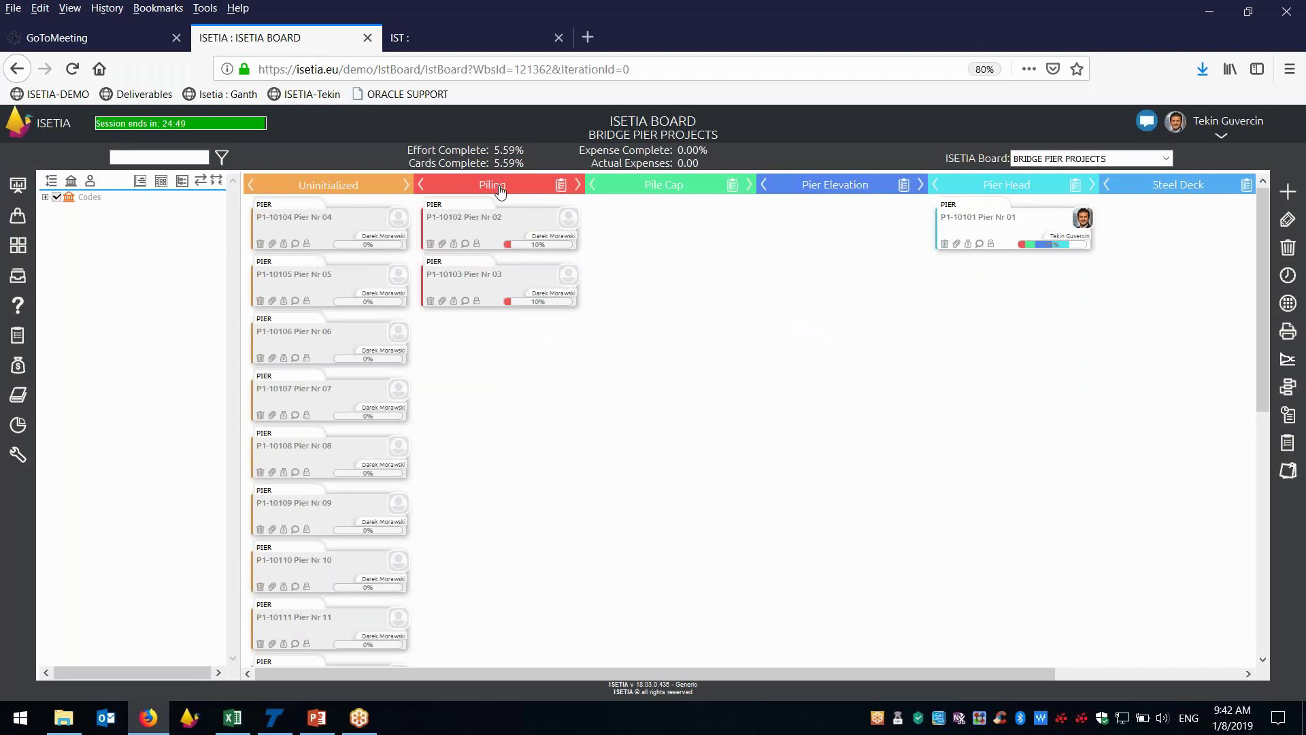
Step: Set the actual percent complete of Pier Nr 01 to 85 and save the card
double_click(1011, 230)
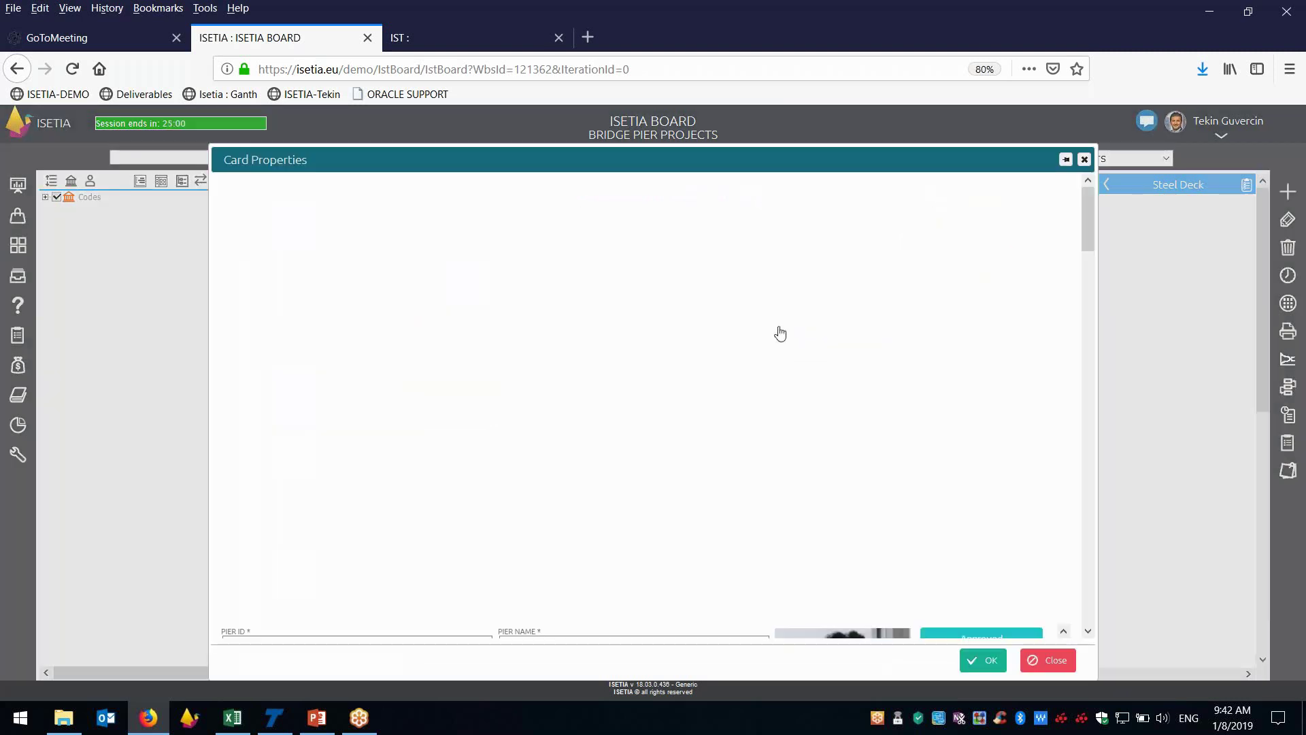
left_click(538, 357)
left_click_drag(544, 358, 535, 366)
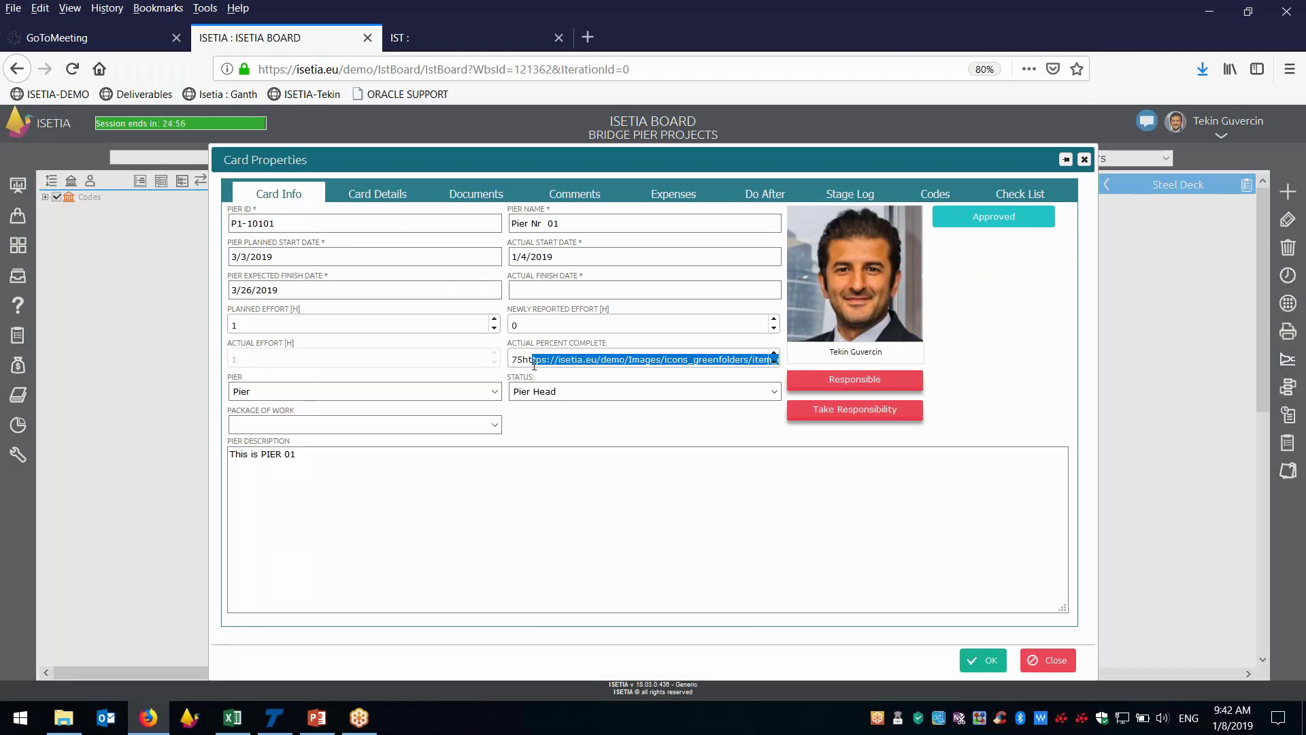
key("BackSpace")
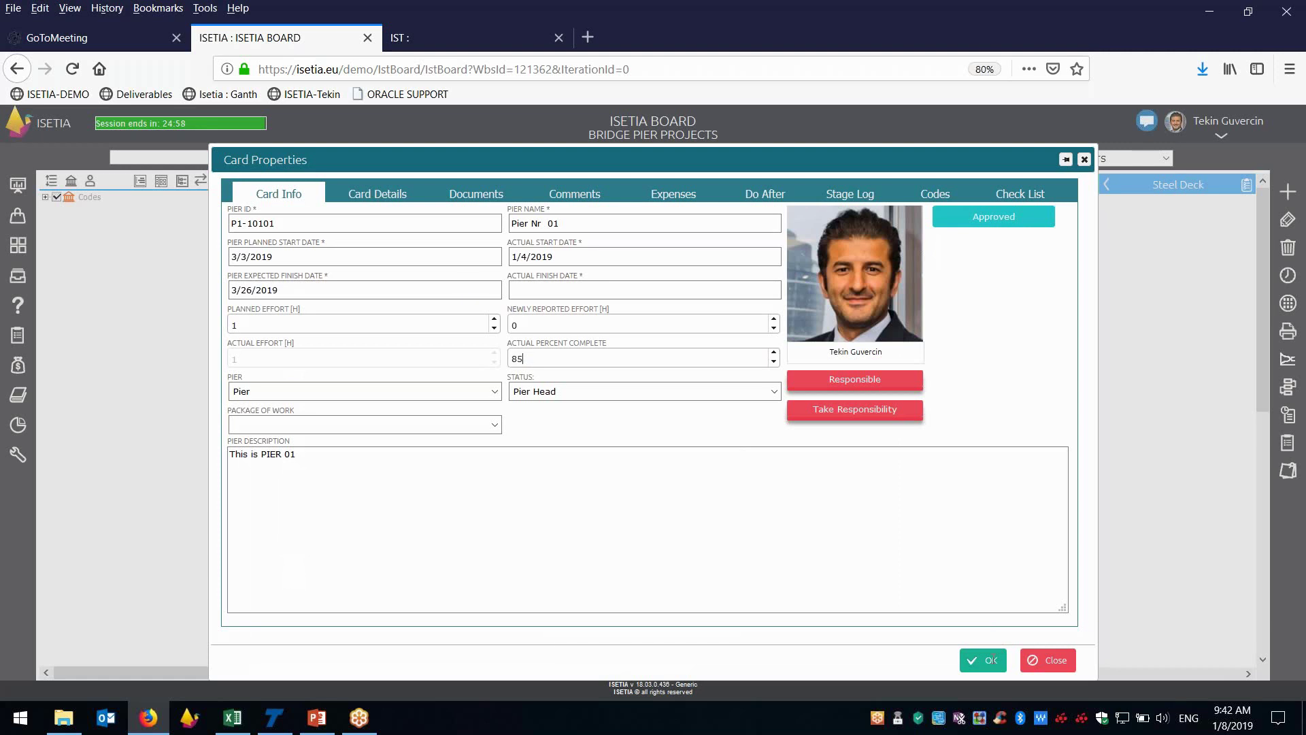
left_click(988, 660)
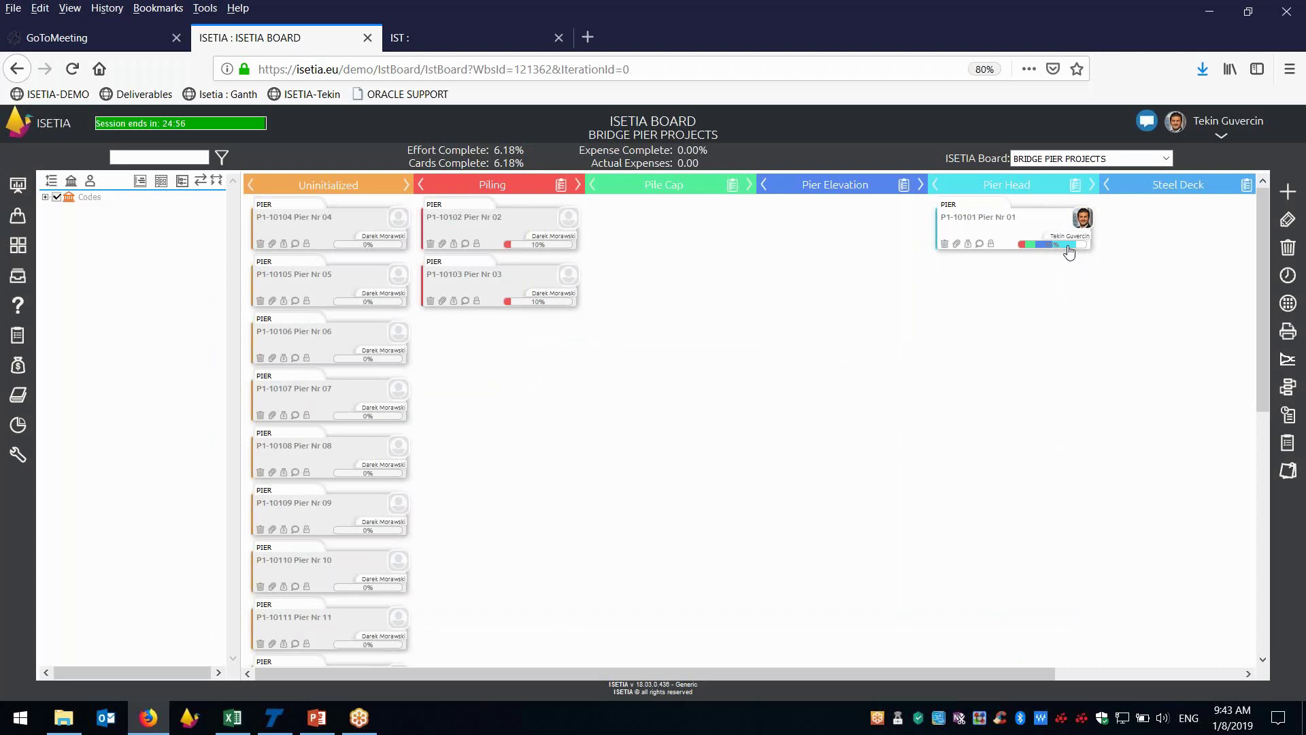
Step: Mark all five Pier Head check list items of Pier Nr 01 as done and save the card
double_click(1010, 232)
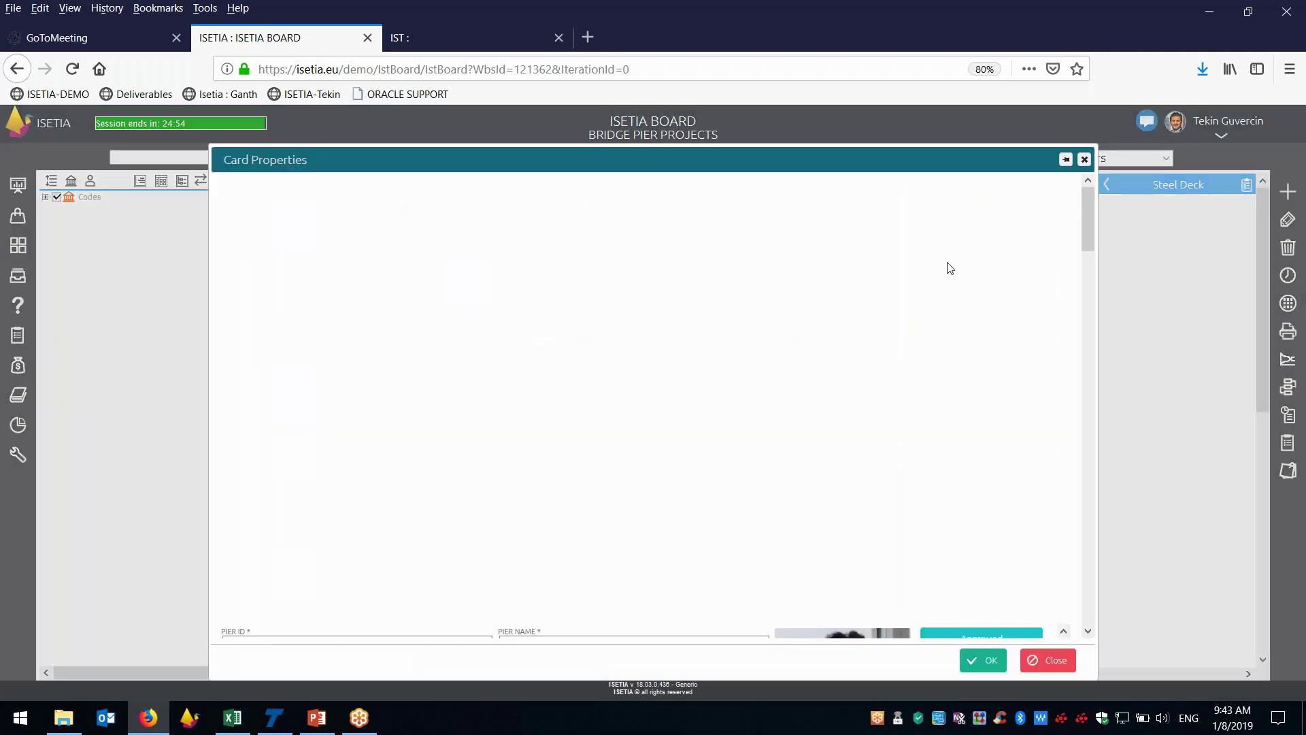
double_click(517, 359)
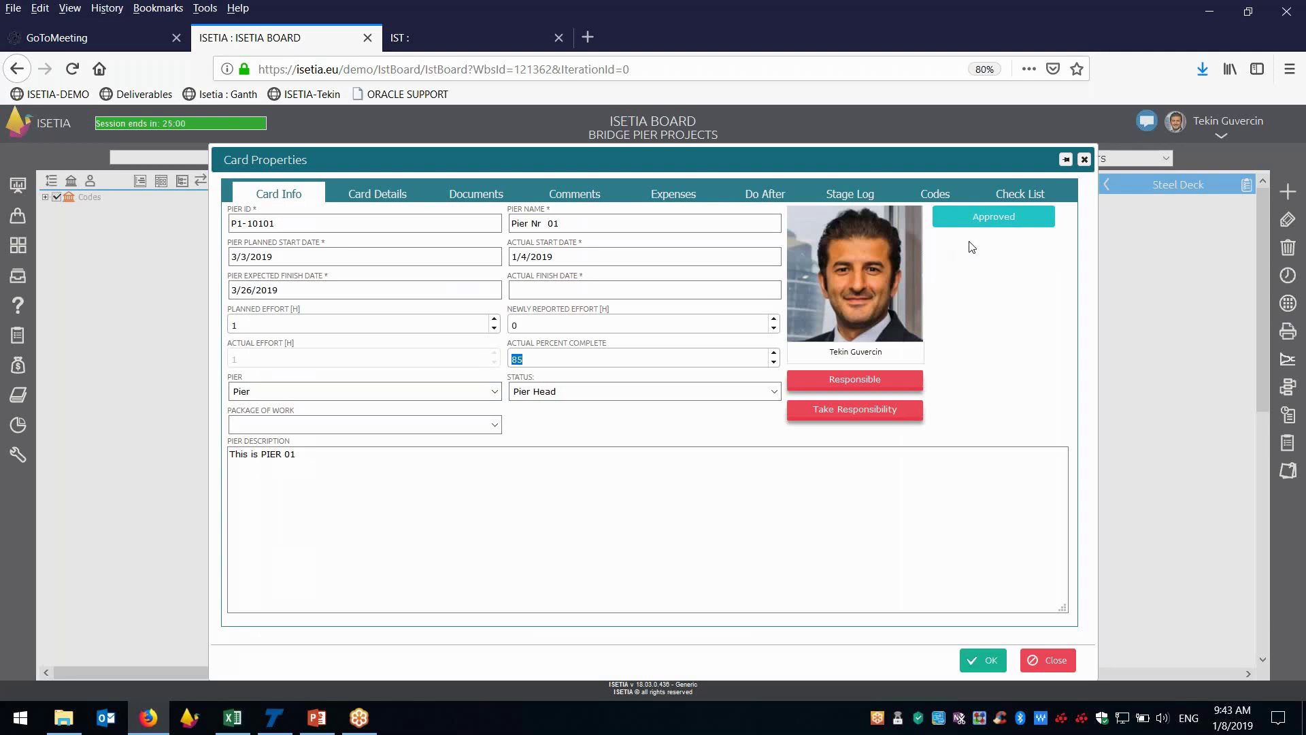
left_click(1025, 196)
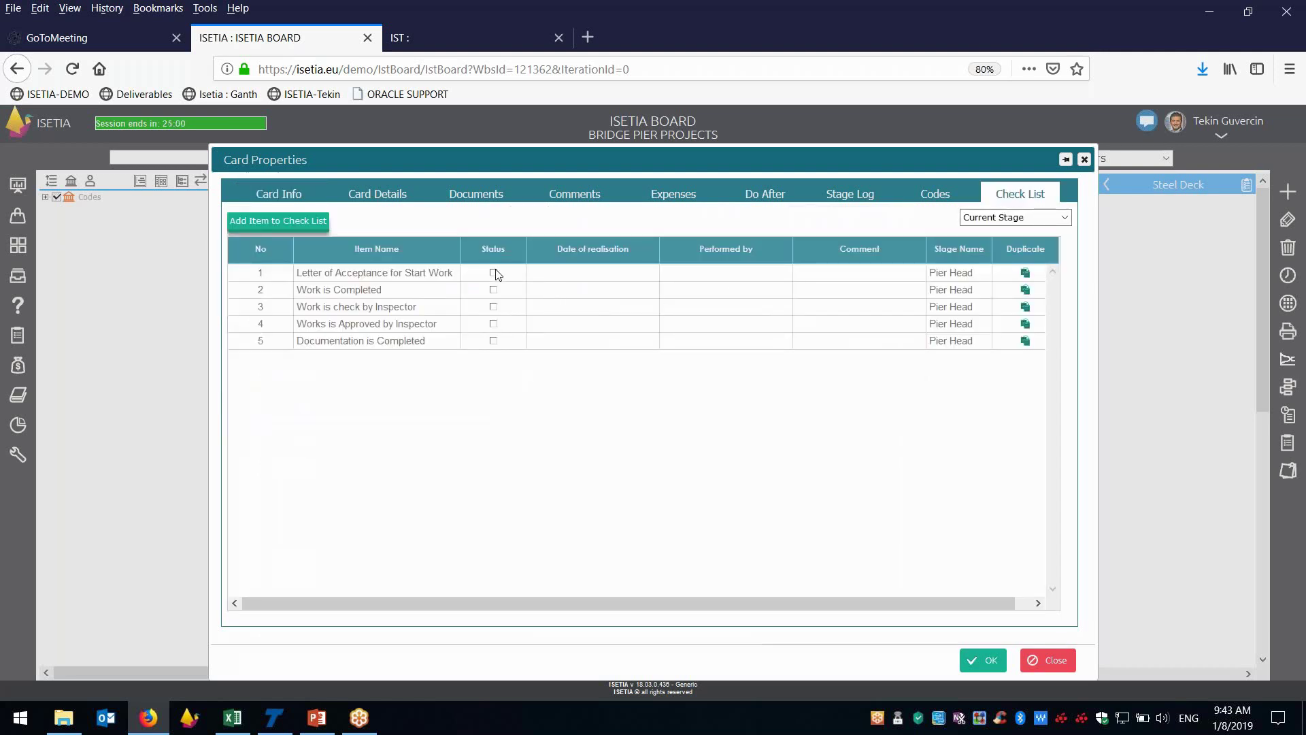
left_click(494, 290)
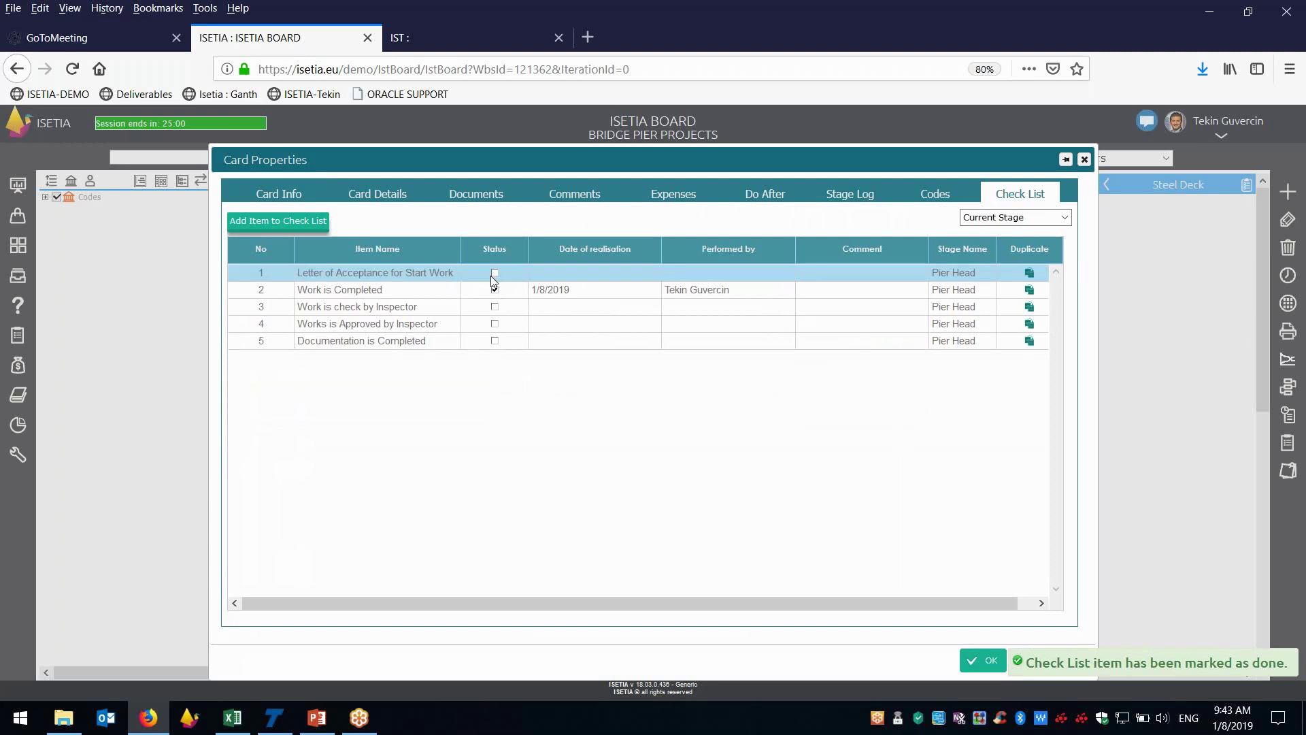
left_click(495, 273)
left_click(495, 307)
left_click(495, 323)
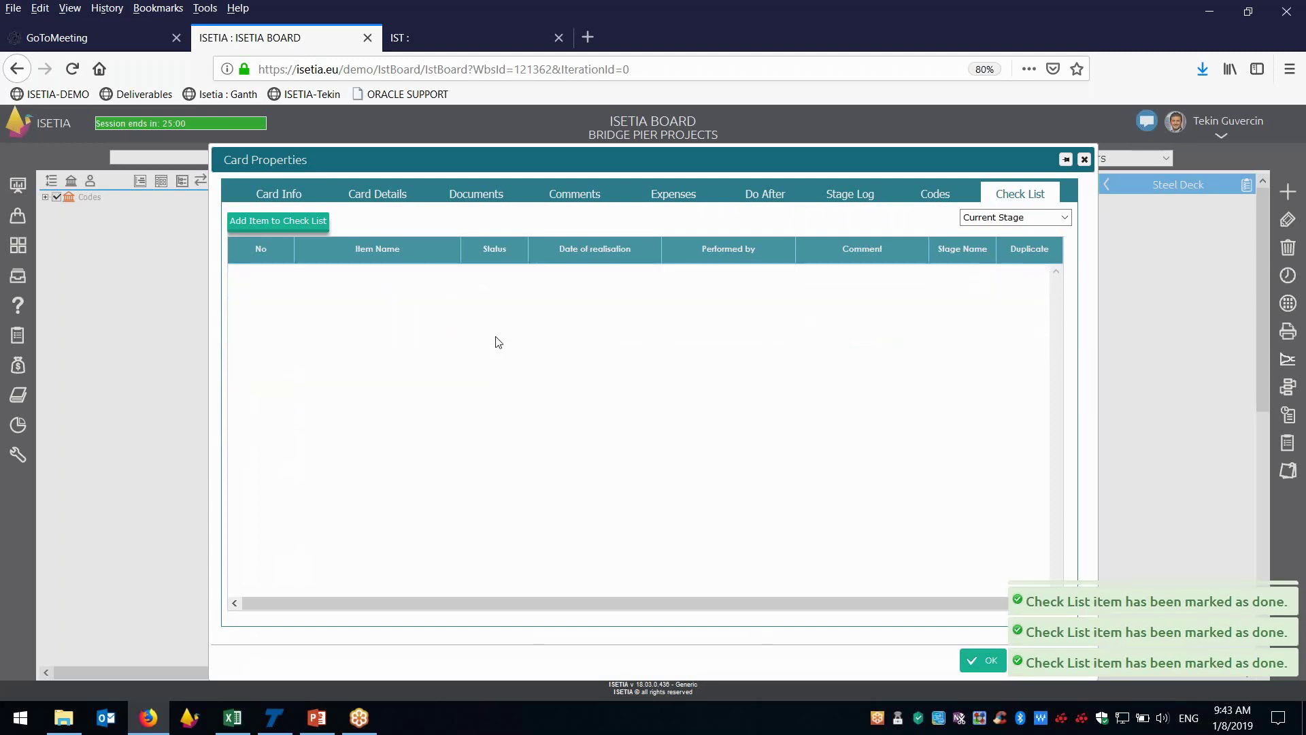
left_click(494, 341)
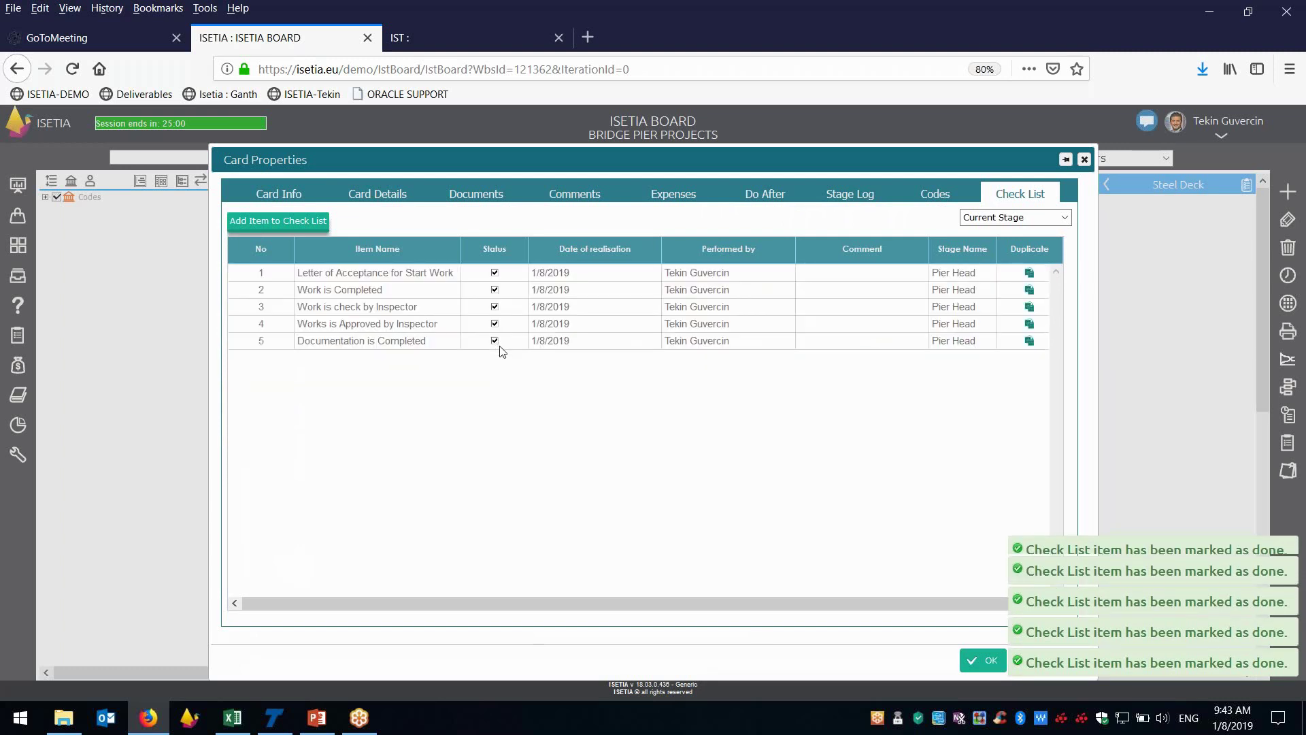
left_click(984, 661)
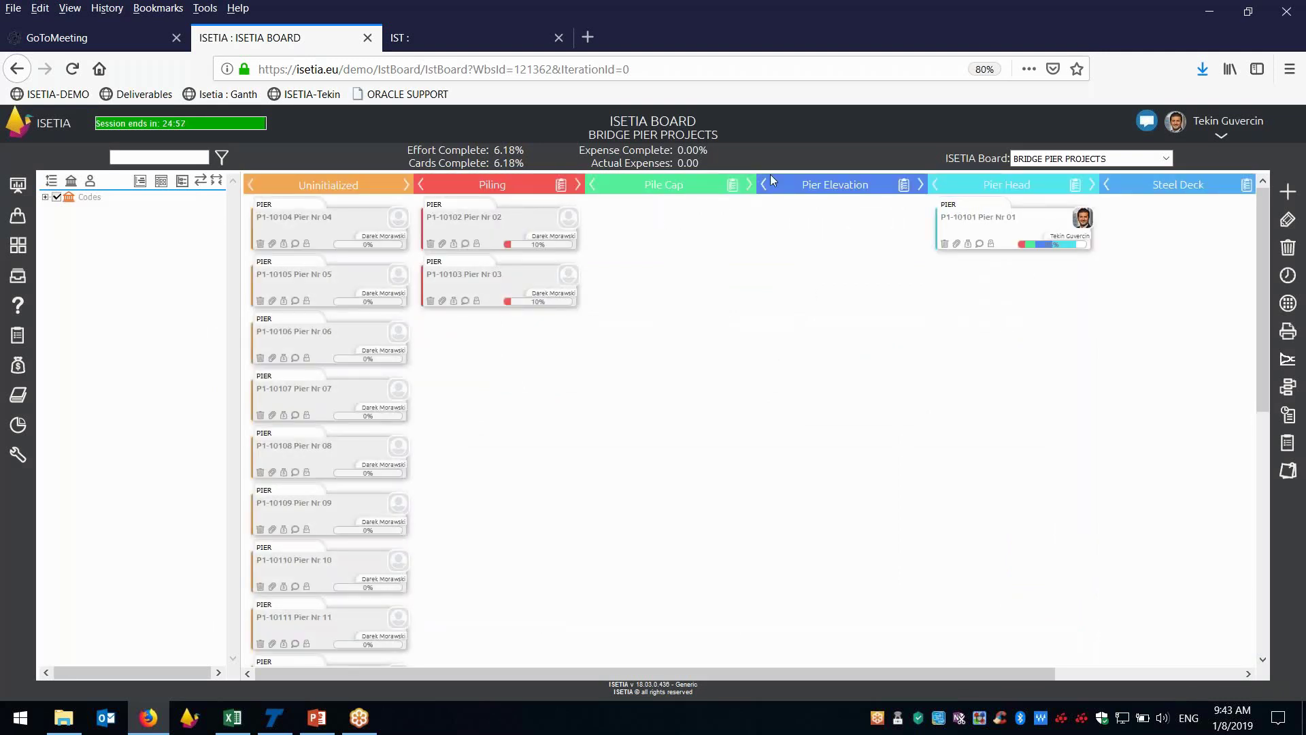
Step: Review the check list of Pier Nr 01 across All Stages, from Piling to Steel Deck, and return to the Current Stage view
double_click(1005, 231)
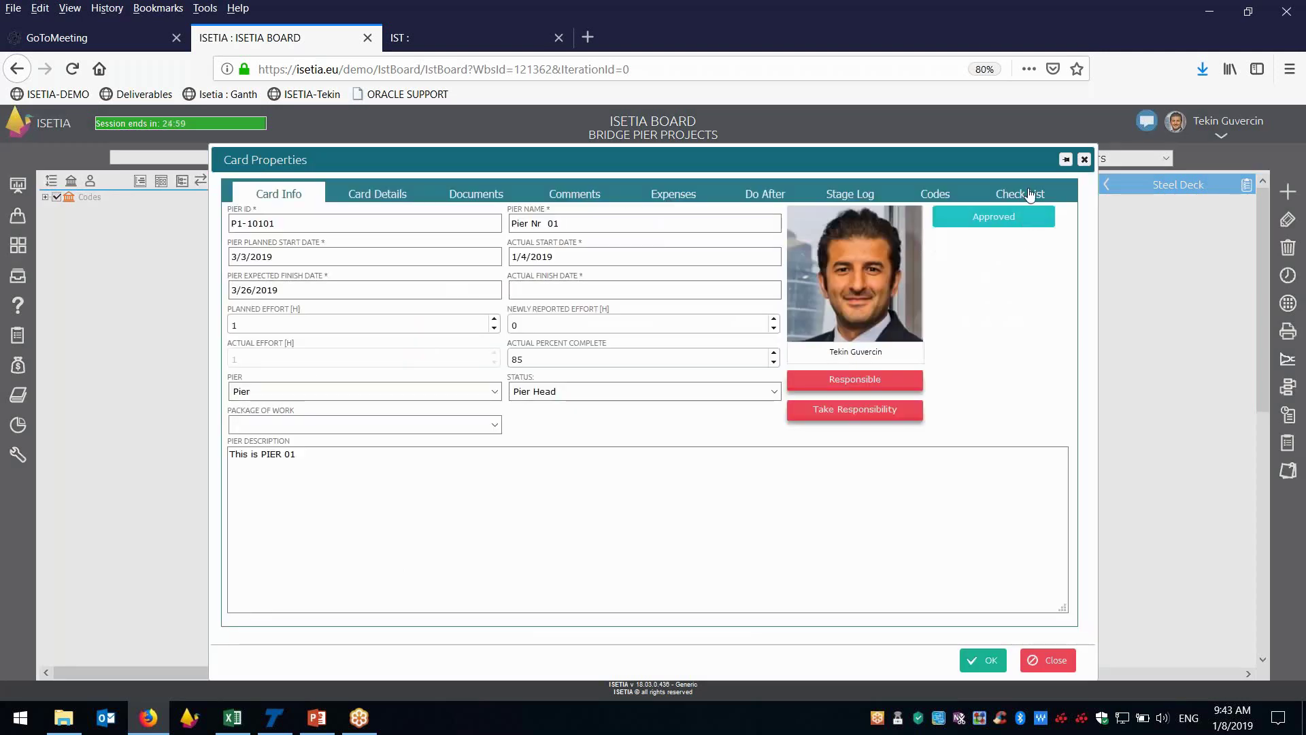
left_click(1027, 194)
left_click(1062, 216)
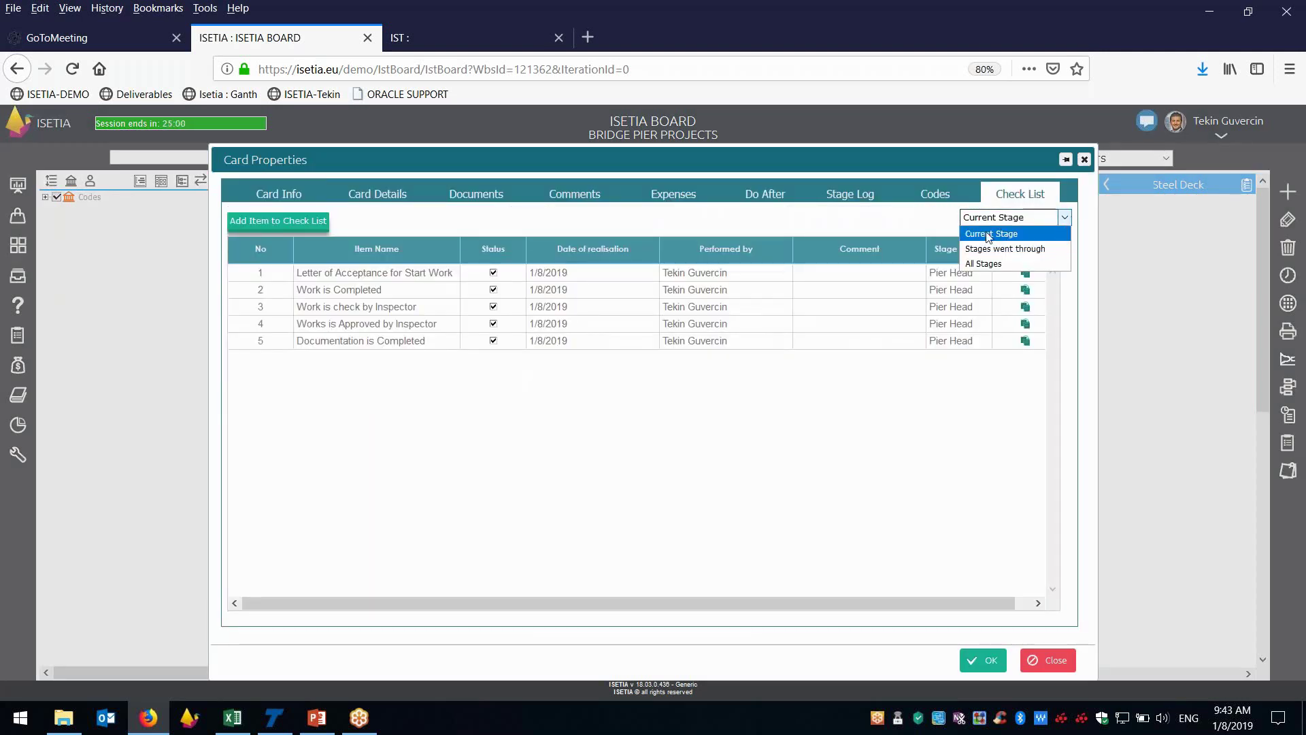
left_click(990, 264)
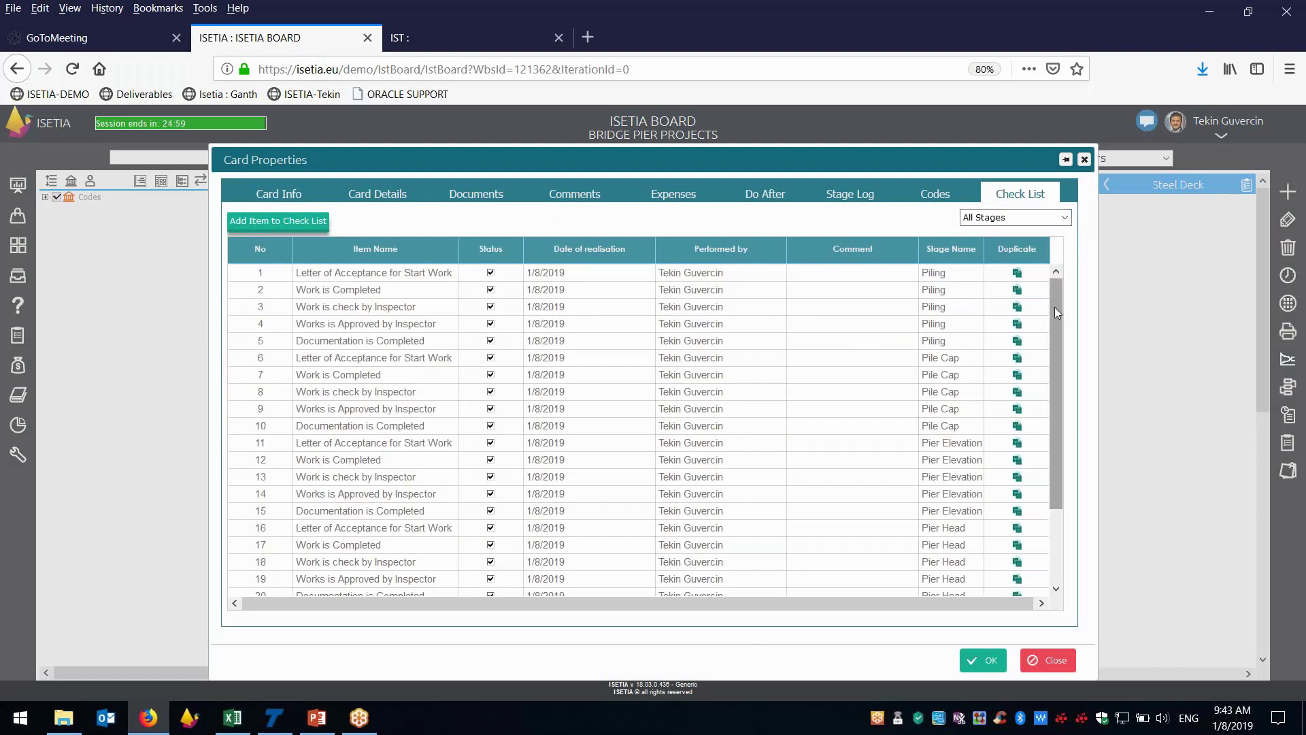
left_click_drag(1055, 308, 1058, 370)
scroll(1066, 373, "up", 3)
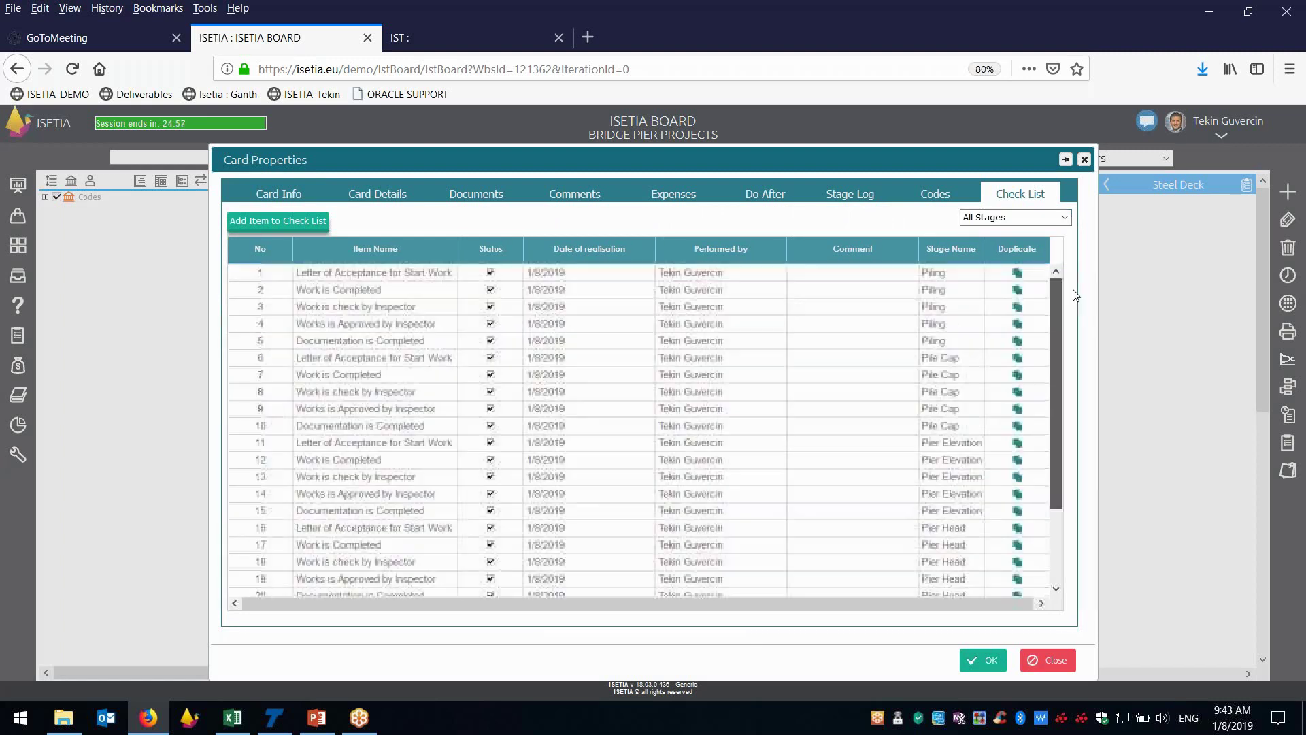
scroll(1069, 364, "down", 3)
scroll(1071, 381, "up", 3)
scroll(1069, 408, "down", 3)
scroll(1067, 422, "up", 3)
scroll(1055, 463, "down", 3)
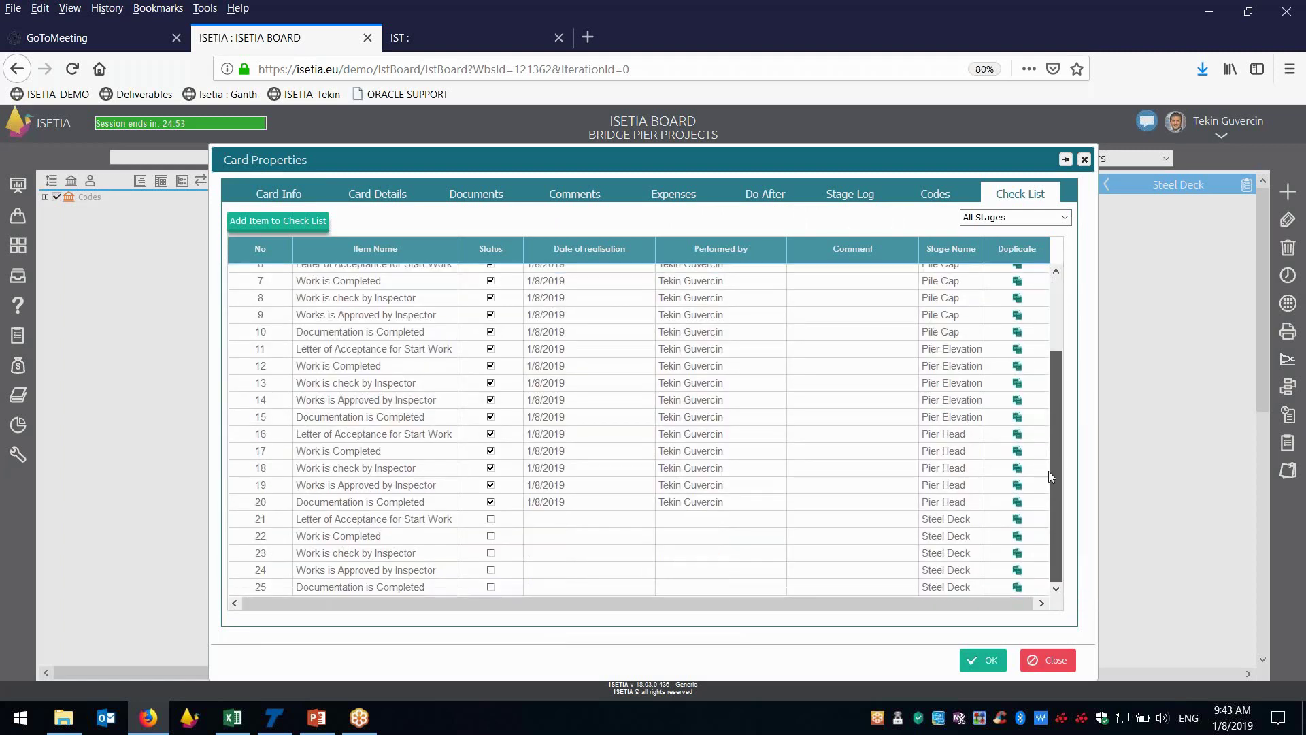
scroll(1053, 408, "up", 3)
left_click(1016, 217)
left_click(994, 237)
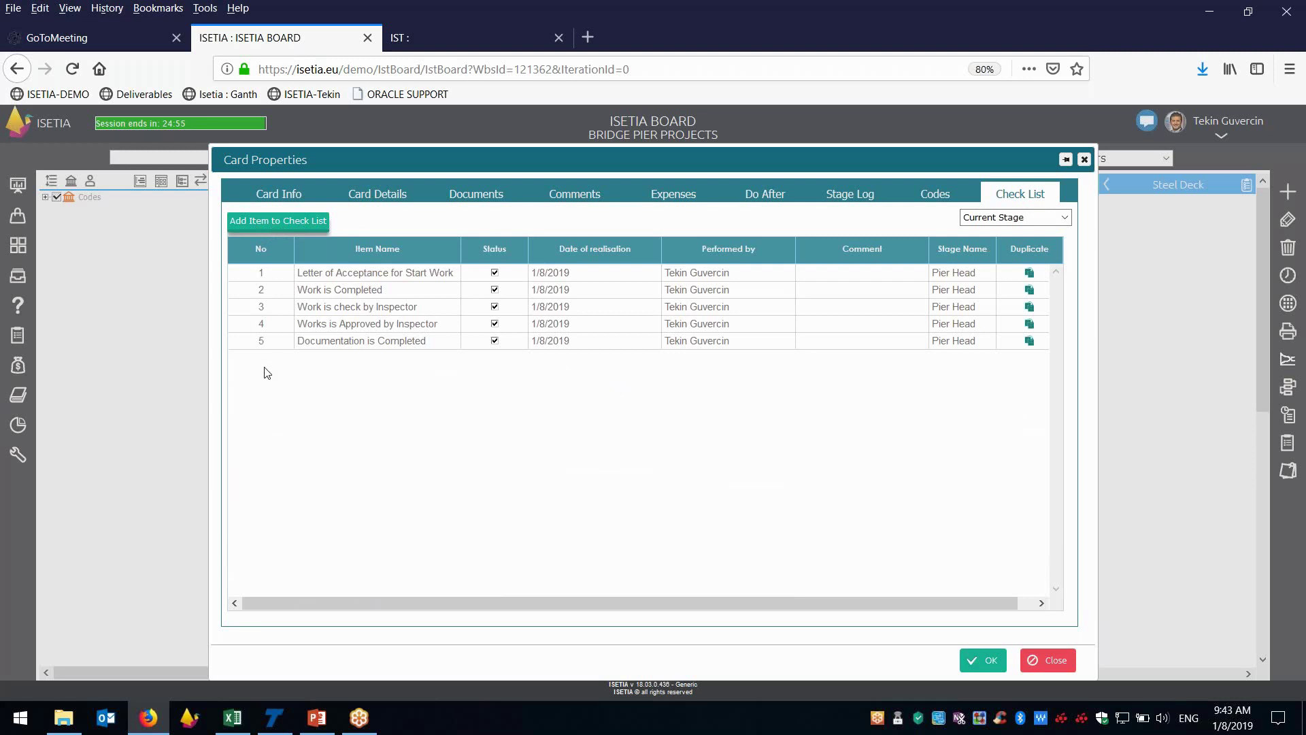
Step: Add the item "Get the Payment" to the Pier Head check list, mark it as done, and save the card
left_click(272, 222)
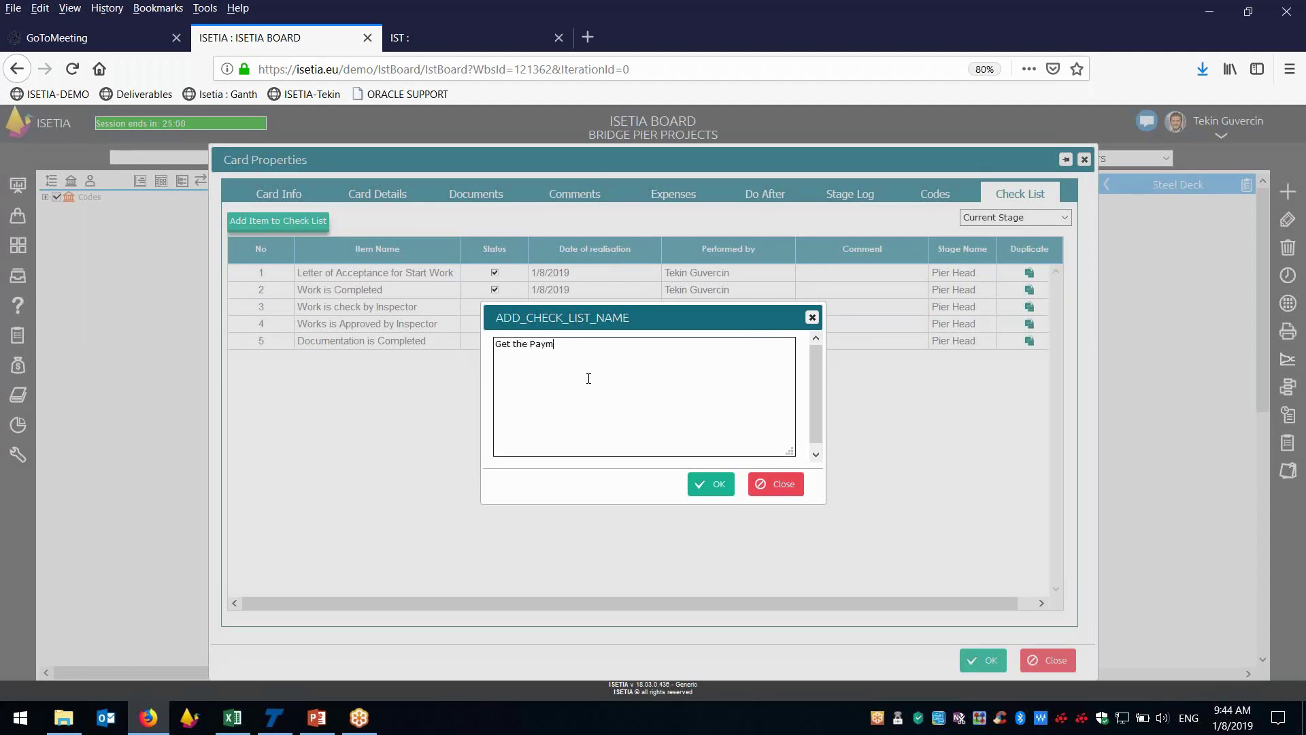
left_click(711, 484)
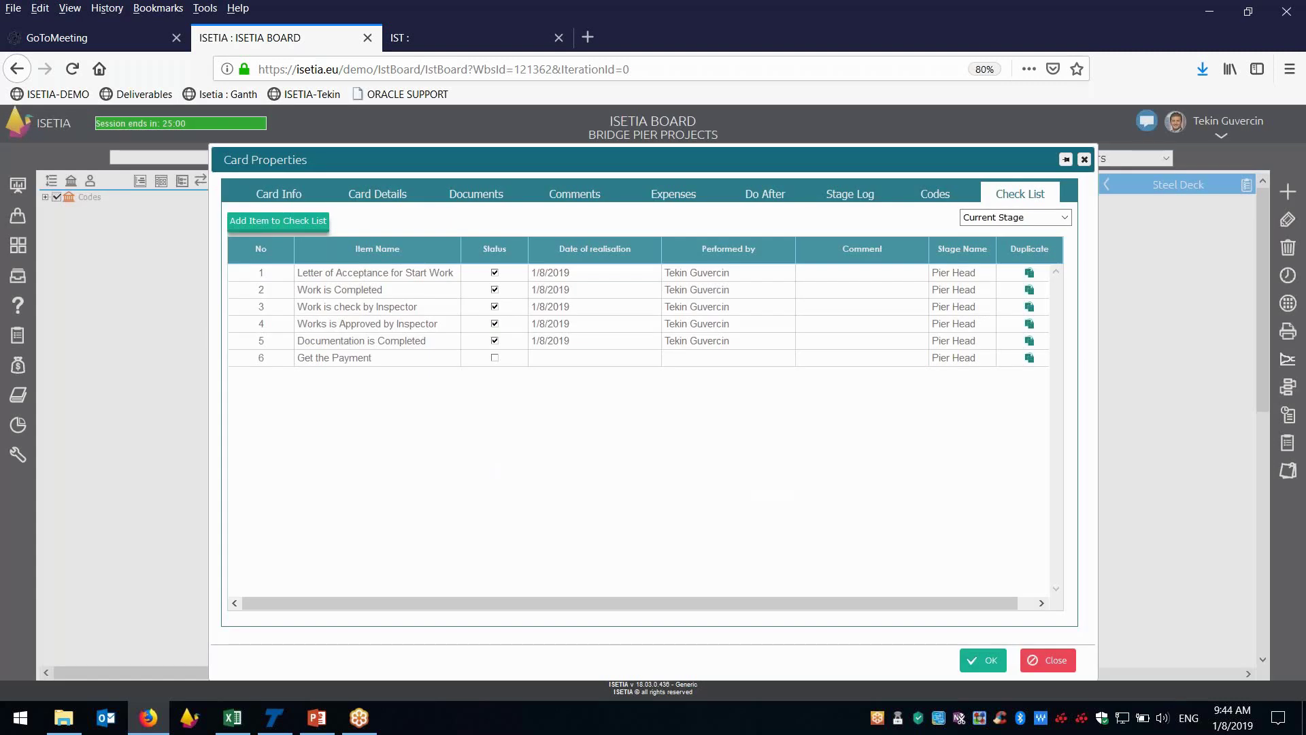
left_click(361, 361)
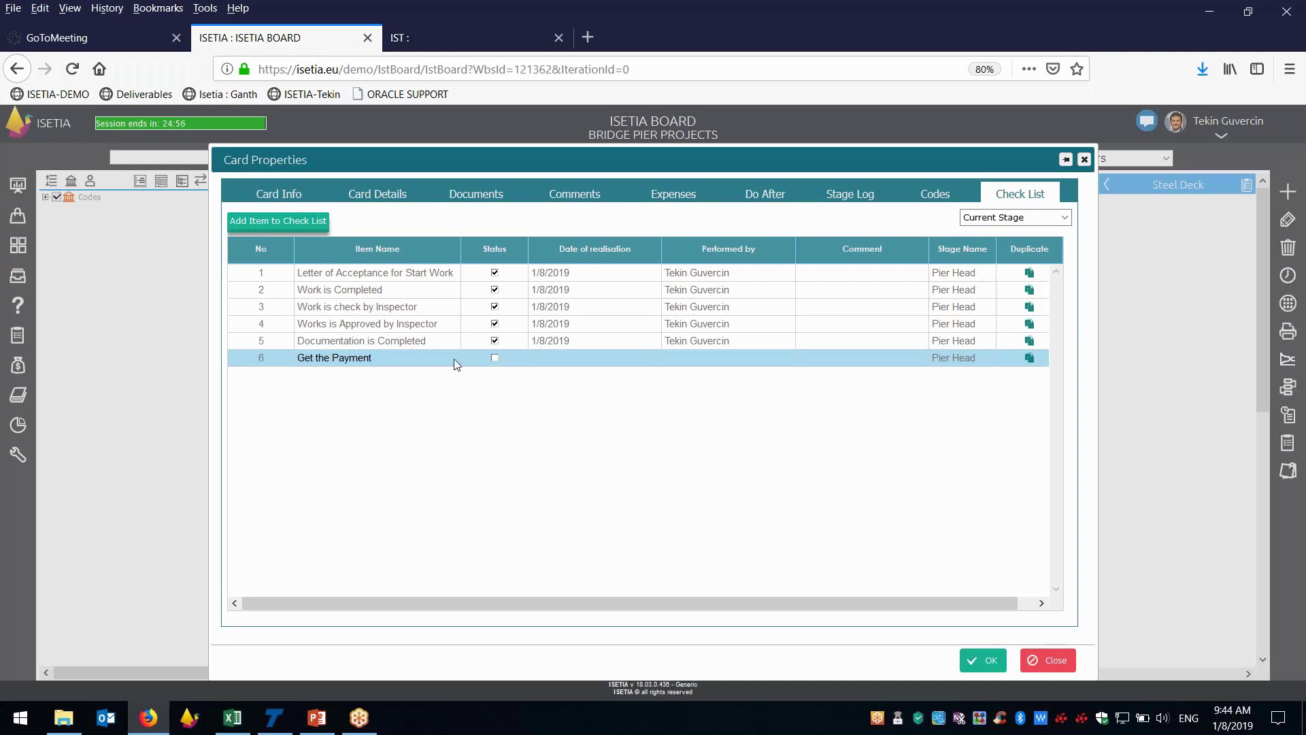
left_click(495, 359)
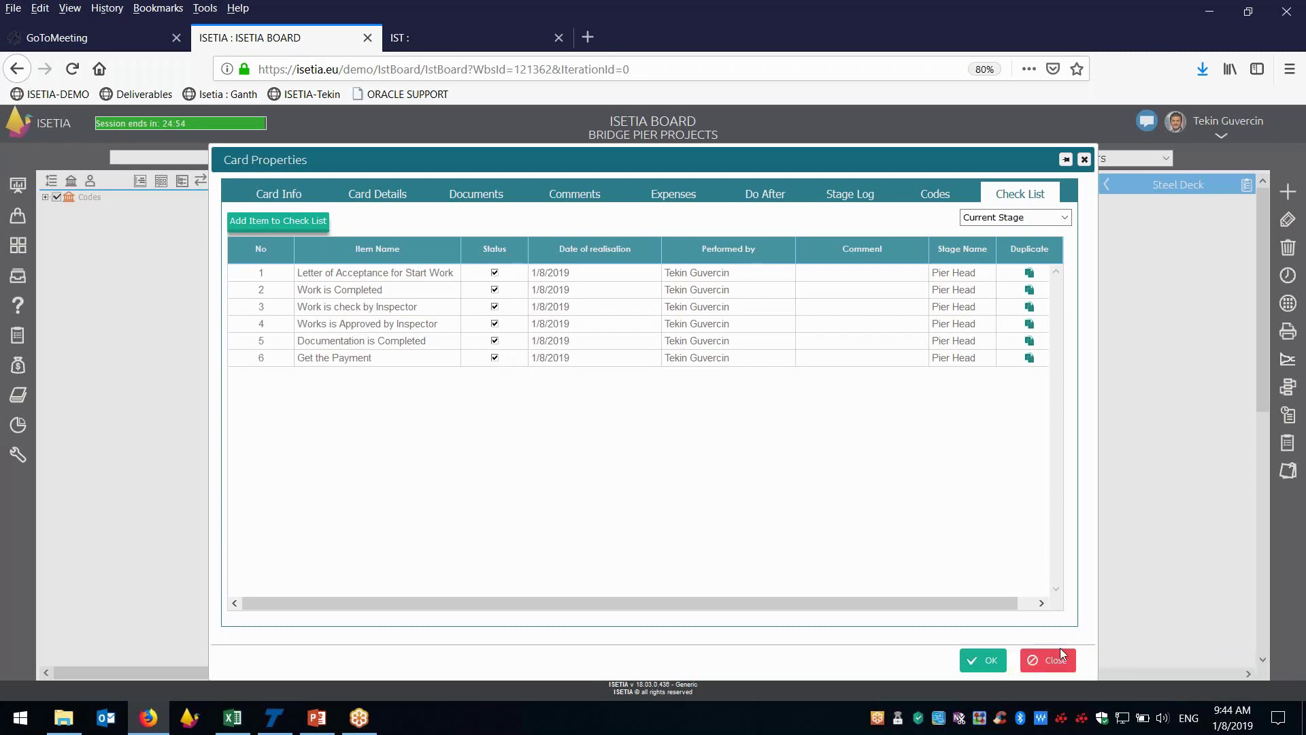
left_click(986, 661)
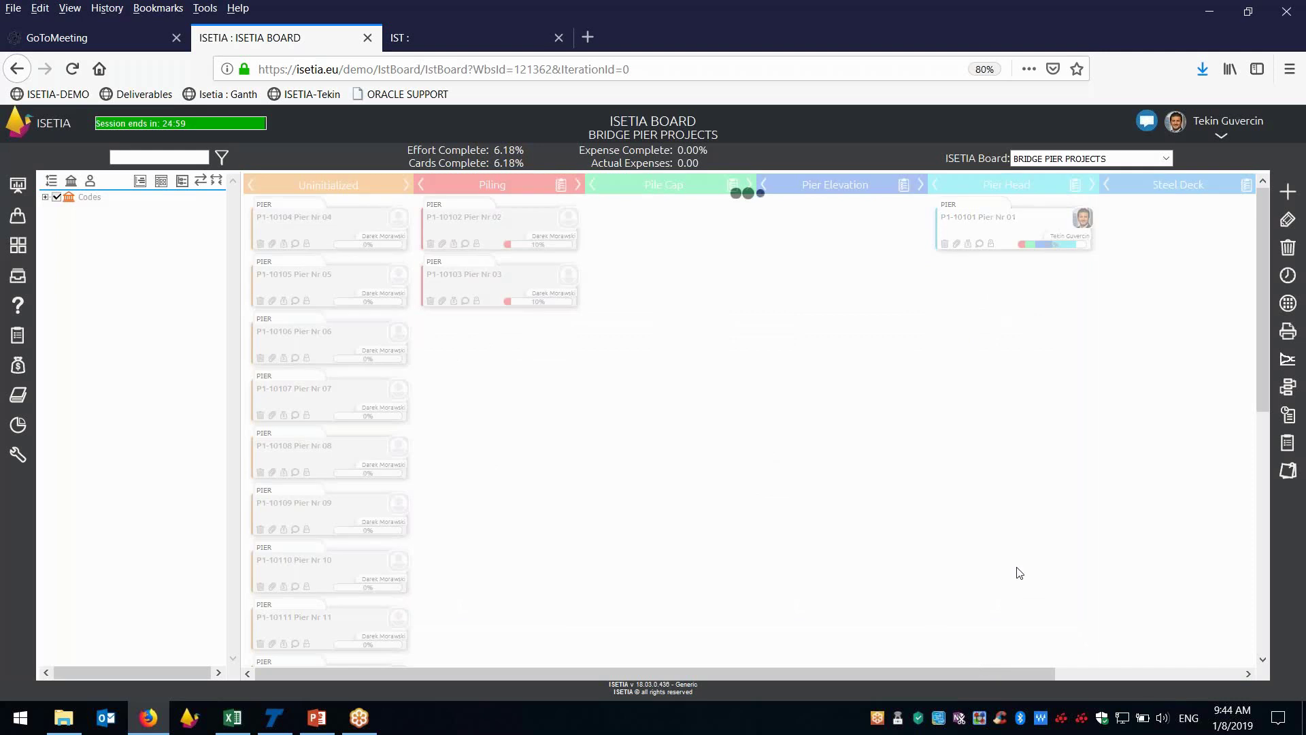
Step: Approve Pier Nr 01 at the Pier Head stage to advance the card into Steel Deck
double_click(1013, 219)
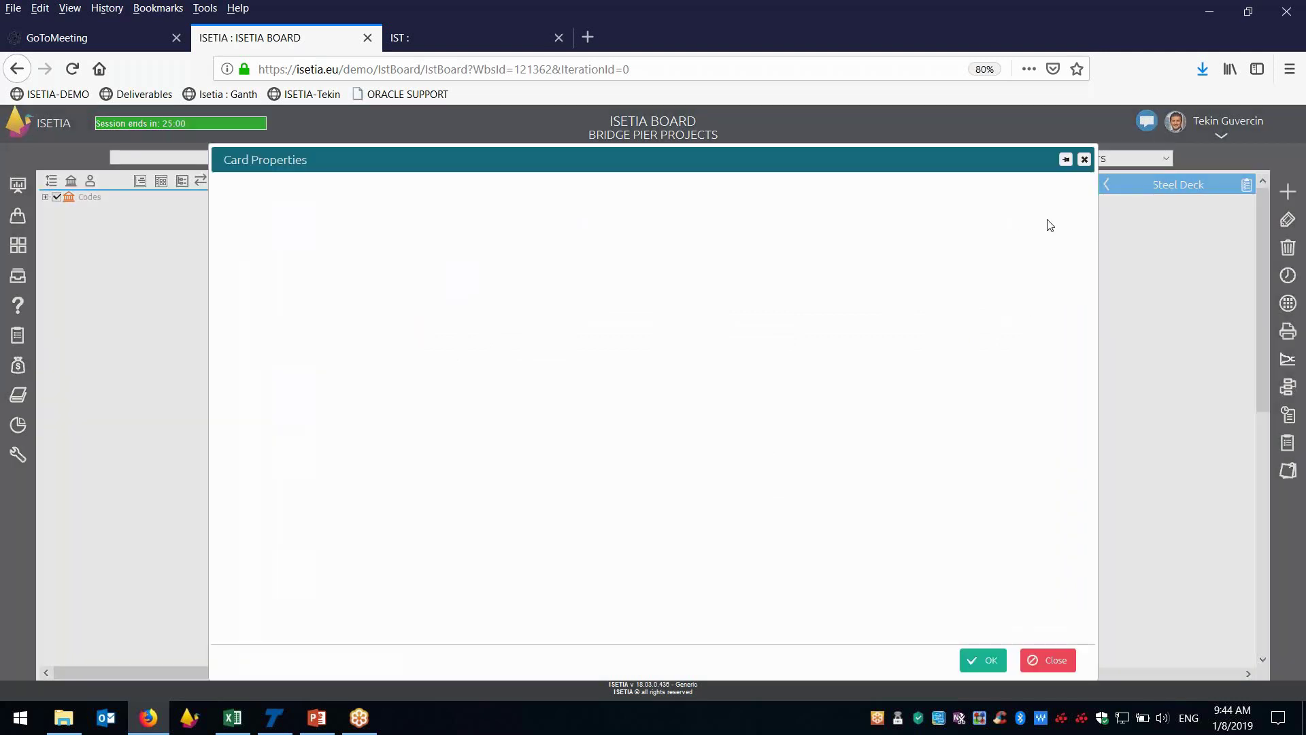
left_click(1085, 159)
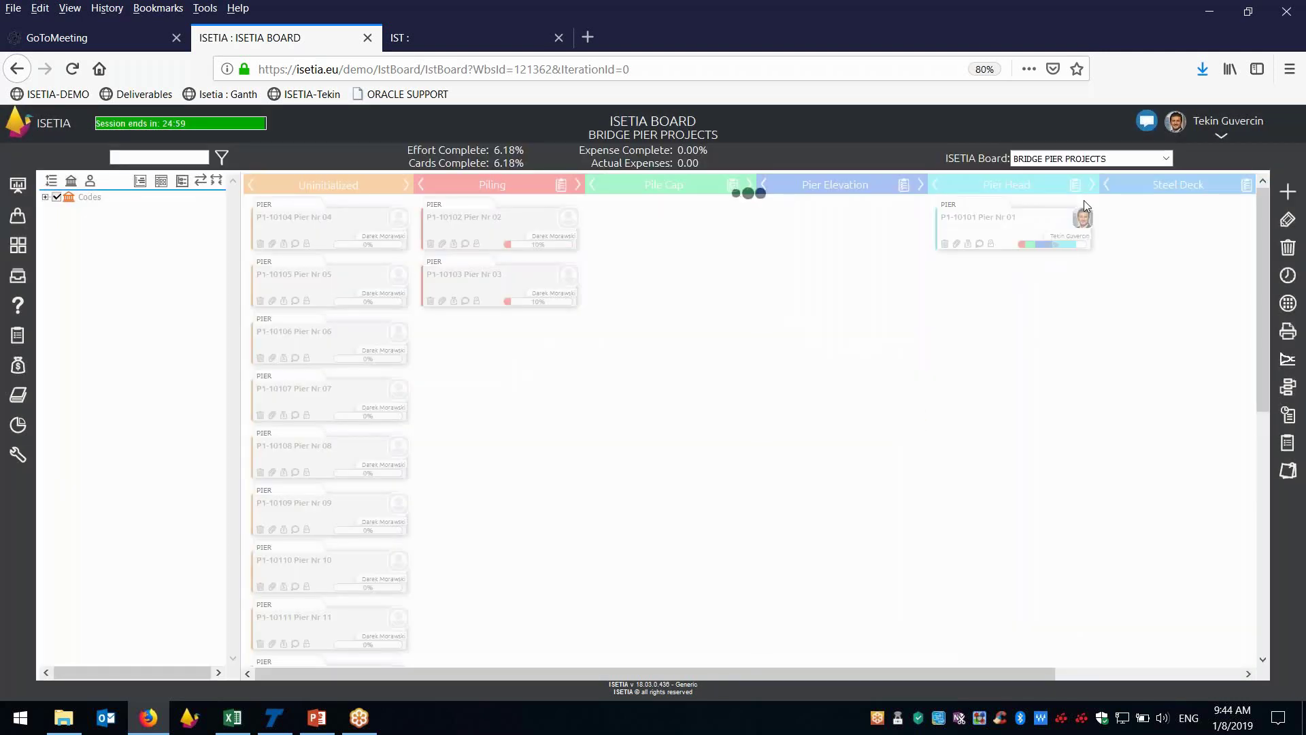
left_click_drag(795, 673, 1030, 630)
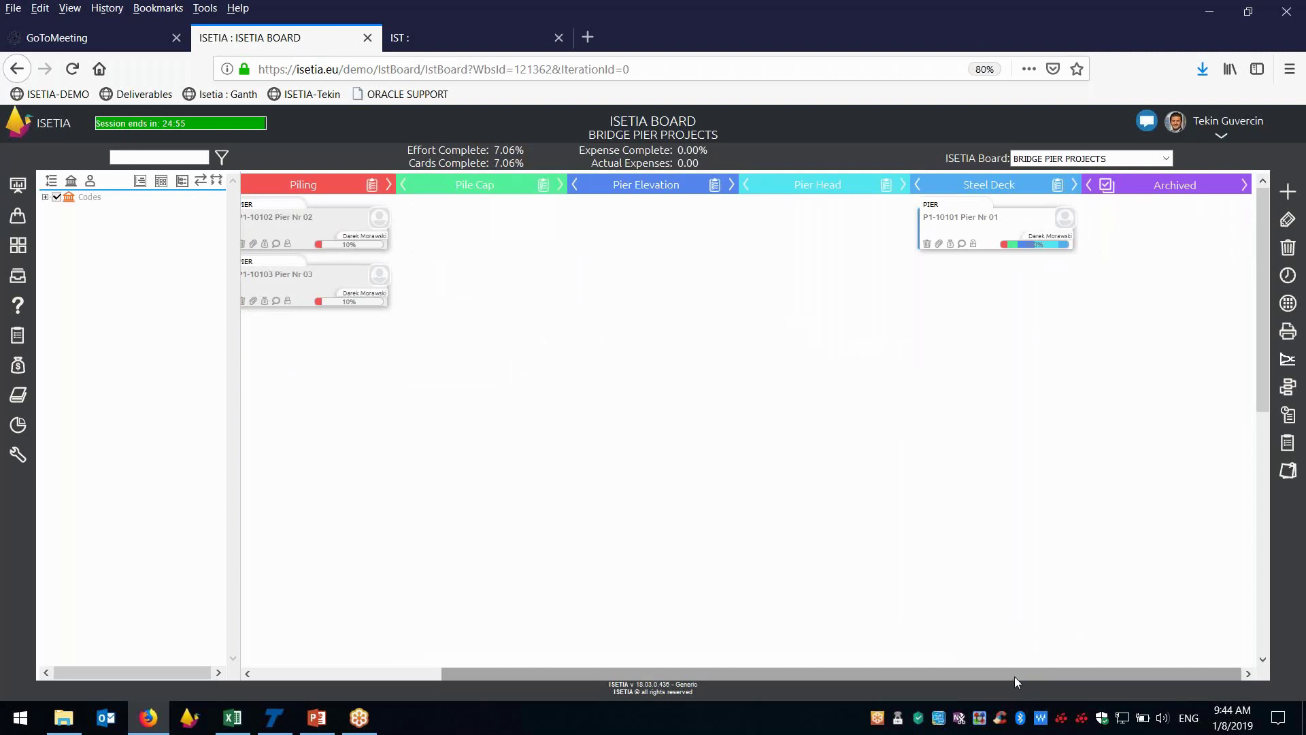
Step: Collapse all stage columns of the board and expand Piling, Steel Deck and Uninitialized
left_click_drag(1001, 672, 744, 671)
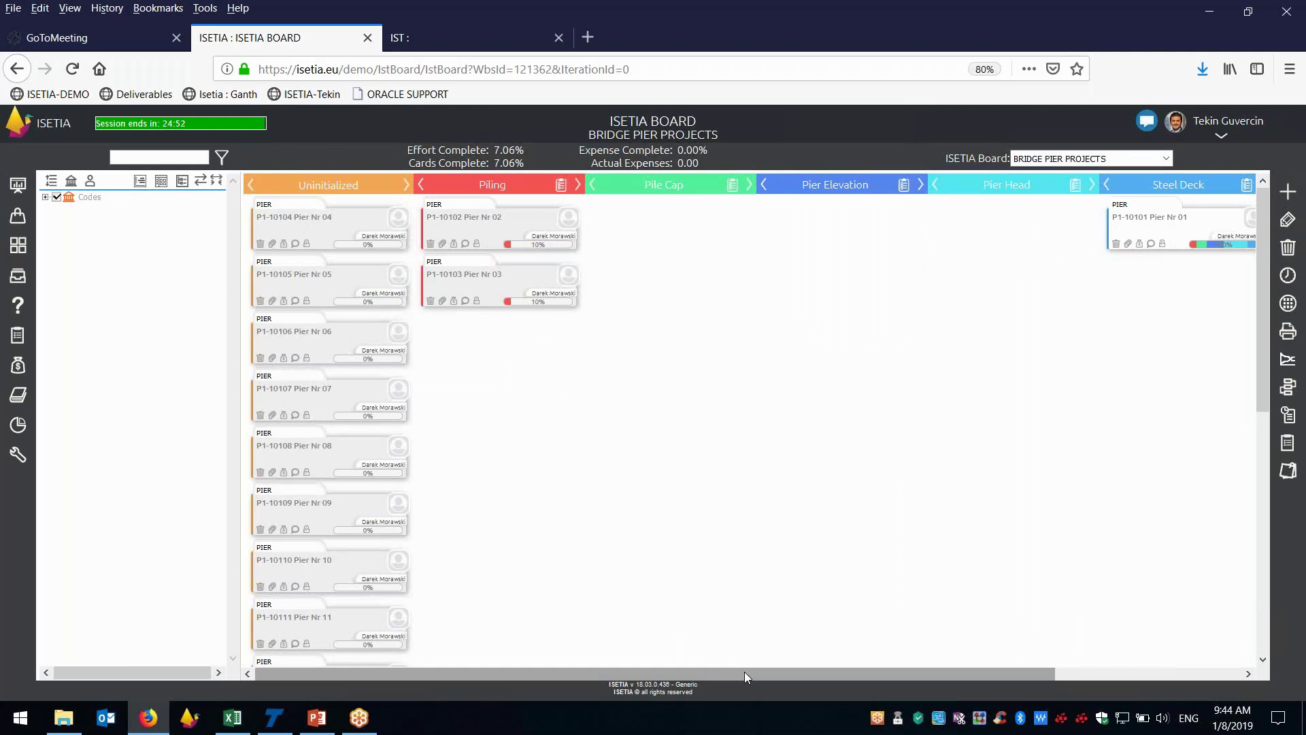
left_click(216, 181)
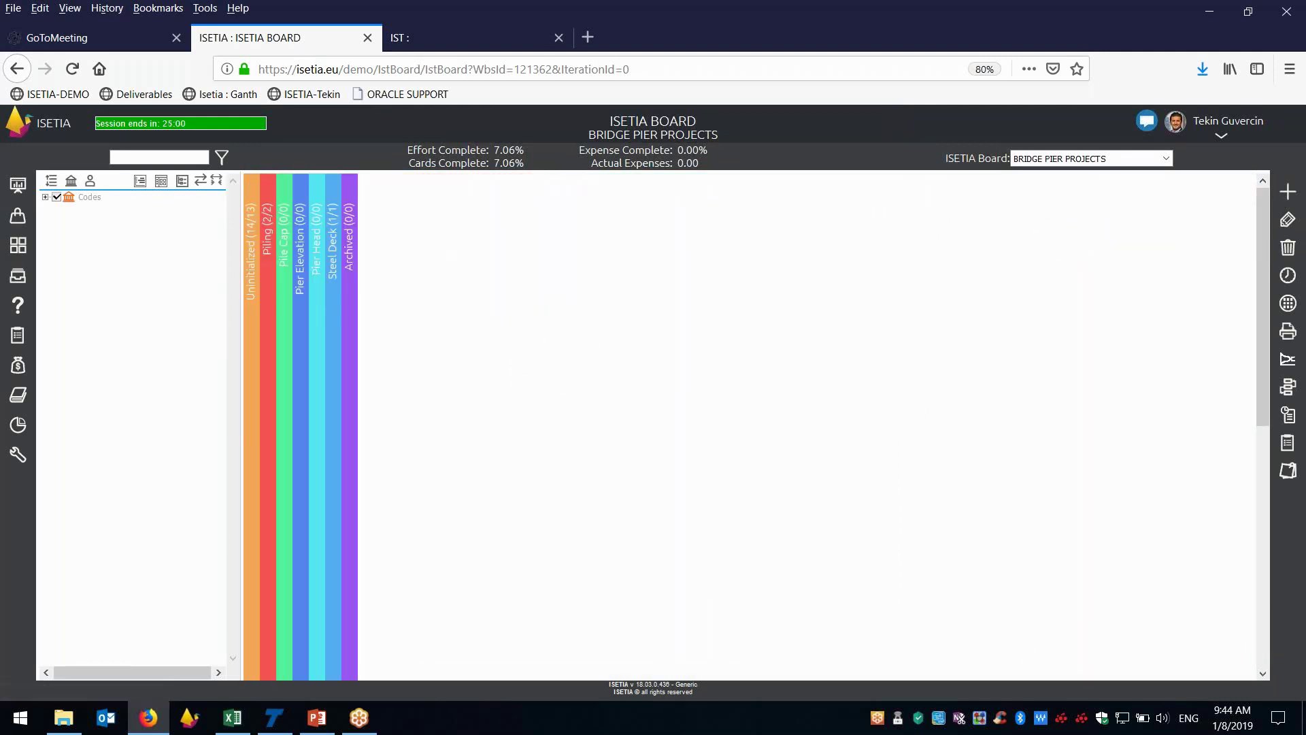
left_click(272, 262)
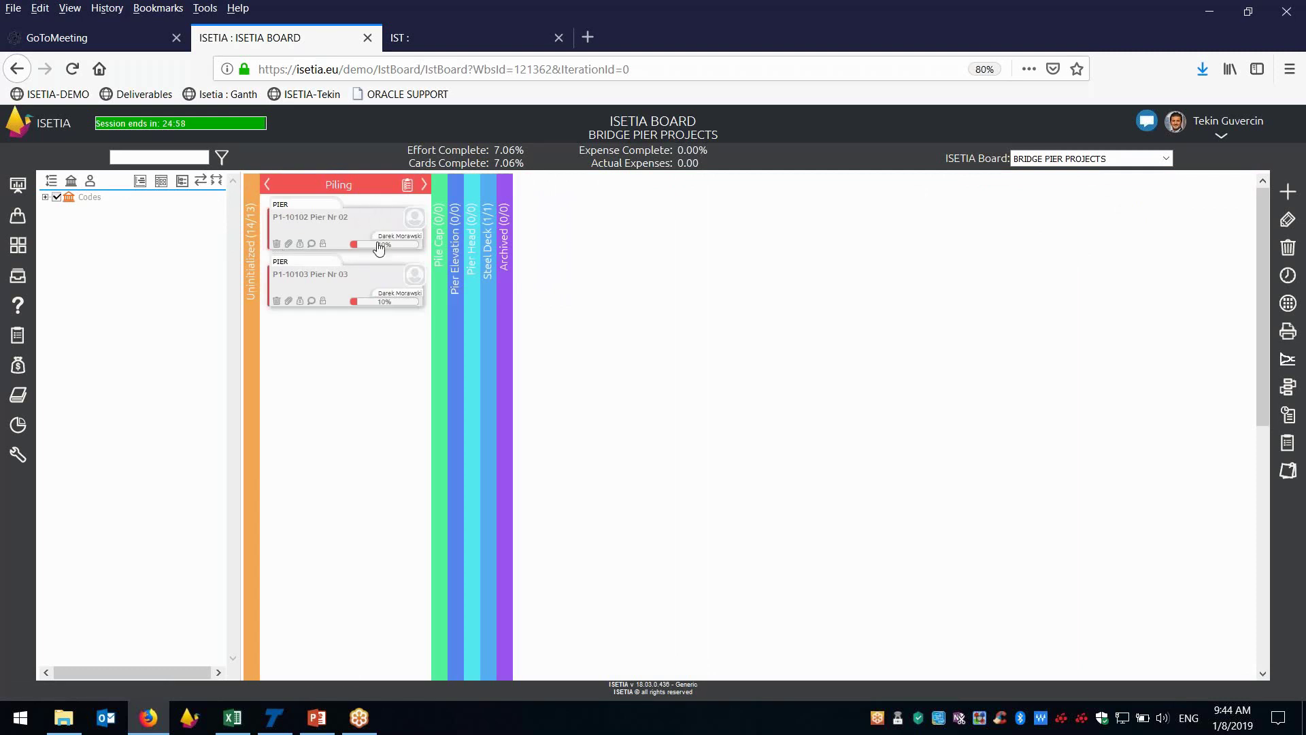
left_click(488, 278)
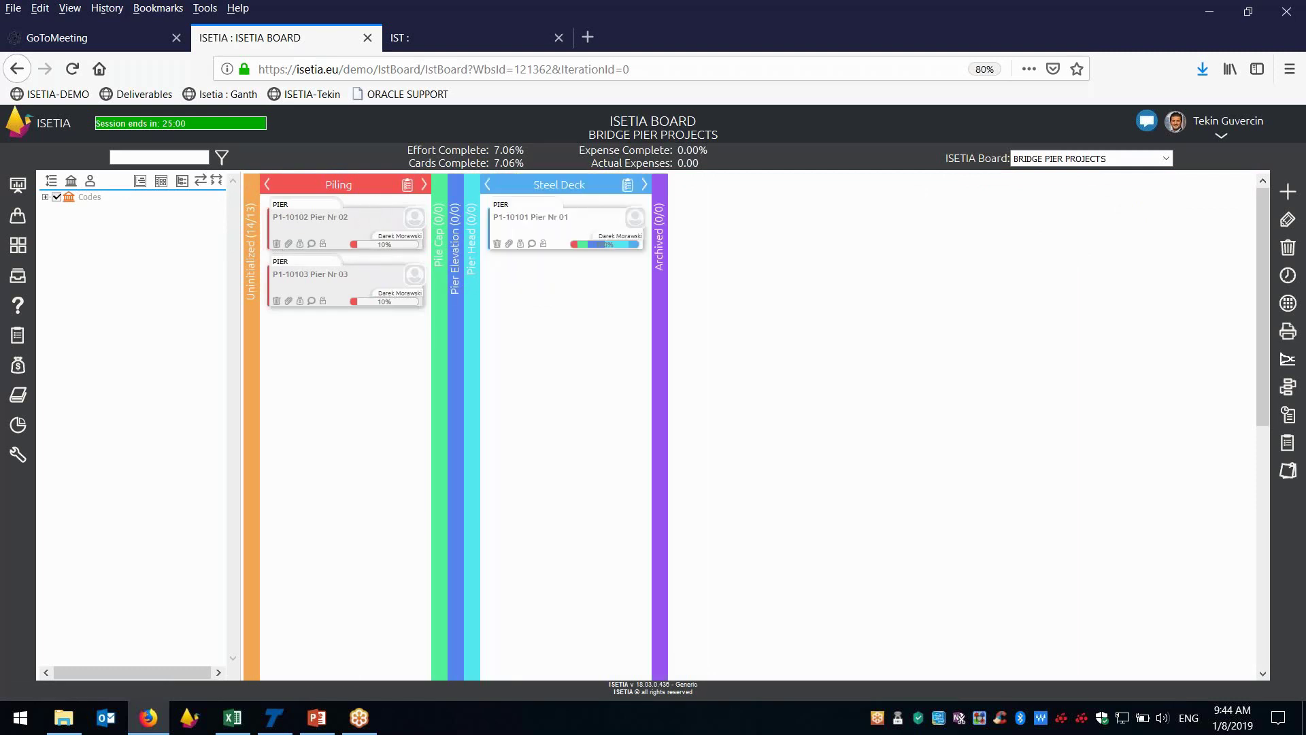
left_click(254, 290)
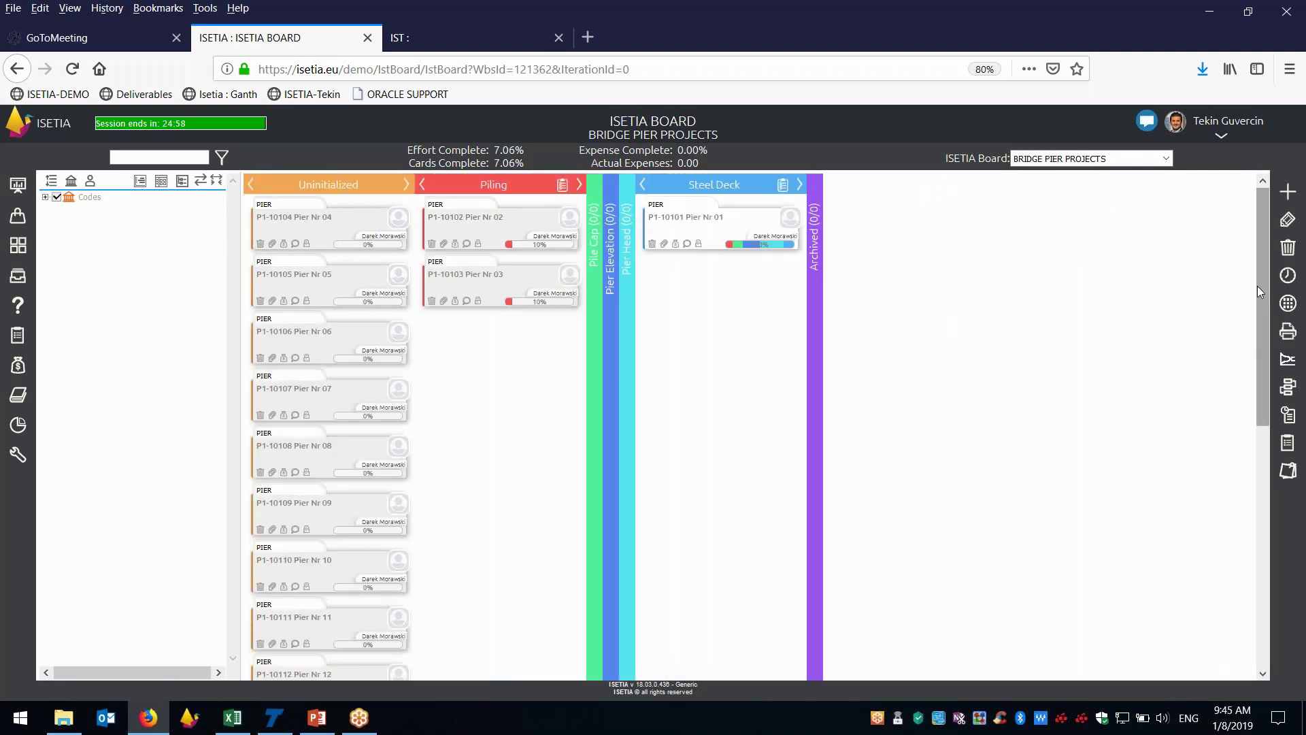
mouse_move(1260, 295)
left_mouse_down()
mouse_move(1271, 518)
mouse_move(1265, 307)
left_mouse_up()
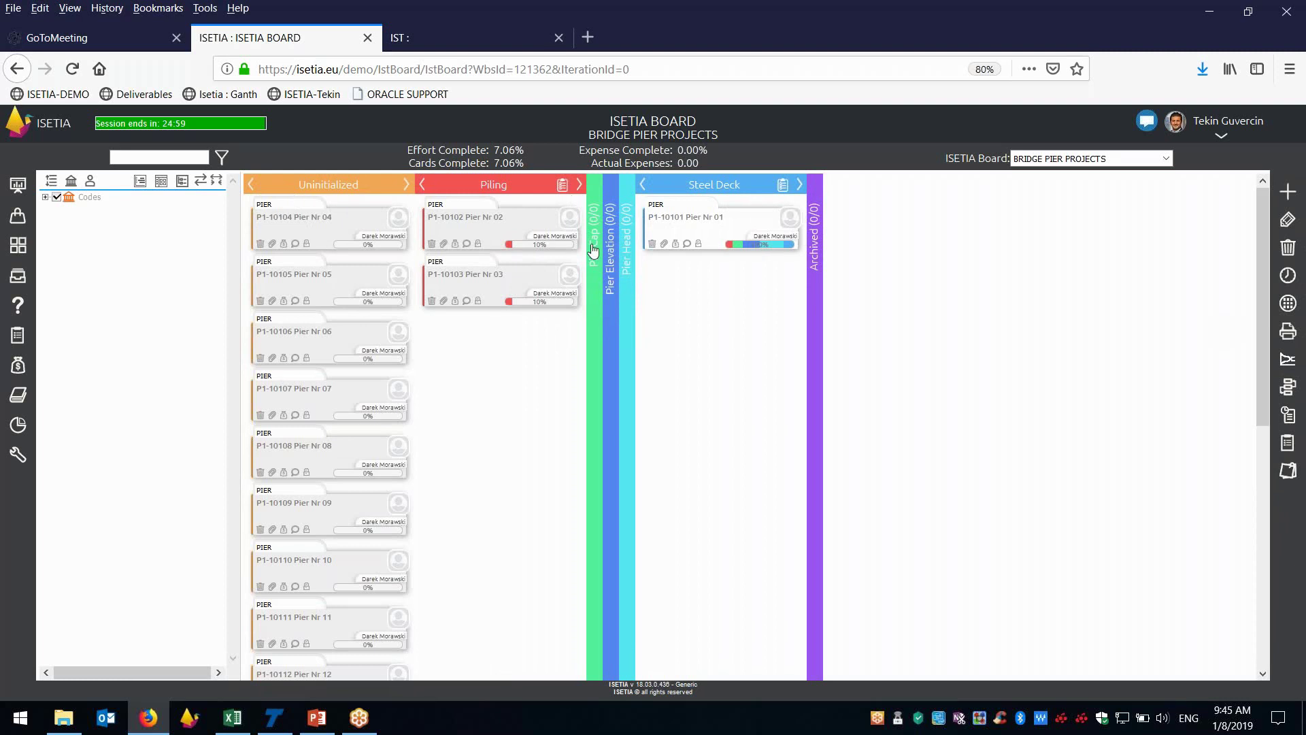
Step: Expand the remaining Pier Elevation, Pier Head, Archived and Pile Cap stage columns
left_click(610, 275)
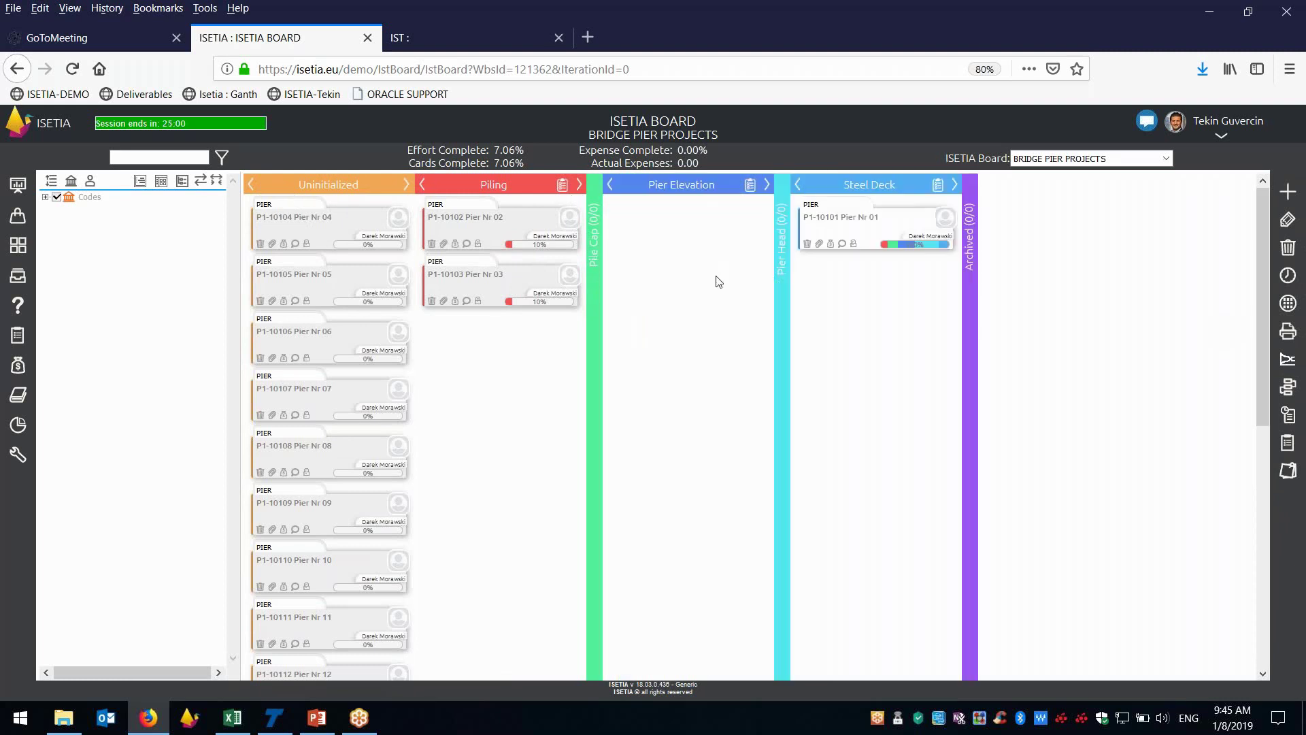
left_click(787, 270)
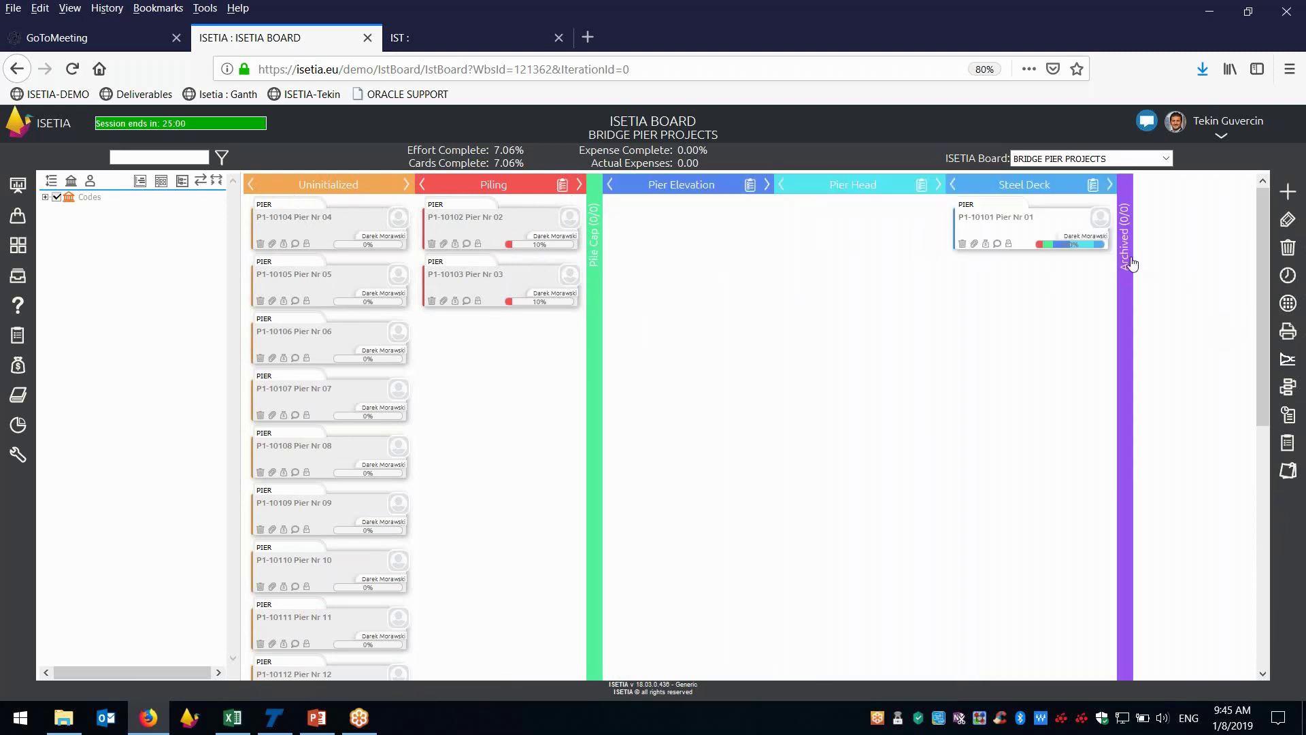
left_click(1131, 261)
left_click(595, 244)
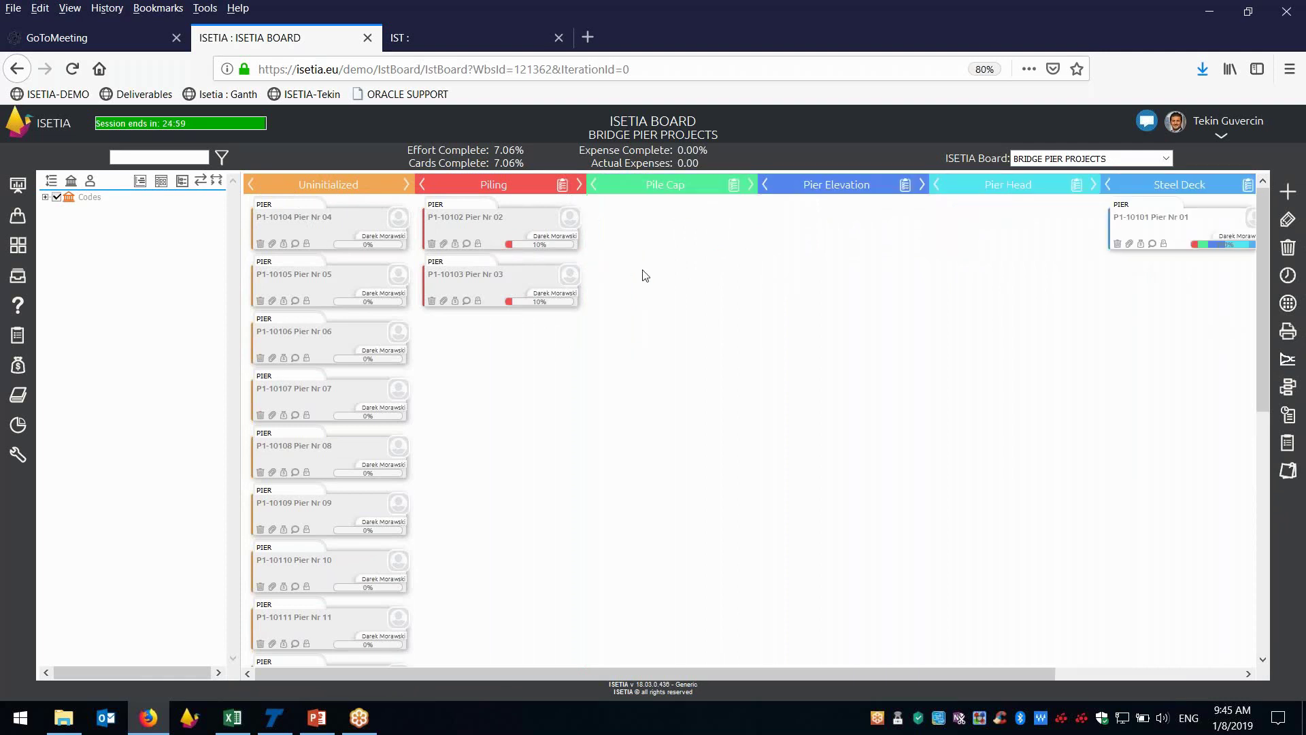
Step: Show the section and phase tree, and view the burn down chart for the Pier phase
left_click(52, 180)
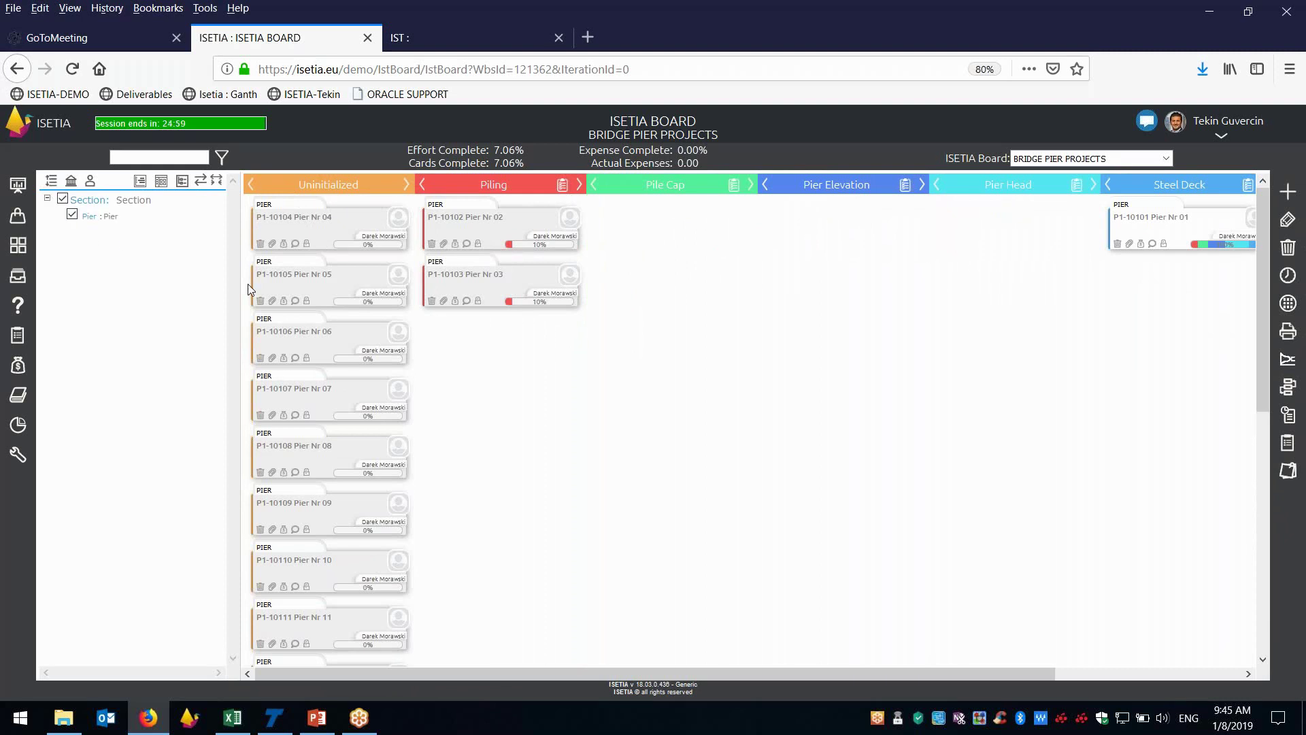
left_click(1288, 371)
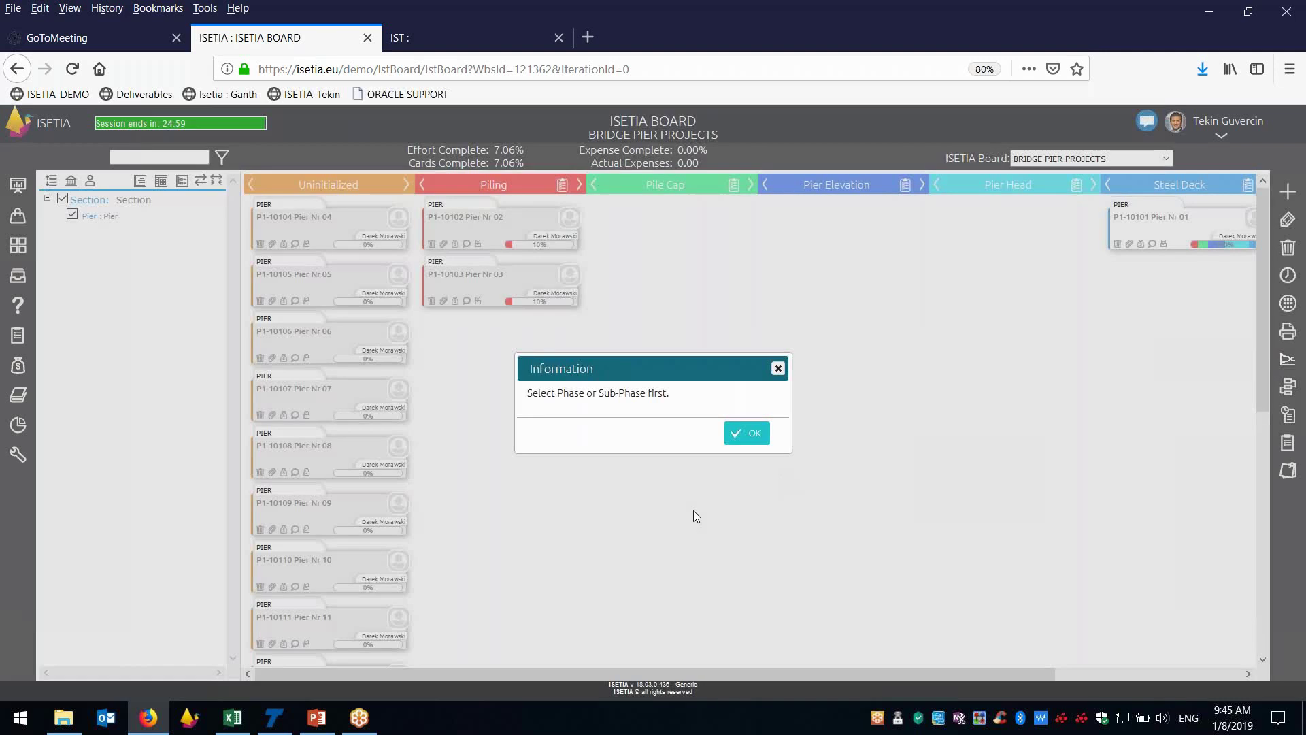
left_click(747, 436)
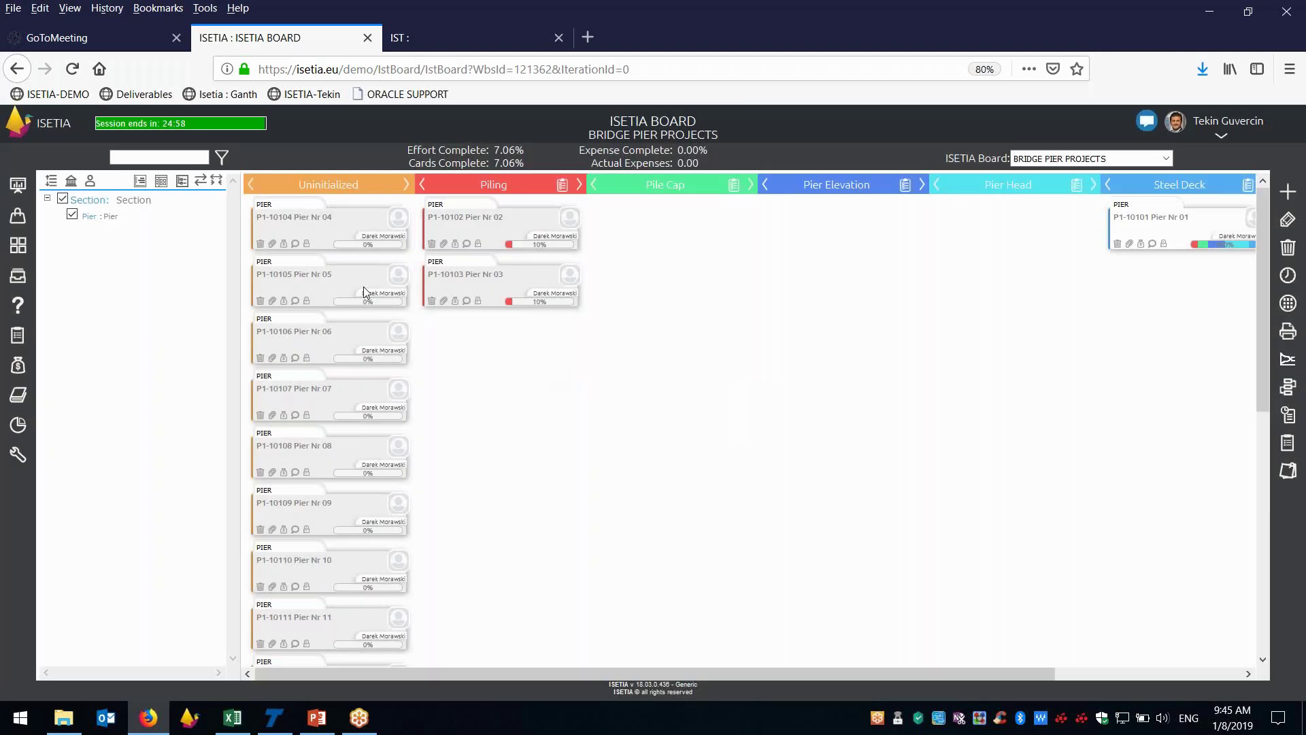
left_click(103, 216)
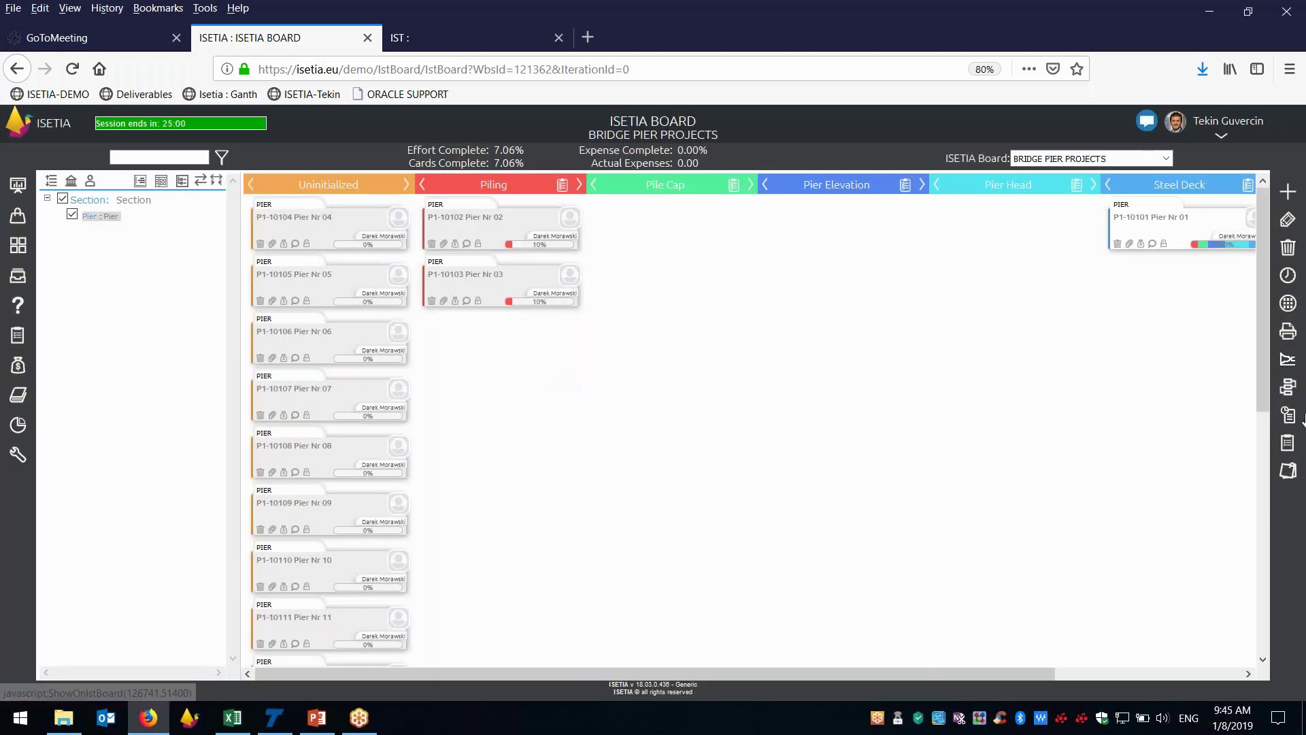
left_click(1289, 361)
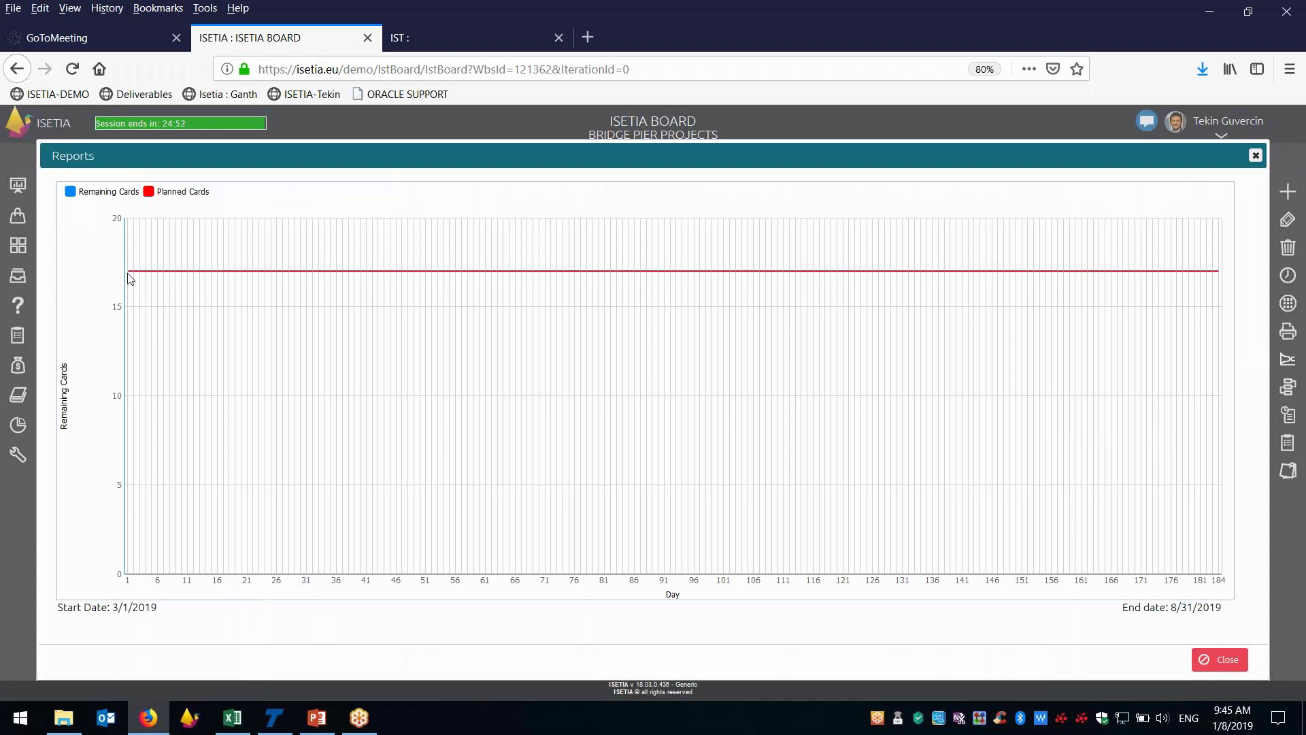
left_click(1255, 155)
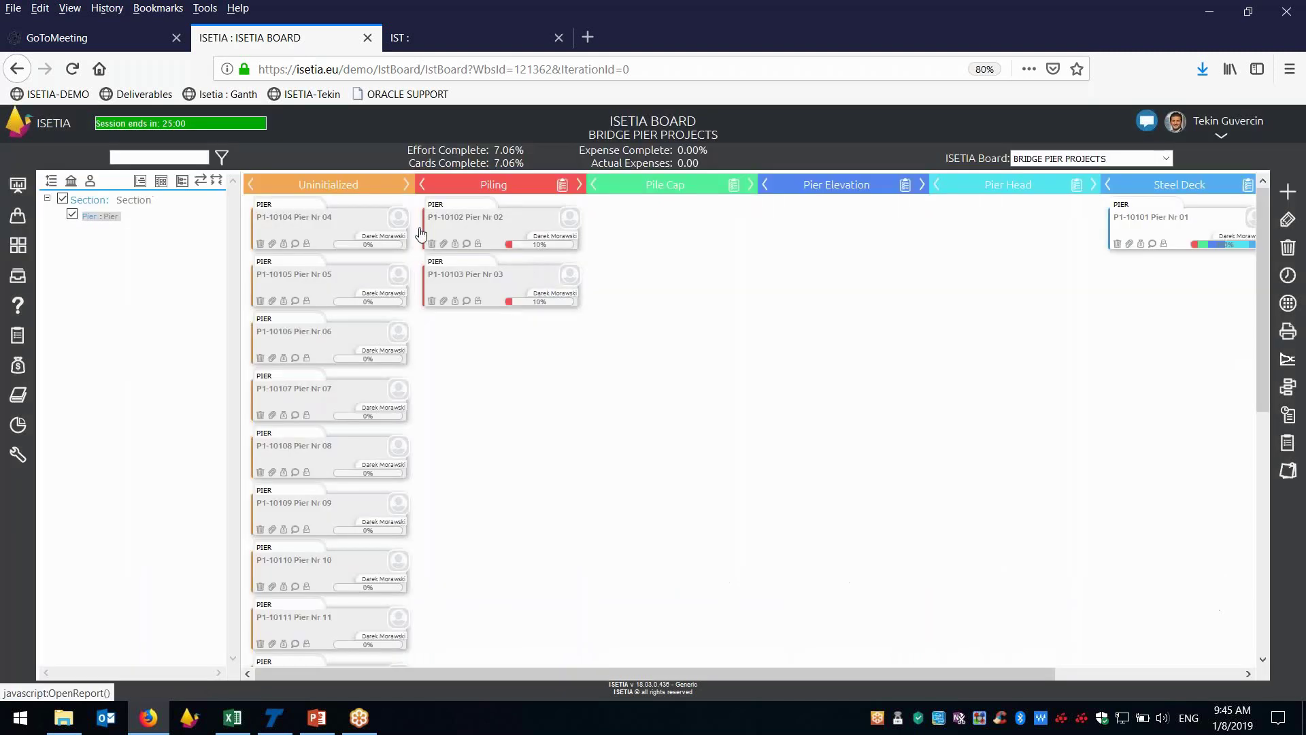
Step: Select the Section node, view its burn down chart and check the chart's start date
right_click(107, 216)
key("Escape")
right_click(121, 207)
left_click(1283, 371)
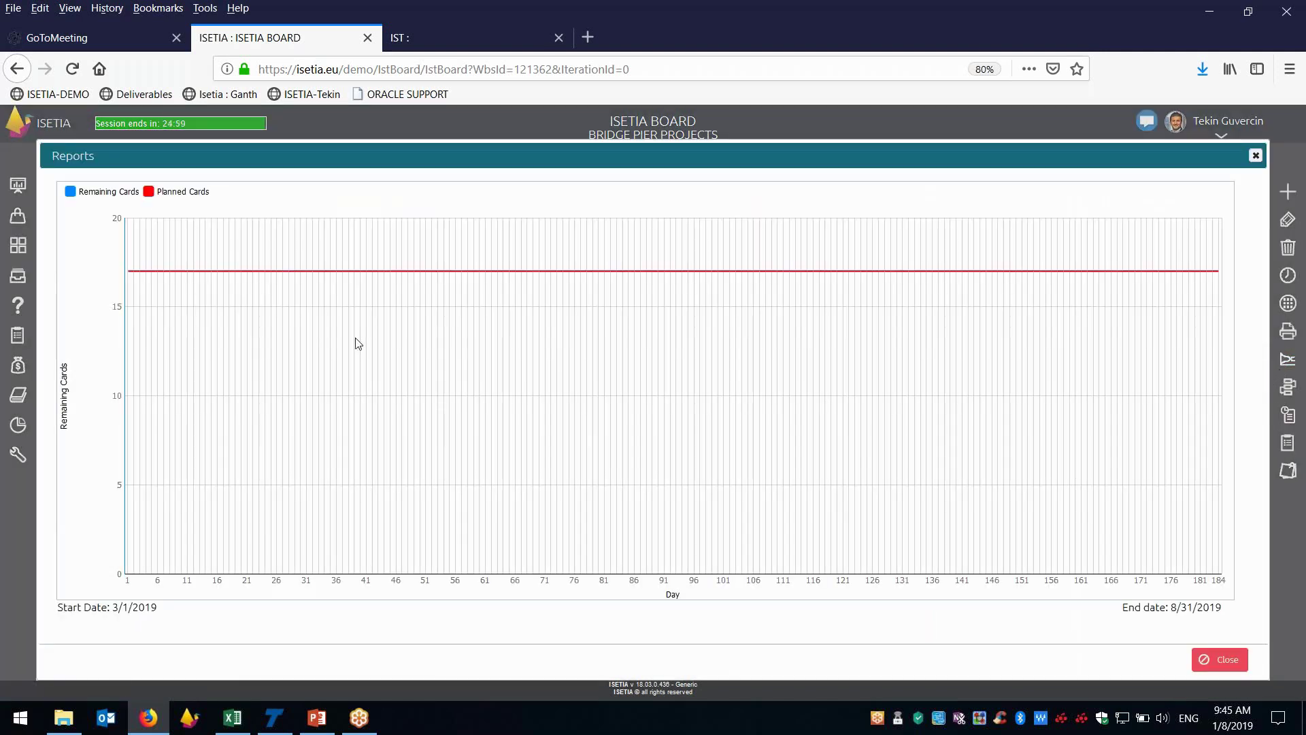
double_click(124, 608)
left_click(1256, 155)
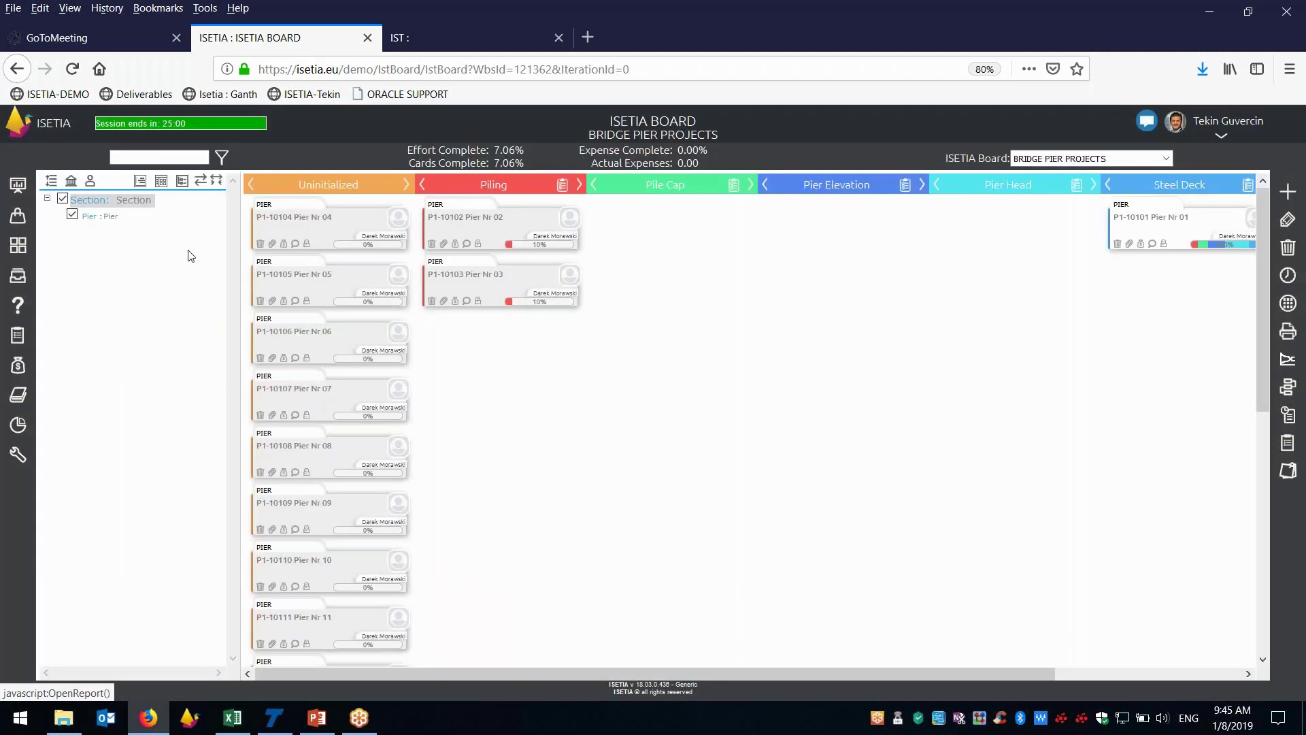
Step: Set the start date of the Section to 1/1/2019 and save the change
right_click(96, 204)
key("Escape")
left_click(83, 203)
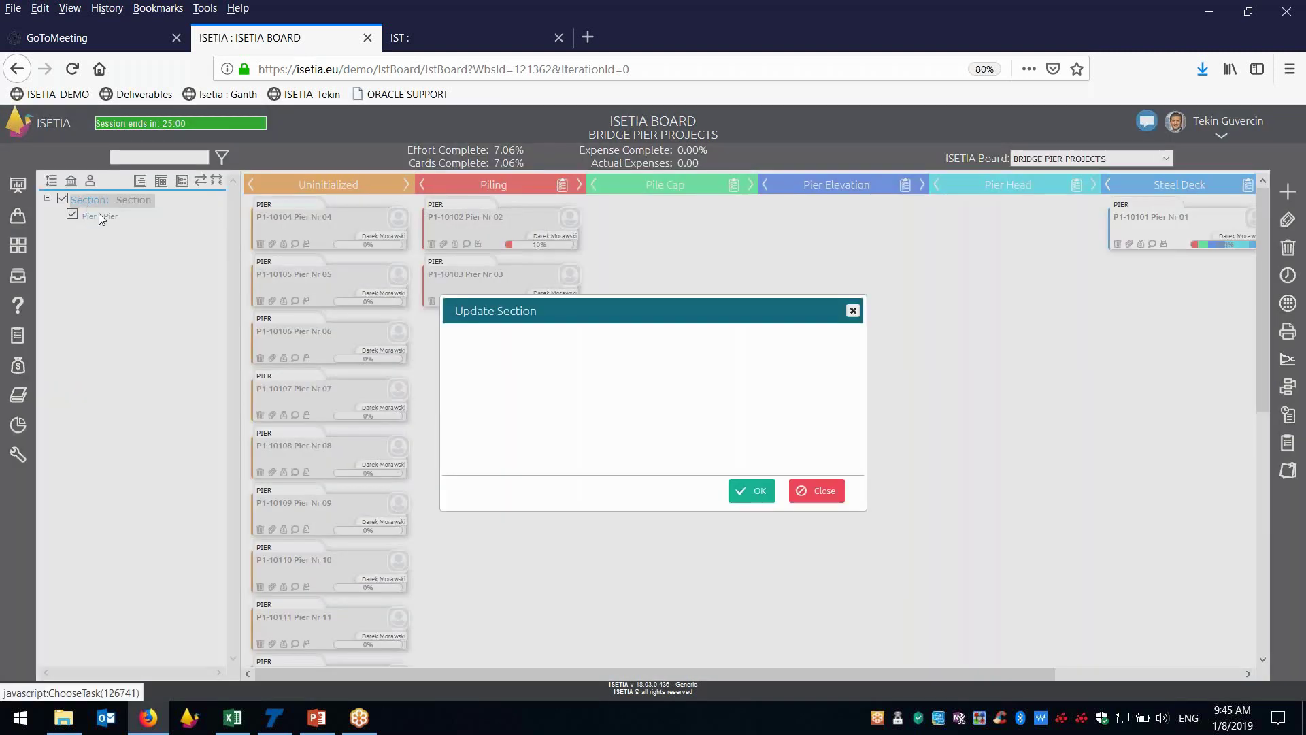
left_click(511, 388)
left_click(523, 422)
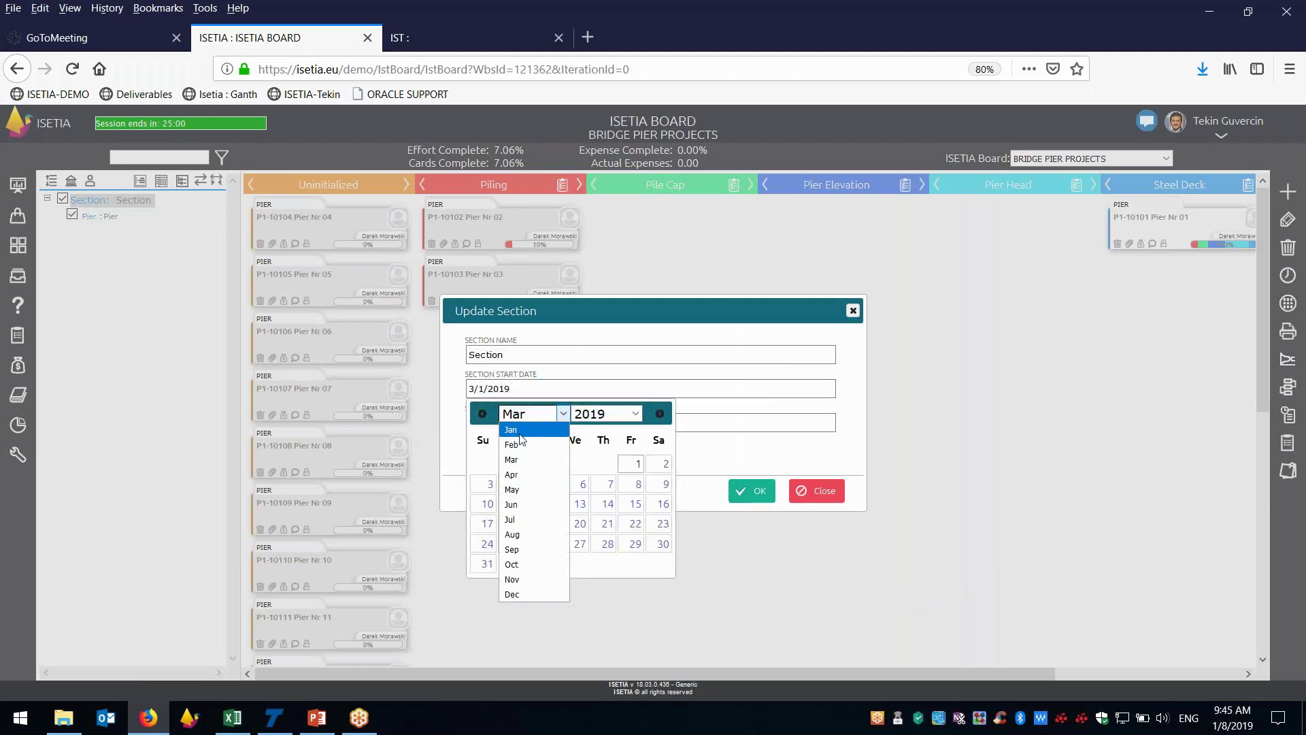
left_click(522, 439)
left_click(544, 464)
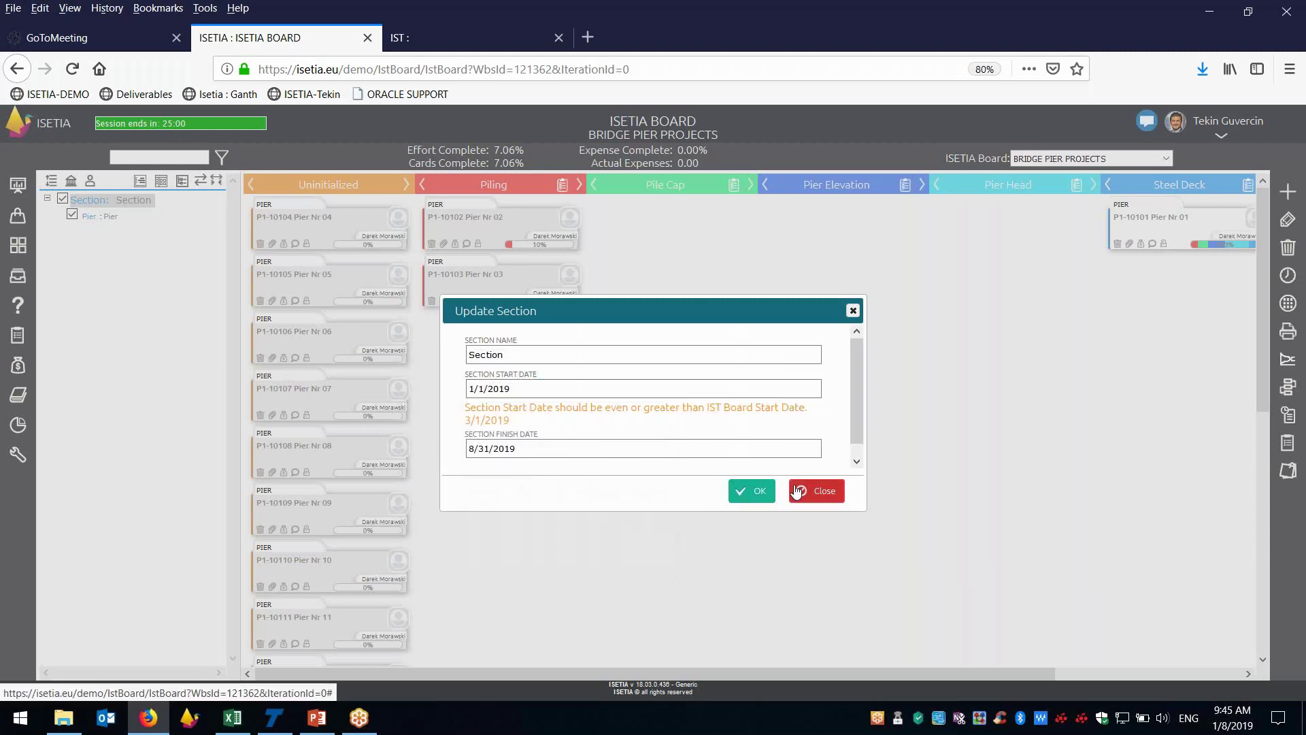
left_click(751, 491)
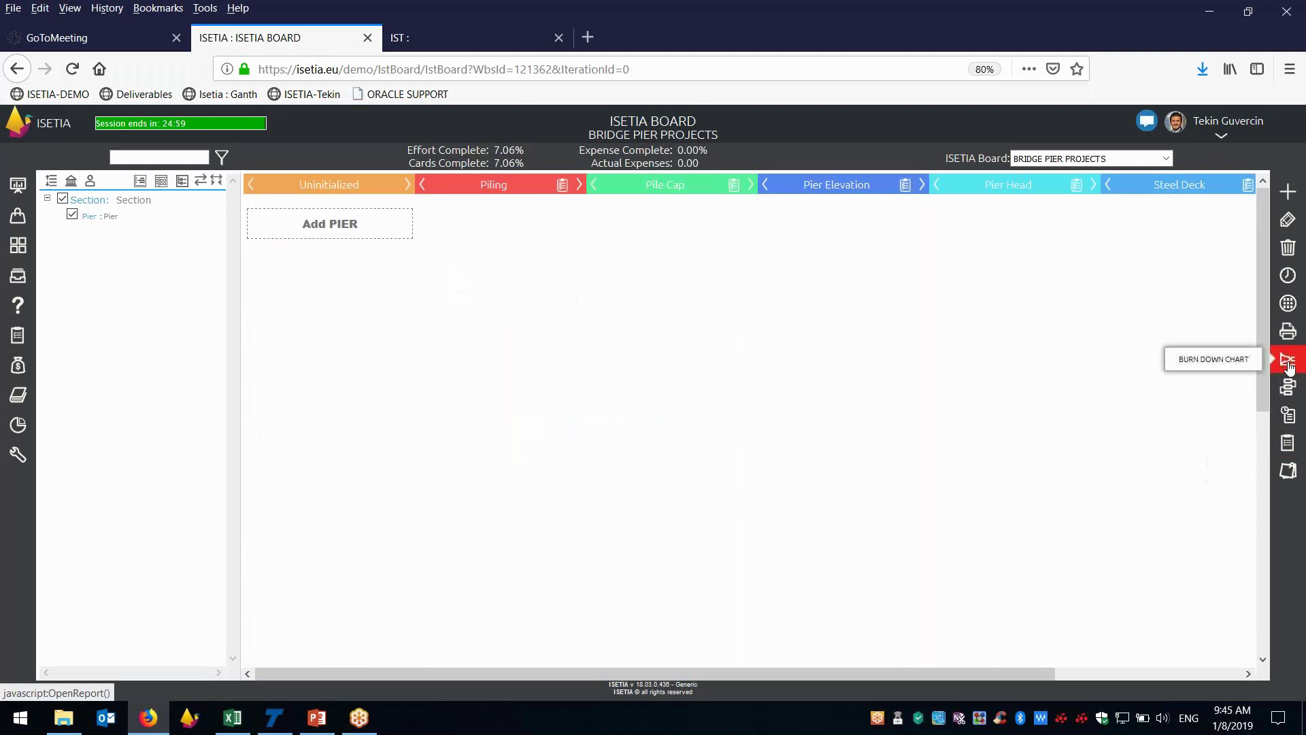
Step: Review the Section's burn down chart, comparing remaining cards with planned cards over the updated date range
left_click(1286, 371)
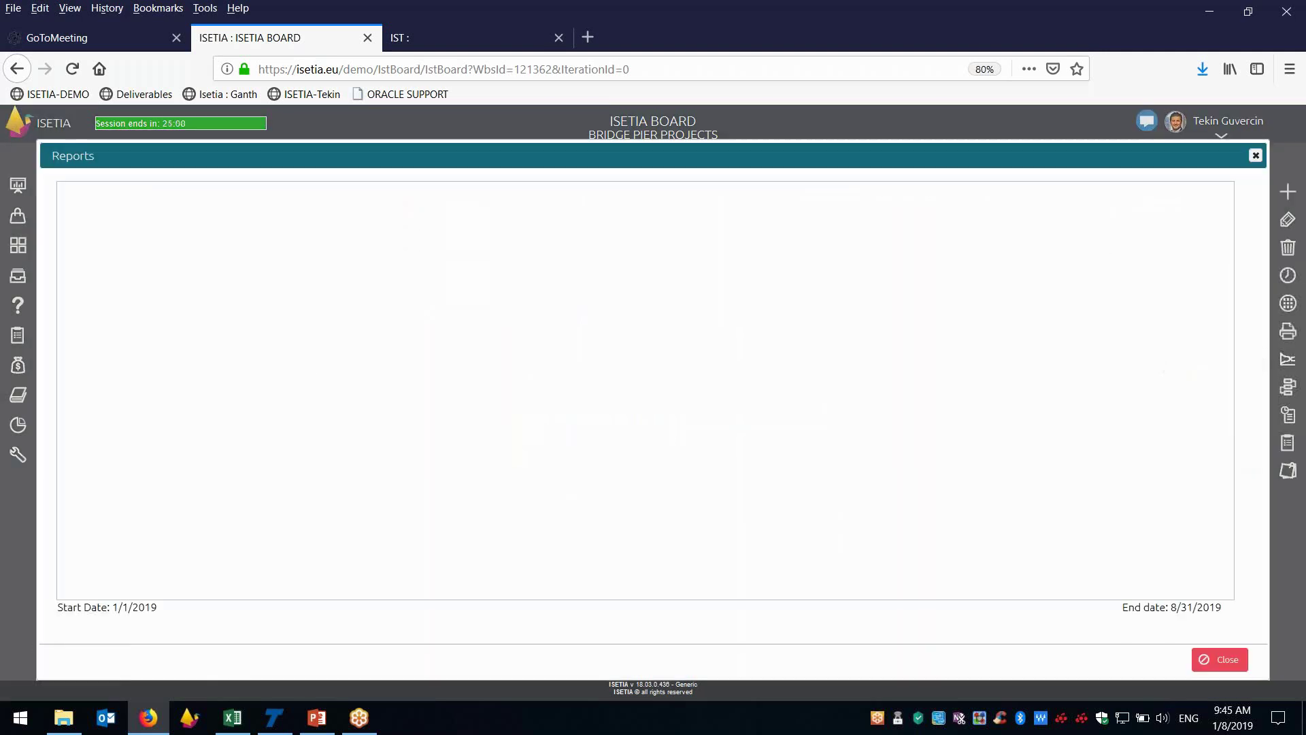
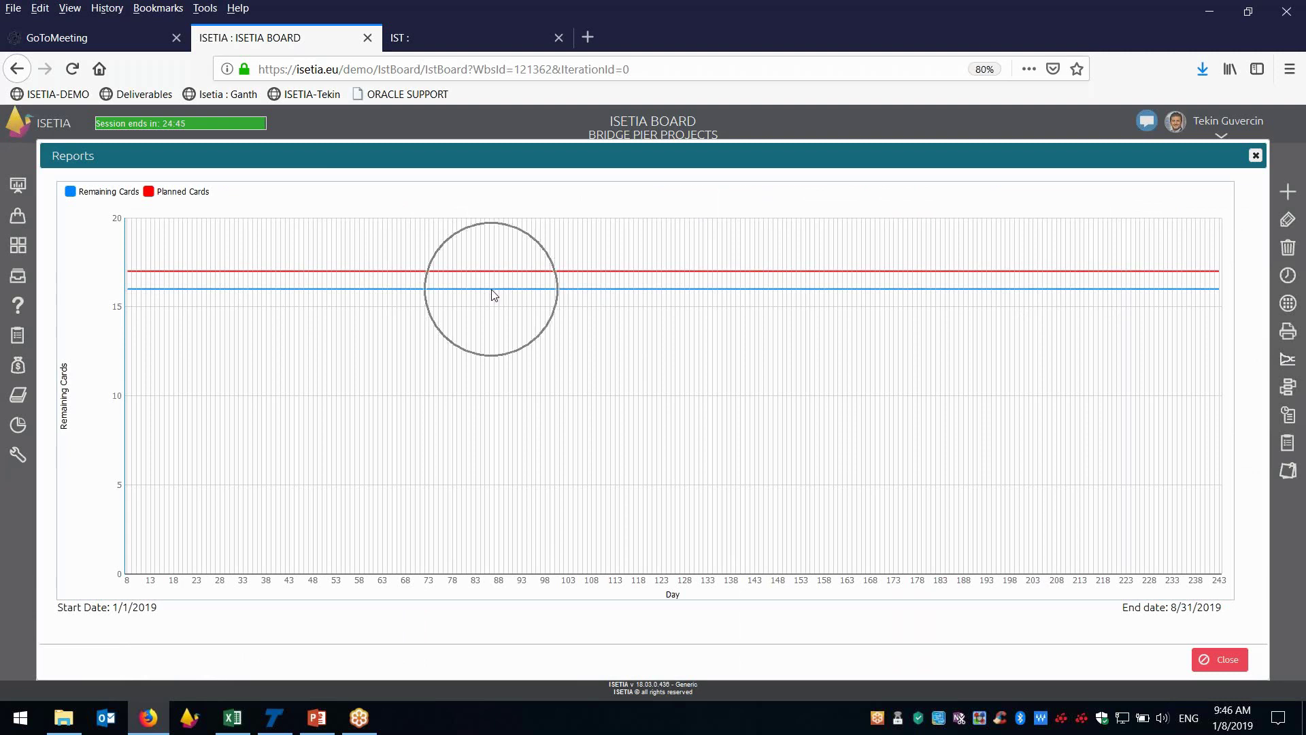
left_click(571, 575)
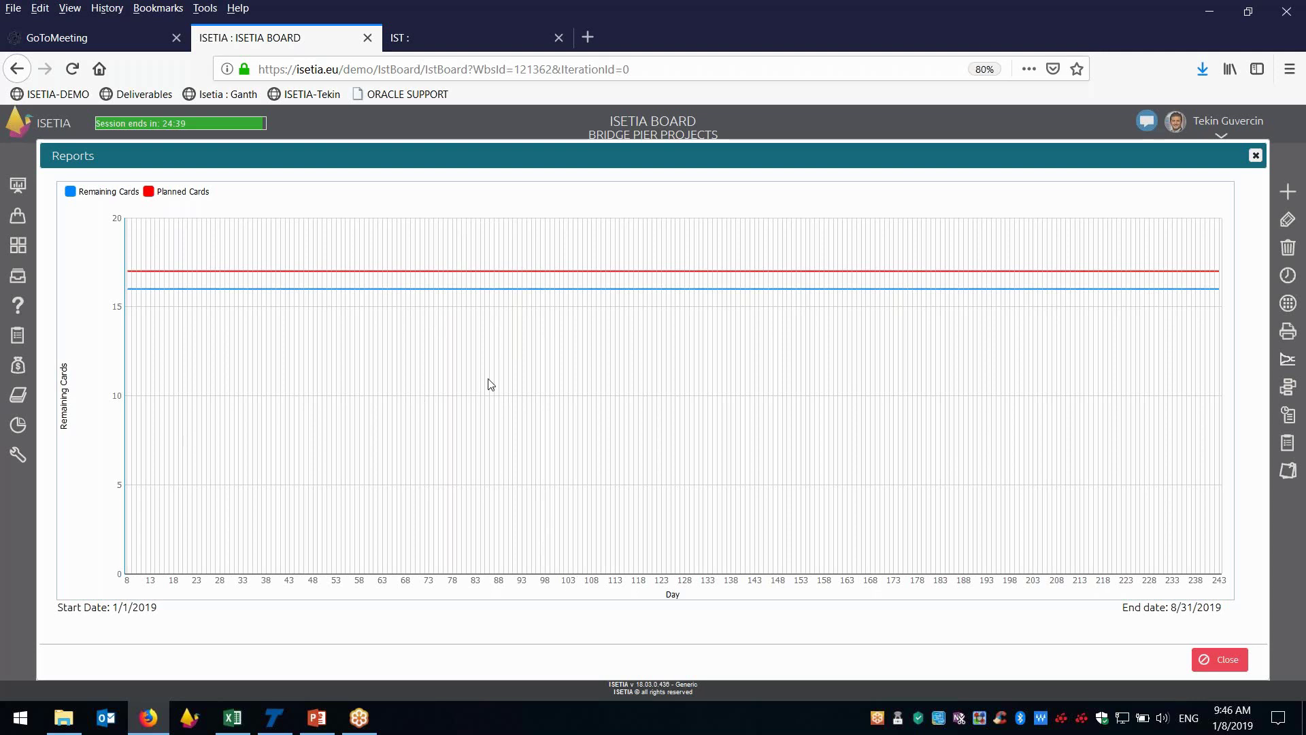
left_click(338, 290)
left_click(1255, 157)
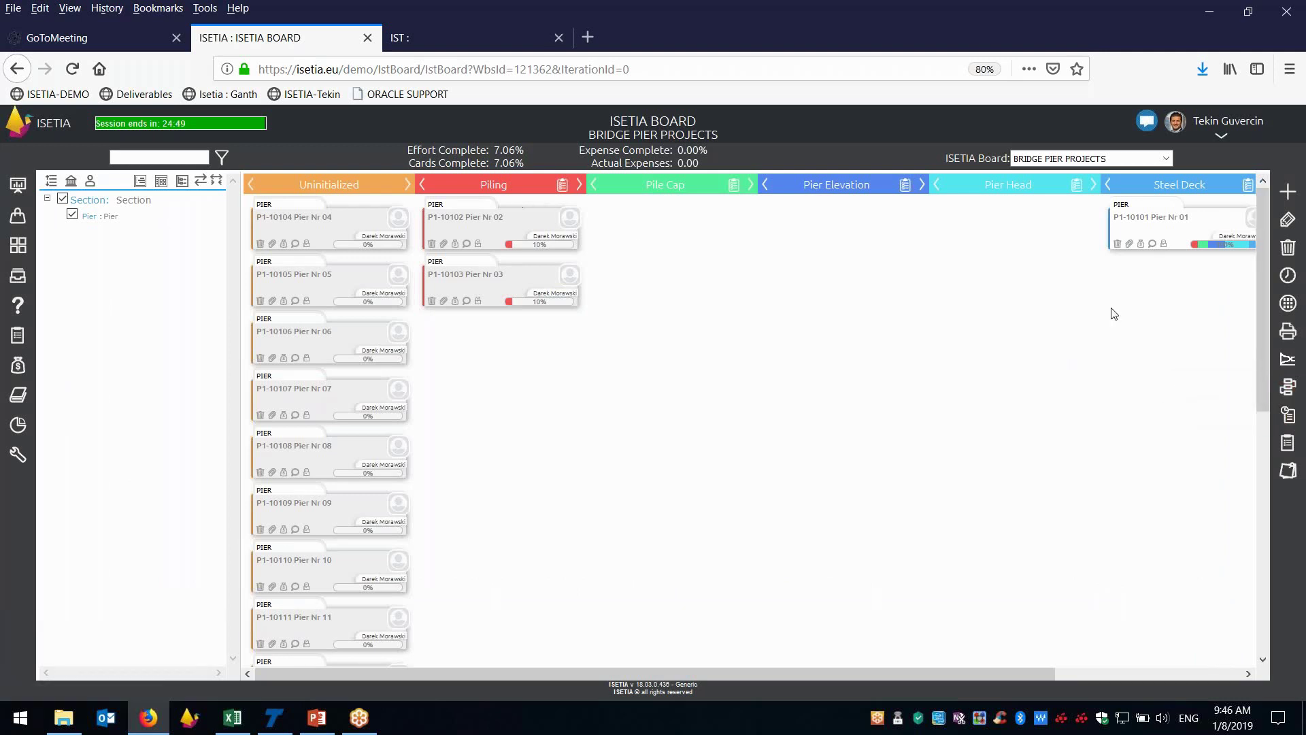
Step: Examine the process map of the board, following the stage flow from Piling through Steel Deck, and close it
left_click(1289, 415)
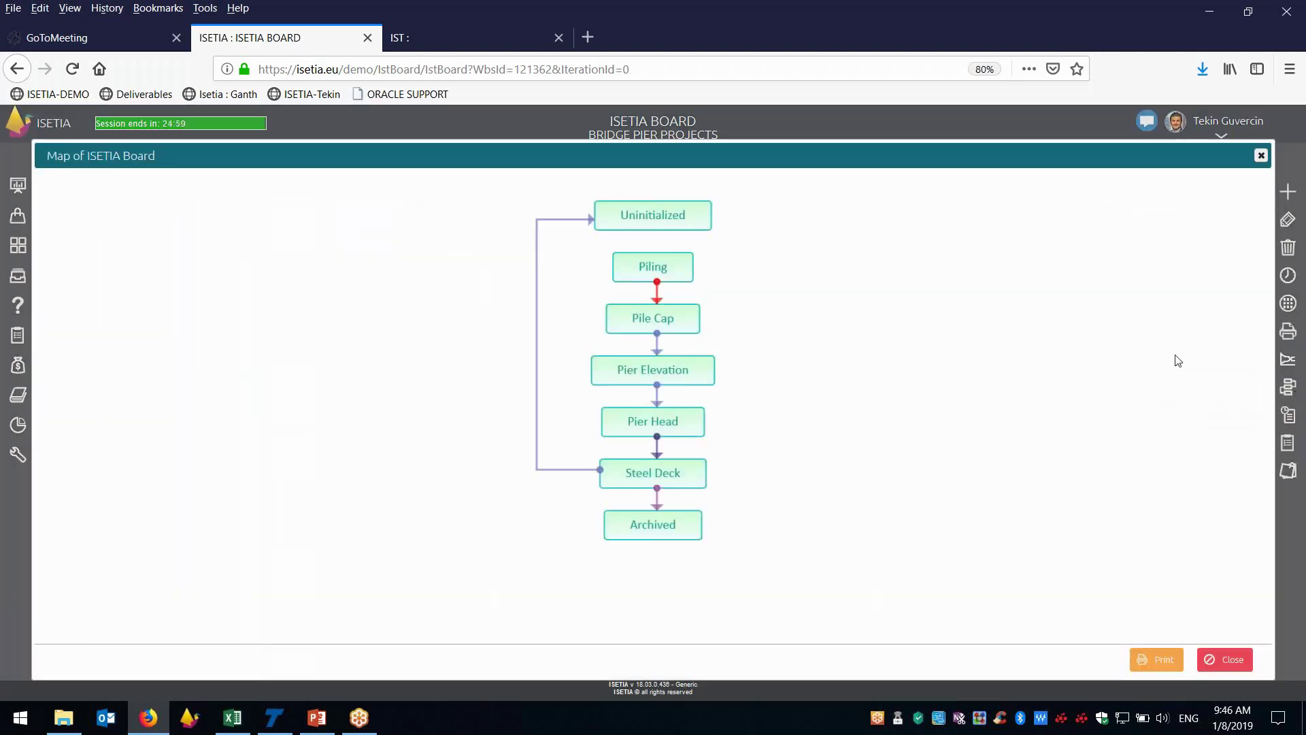
left_click(657, 280)
left_click(657, 281)
left_click(665, 330)
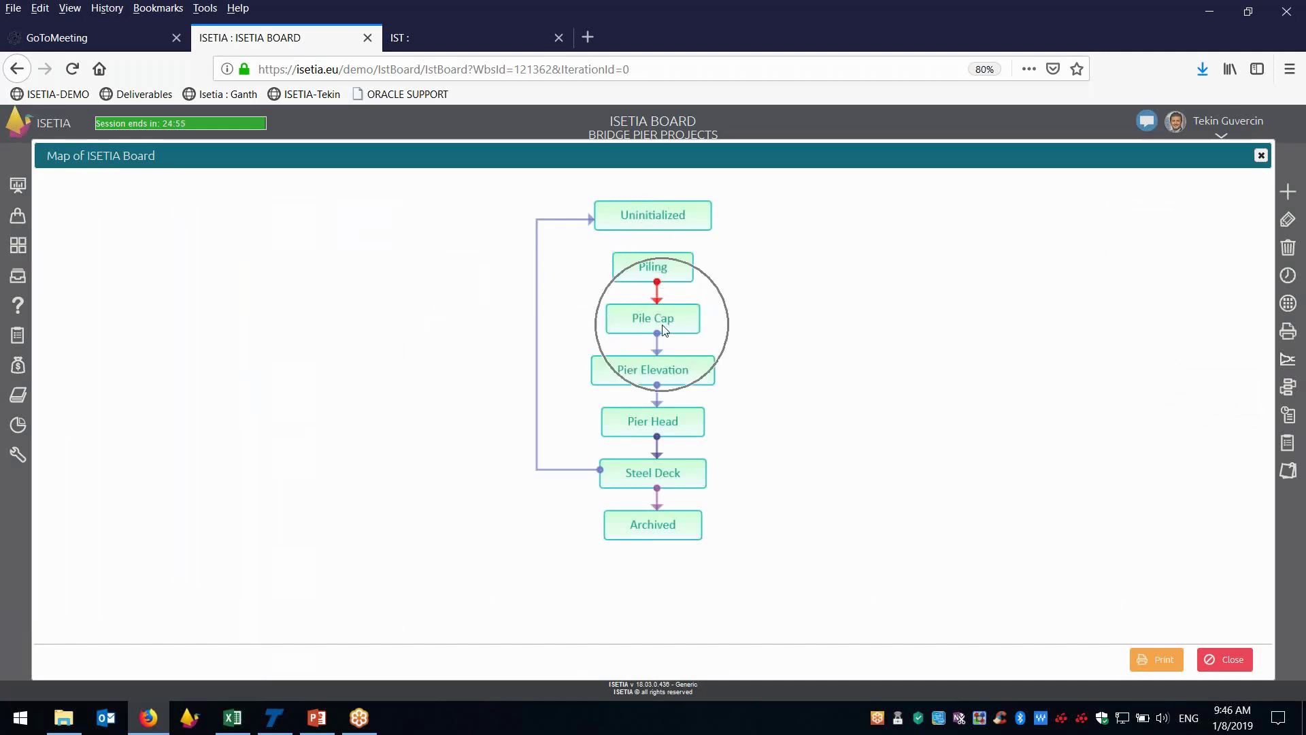
left_click(662, 366)
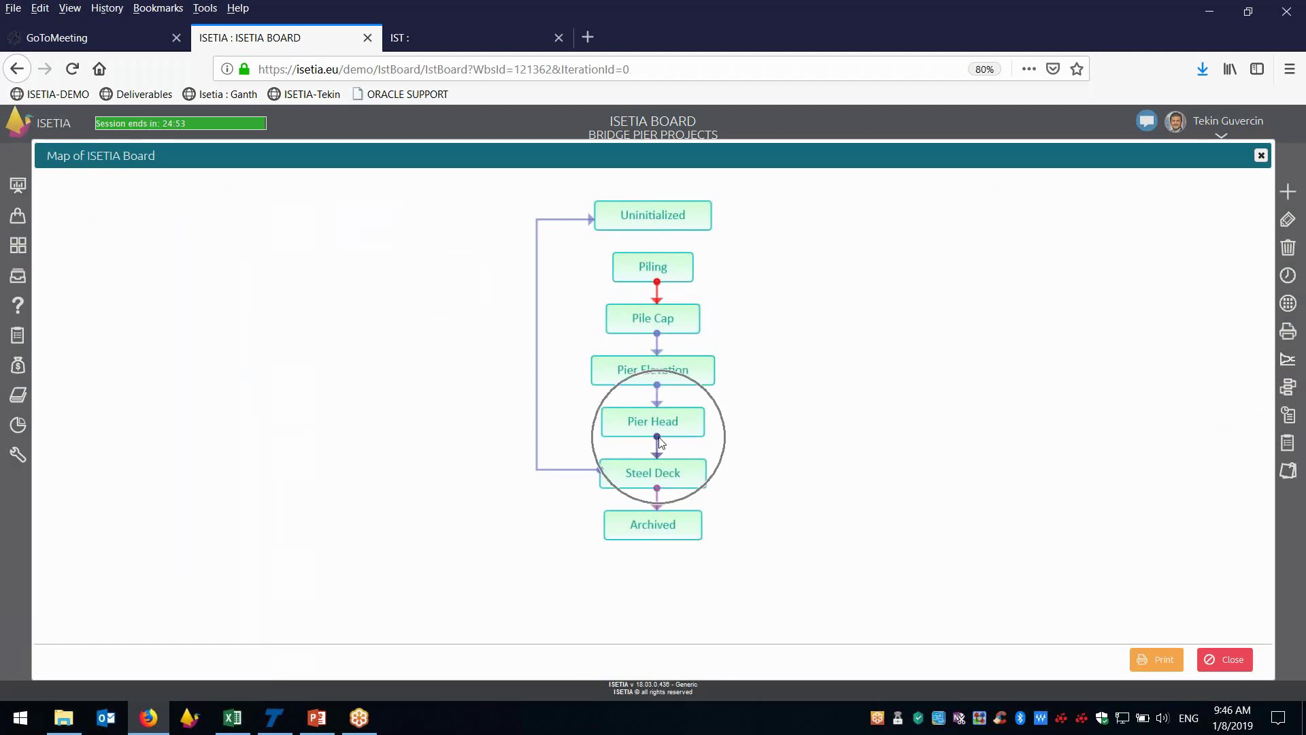
left_click(659, 474)
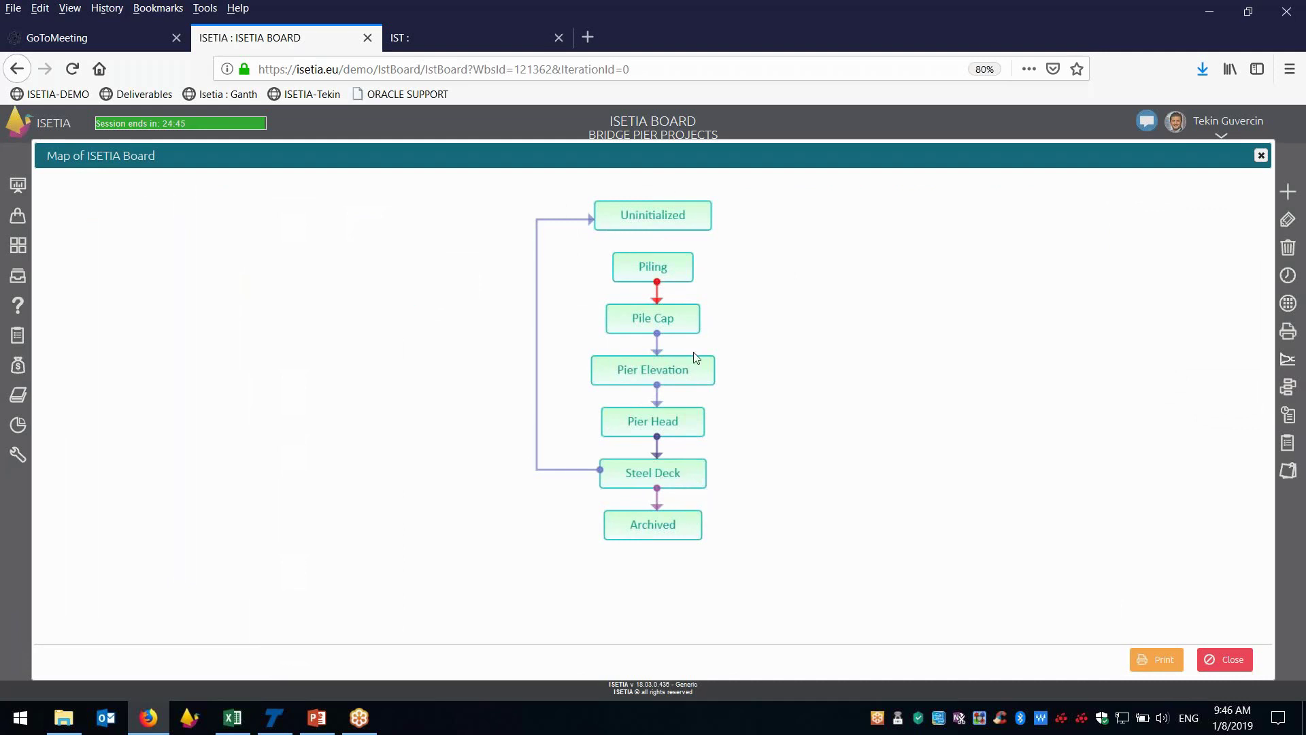
left_click(1261, 157)
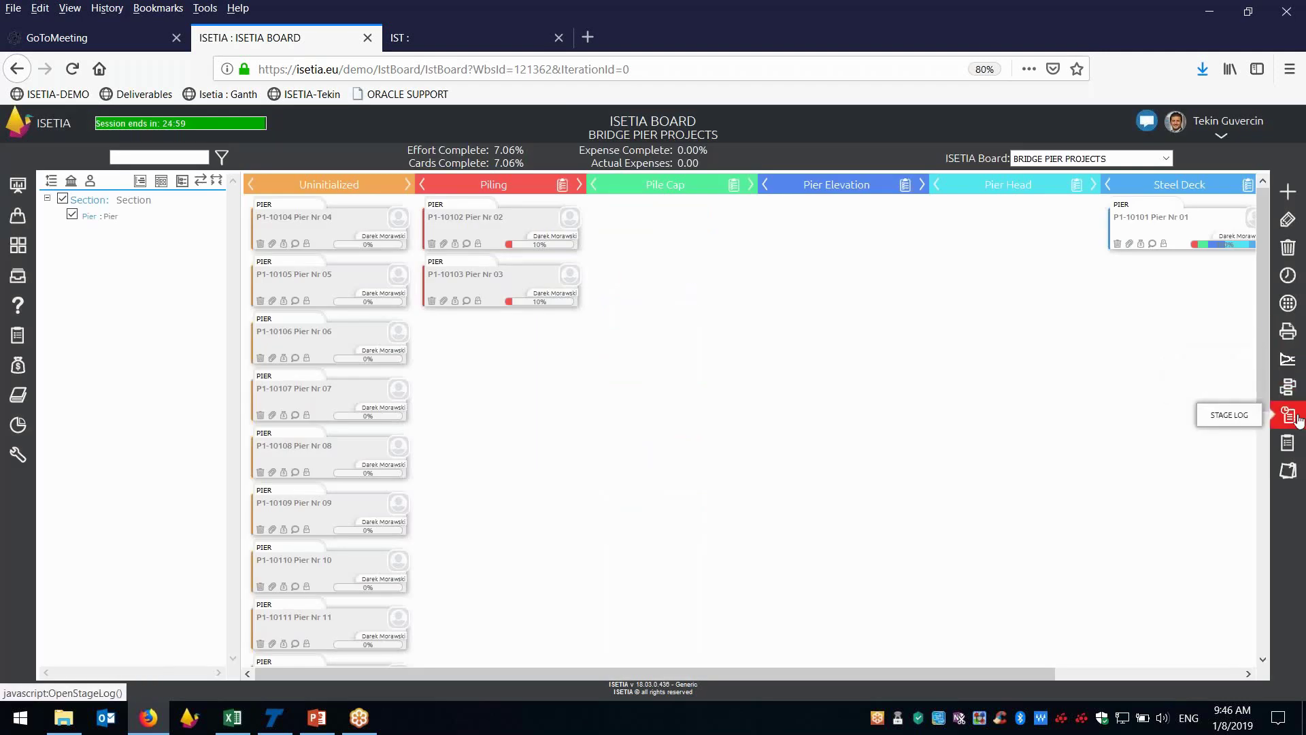
Step: View the board's issue list and project notes, closing each one without adding entries
left_click(1296, 441)
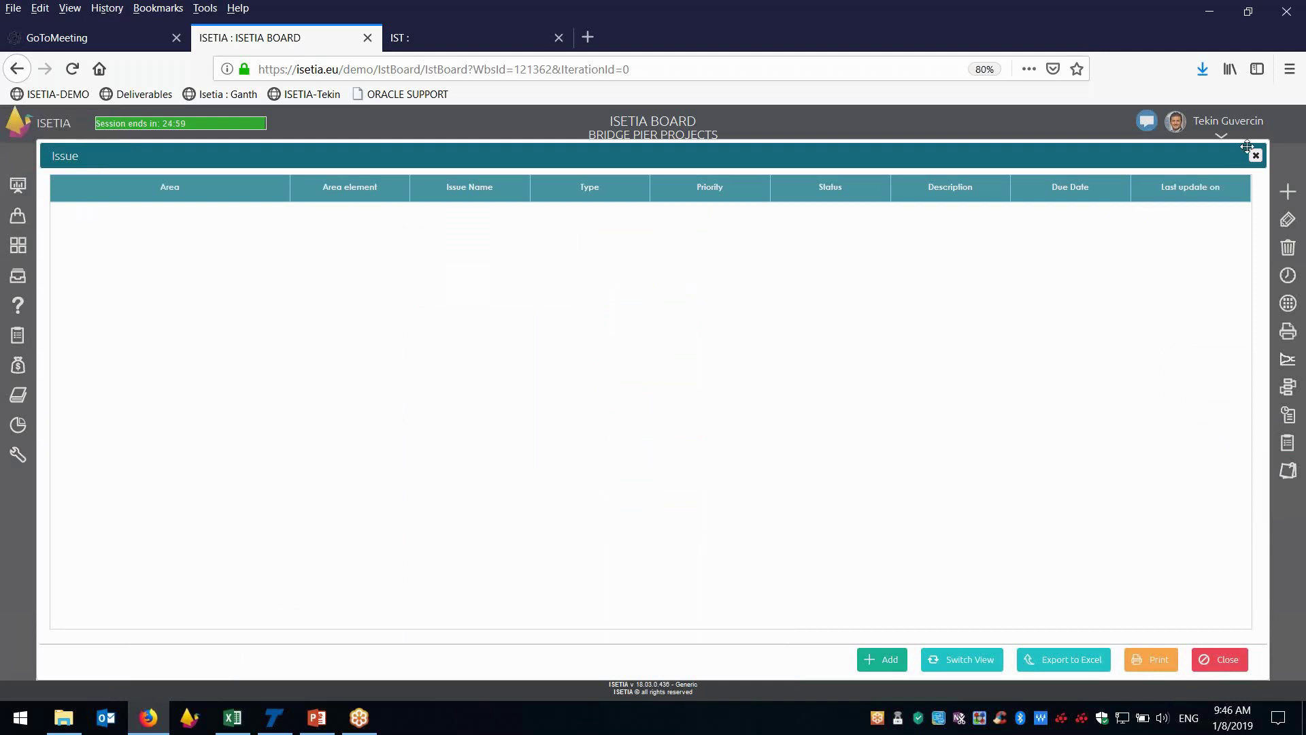
left_click(1255, 155)
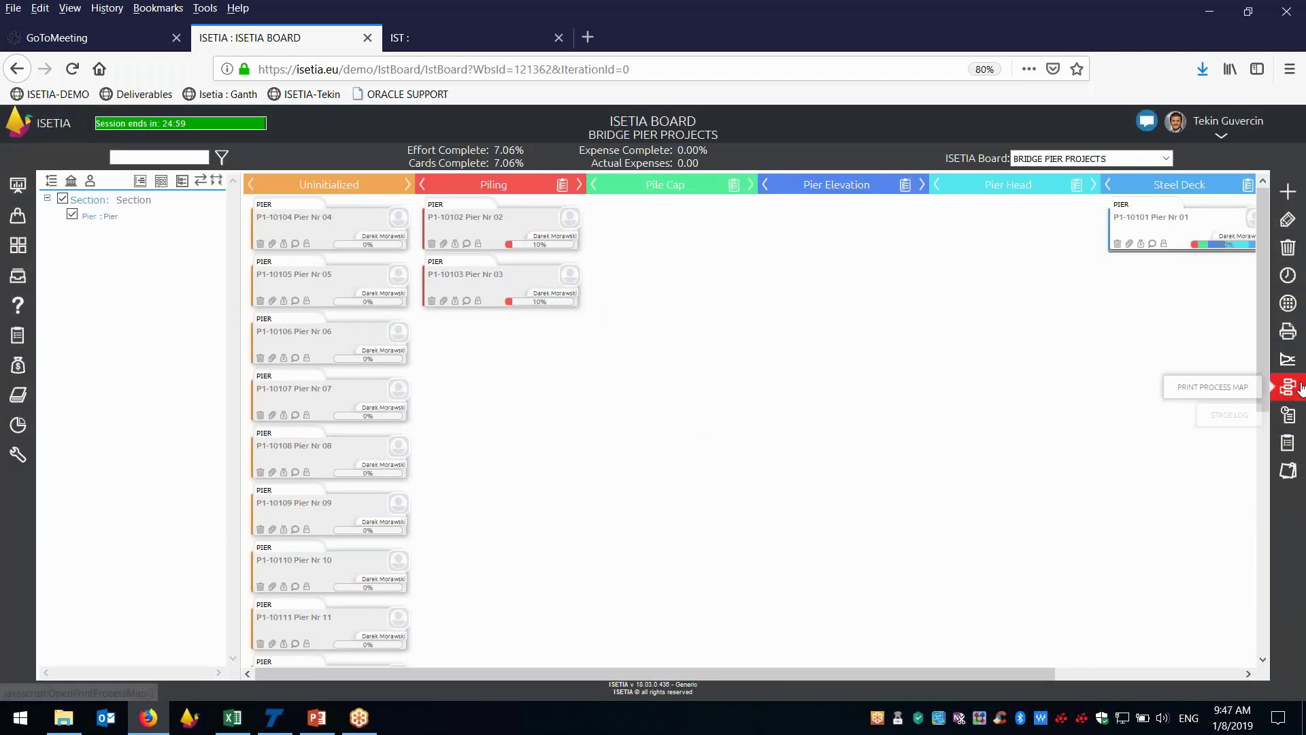
left_click(1287, 471)
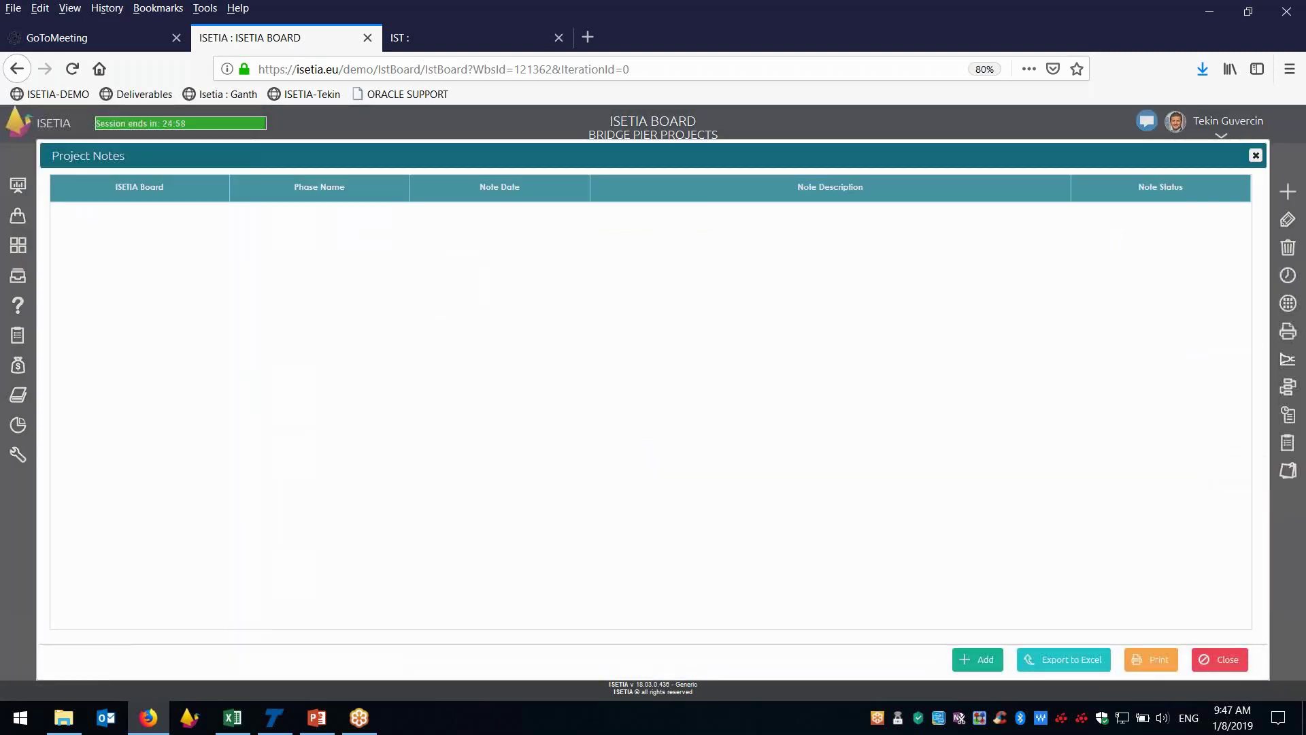
left_click(1256, 156)
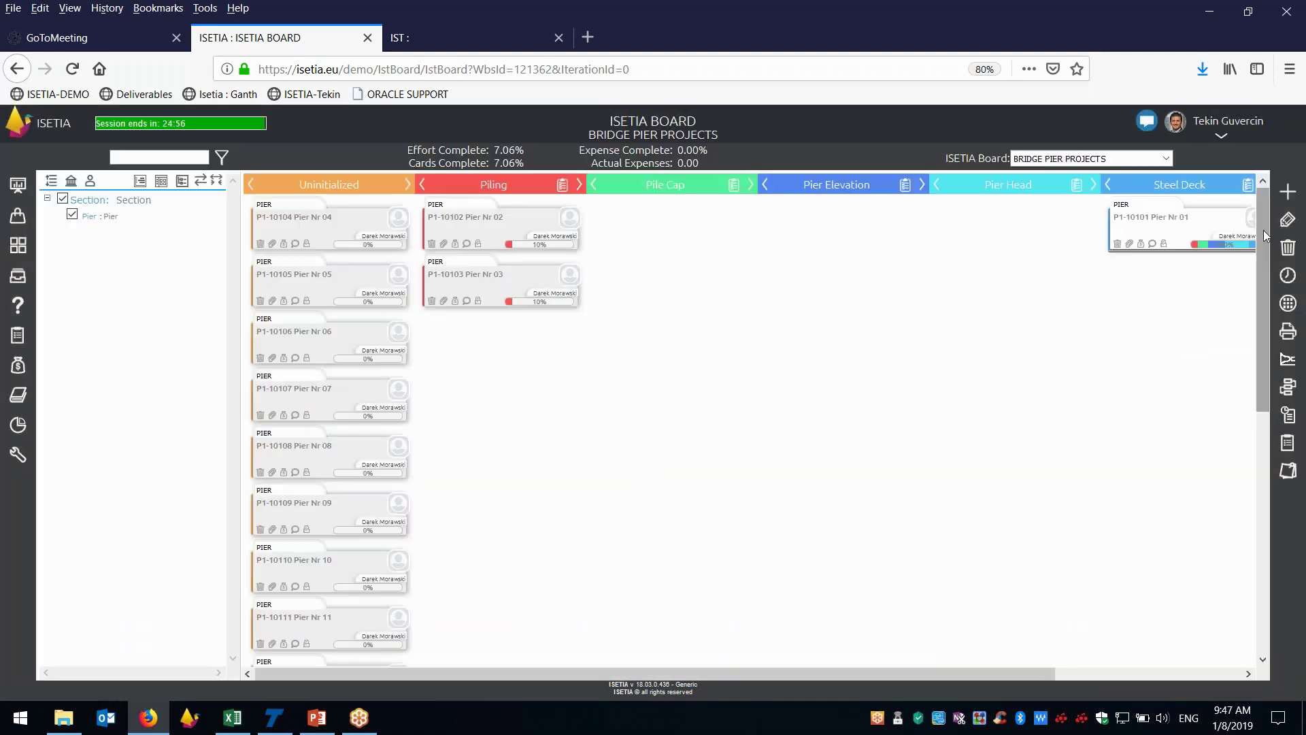
Step: Open the documents of the Pier Nr 01 card and expand the project's unassigned documents
double_click(1186, 233)
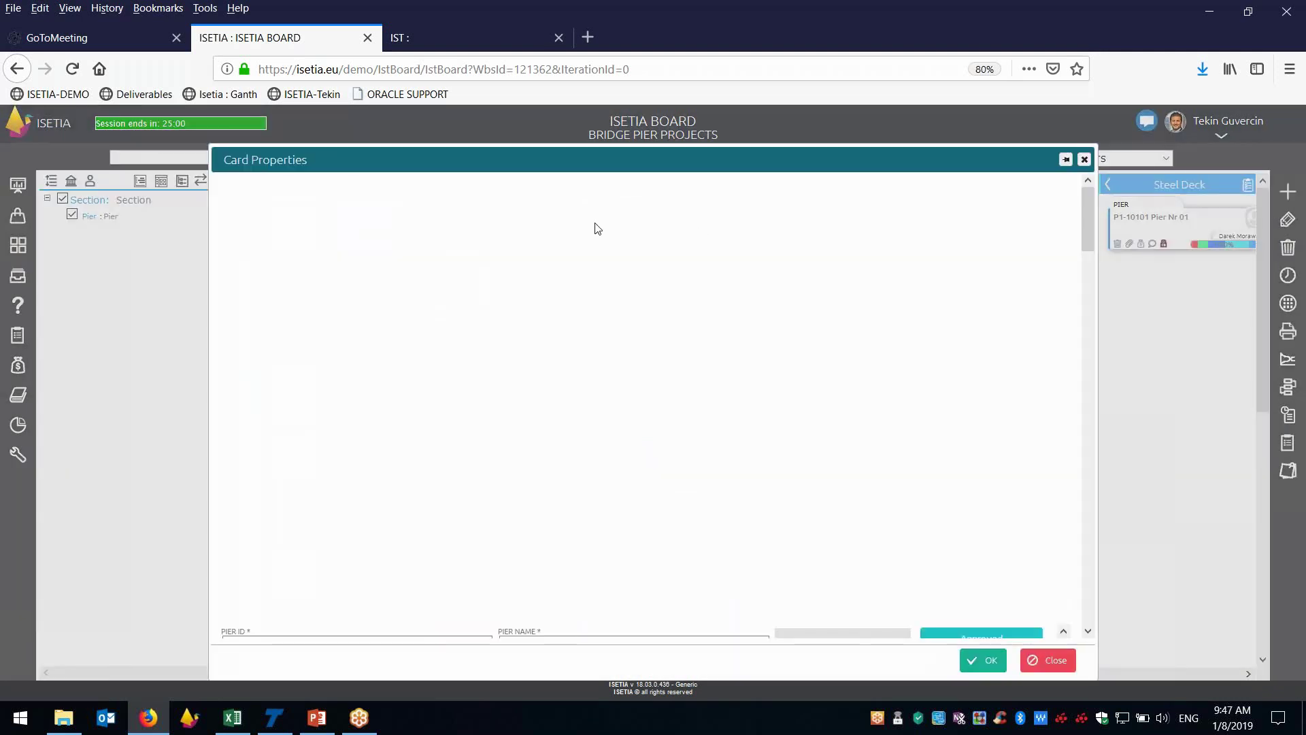
left_click(480, 196)
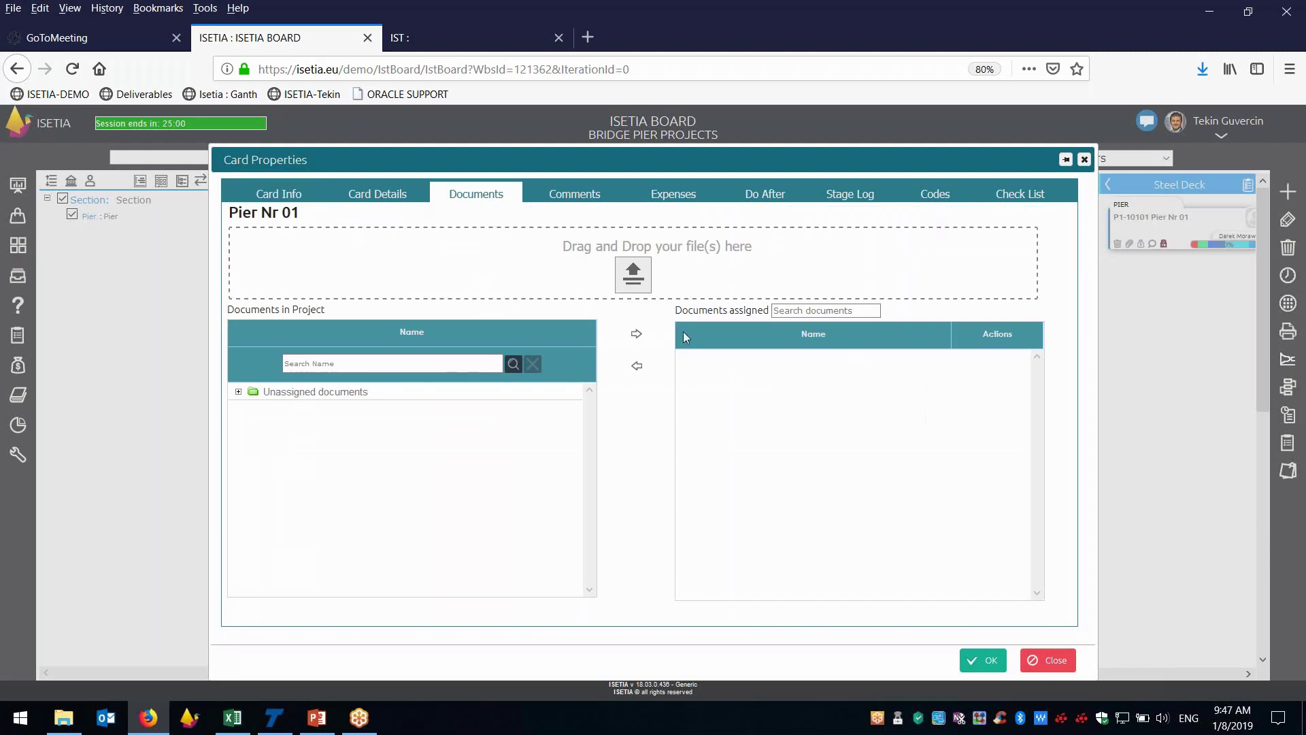
left_click(239, 393)
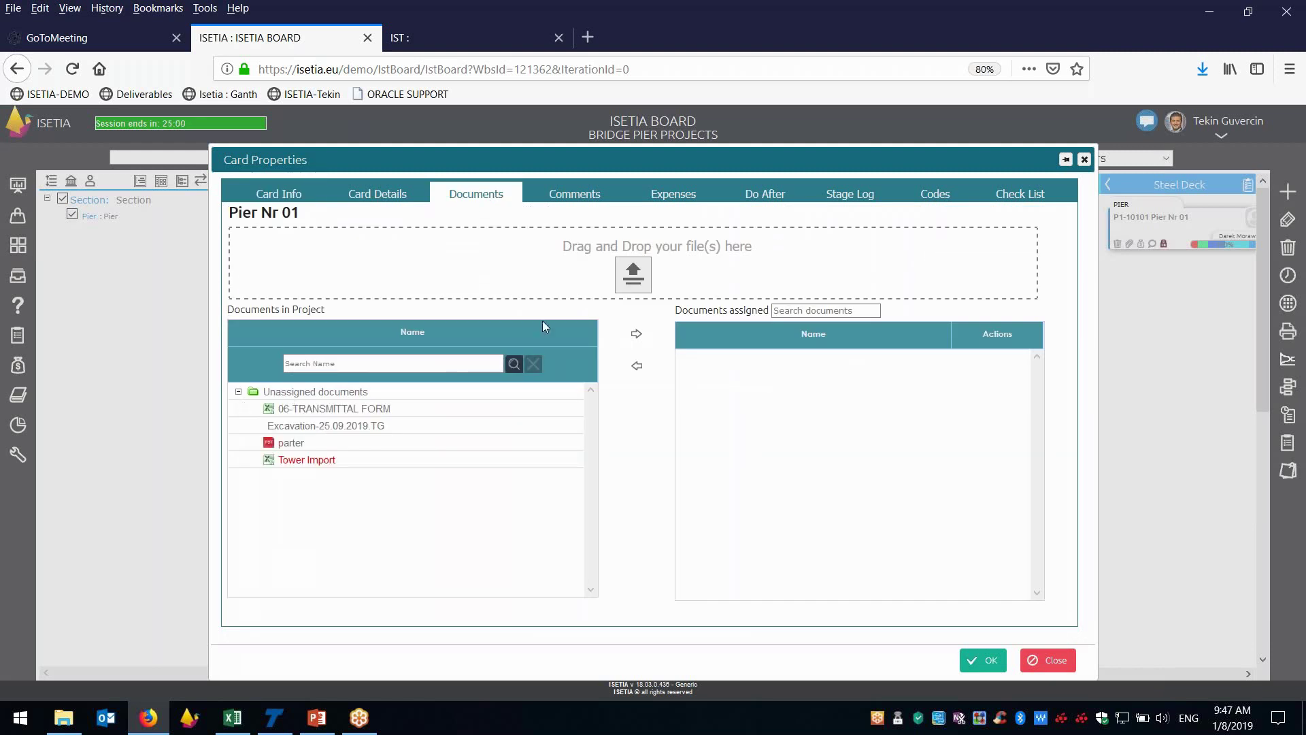
Step: Attach the Agile in Construction PDF from the desktop to the Pier Nr 01 card
left_click(1247, 18)
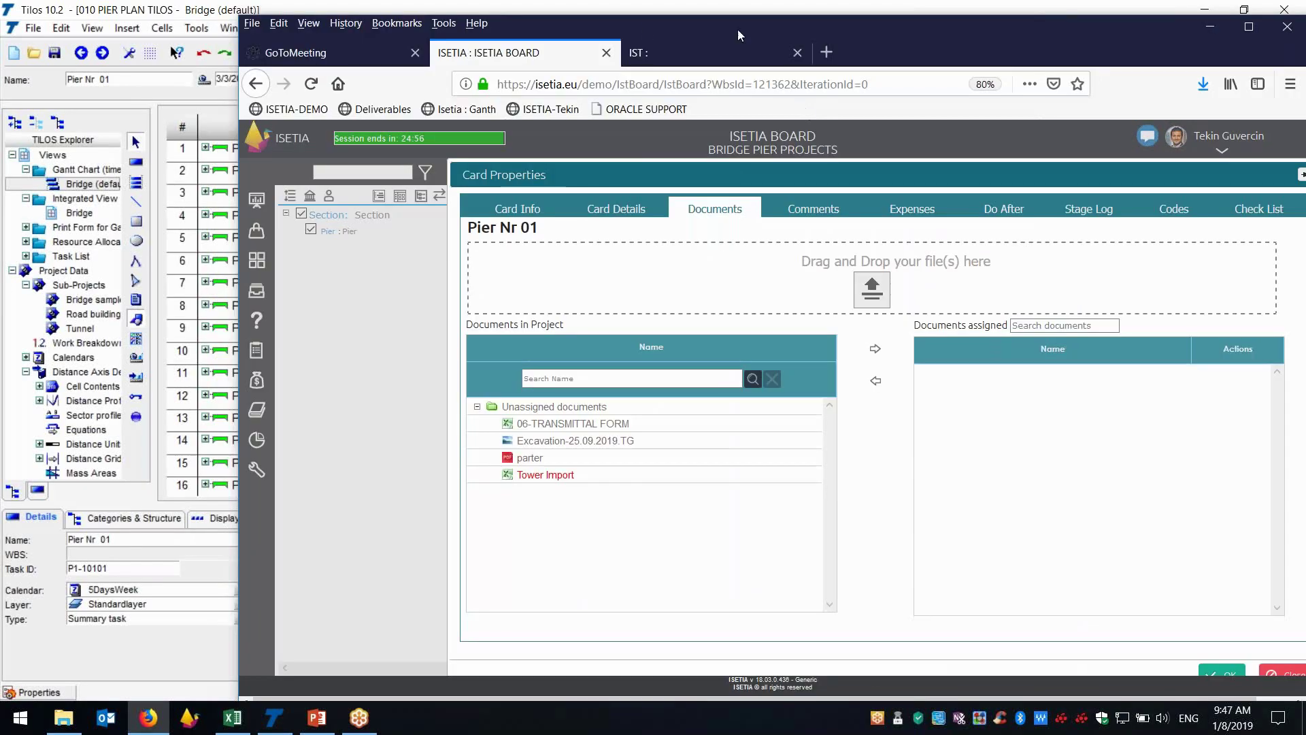
left_click_drag(643, 29, 513, 29)
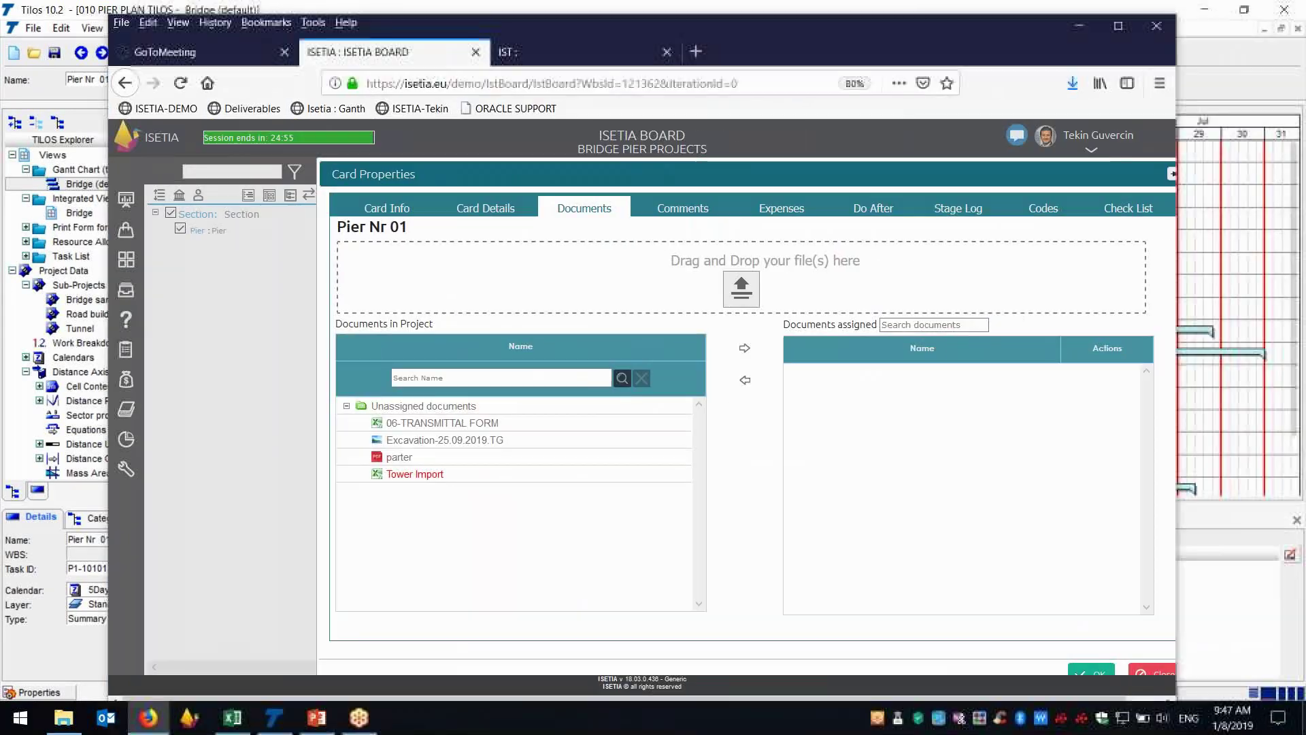
key("super+d")
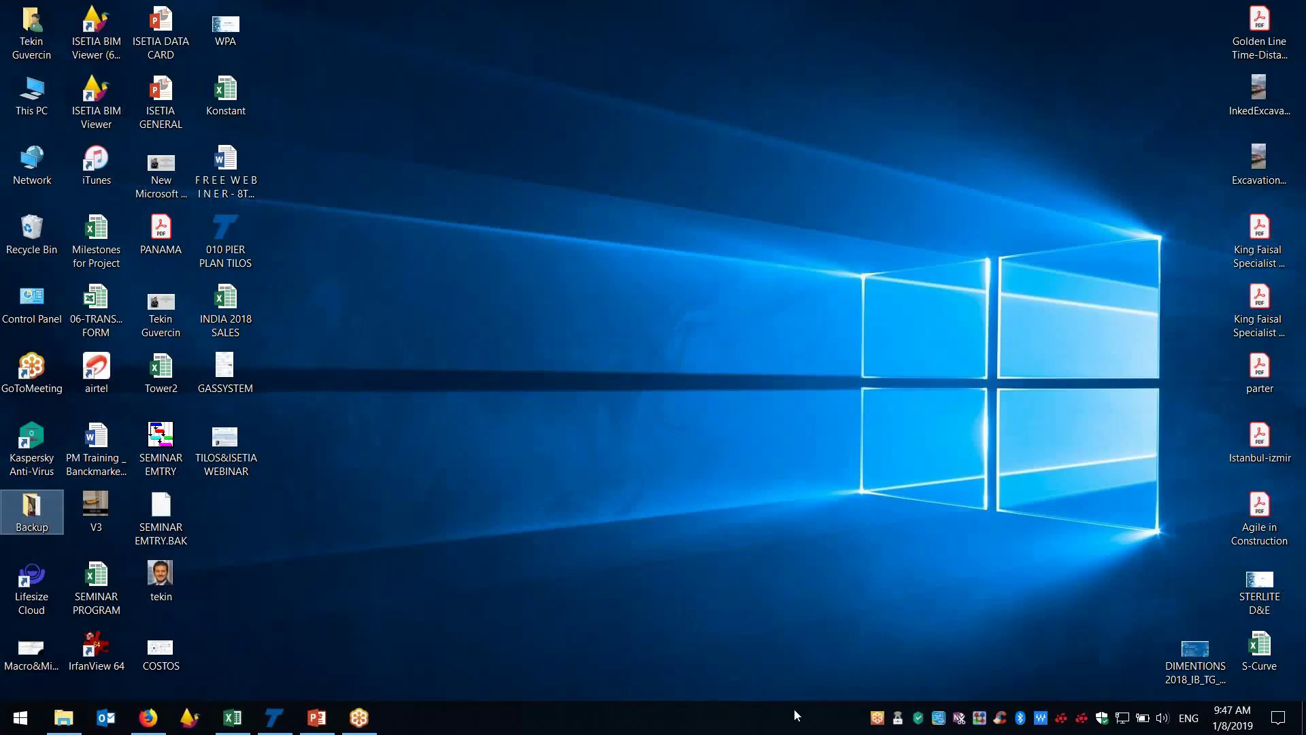
left_click(161, 720)
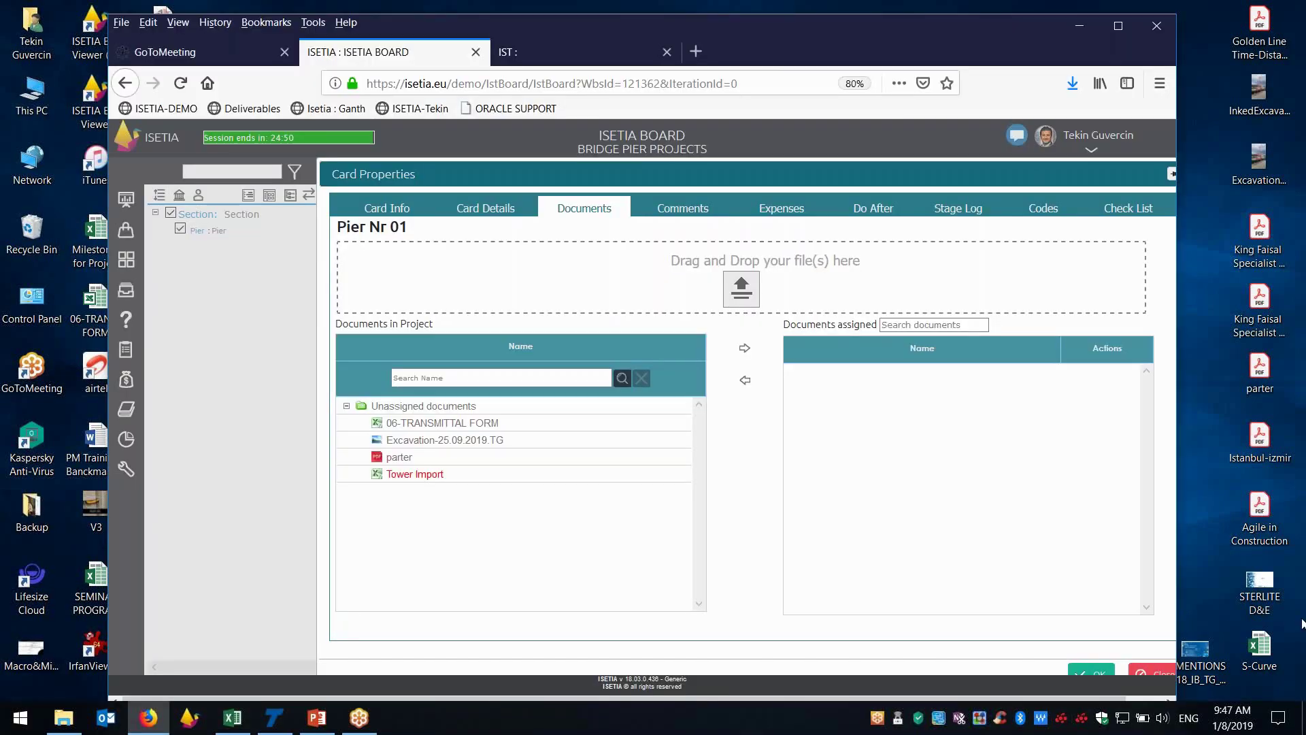
left_click(1260, 529)
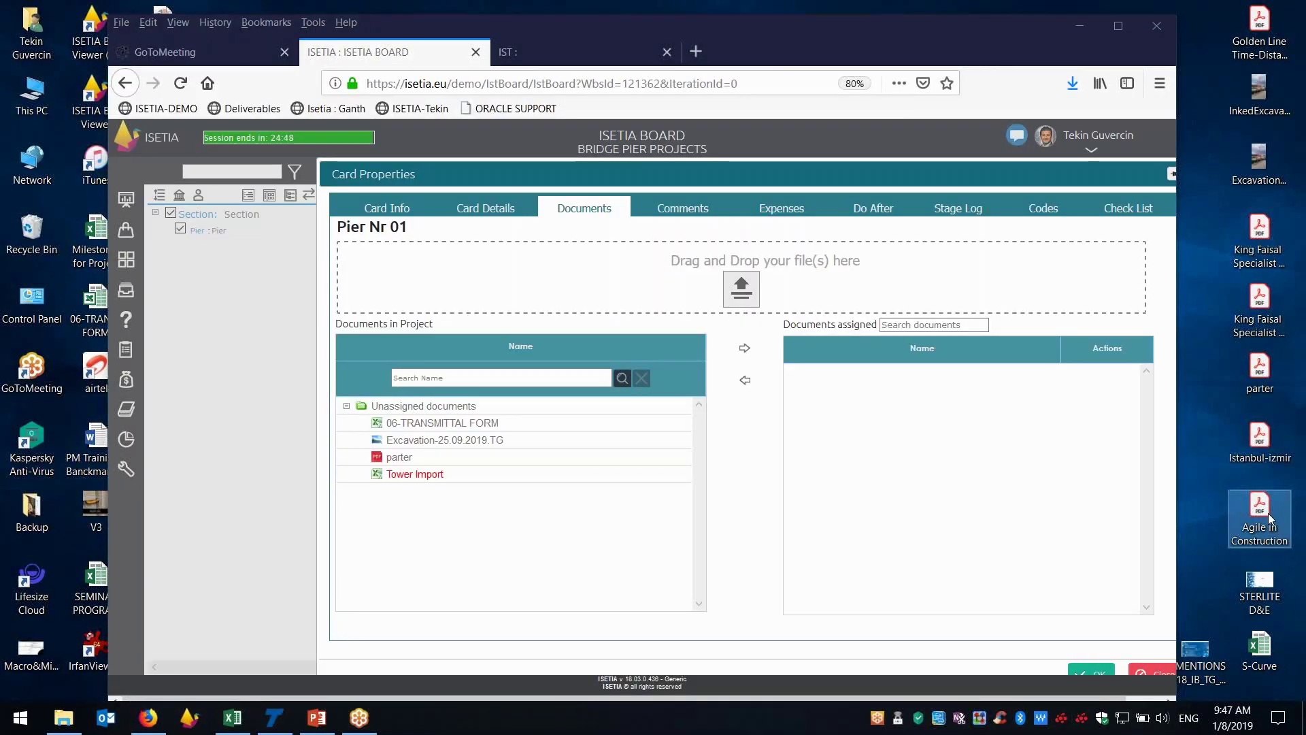
left_click_drag(1267, 517, 755, 297)
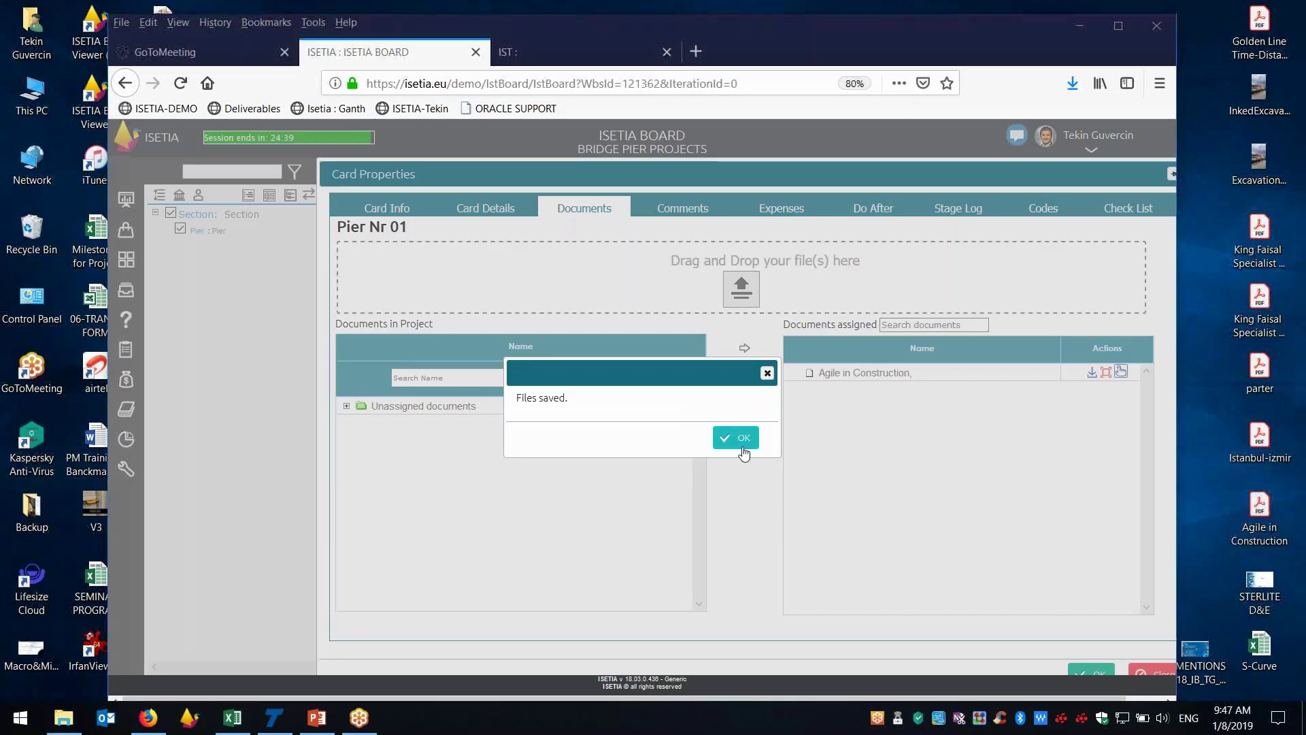
left_click(743, 439)
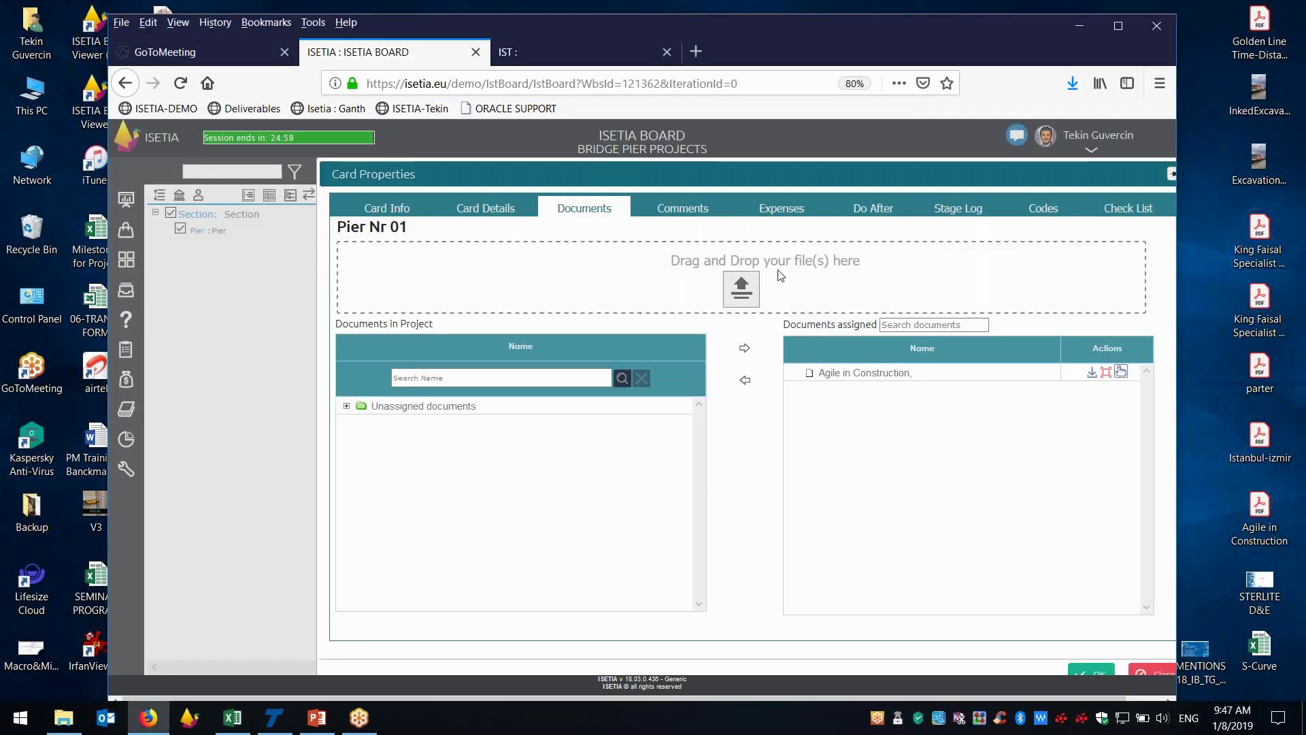
Step: Preview the Agile in Construction document attached to Pier Nr 01, return to the board and close the card
left_click_drag(652, 170, 459, 166)
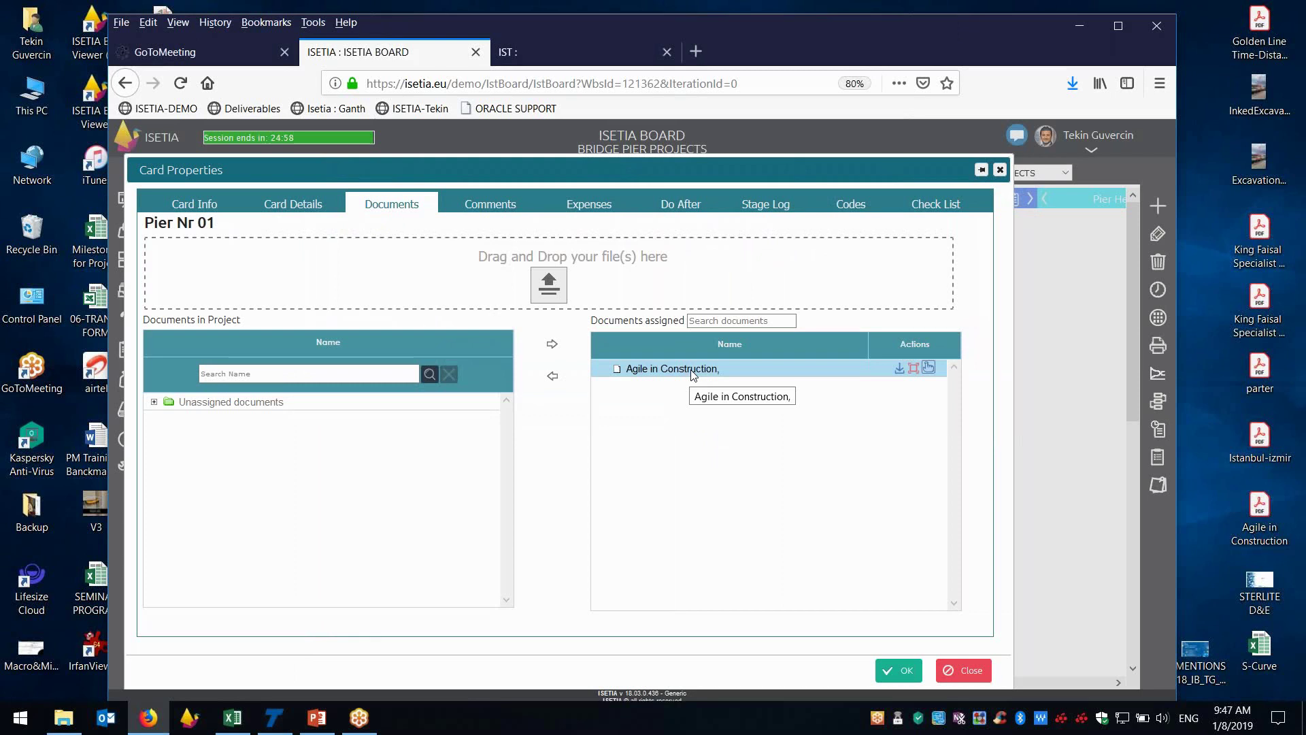
double_click(703, 26)
left_click(789, 368)
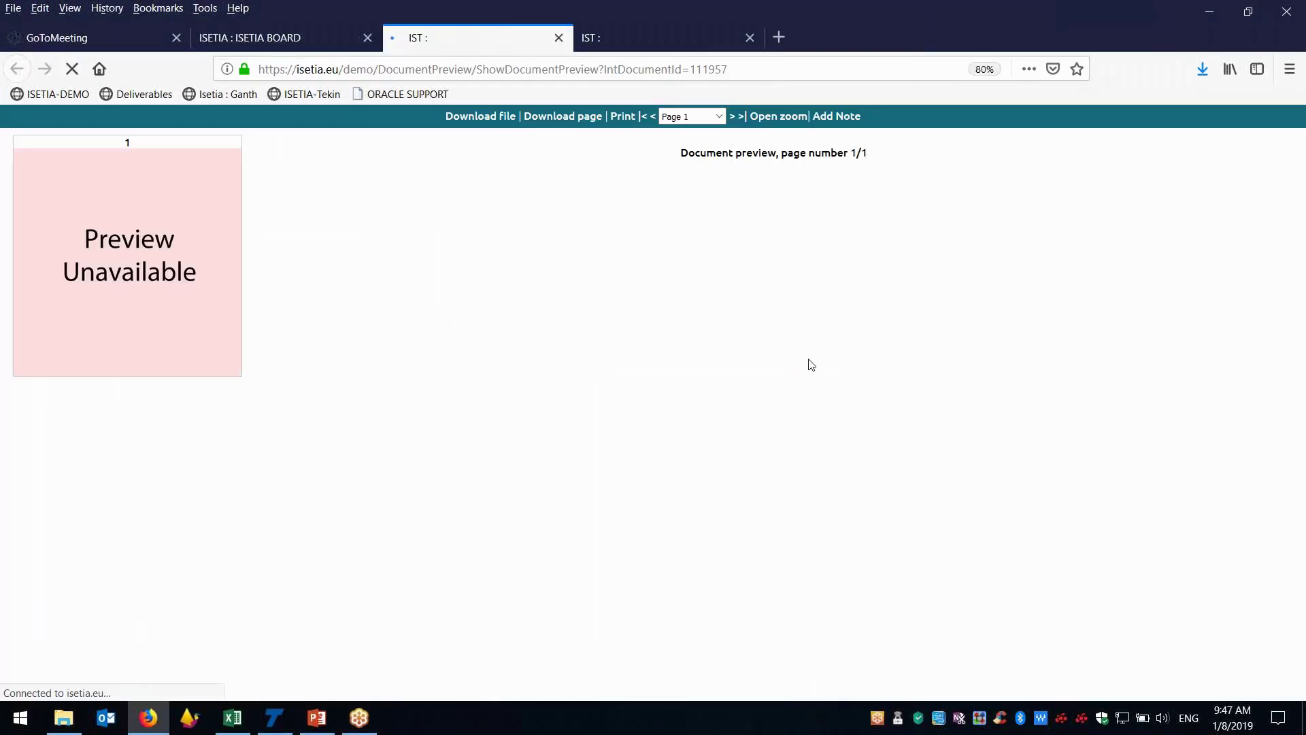
left_click(257, 38)
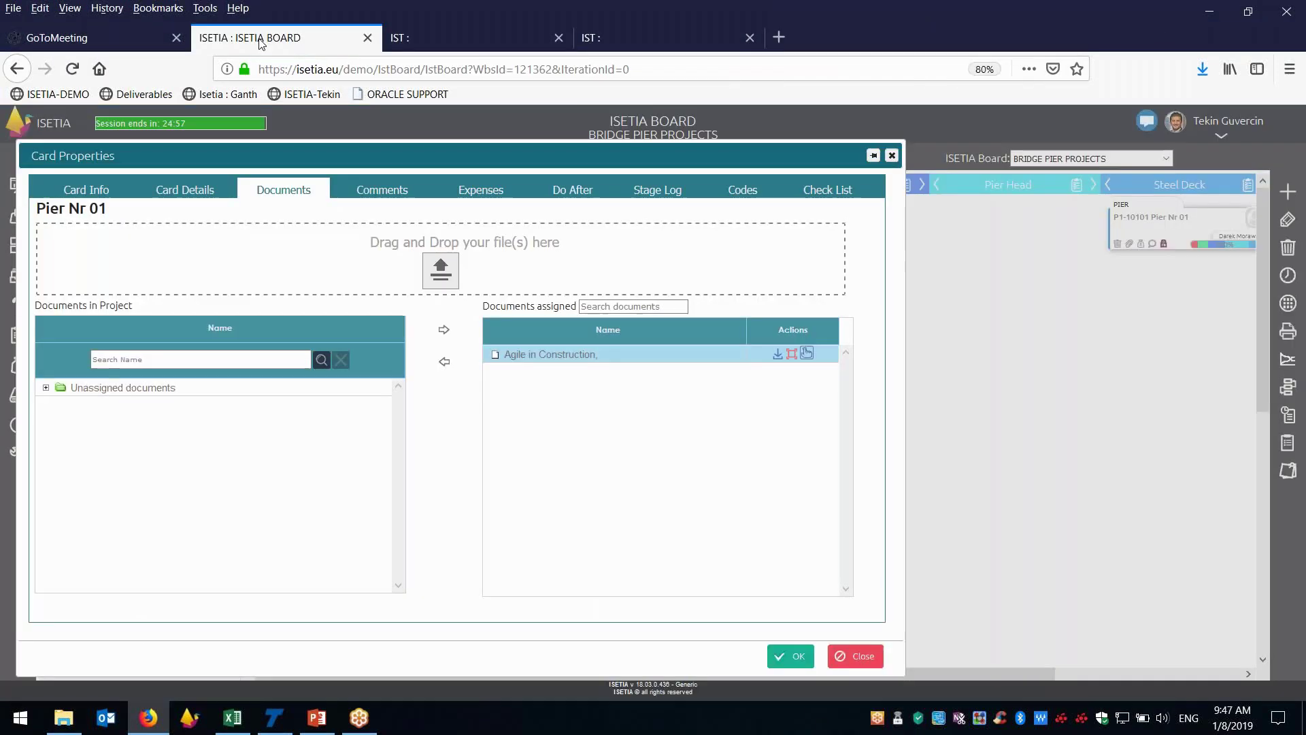
left_click(890, 155)
left_click_drag(828, 673, 892, 672)
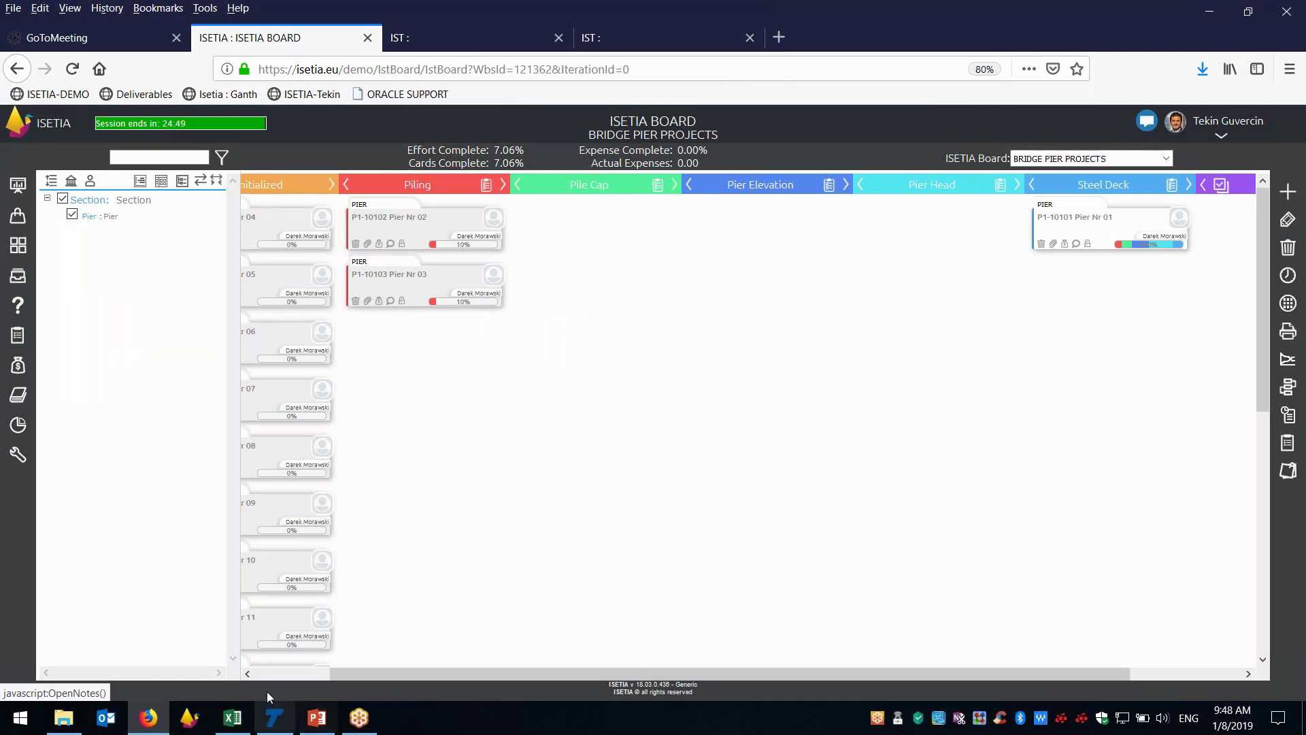
Step: In the Excel import template, duplicate the full P1-10117 row into row 20
left_click(228, 723)
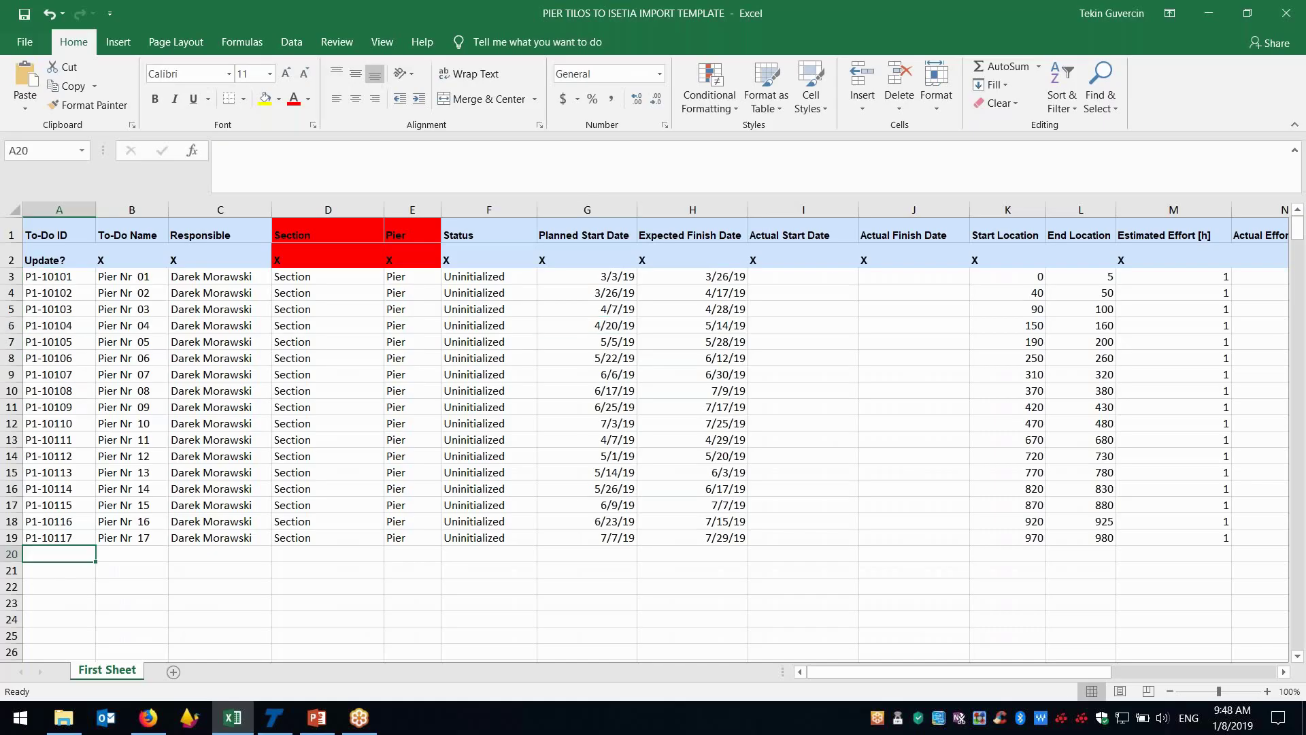
left_click_drag(59, 537, 826, 540)
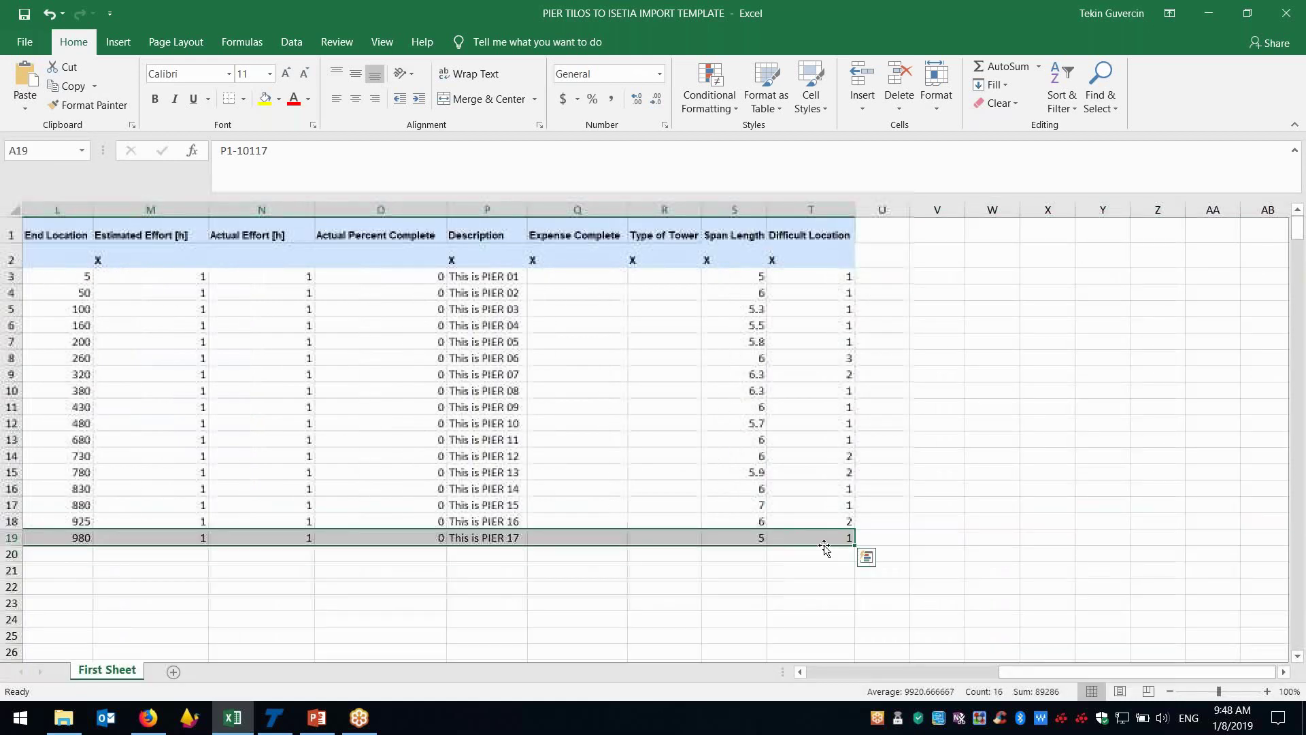
key("ctrl+c")
left_click_drag(1048, 672, 371, 672)
left_click(66, 555)
key("ctrl+v")
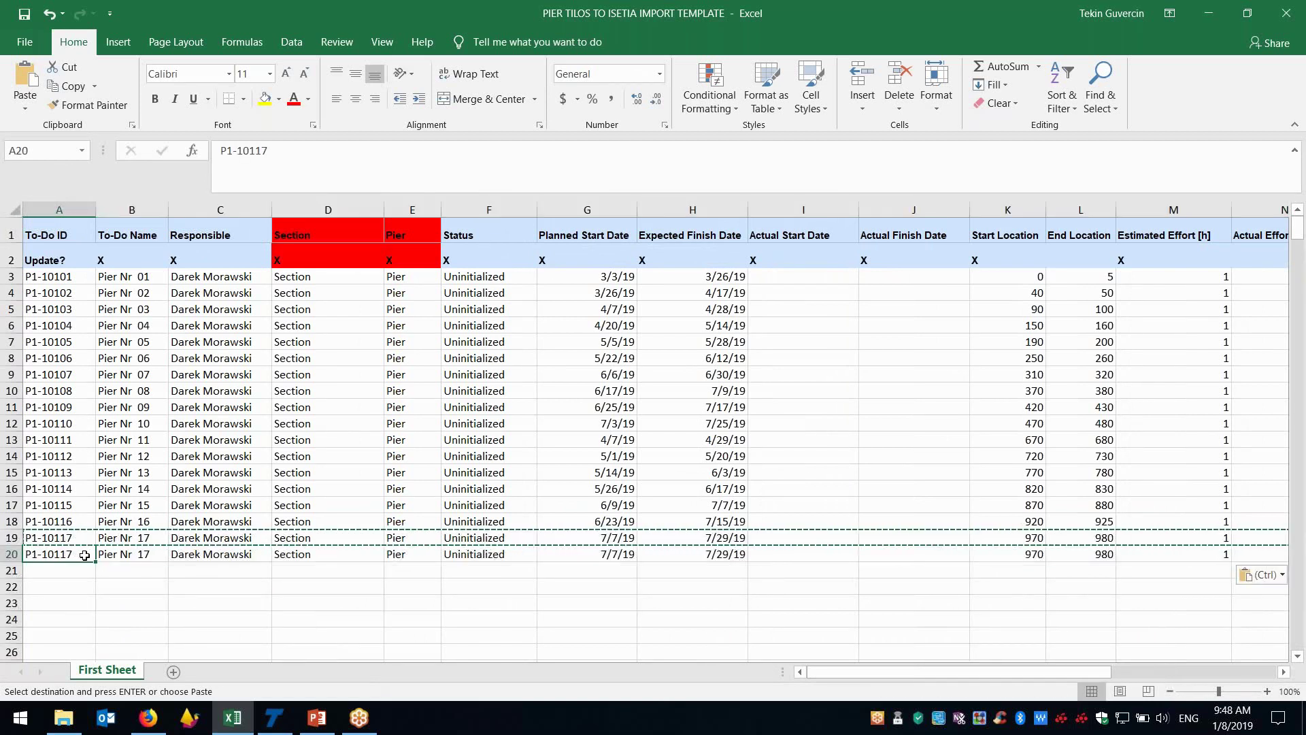
Step: Change the row 20 entry's To-Do ID to P1-10118 and its To-Do Name to Pier Nr 18A
double_click(84, 556)
key("BackSpace")
type("8")
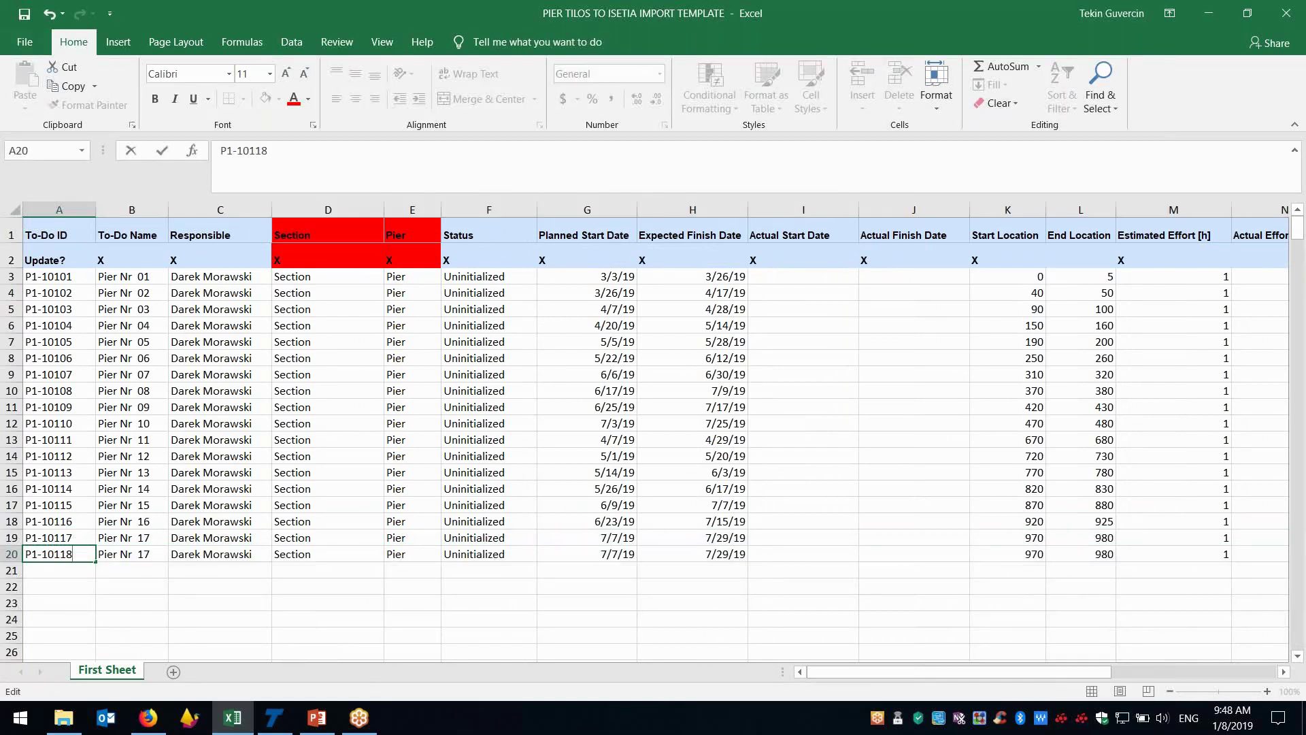
double_click(153, 551)
key("BackSpace")
type("8A")
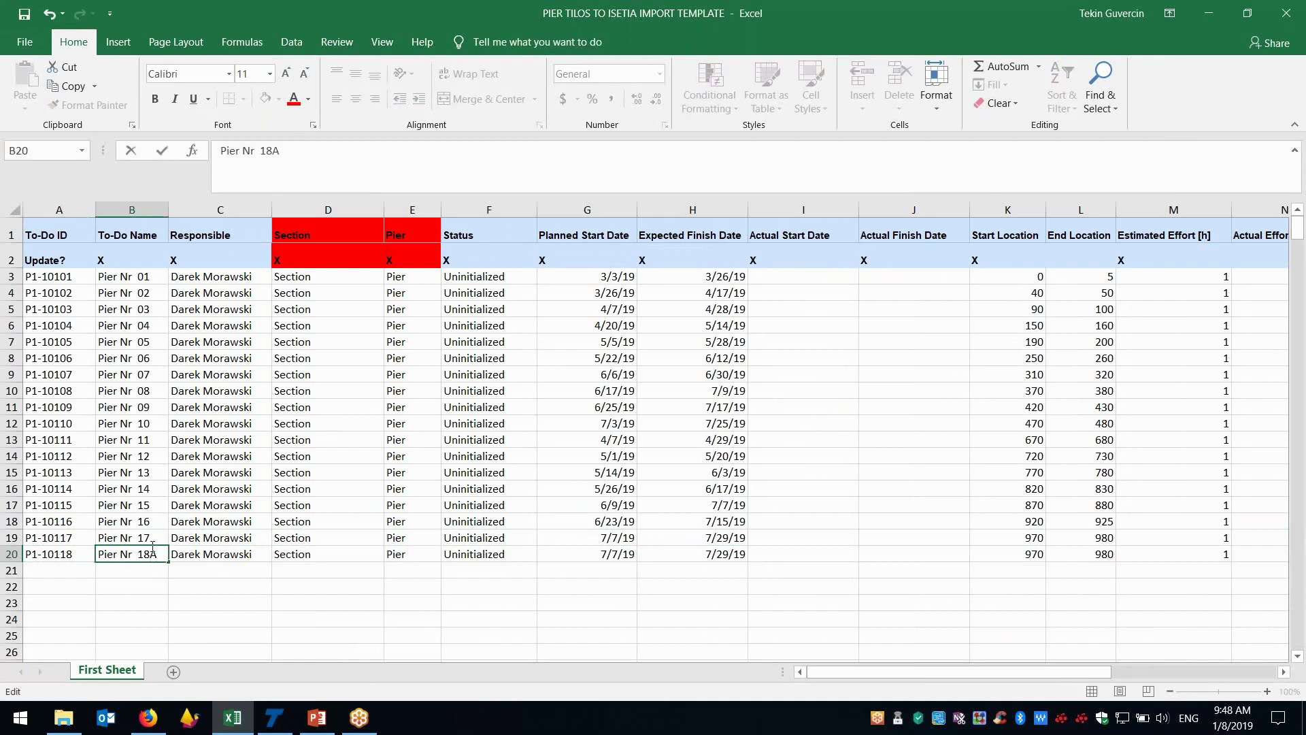
left_click(228, 555)
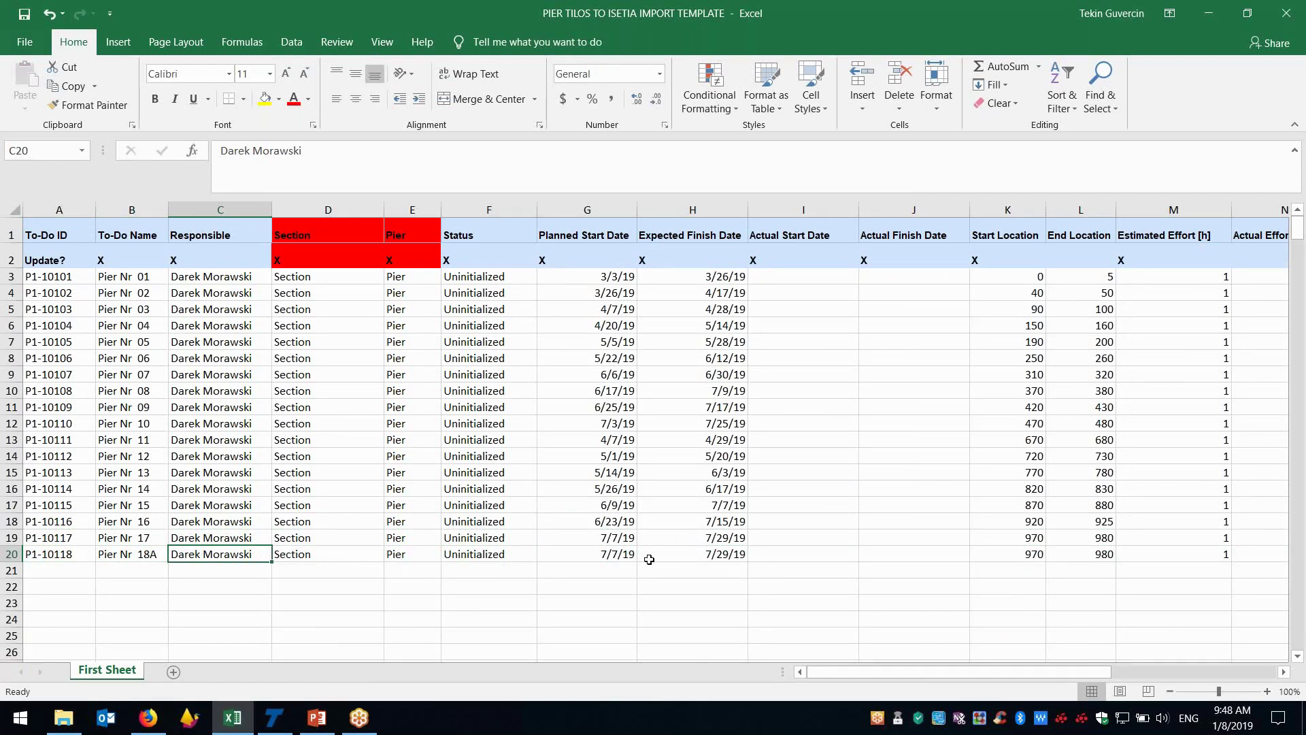
Step: Set P1-10118's start location to 1000 and end location to 1010, and save the workbook
left_click(625, 556)
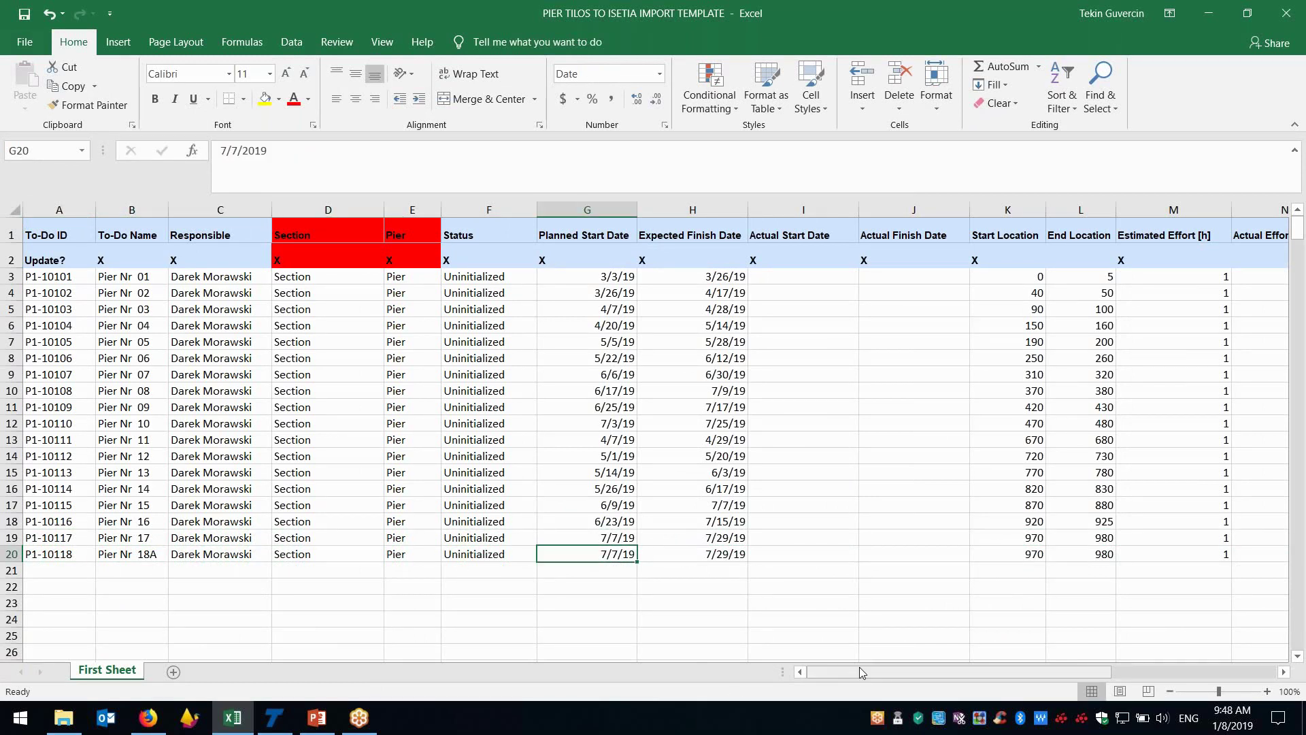
left_click(1025, 556)
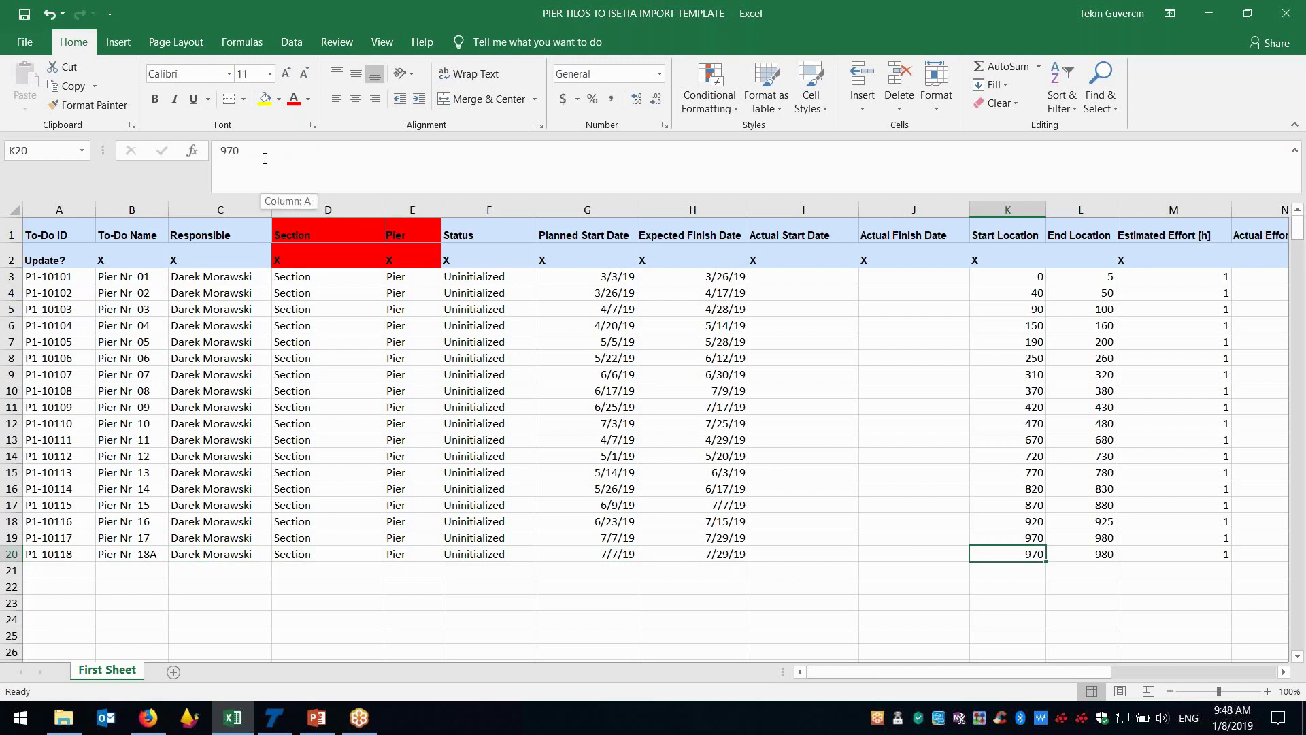
double_click(216, 149)
type("1000")
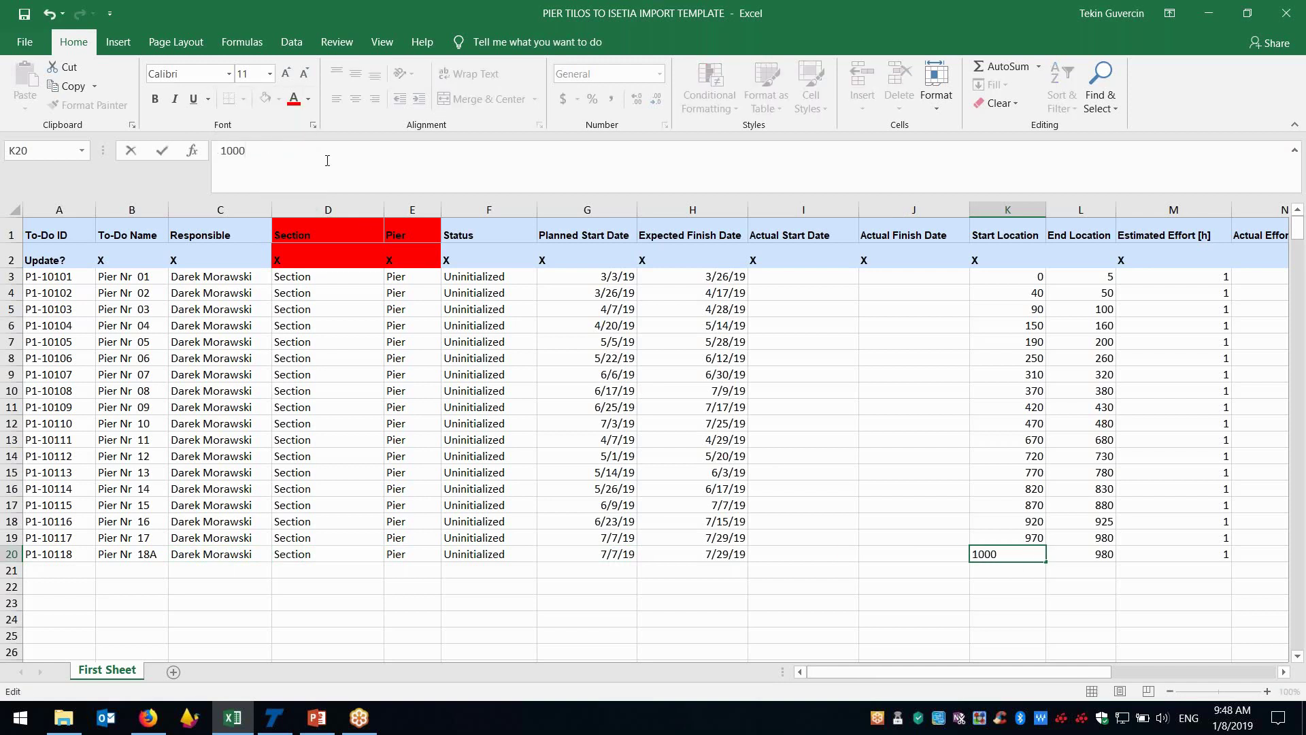
left_click(1079, 554)
type("1")
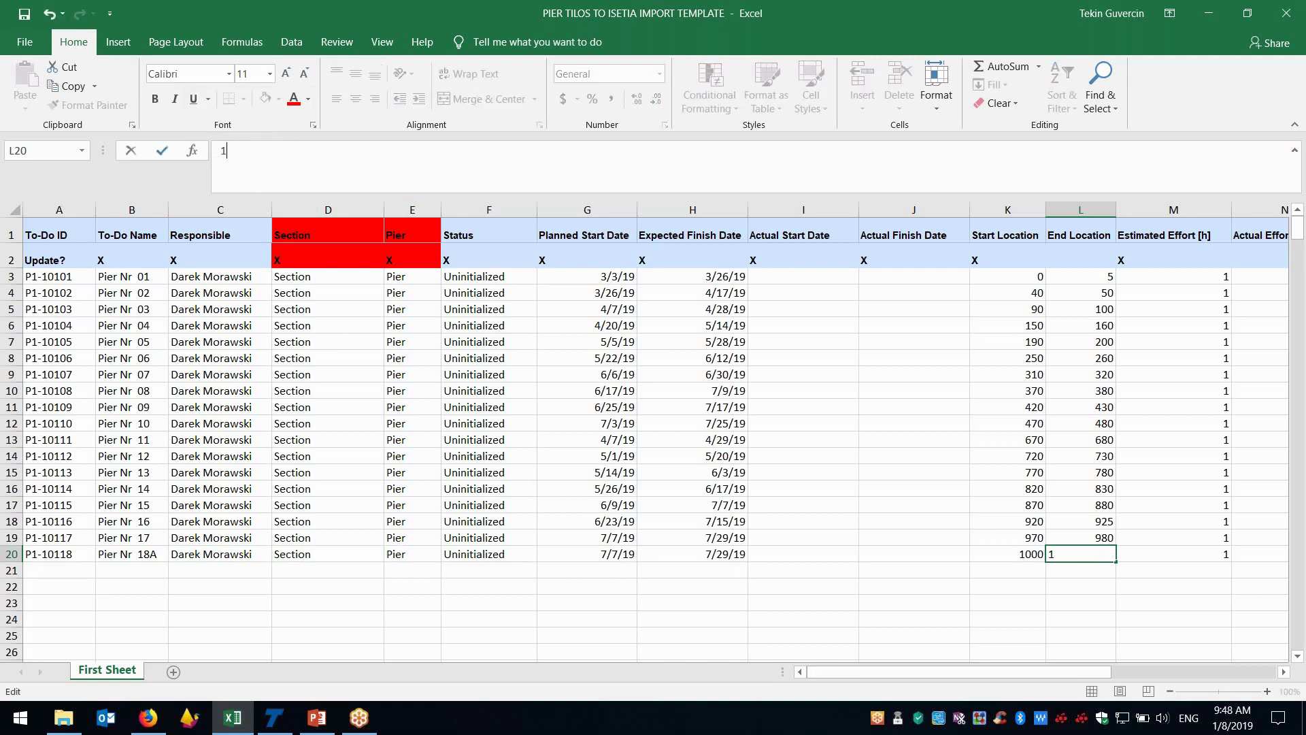
type("010")
left_click(809, 597)
left_click(25, 14)
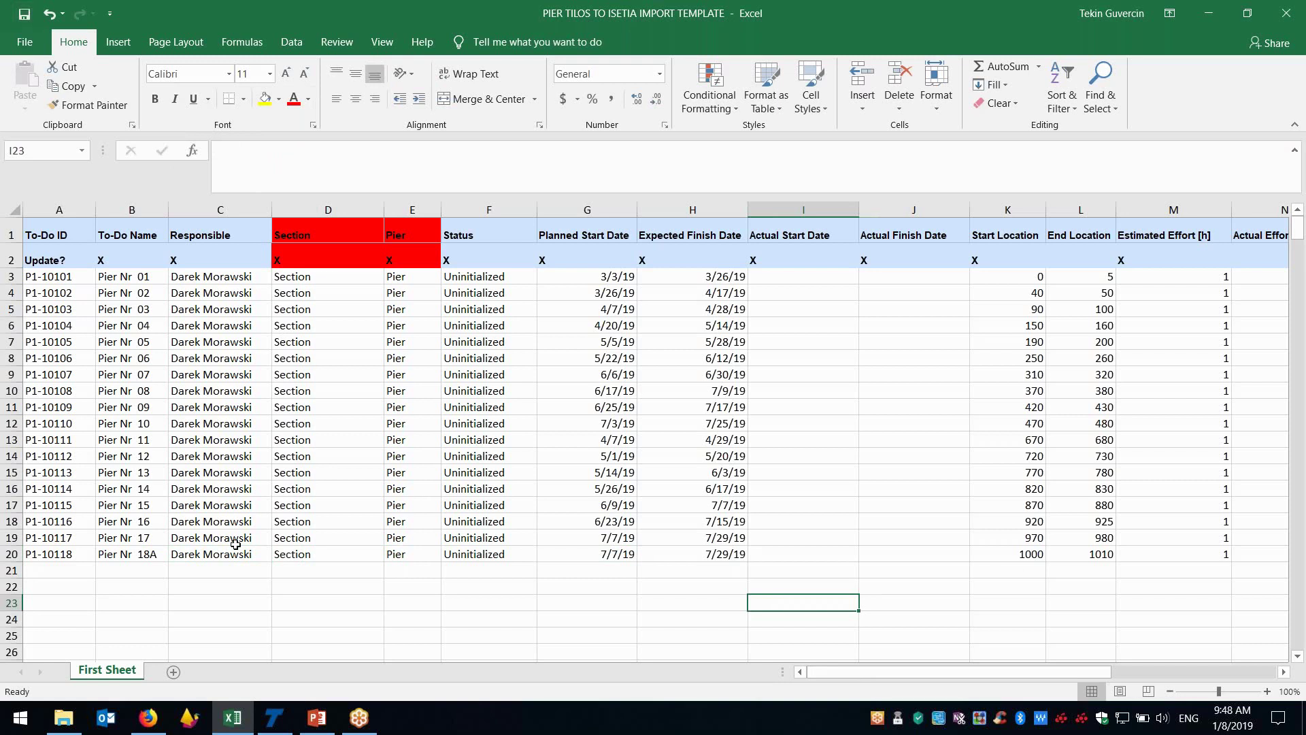
Step: In the ISETIA board's card list, upload the PIER TILOS TO ISETIA IMPORT TEMPLATE workbook
left_click(150, 721)
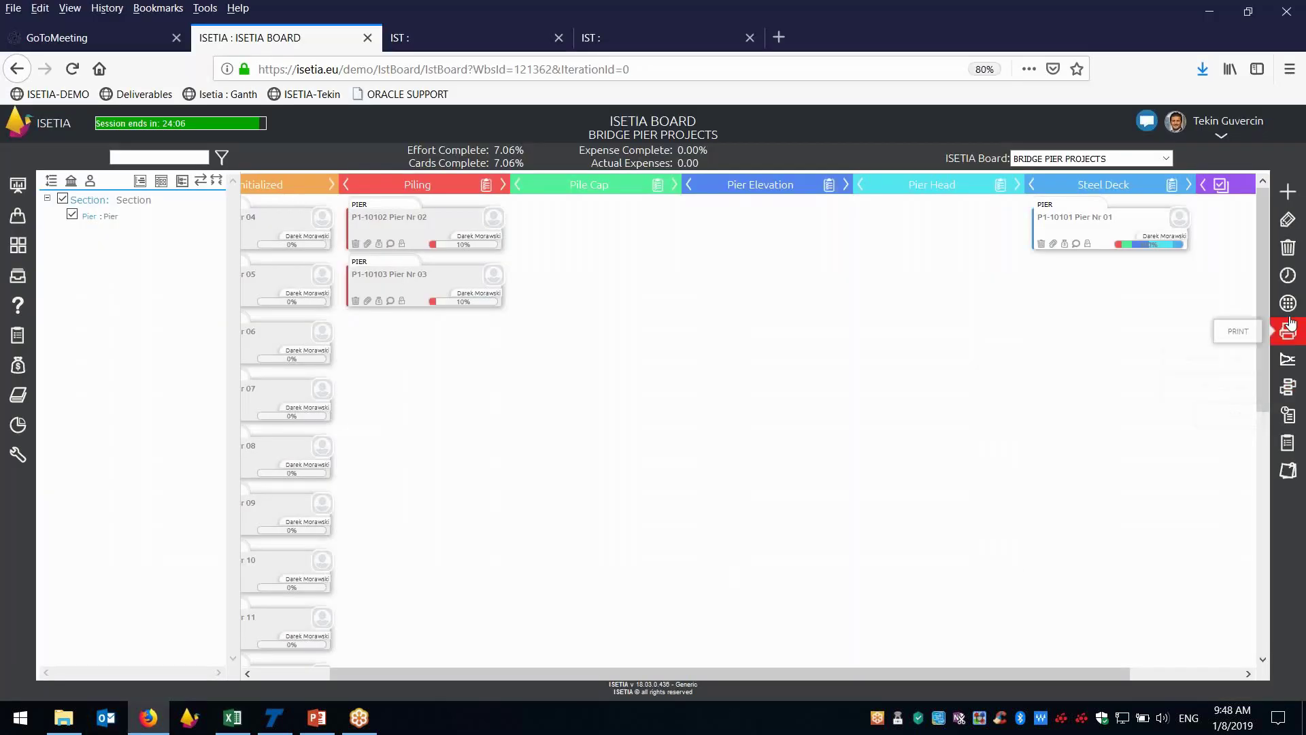
left_click(1287, 304)
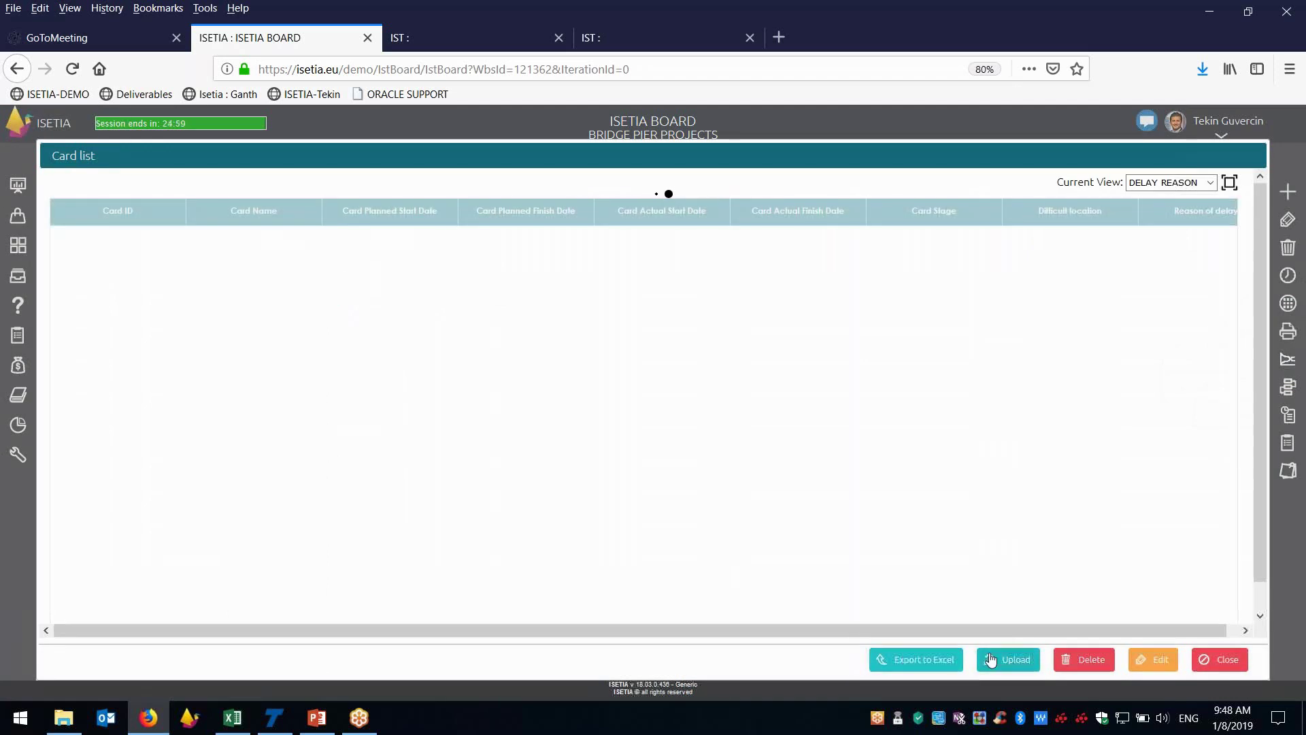
left_click(991, 660)
left_click(485, 396)
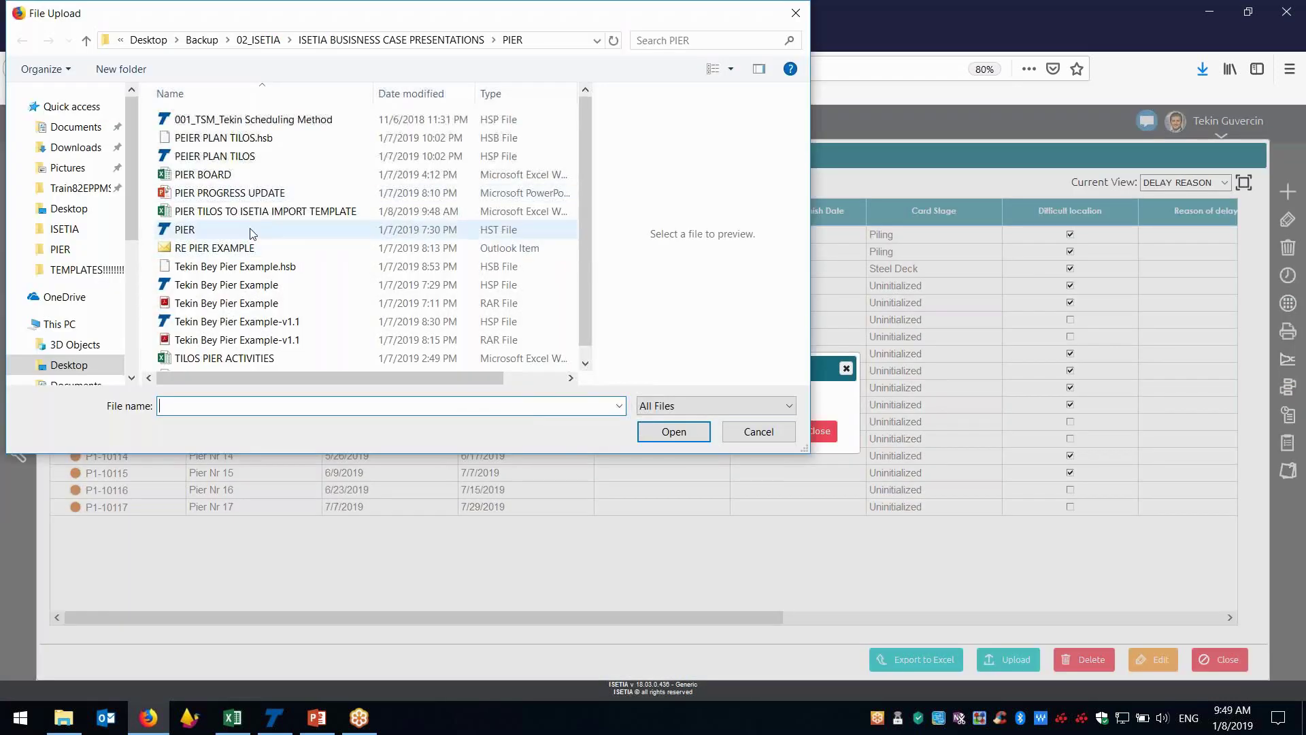
left_click(225, 211)
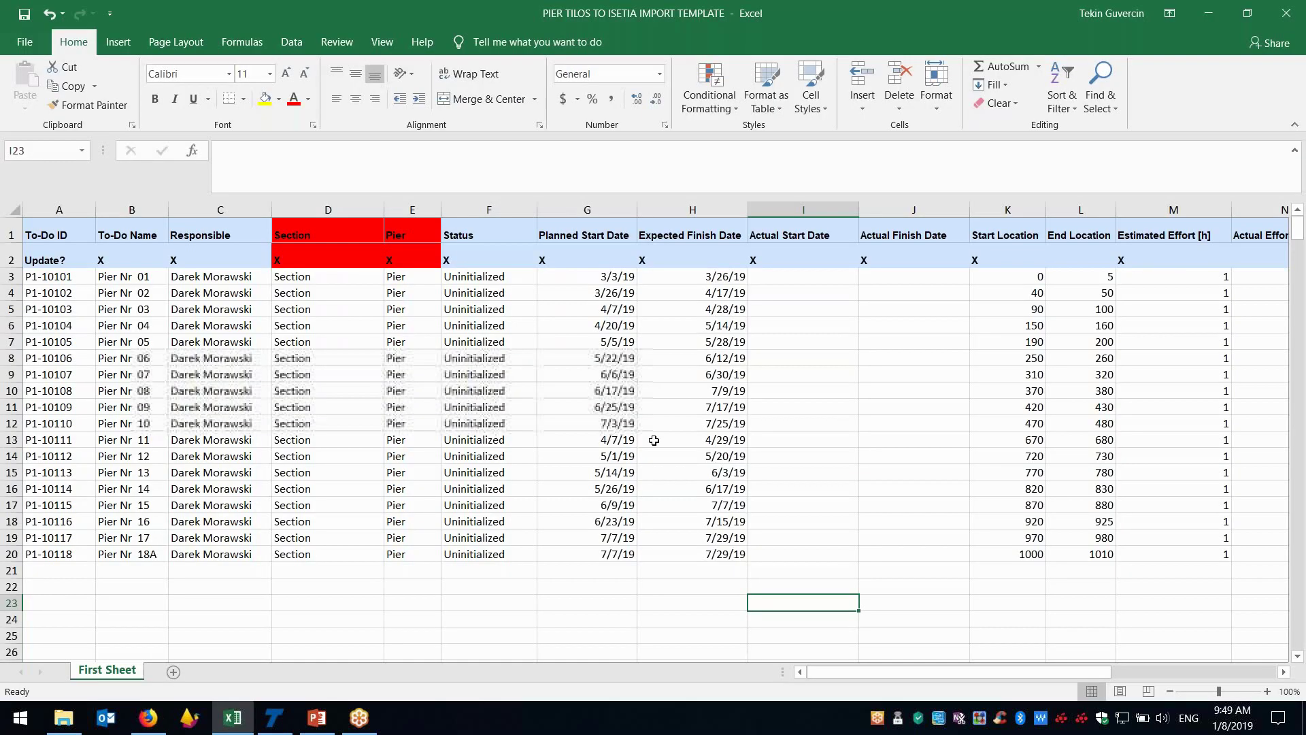
left_click(148, 718)
left_click(674, 438)
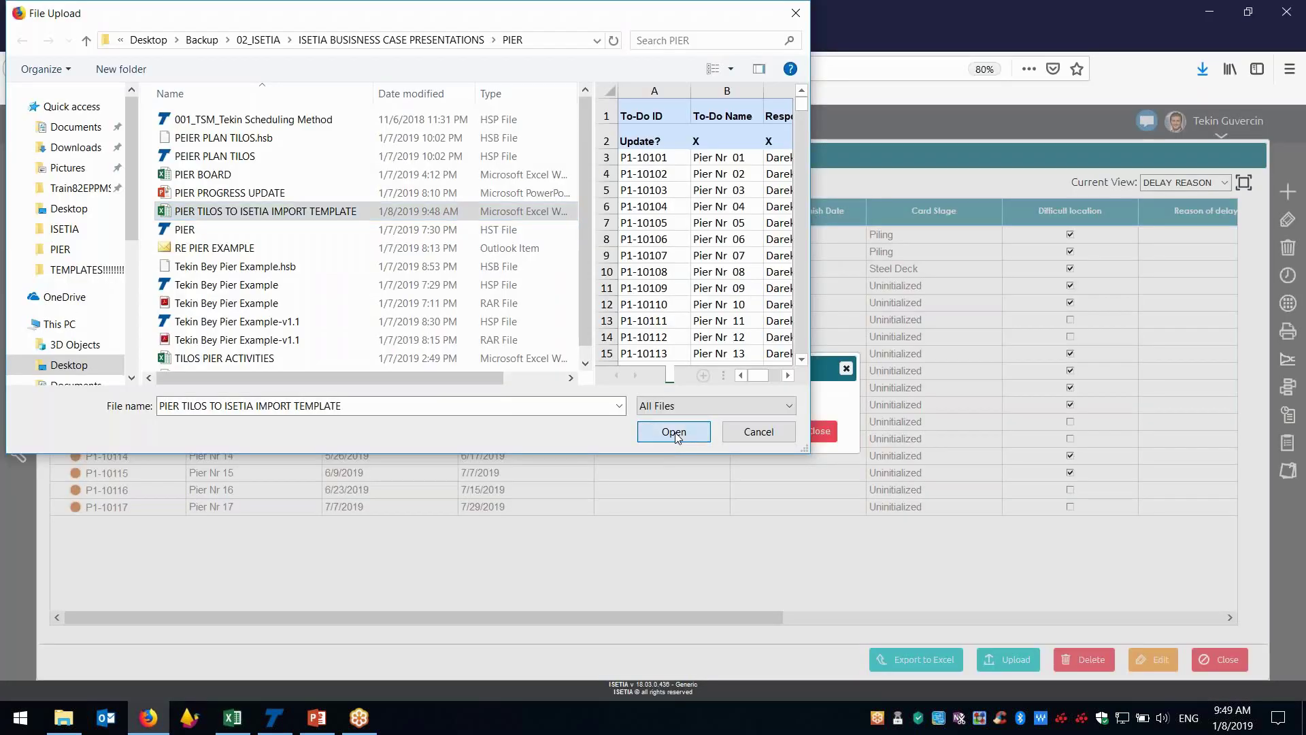
left_click(752, 433)
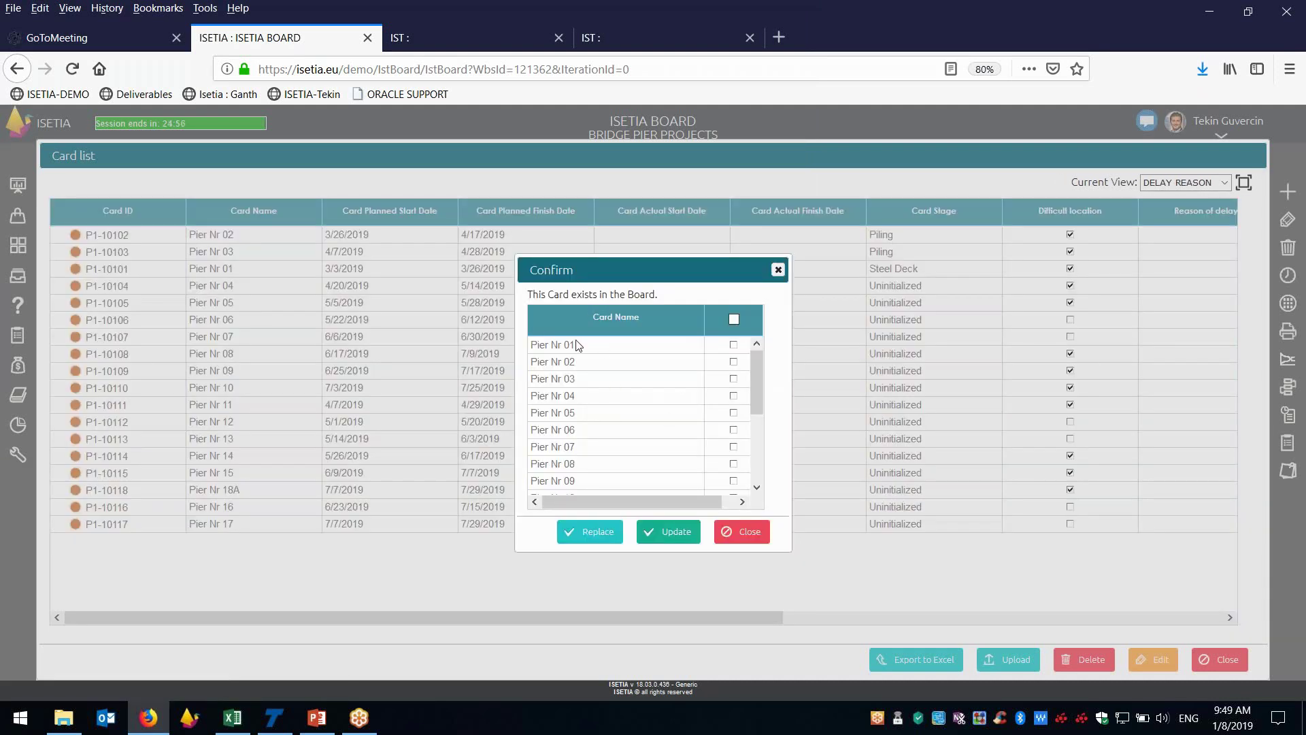
Step: Review the cards from Pier Nr 01 to Pier Nr 17 that already exist in the board and select all of them
left_click(681, 345)
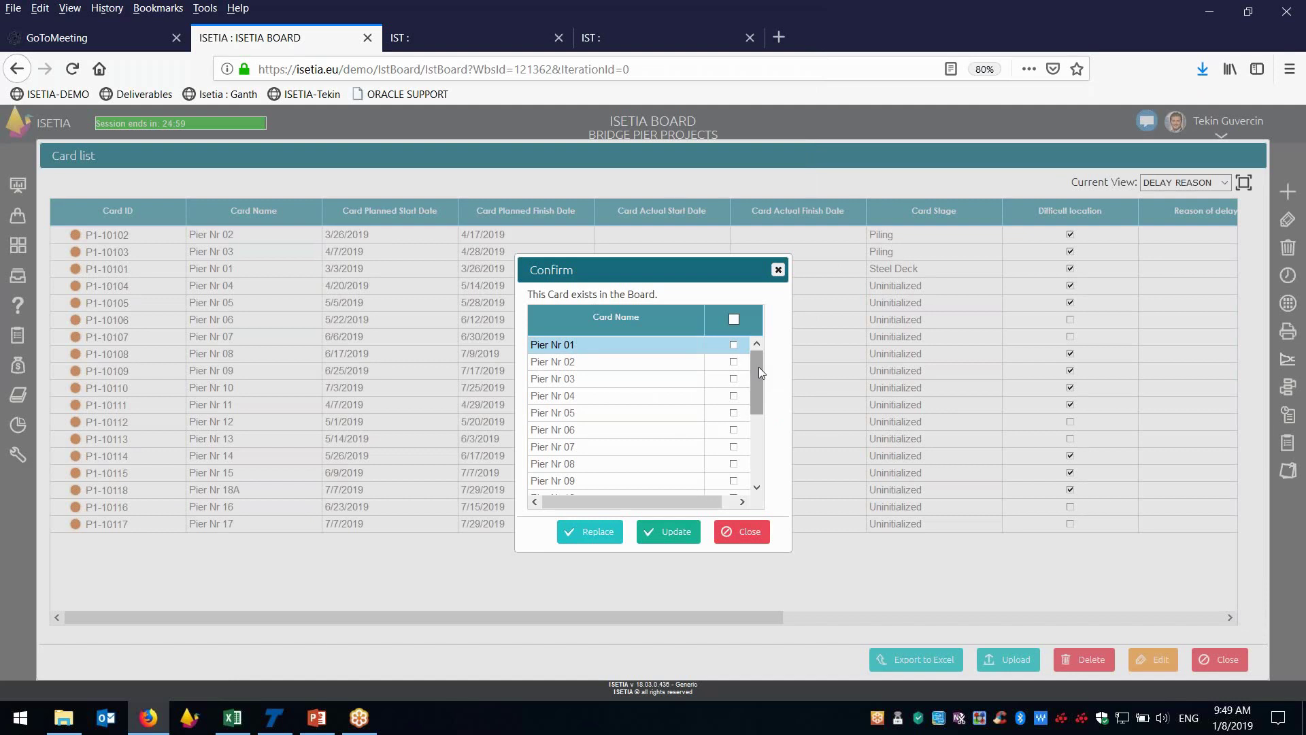
left_click_drag(759, 368, 610, 485)
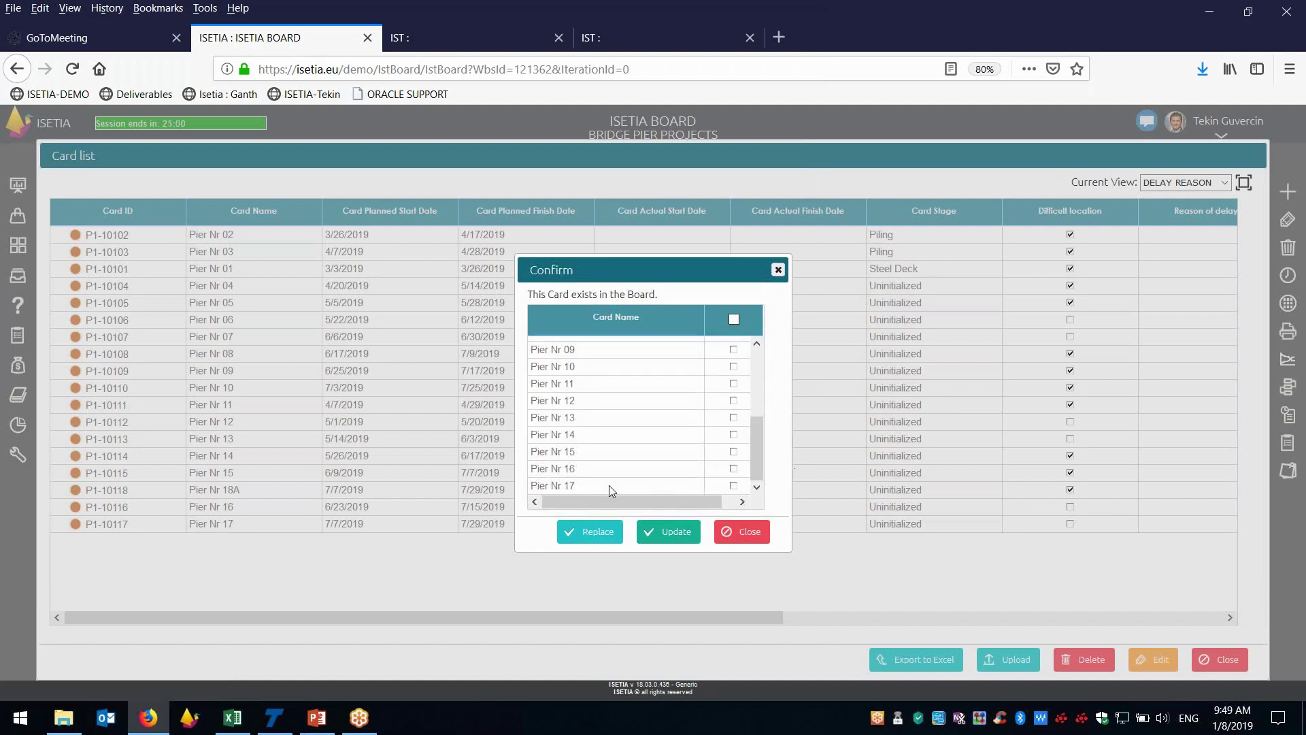
left_click(609, 485)
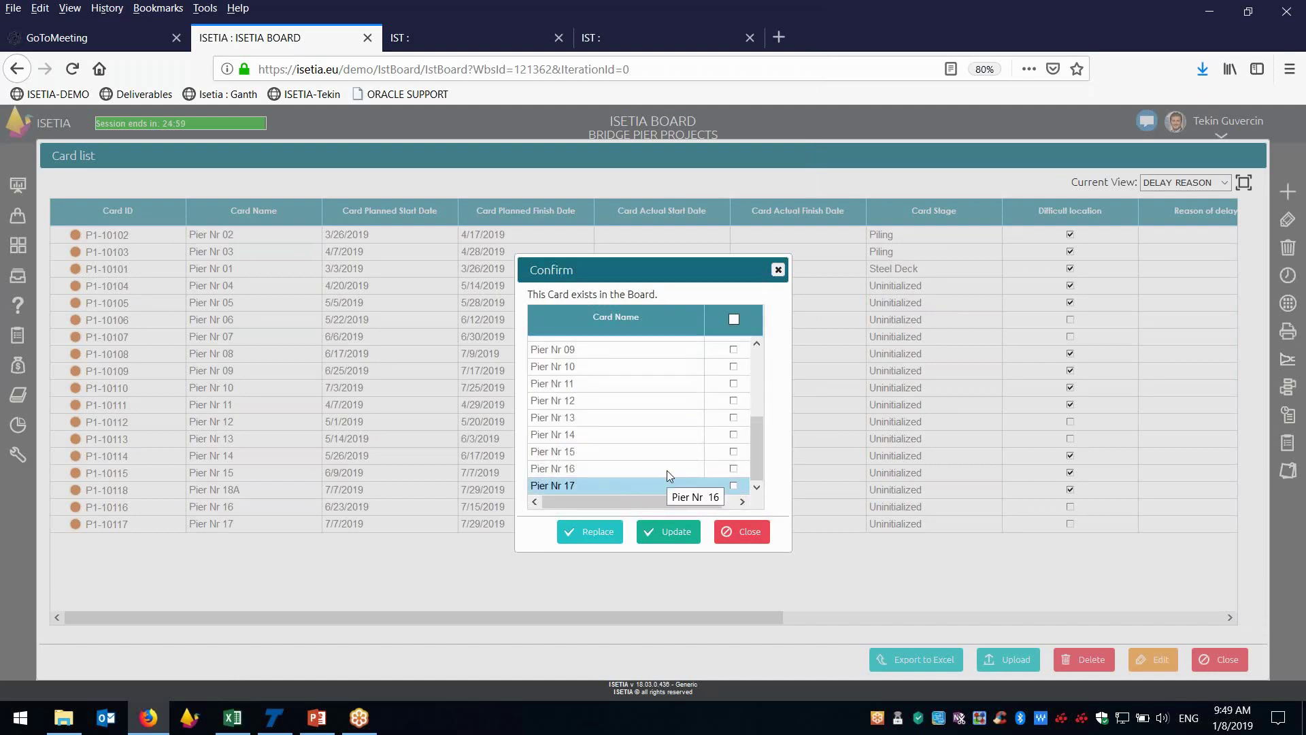
left_click_drag(623, 297, 565, 299)
left_click_drag(758, 448, 763, 376)
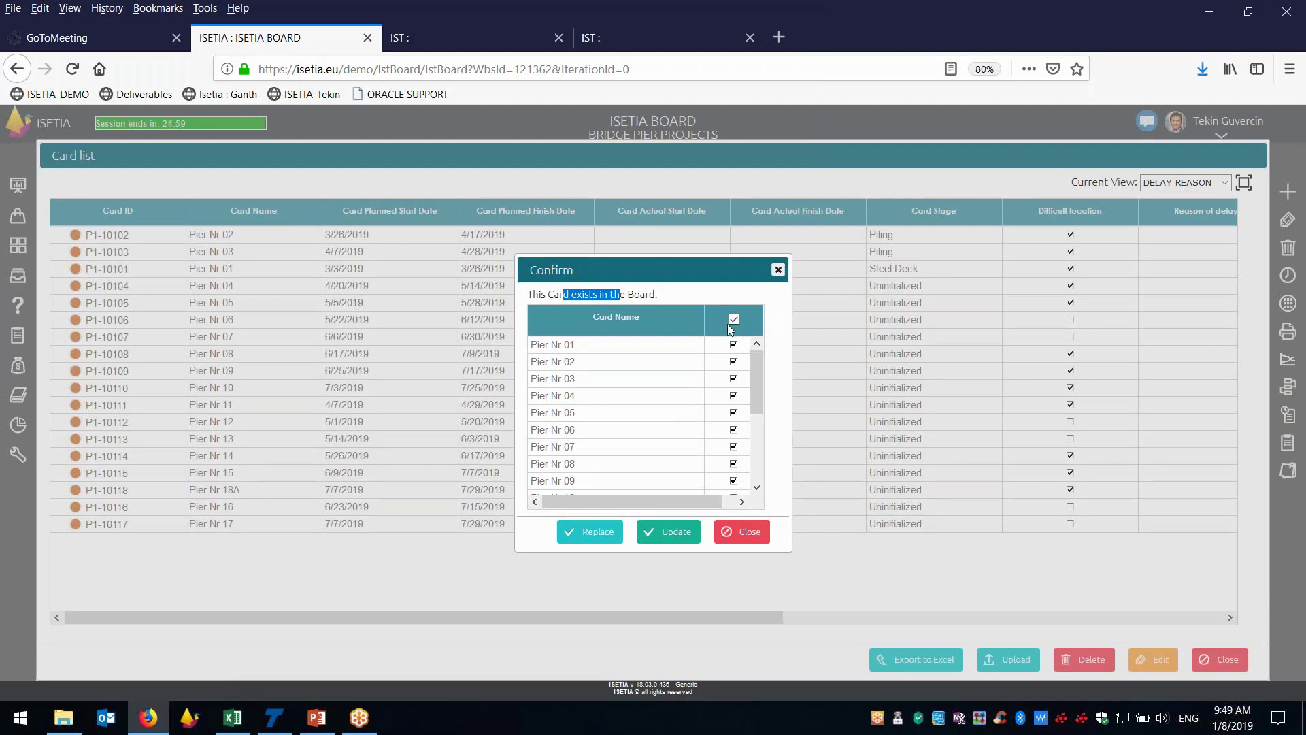
Step: Update the selected existing piers with the data from the imported workbook
left_click(676, 534)
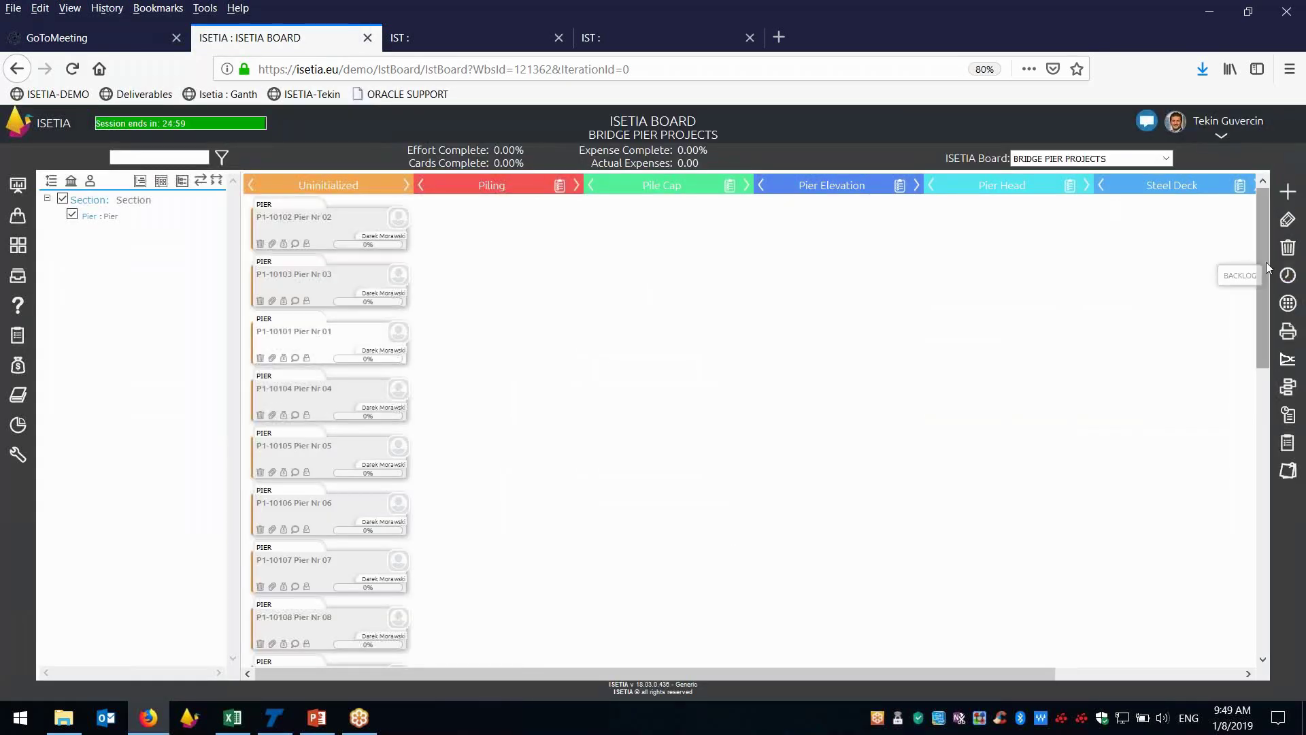
left_click_drag(1263, 281, 1268, 240)
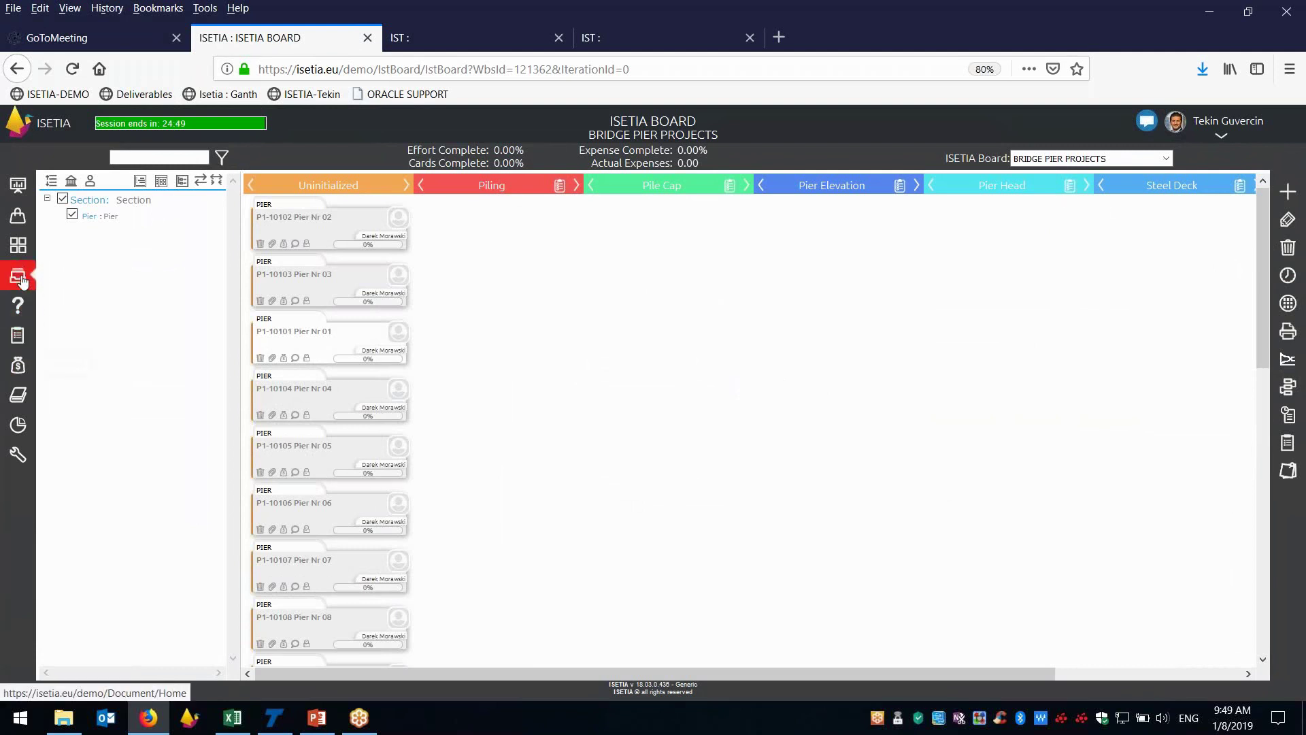
Step: Open the PRINCE ALAN HIGHWAY CROSING board of the EXCEL IMPORT PROJECT
left_click(11, 255)
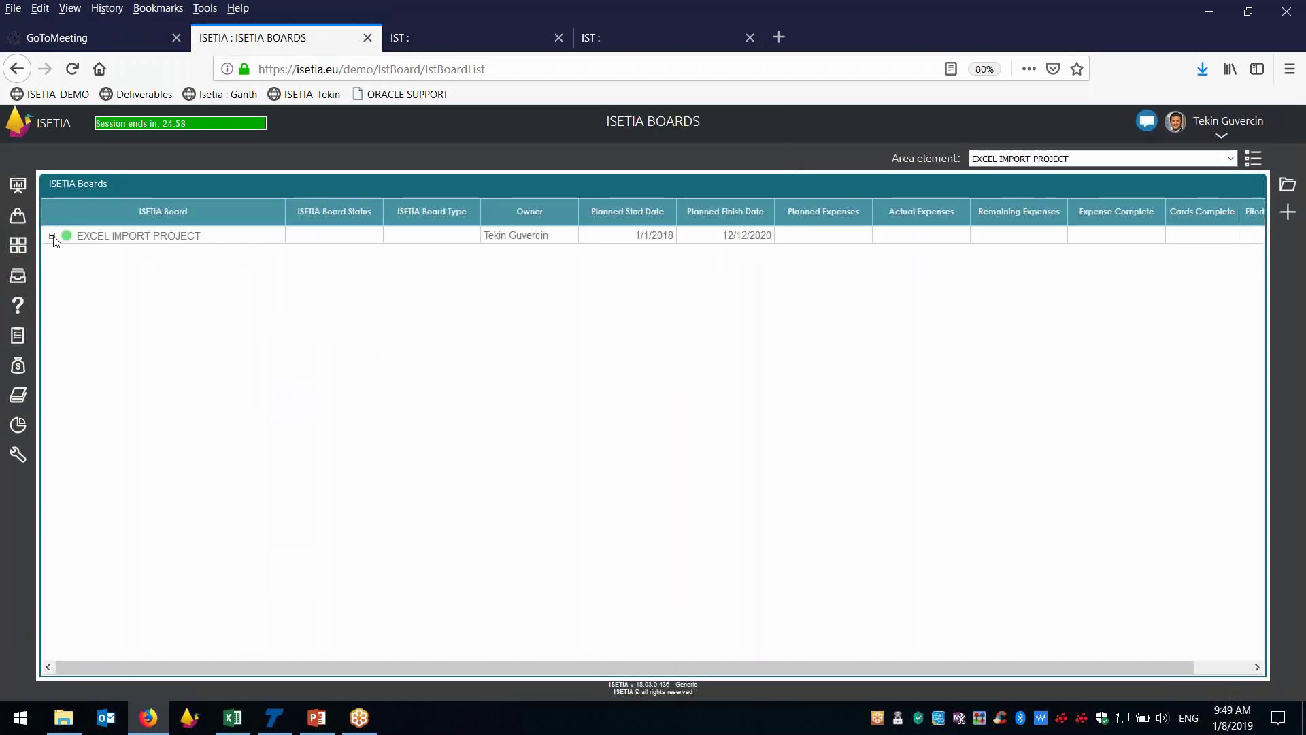
left_click(52, 236)
left_click(182, 306)
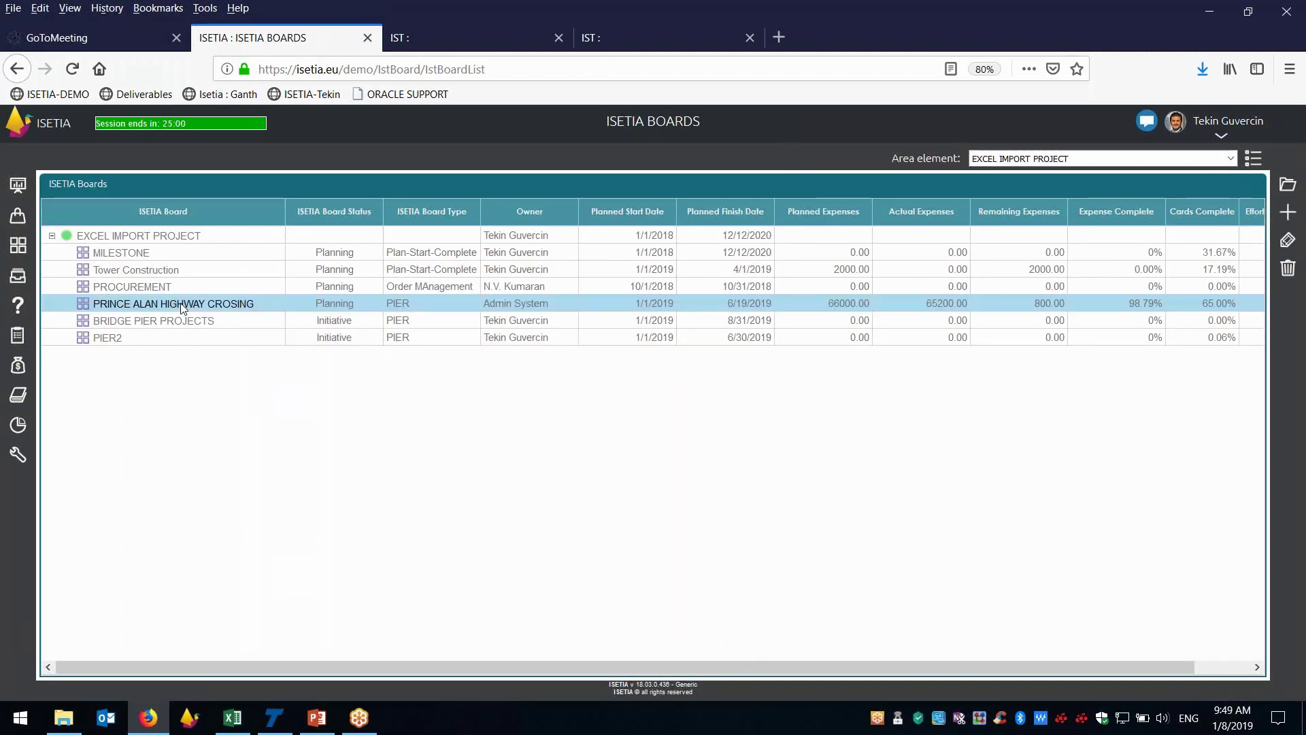
left_click(182, 306)
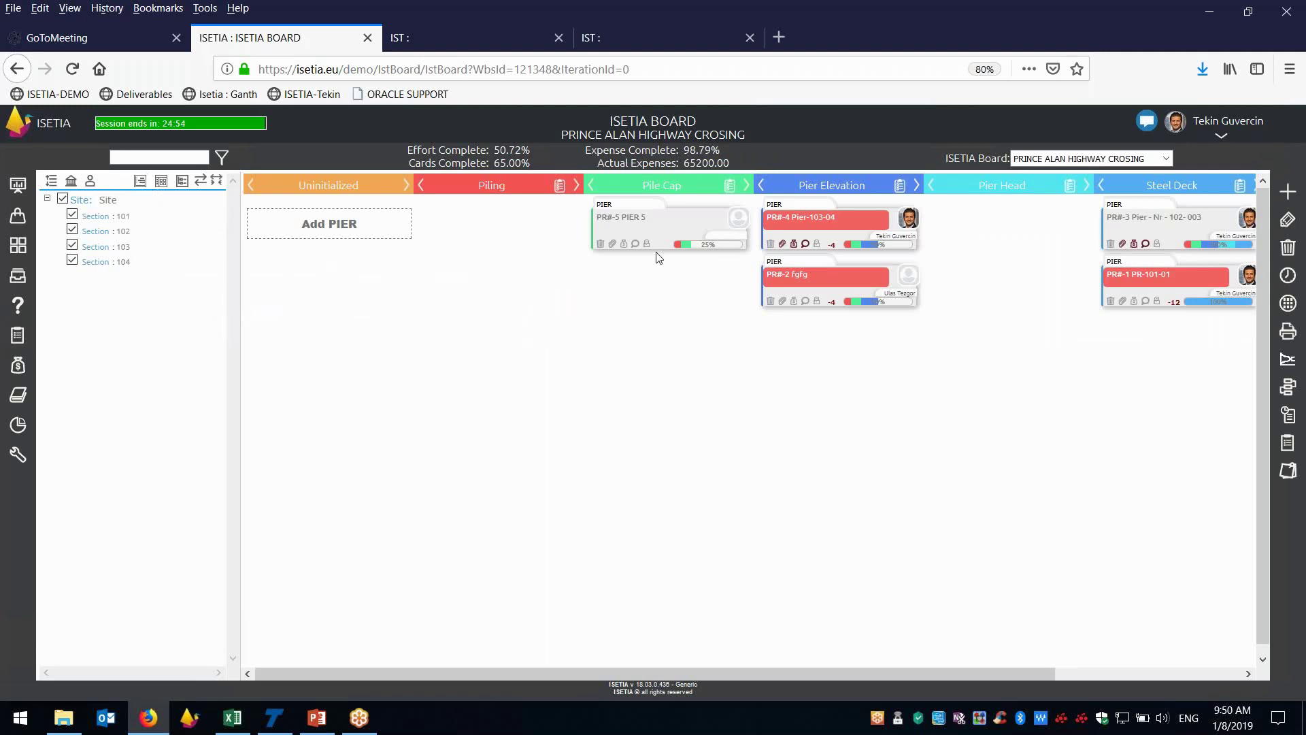
Step: Review the stage log of the Pier-103-04 card, including each stage's dates and duration limit, and close the card
left_click_drag(719, 669, 883, 668)
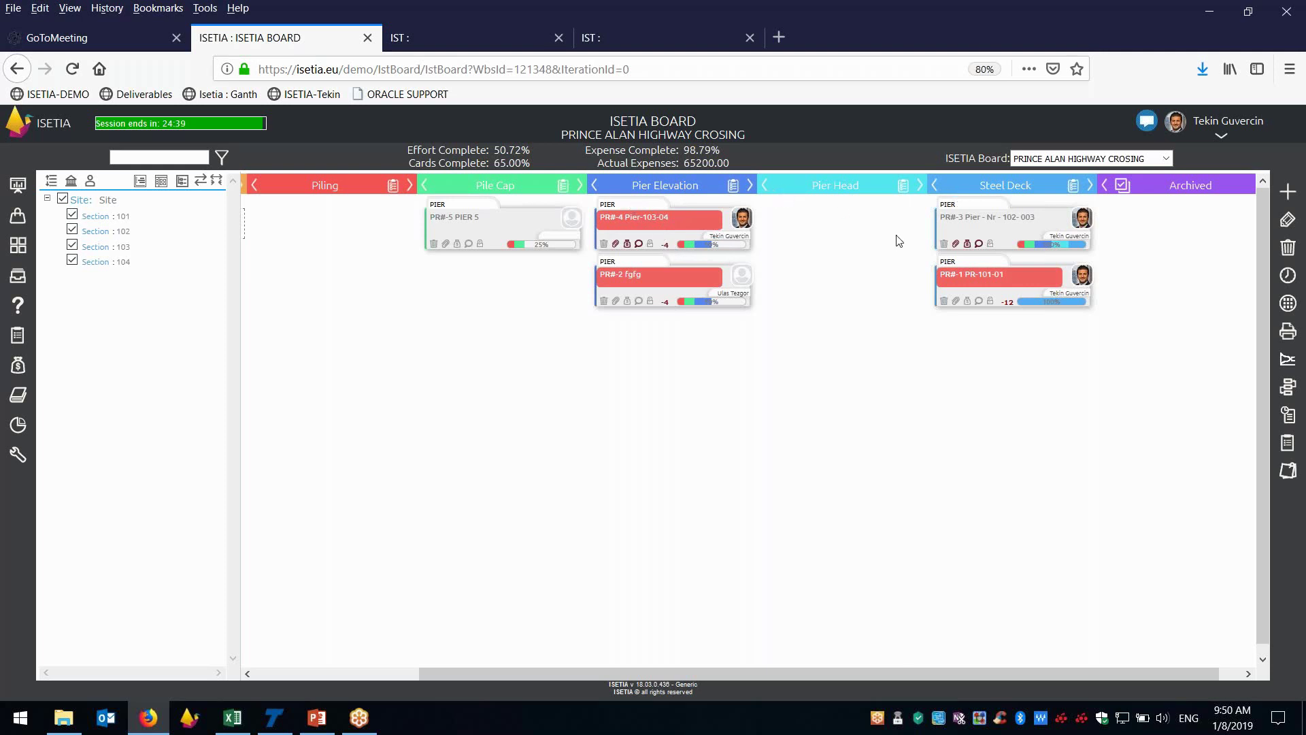
double_click(690, 222)
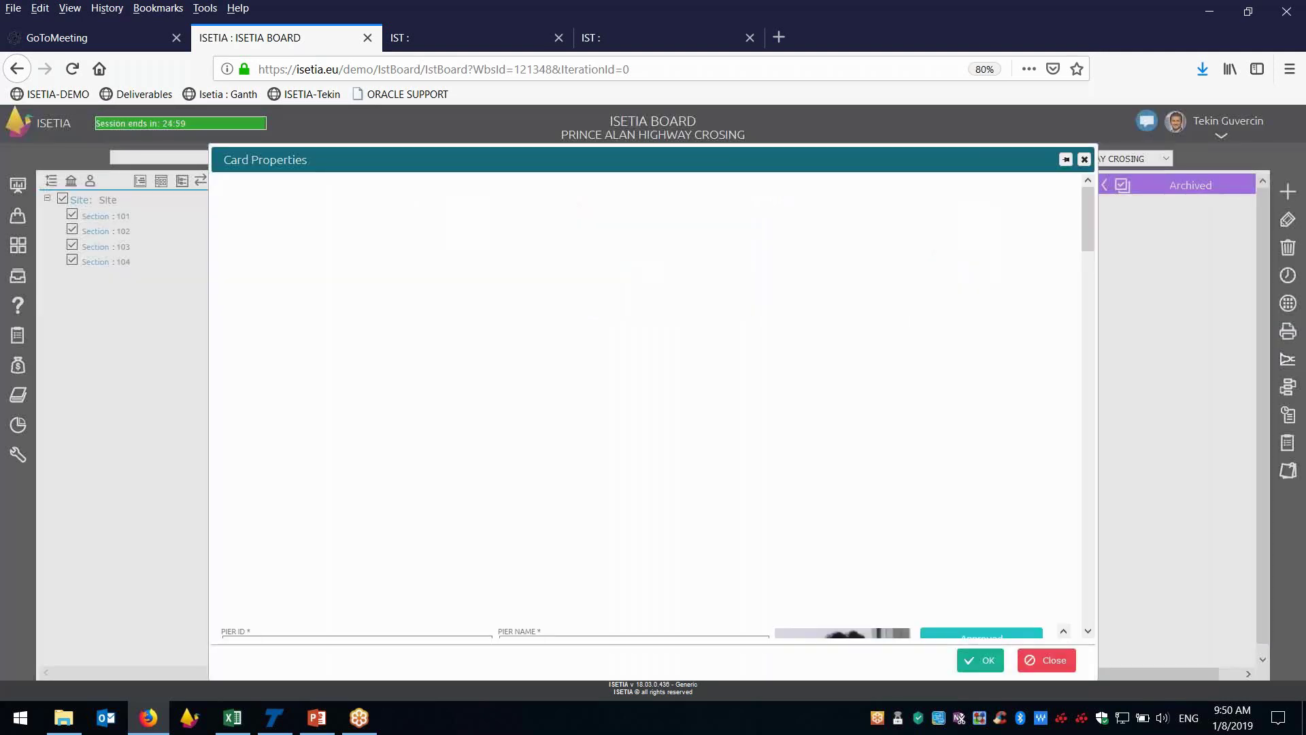
left_click(847, 195)
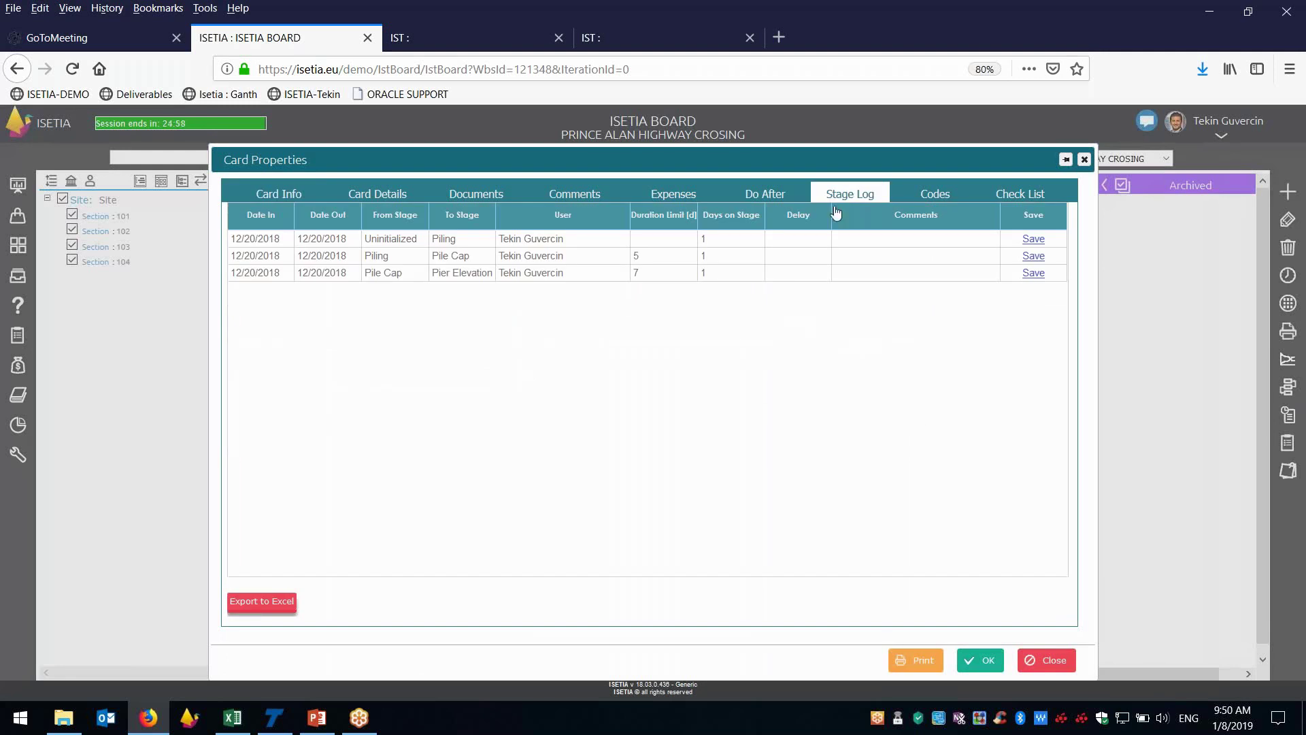
left_click(245, 245)
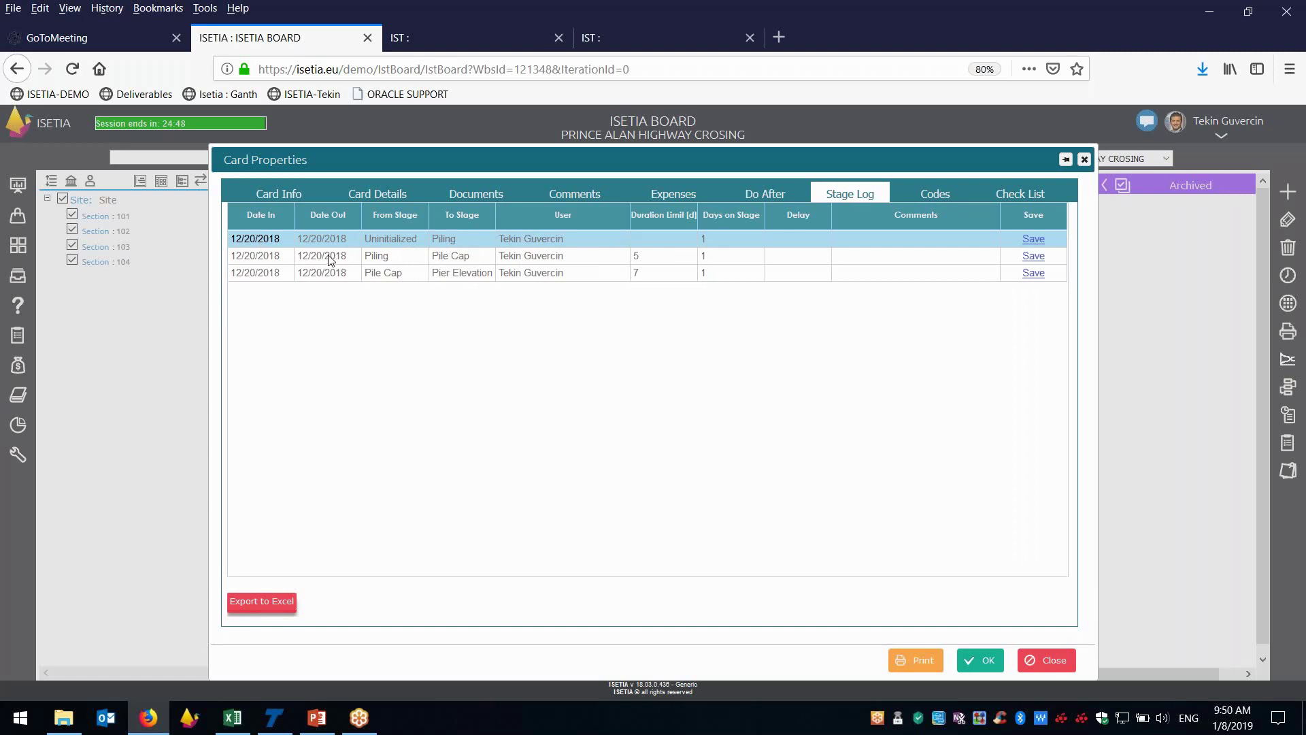
left_click(637, 261)
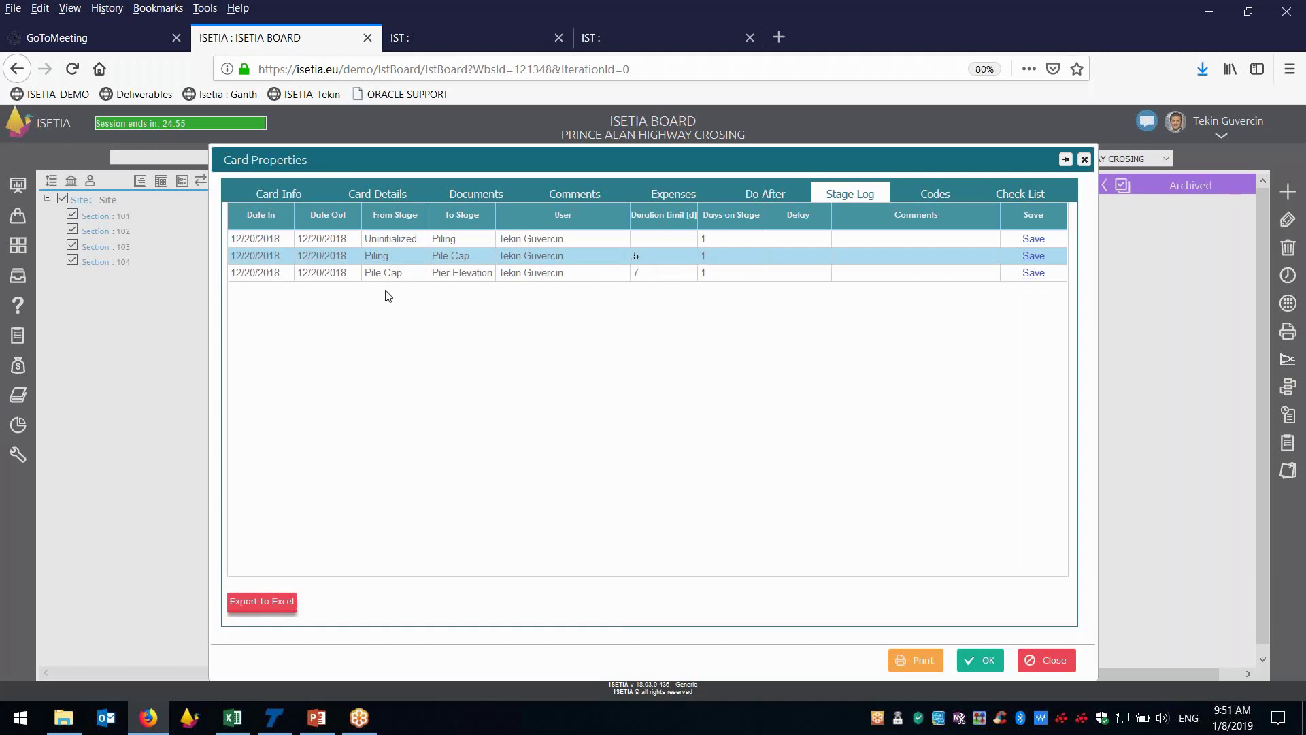
left_click(633, 276)
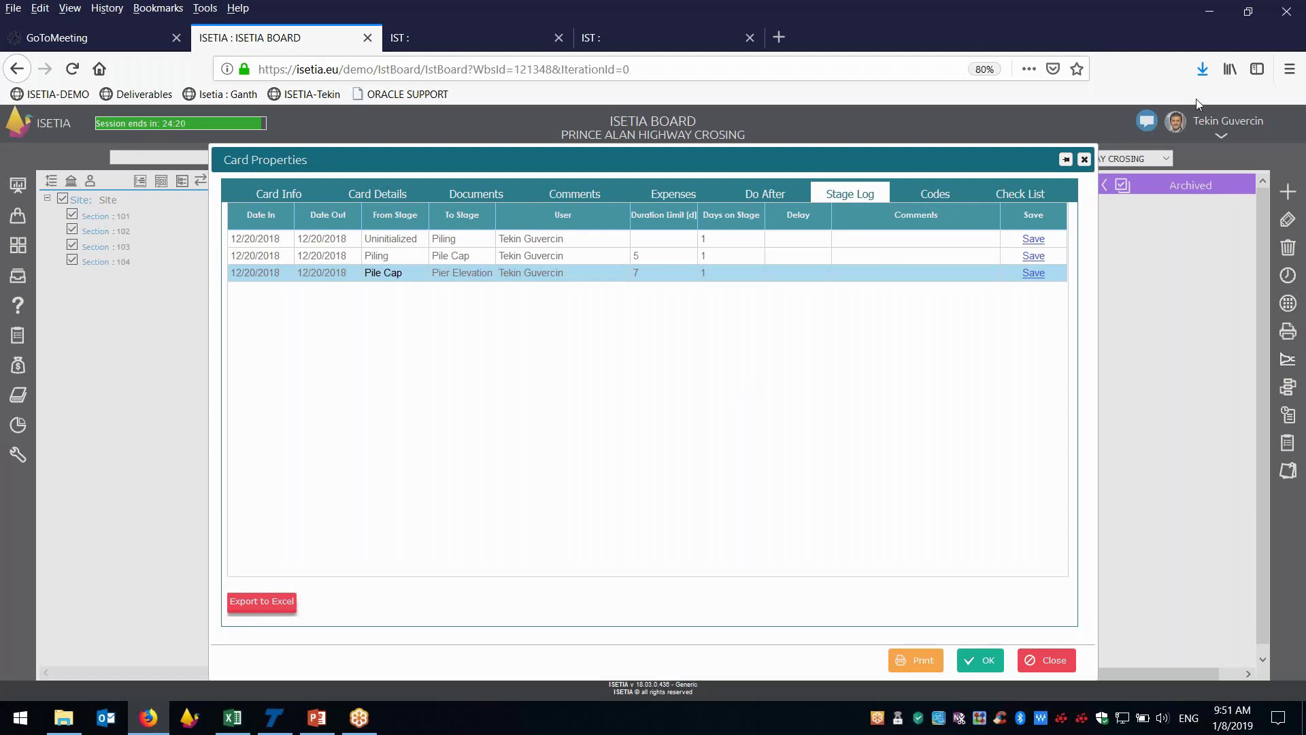
left_click(1085, 160)
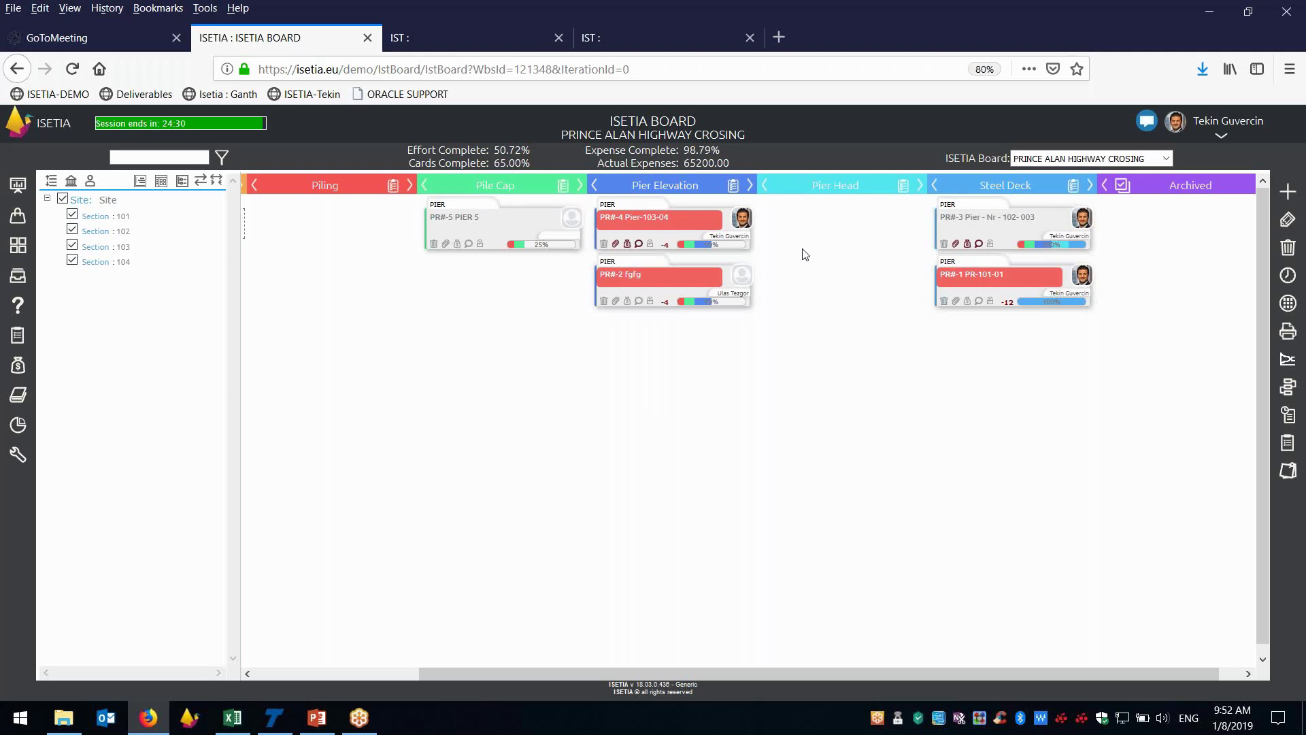
Step: Examine the expenses of the Pier-103-04 card, expanding CONCRETE to compare its actual amounts with the remaining expenses
left_click(1204, 21)
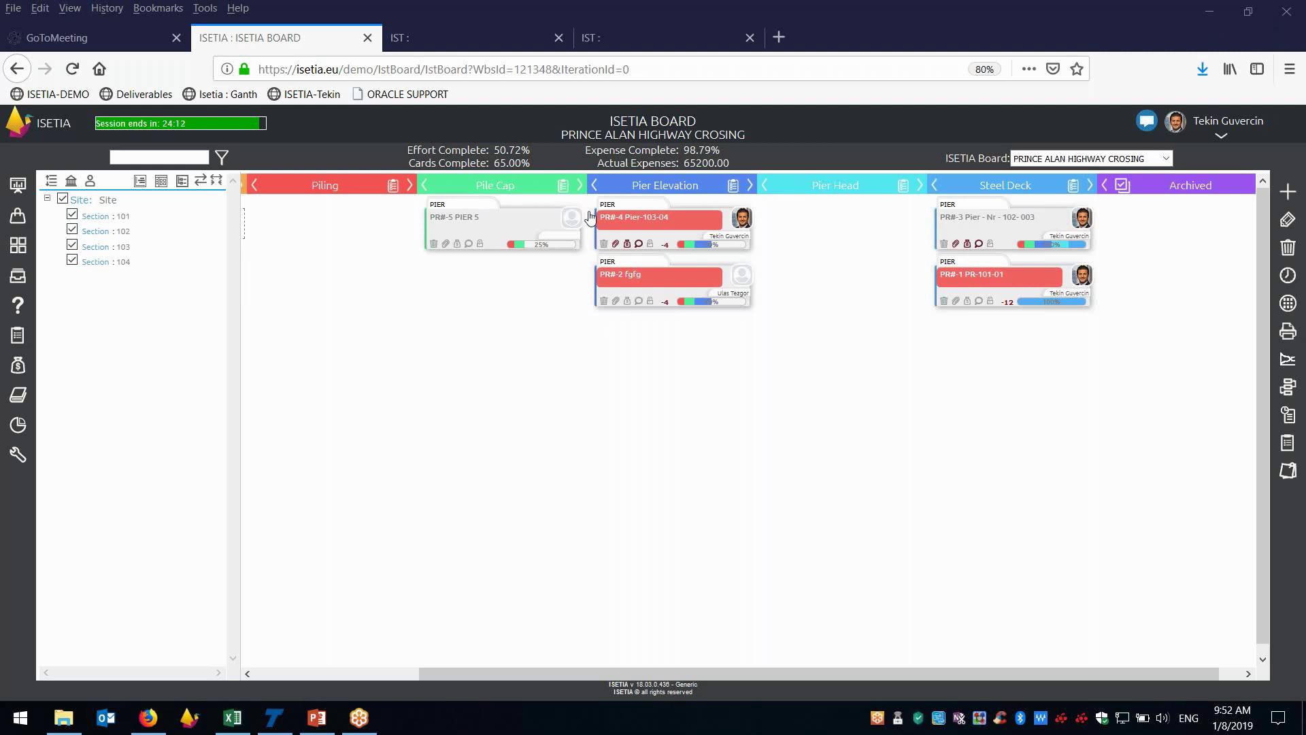
double_click(650, 230)
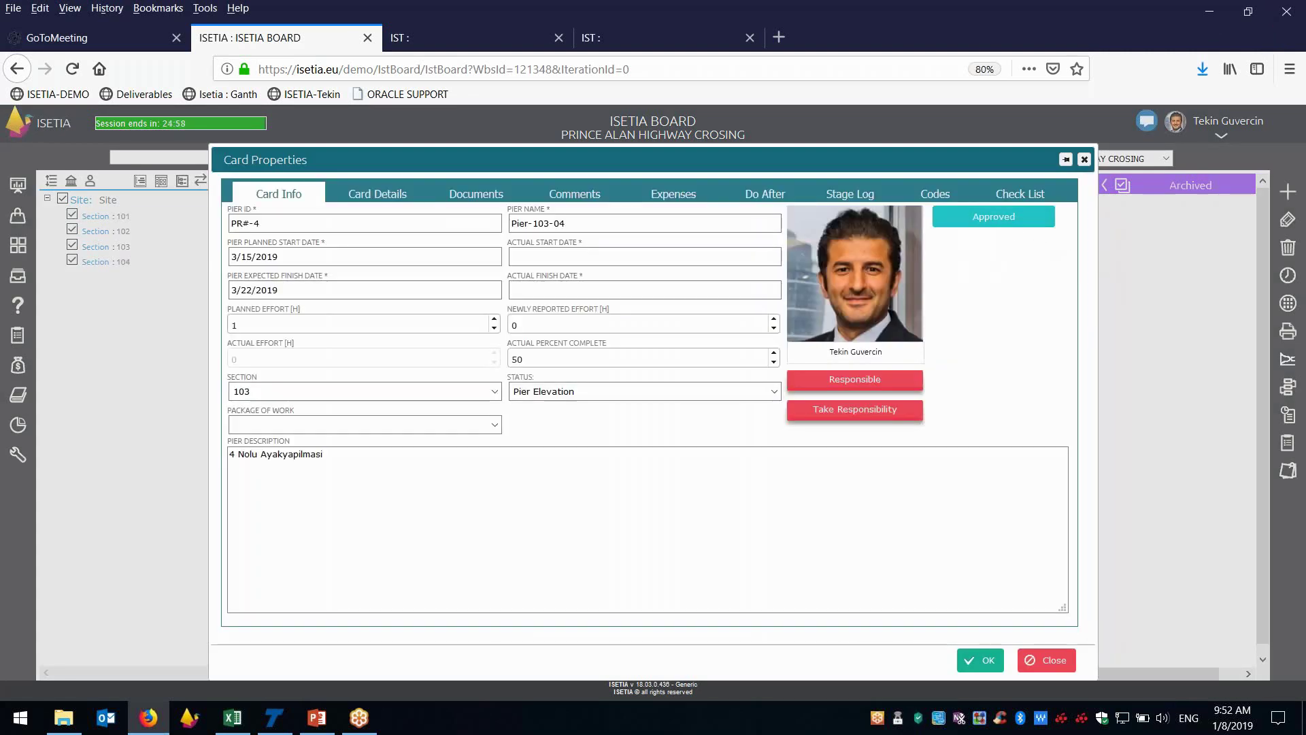
left_click(657, 198)
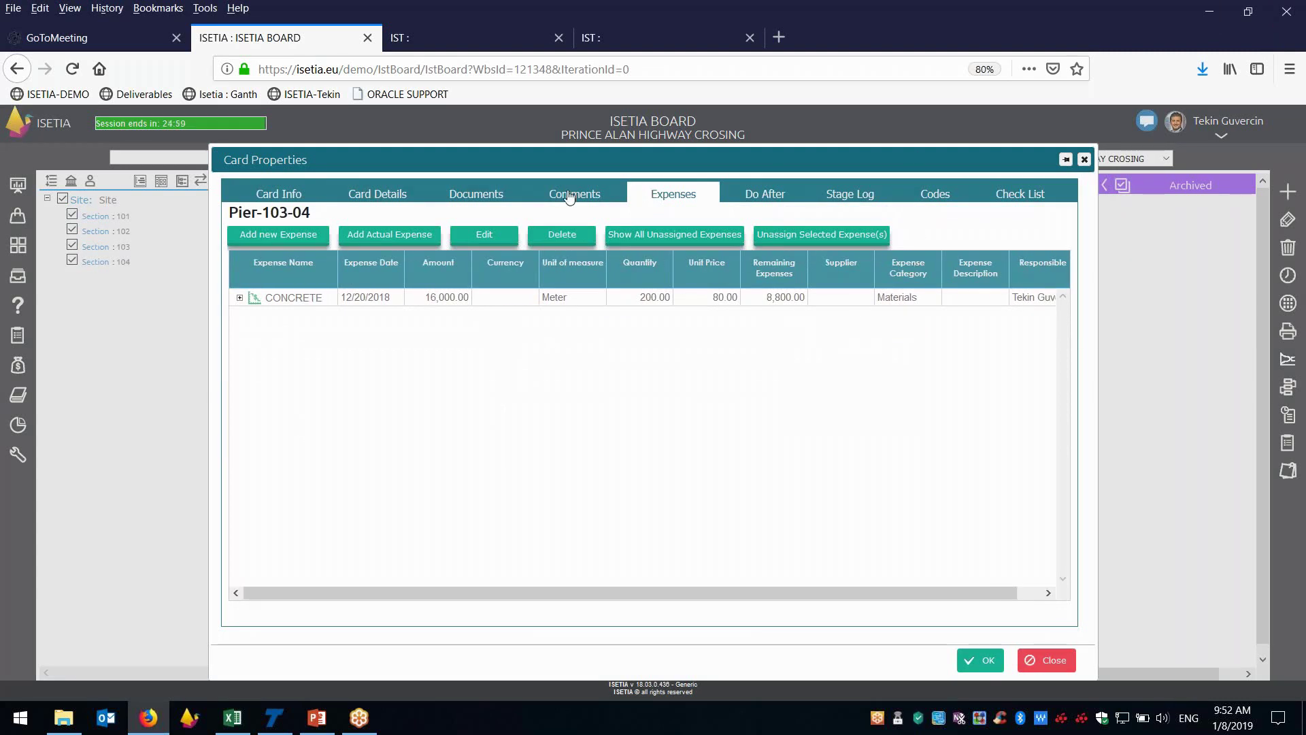
left_click(239, 298)
left_click(280, 300)
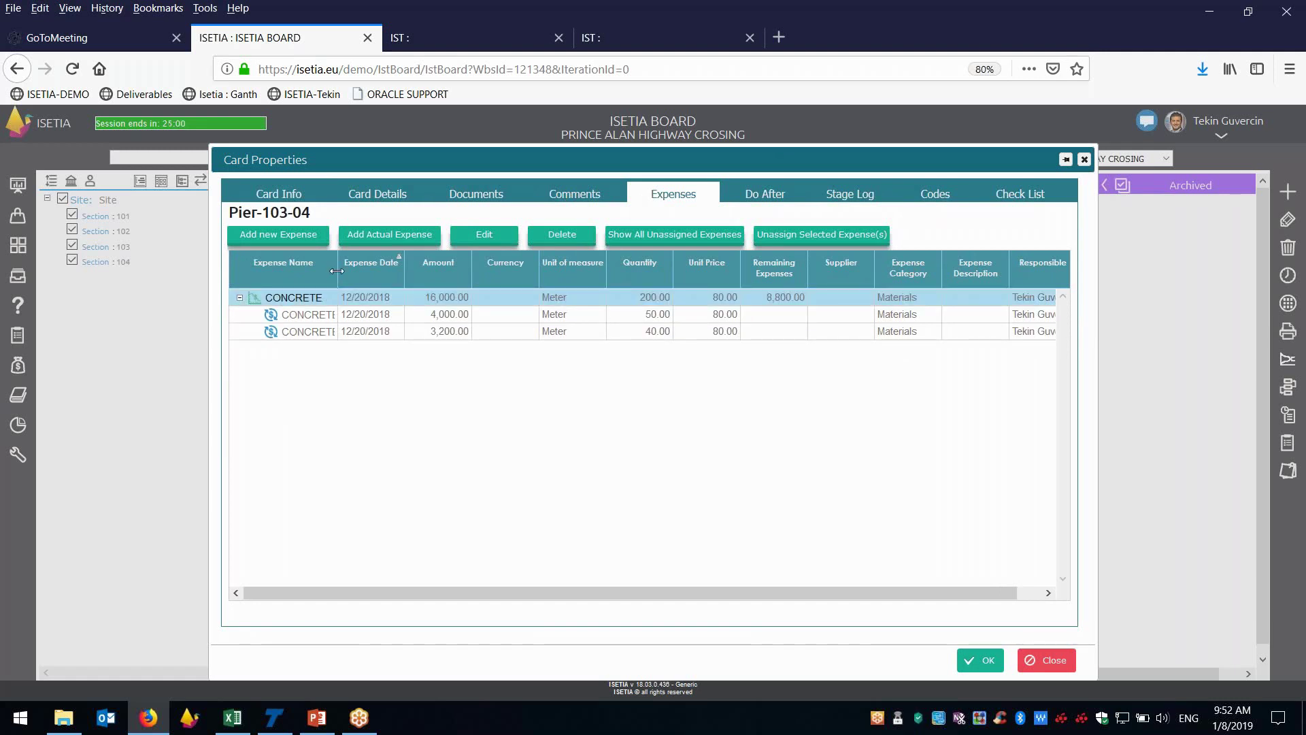
left_click_drag(338, 272, 372, 272)
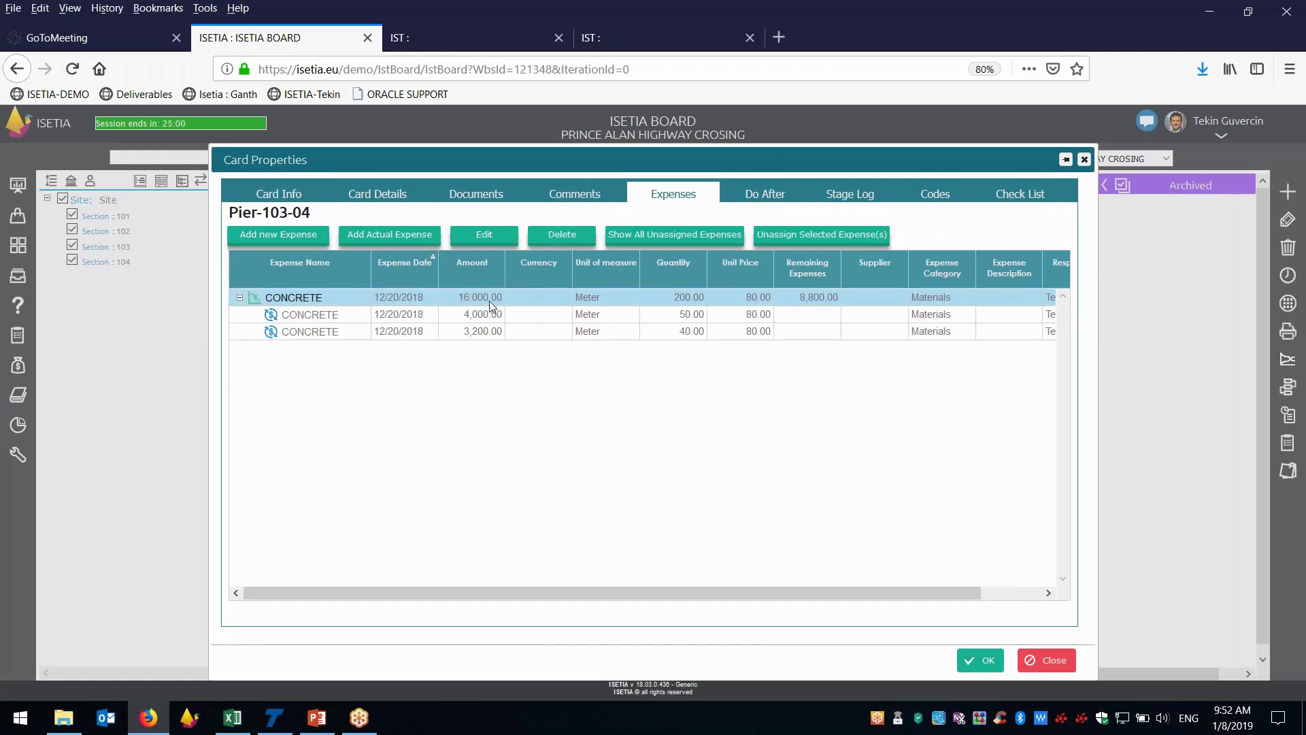
left_click(471, 303)
left_click(484, 331)
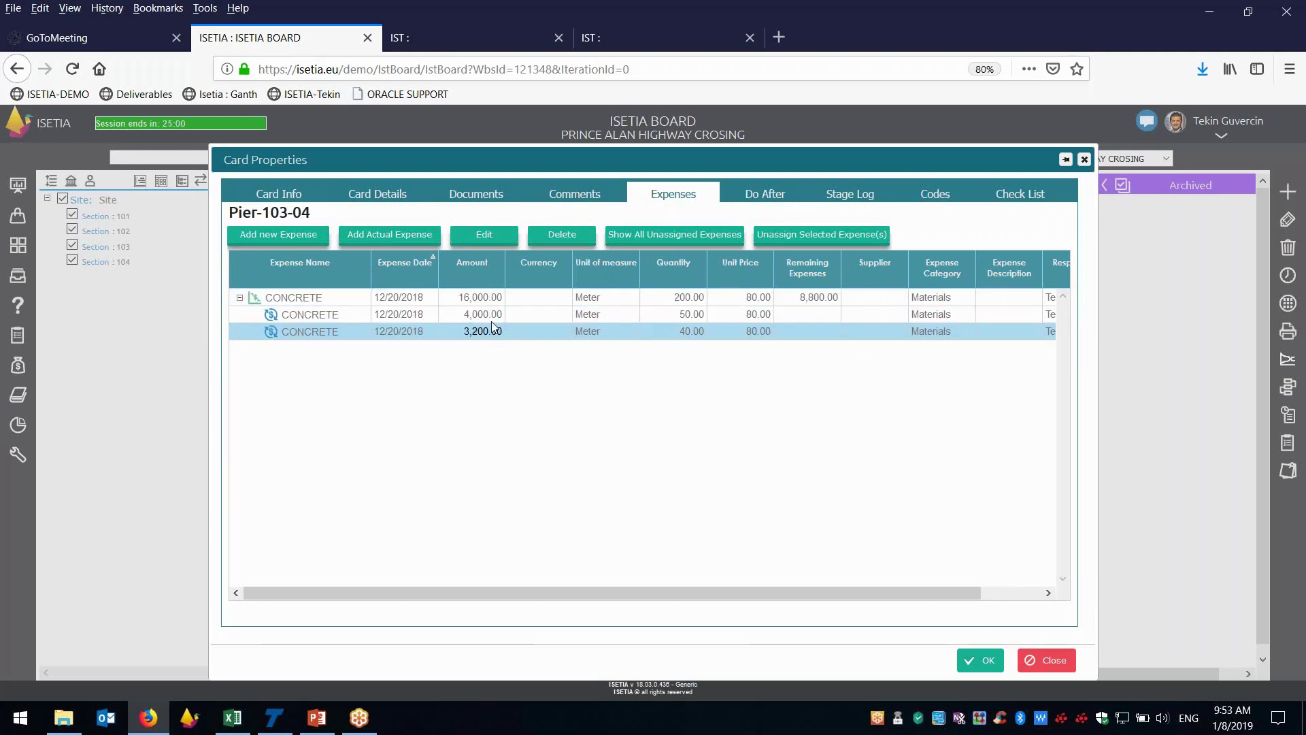
left_click(827, 299)
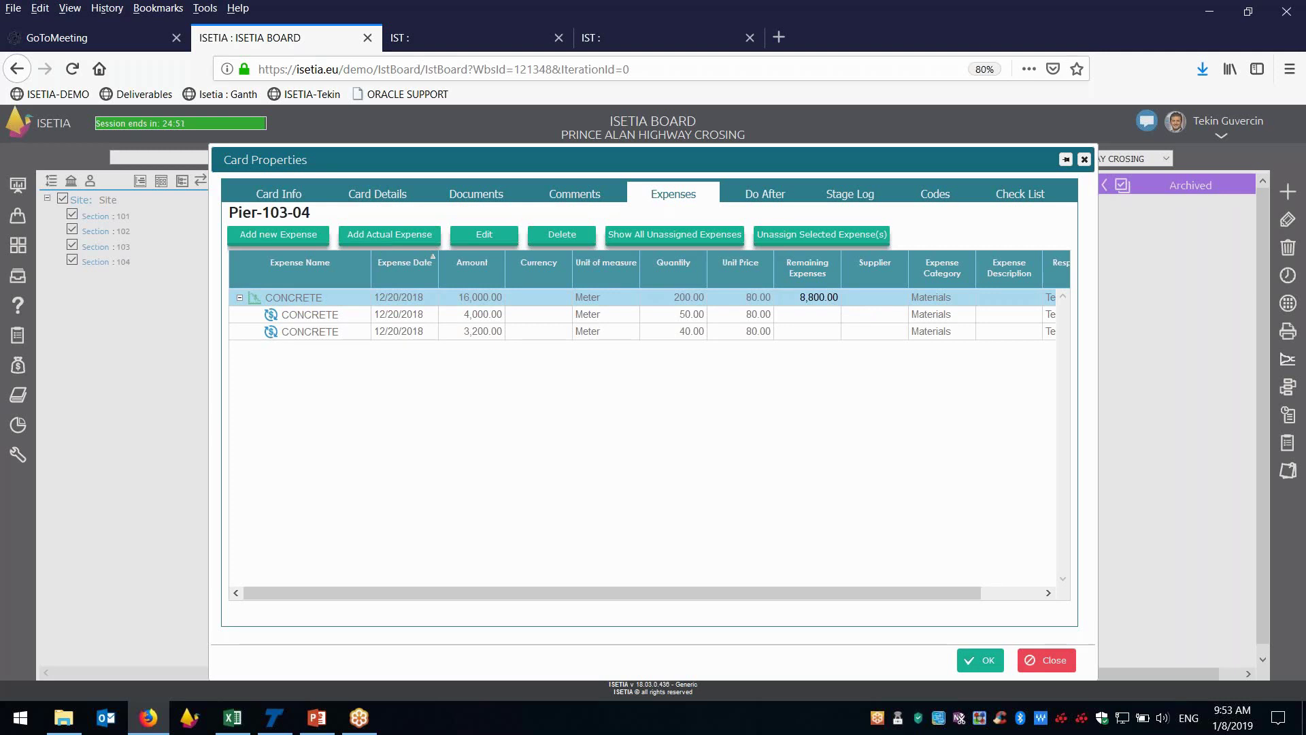
left_click(389, 235)
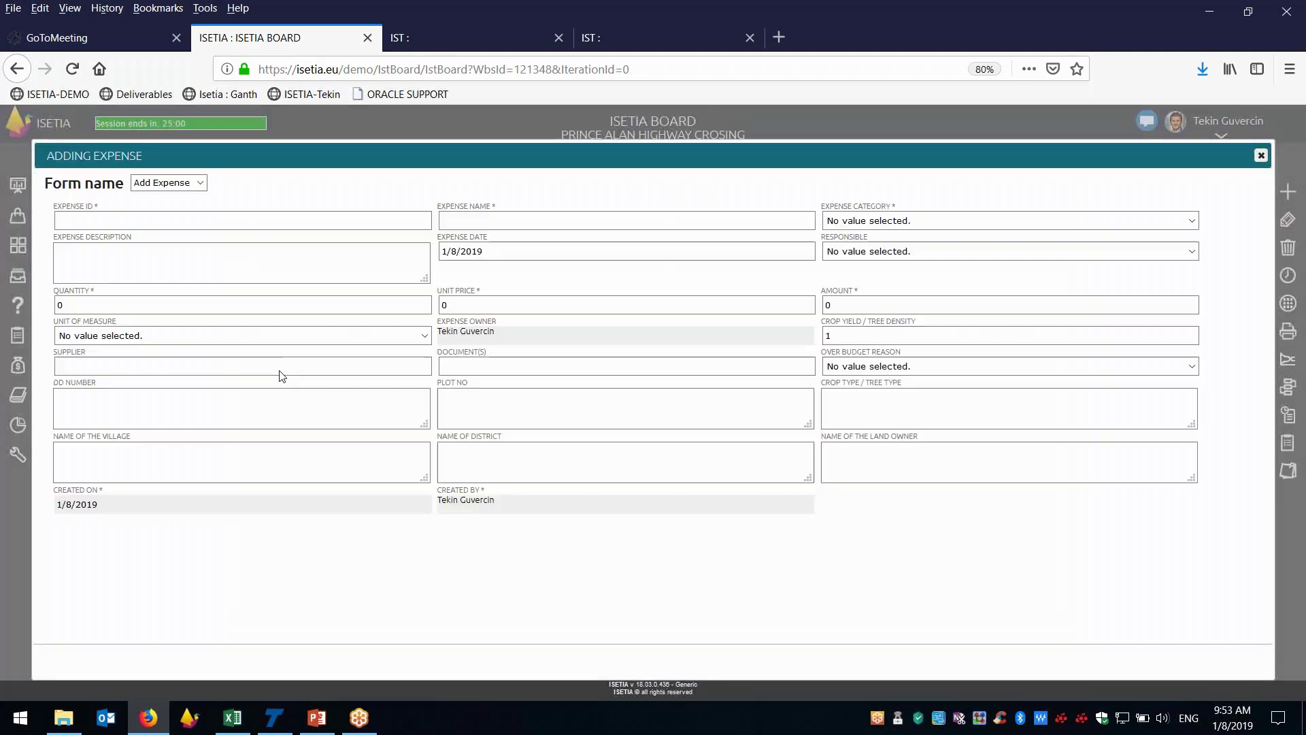
double_click(78, 336)
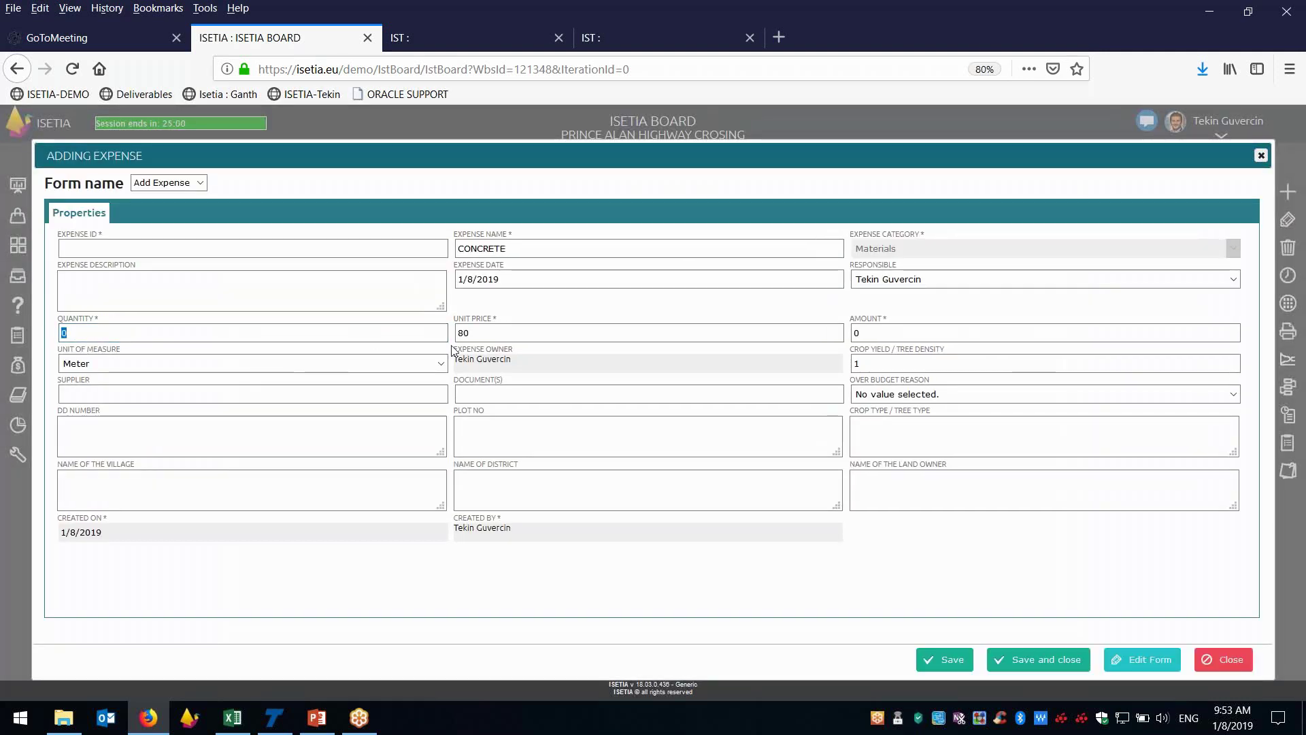
left_click(477, 338)
key("Tab")
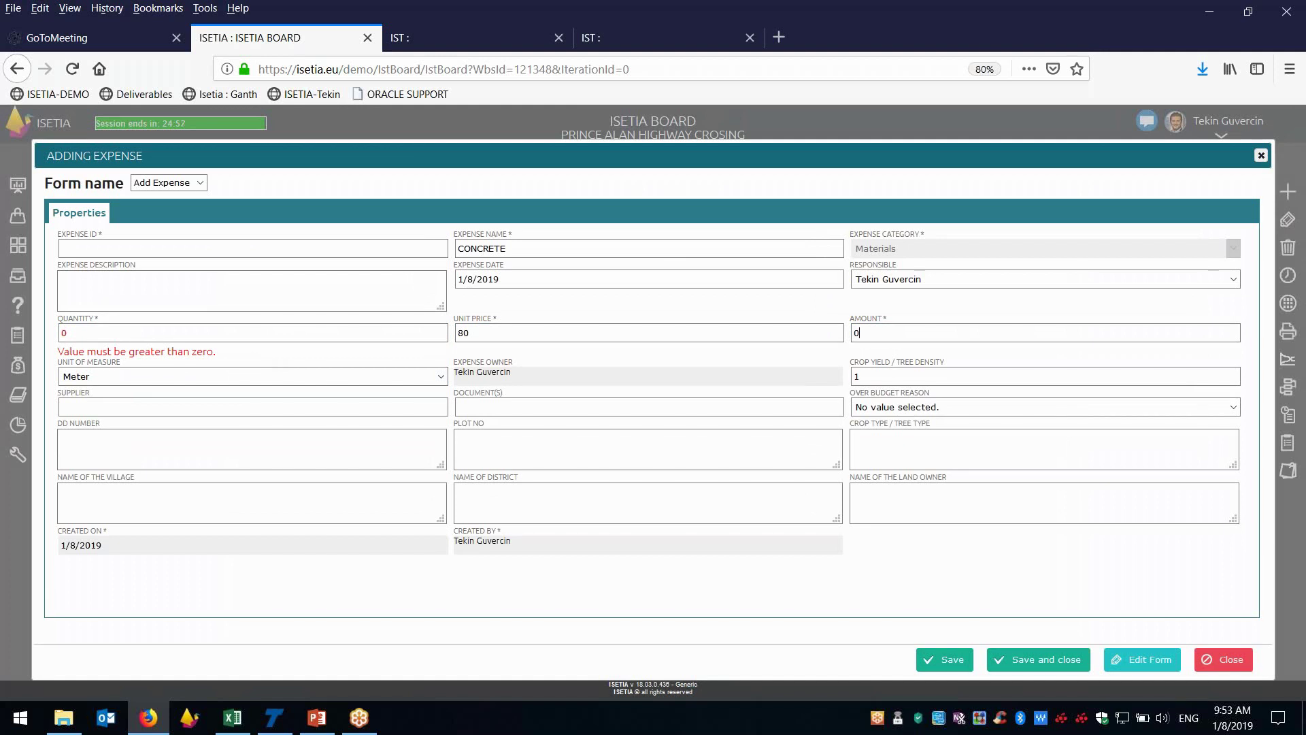
left_click(1263, 156)
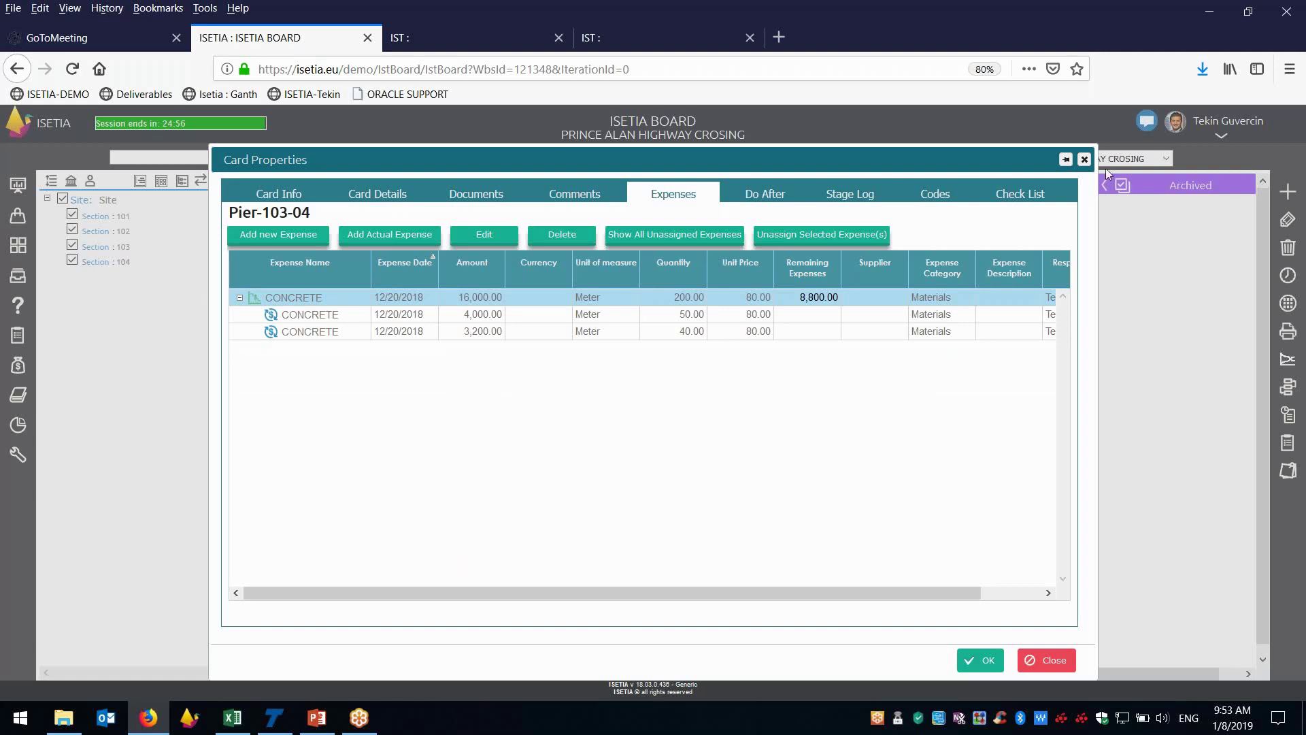
Step: Close the Pier-103-04 card and look through the list of available boards
left_click(1083, 160)
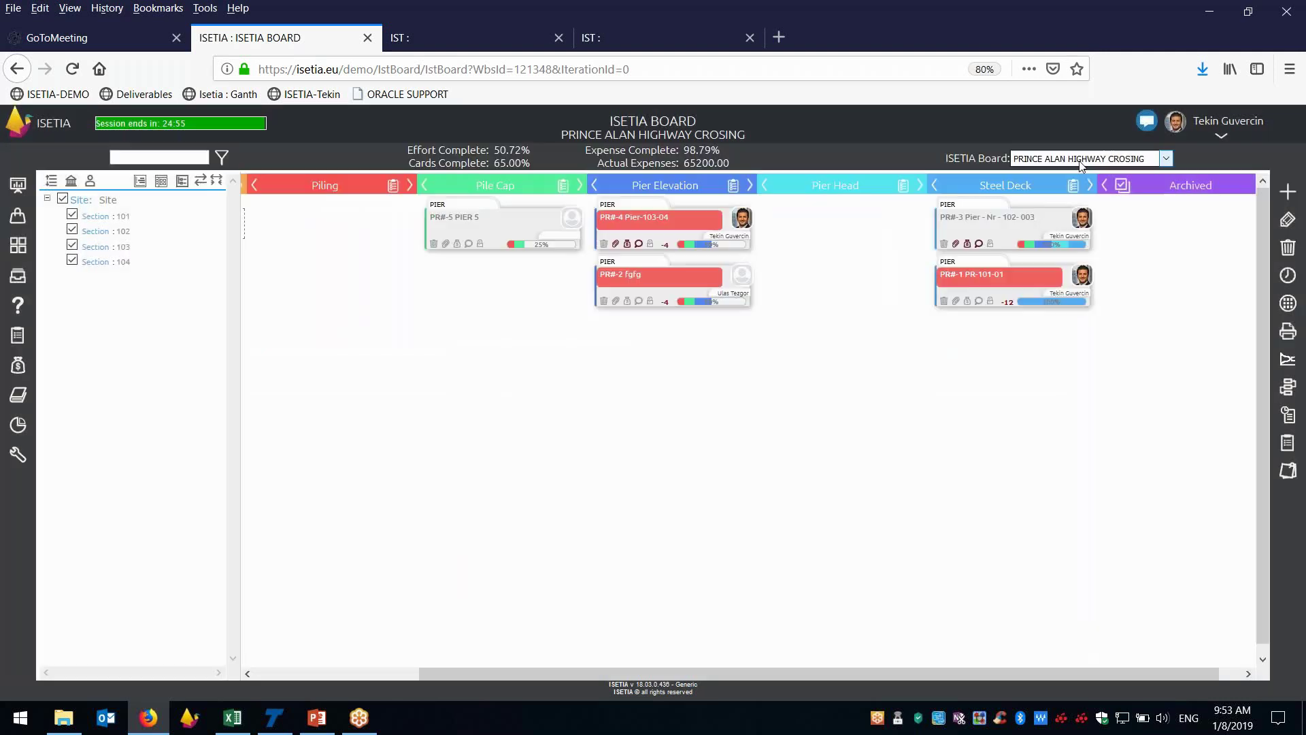
left_click(1197, 21)
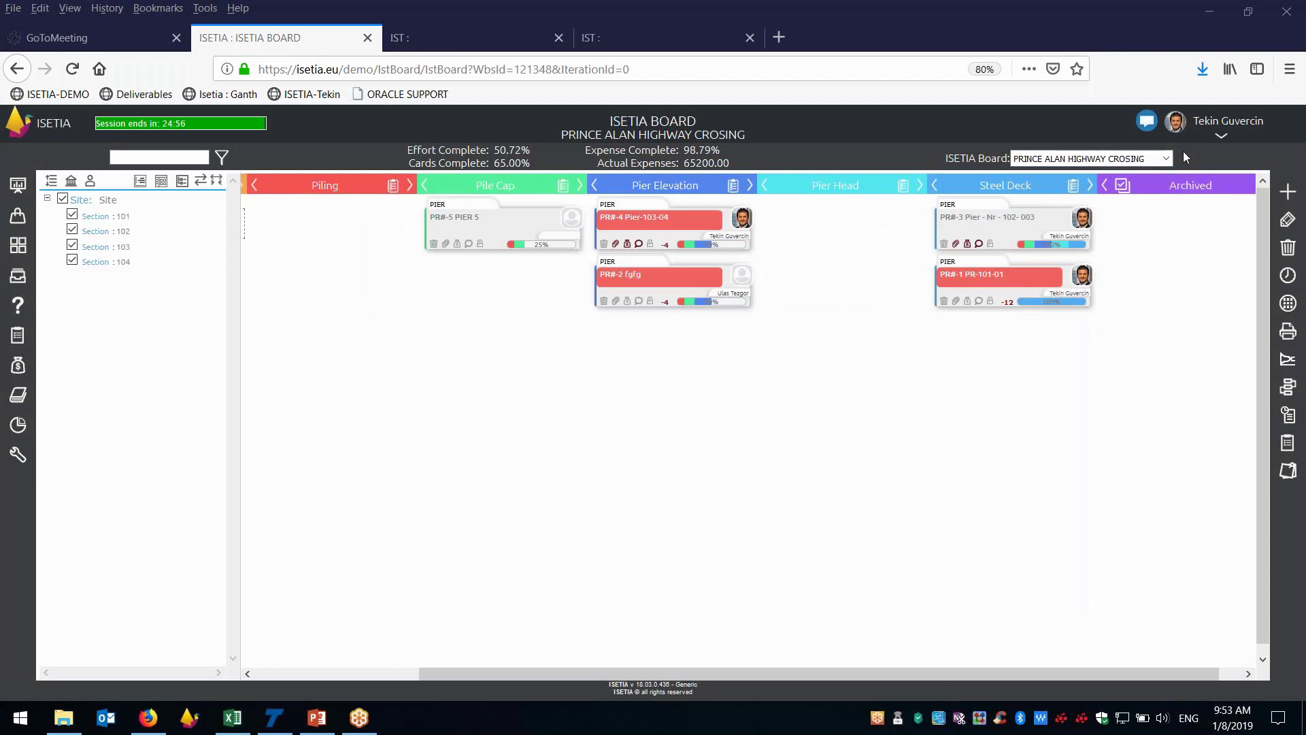
left_click(1165, 164)
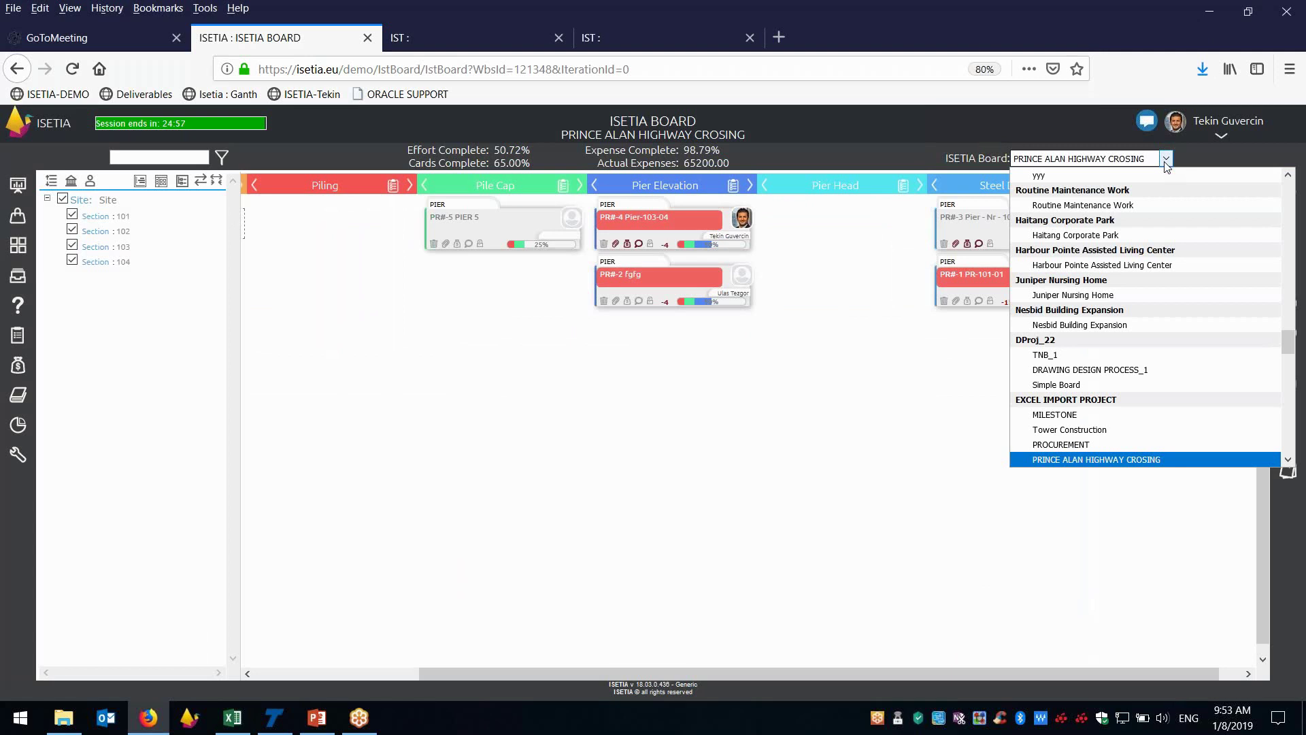
left_click(935, 379)
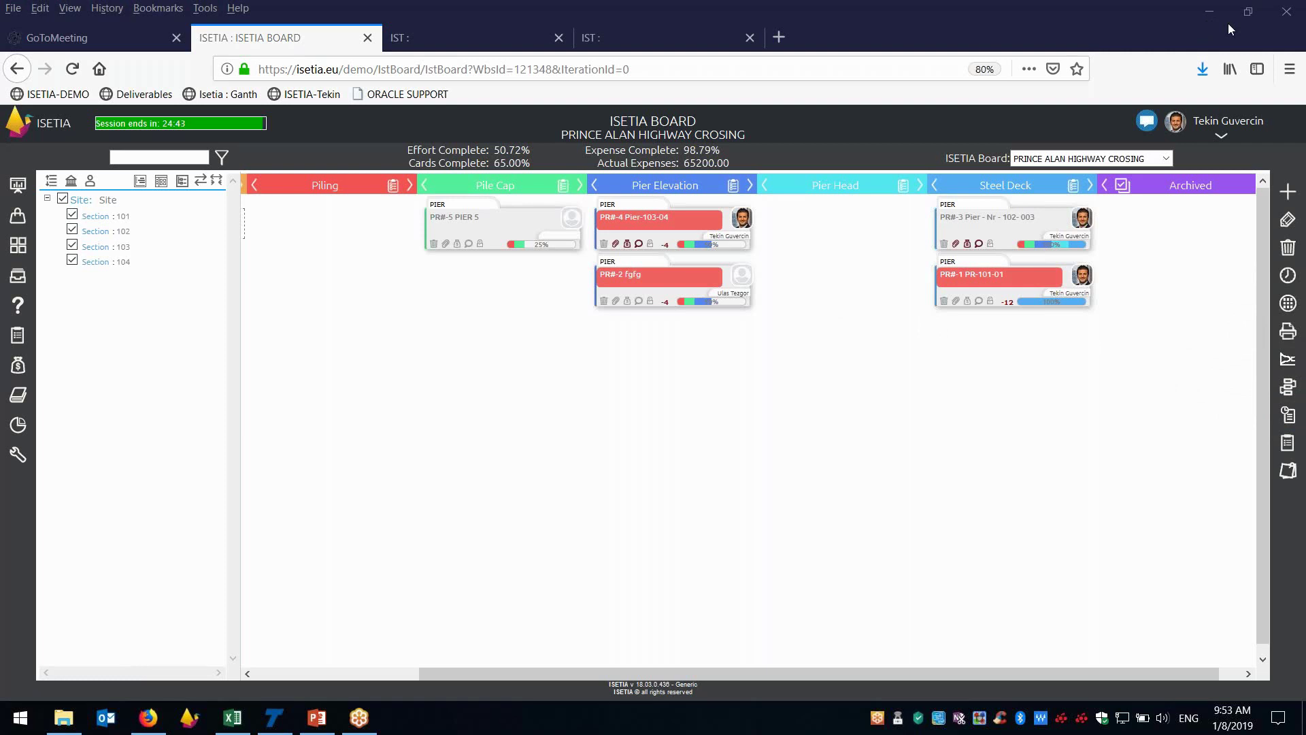
left_click(548, 356)
Step: Try to export the PRINCE ALAN HIGHWAY CROSING card list to Excel and return to the board
left_click_drag(488, 675, 346, 680)
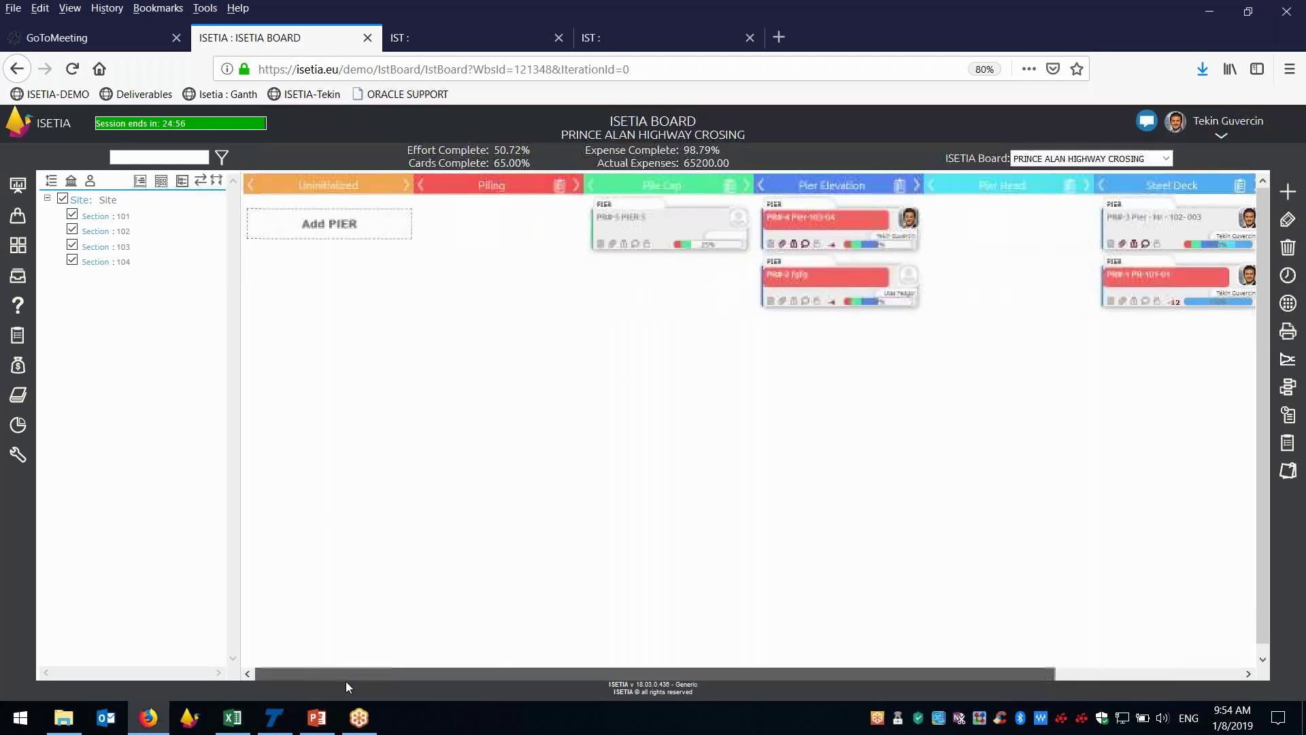
left_click(1288, 303)
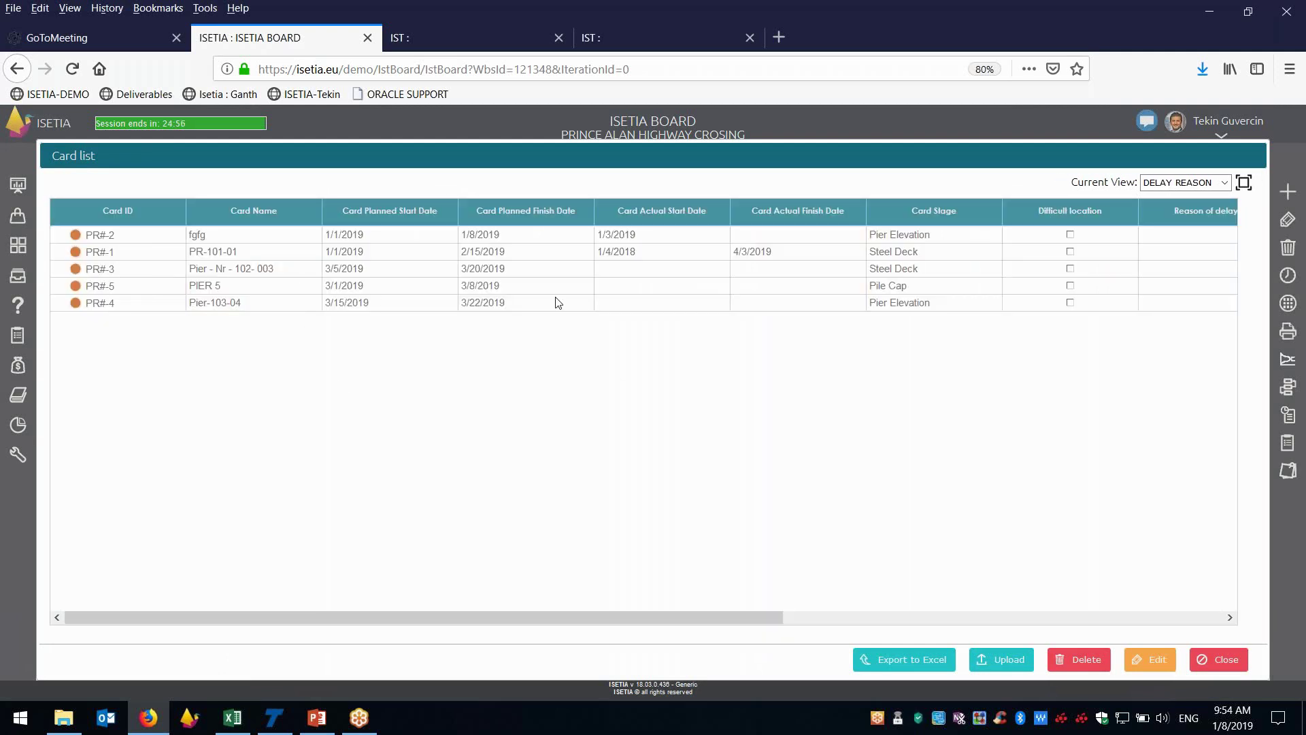
left_click(925, 661)
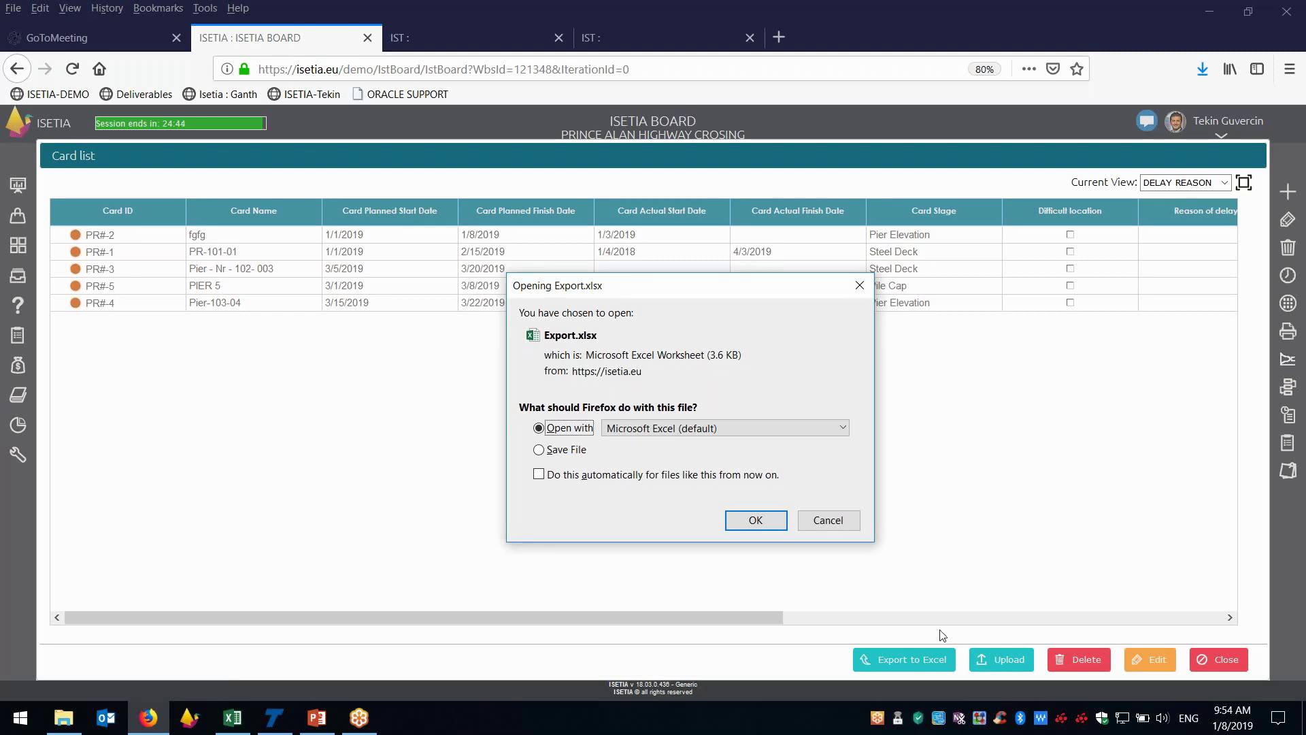
left_click(859, 285)
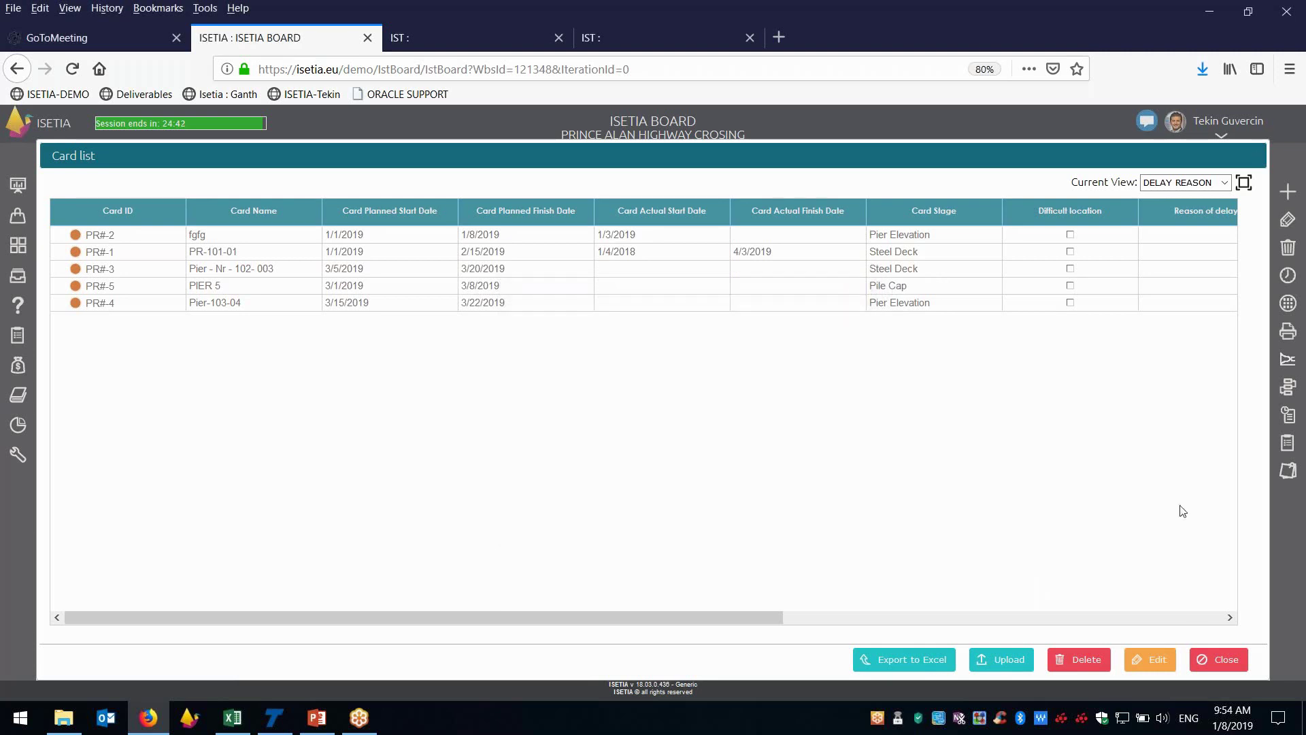
left_click(1218, 660)
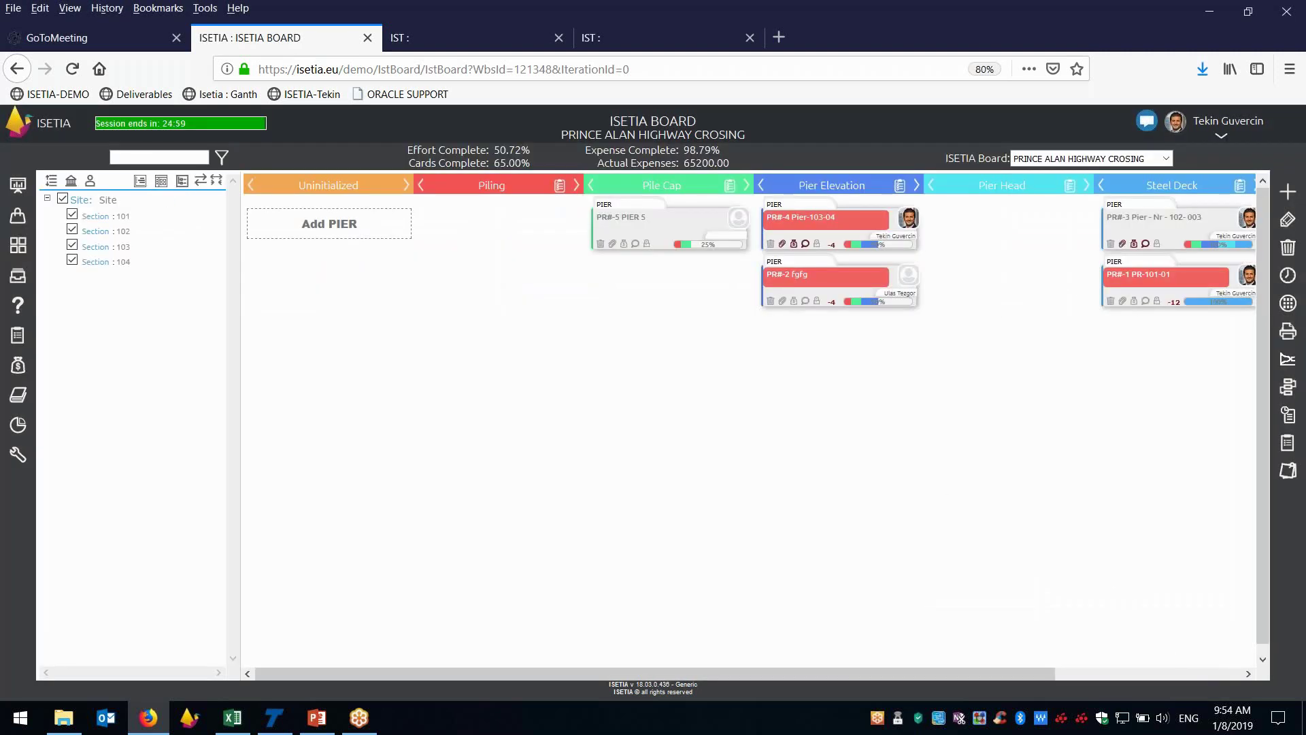
Step: Show the board as a Gantt chart fitted to the page, with Site and section 101 expanded
left_click(140, 181)
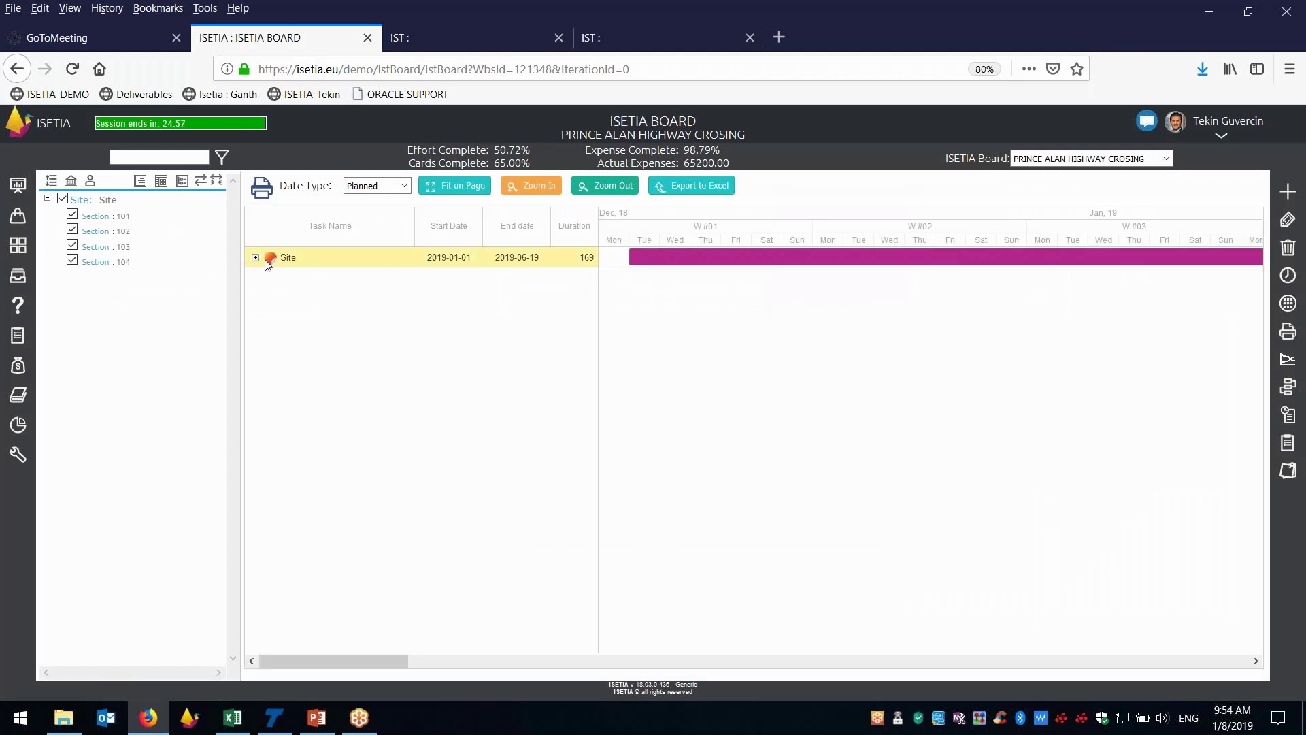
left_click(255, 258)
left_click(266, 278)
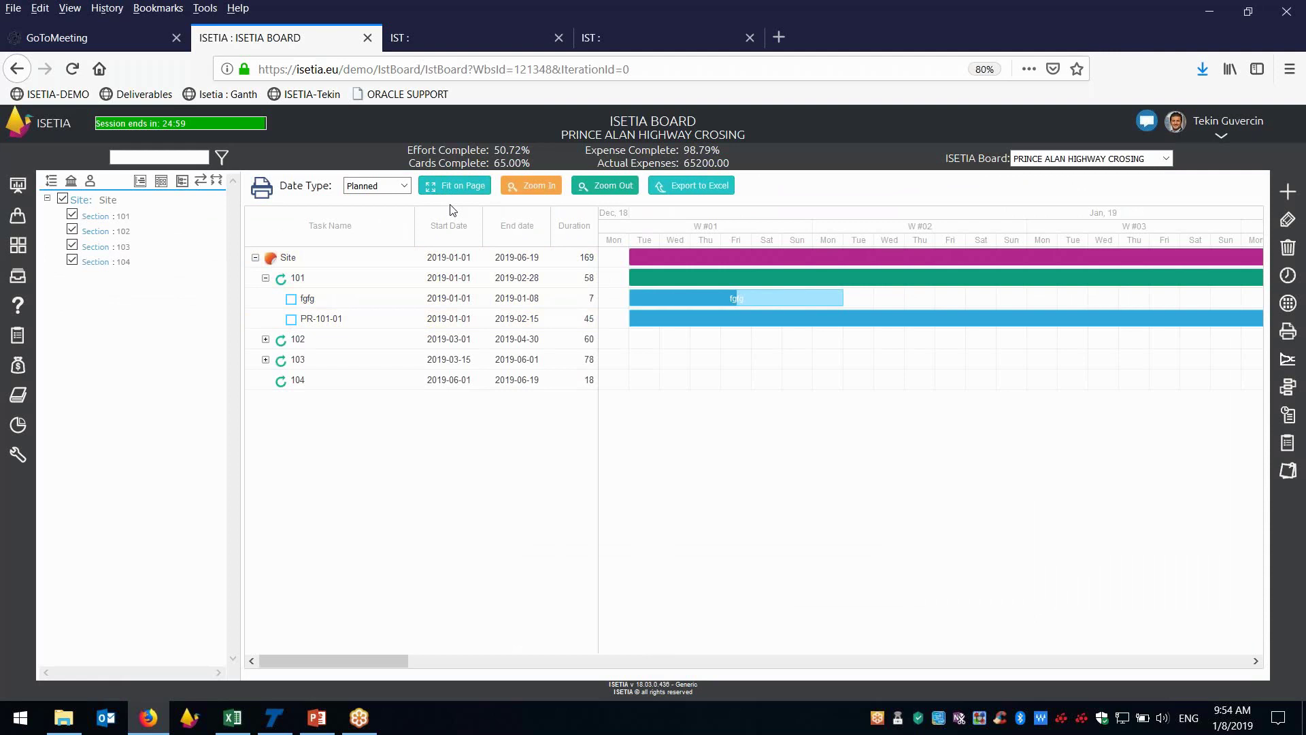
left_click(404, 187)
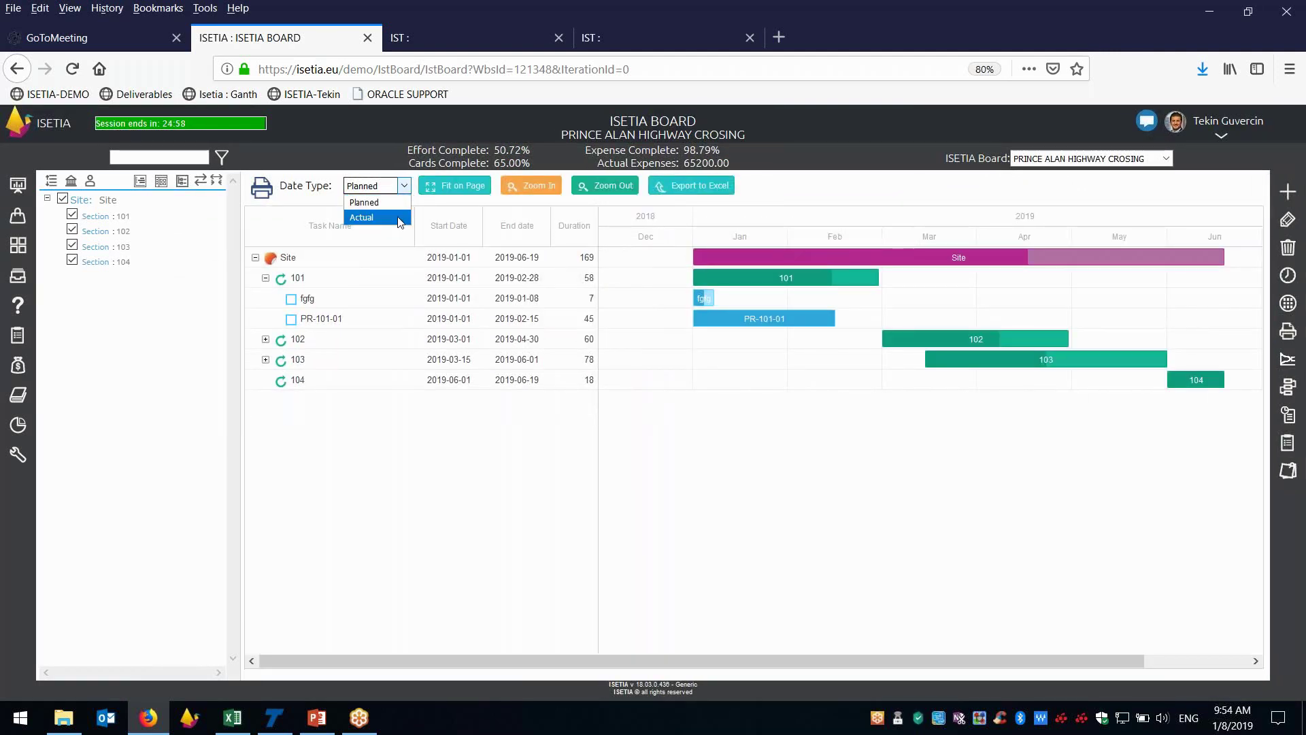
Step: Export the Gantt chart to Excel as gantt.xlsx and open the file in Microsoft Excel
left_click(672, 191)
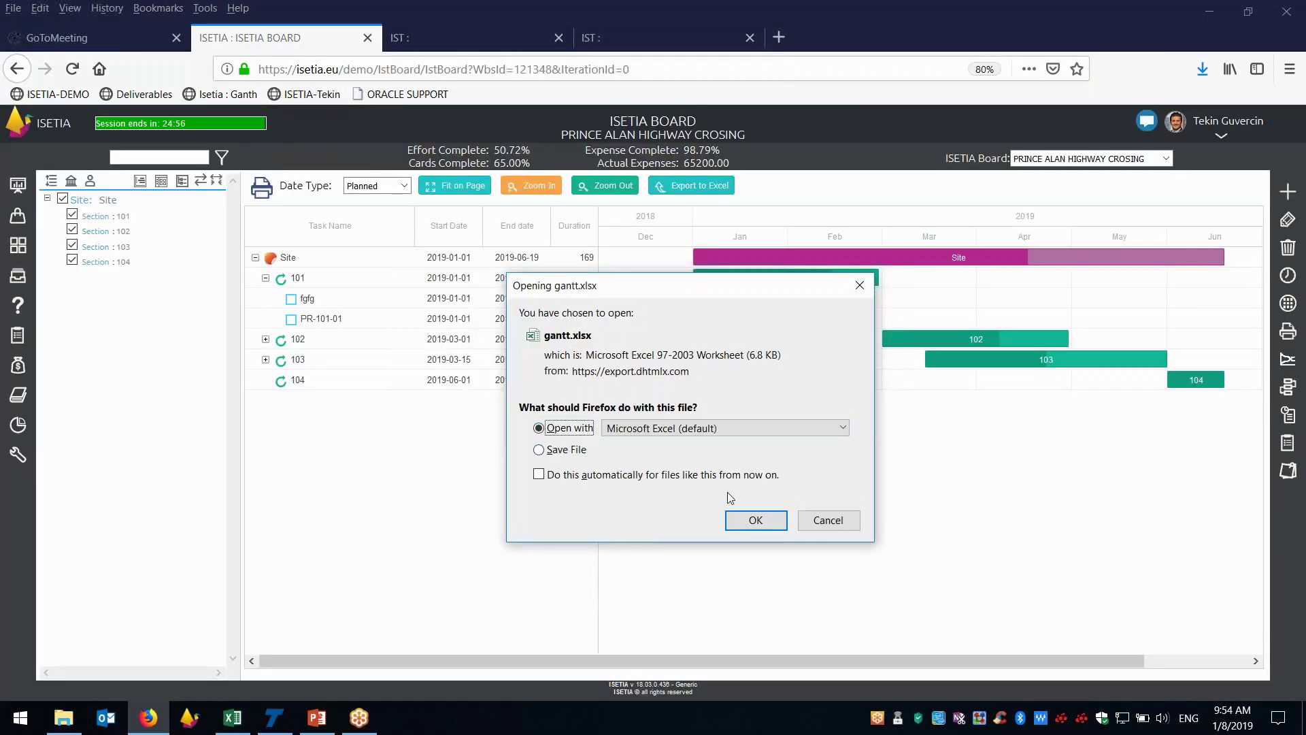
left_click(754, 520)
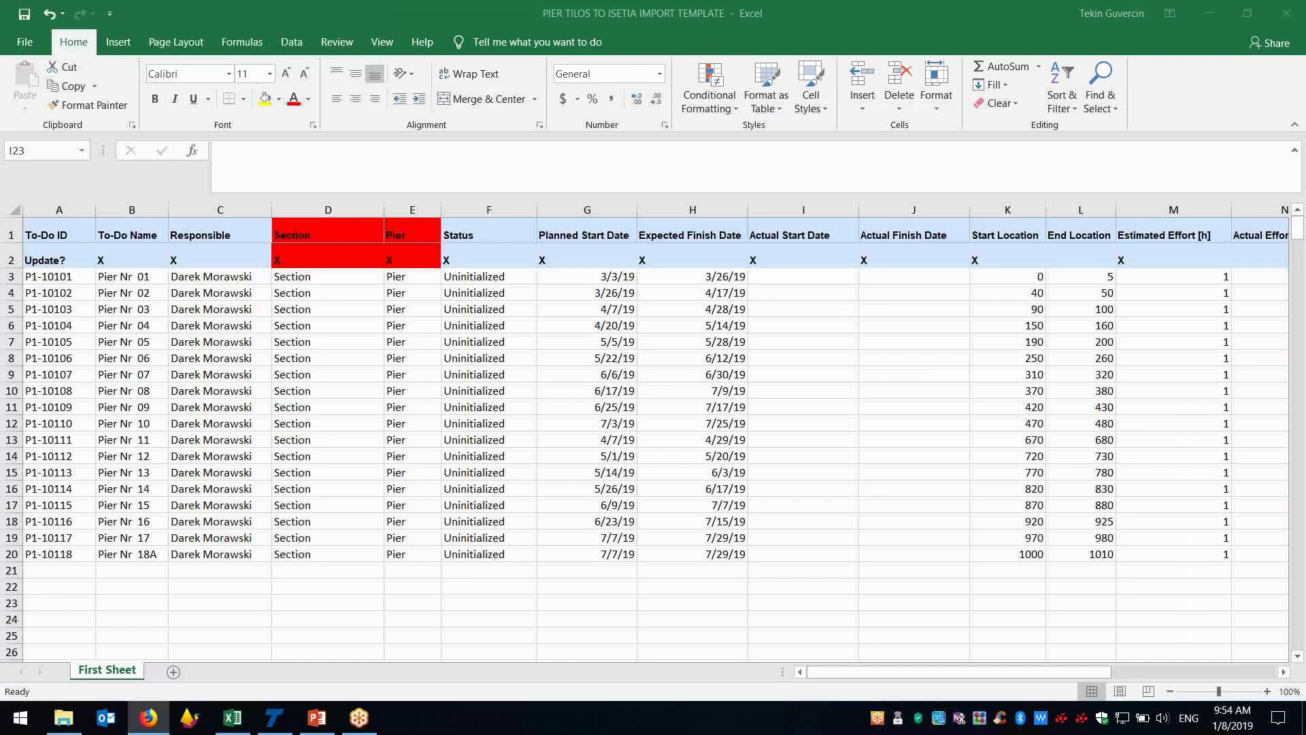
left_click(595, 406)
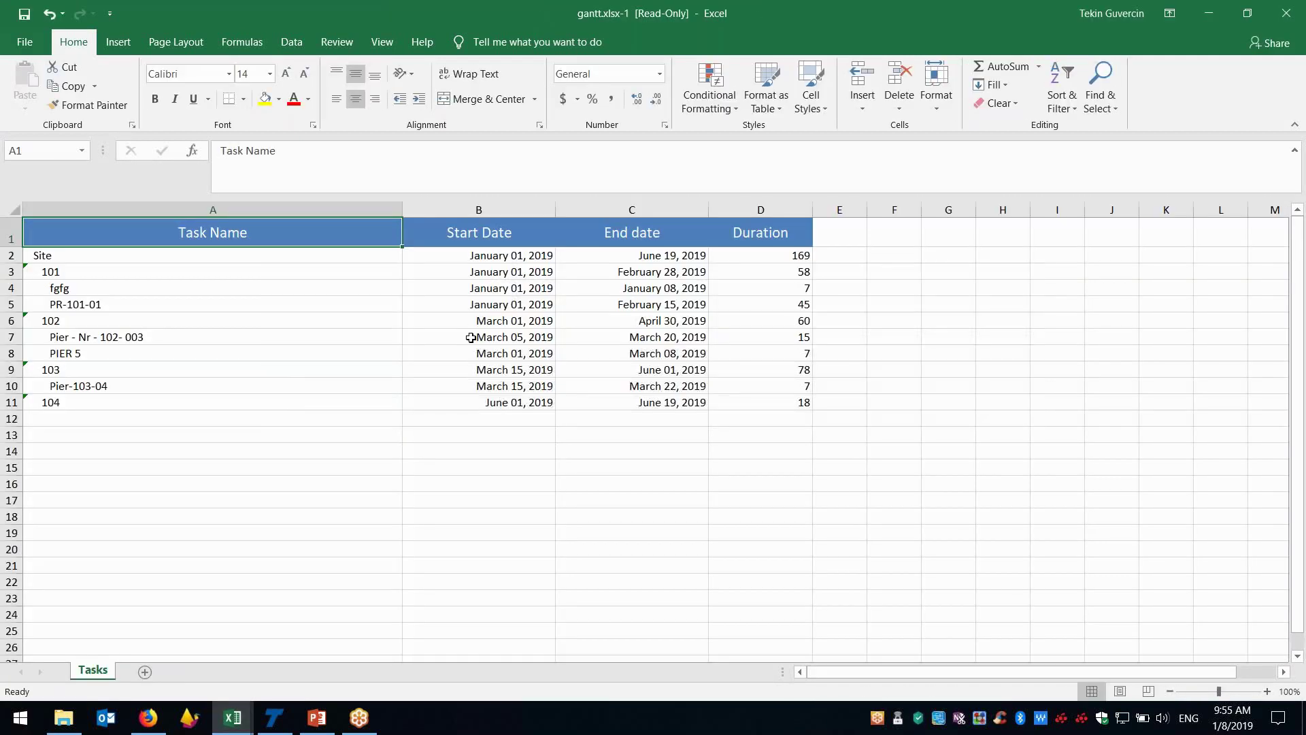
Step: Review the exported task names, start dates, end dates and durations, and switch back to Firefox
left_click_drag(88, 257, 102, 402)
left_click_drag(500, 256, 492, 403)
left_click_drag(671, 255, 670, 403)
left_click_drag(761, 255, 783, 402)
left_click(840, 210)
left_click(939, 204)
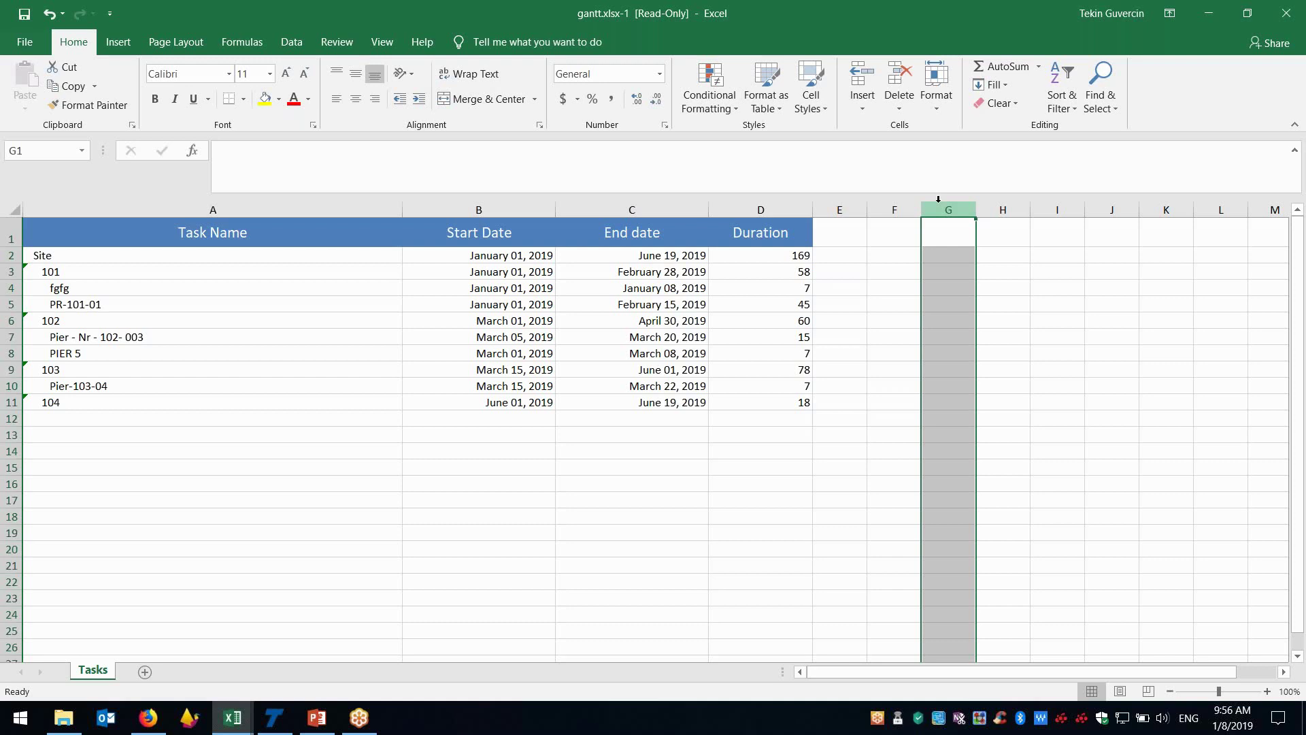
left_click(148, 718)
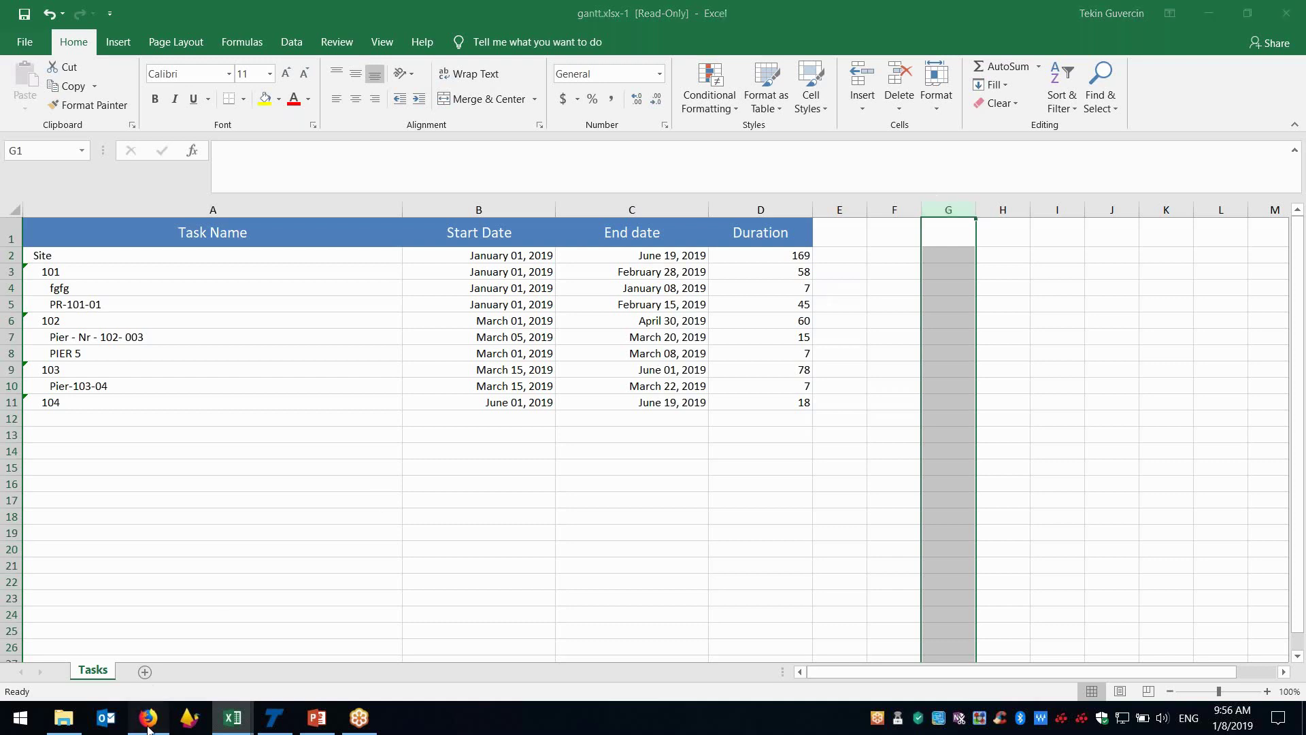